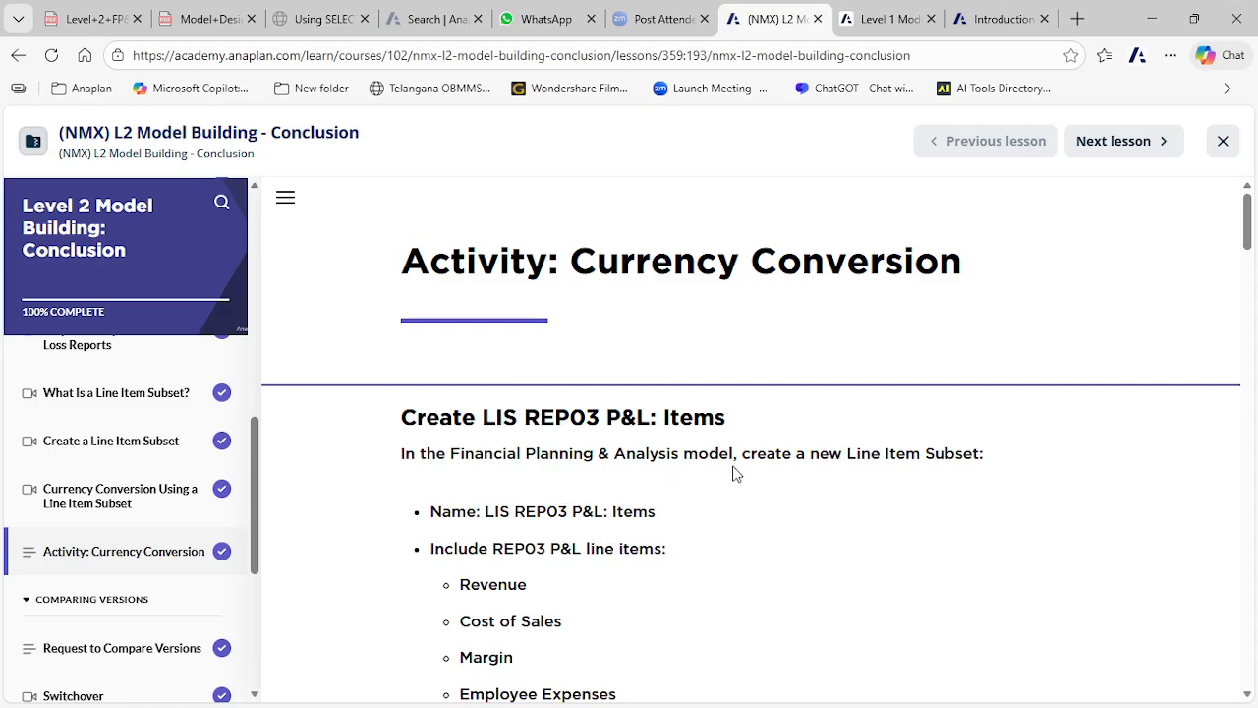
- Switch to the Anaplan model Level 1 Model Building 2.0 (New UX) (2) and show its line item subsets in full screen
key(alt+Tab)
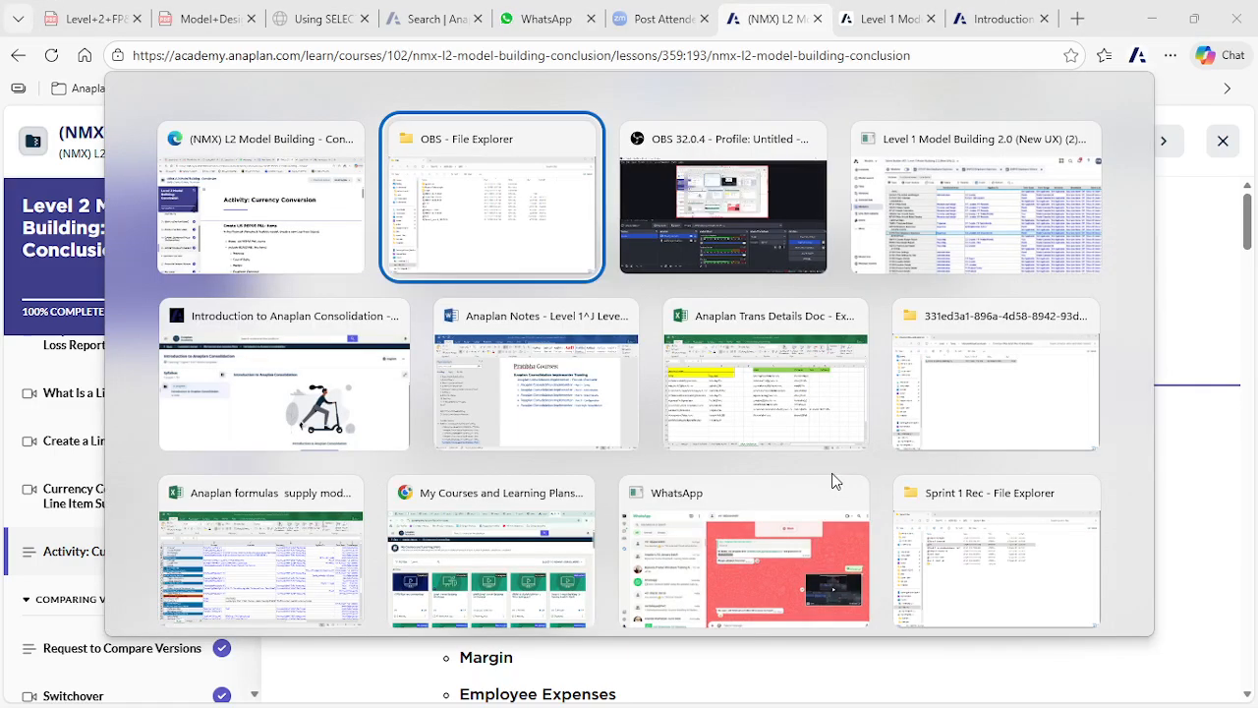
key(alt+Tab)
key(alt+Tab)
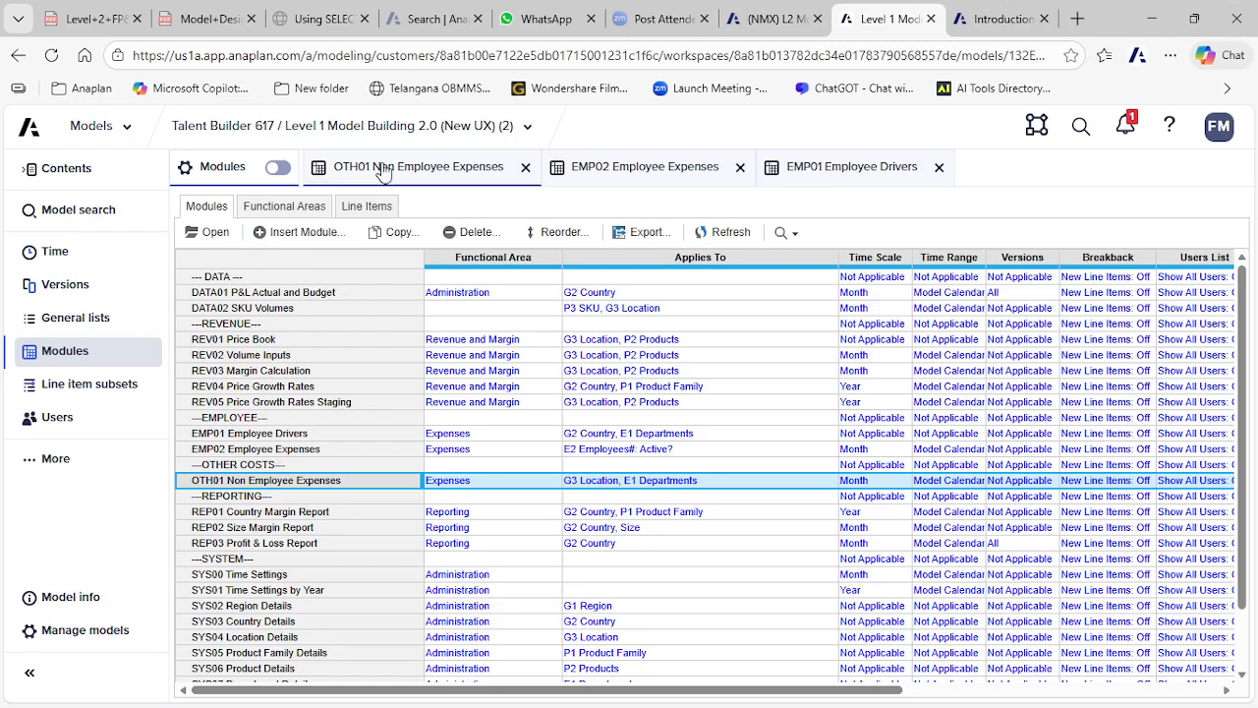
click(426, 127)
click(652, 140)
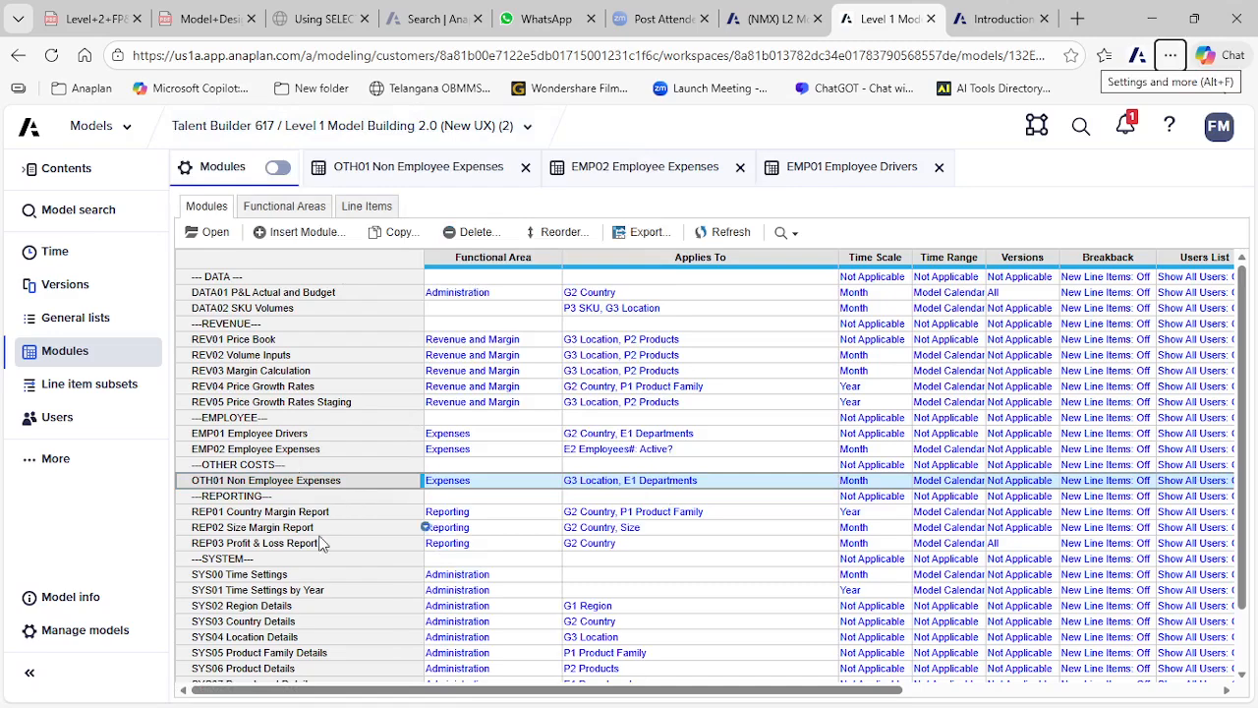
click(135, 401)
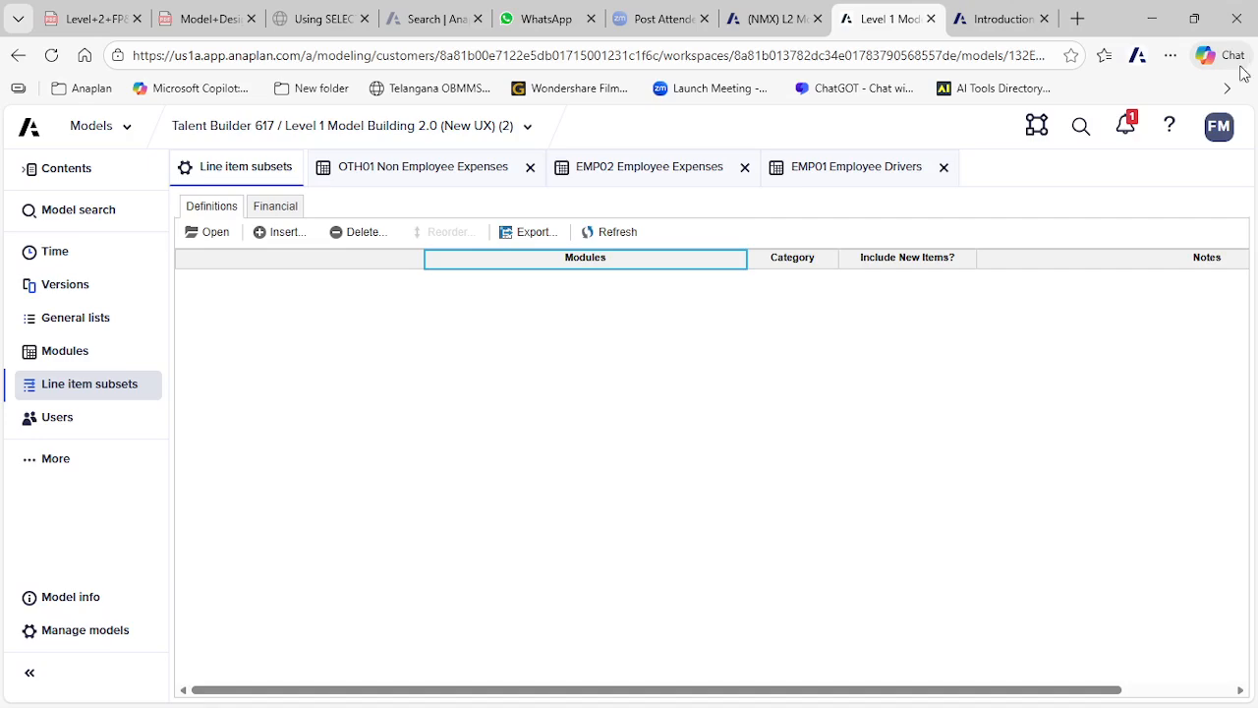
click(1171, 55)
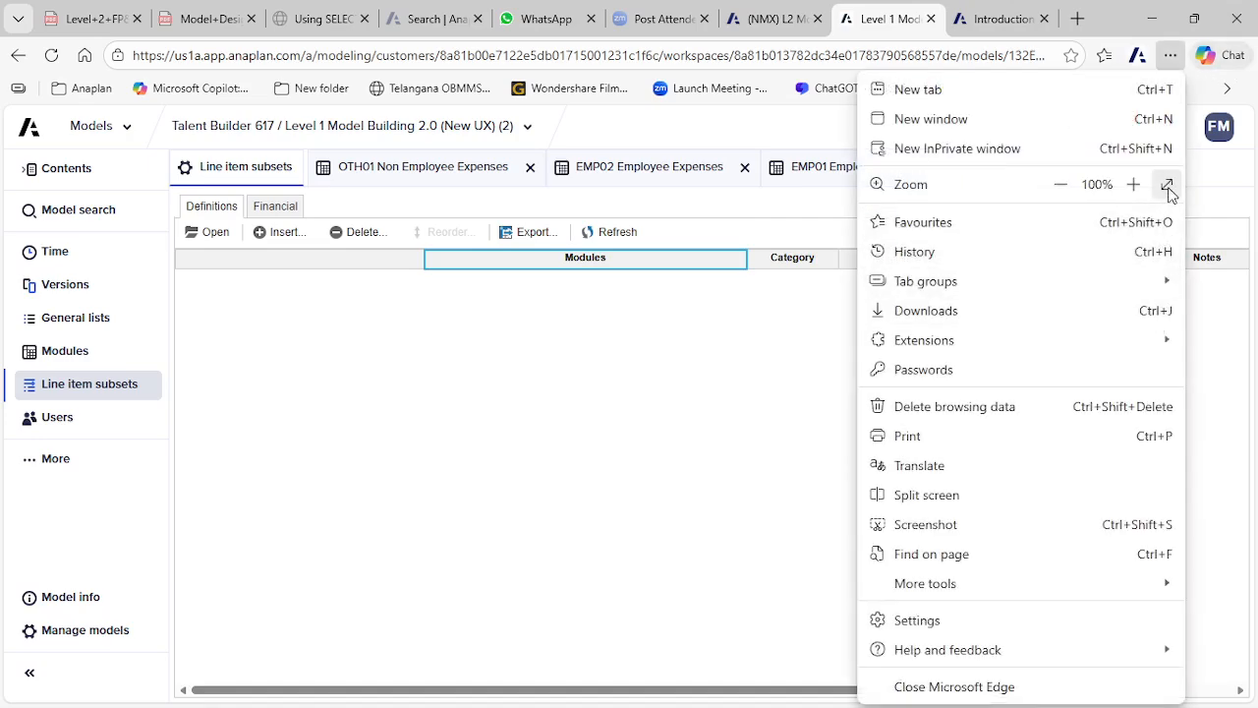
click(1167, 184)
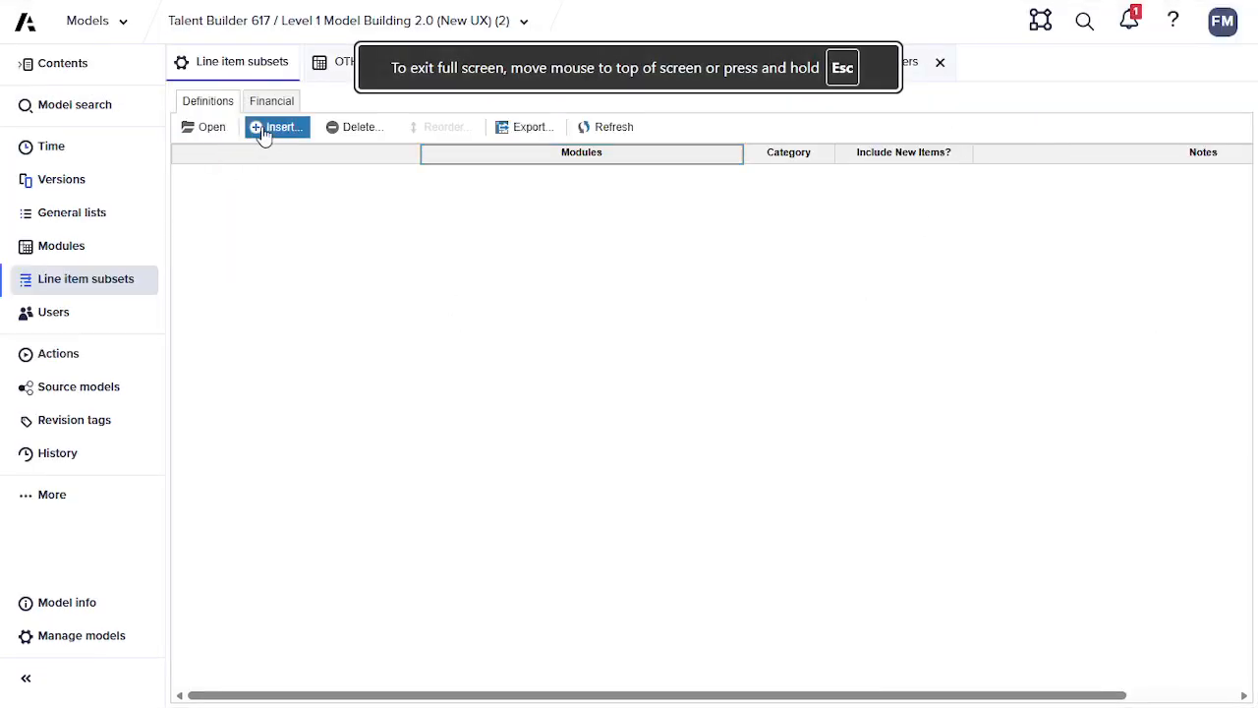
- Insert a new line item subset named "LIS REP03 P&L: Items", copying the name from the activity instructions
click(262, 129)
key(alt+Tab)
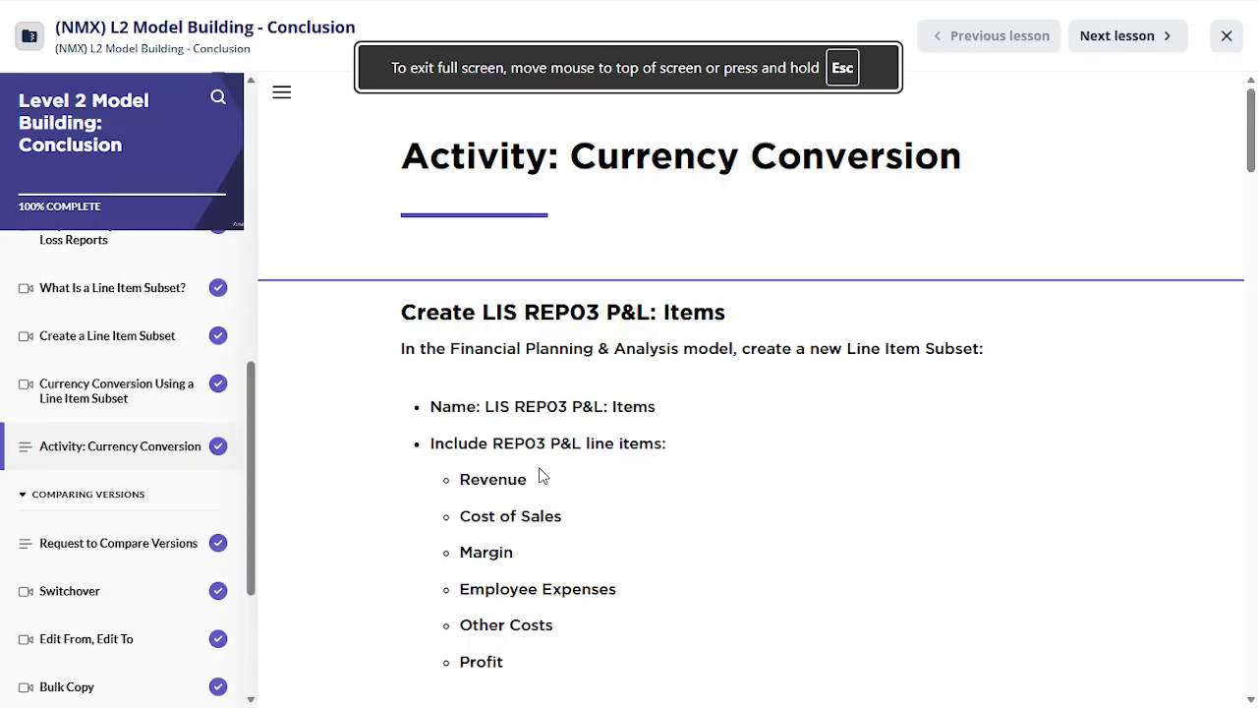
scroll(541, 477, down, 3)
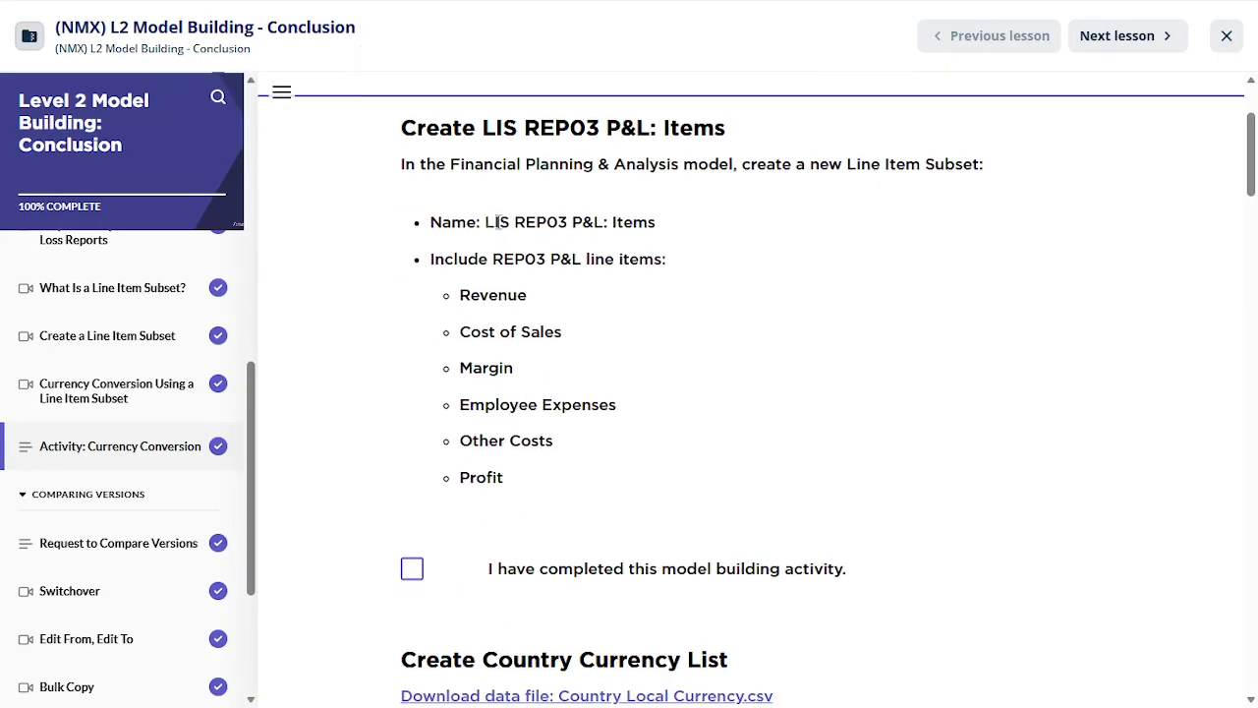
drag(486, 222, 656, 222)
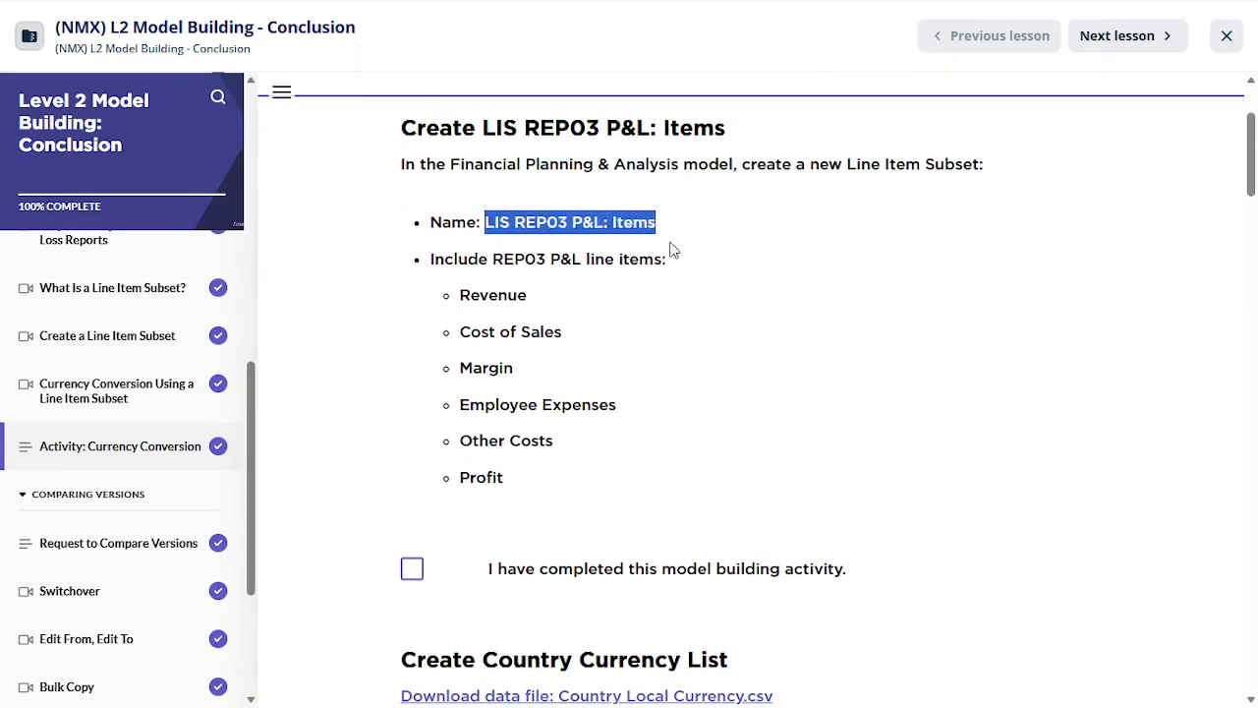
key(ctrl+c)
key(alt+Tab)
key(ctrl+v)
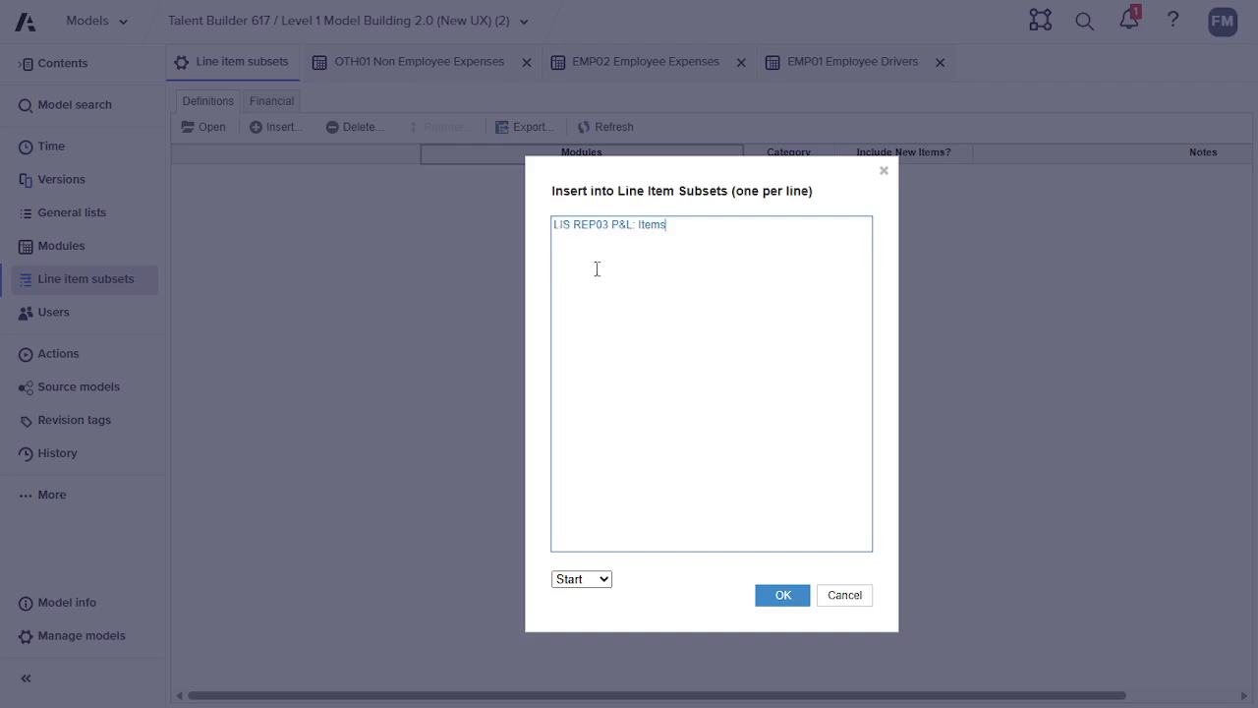
click(772, 598)
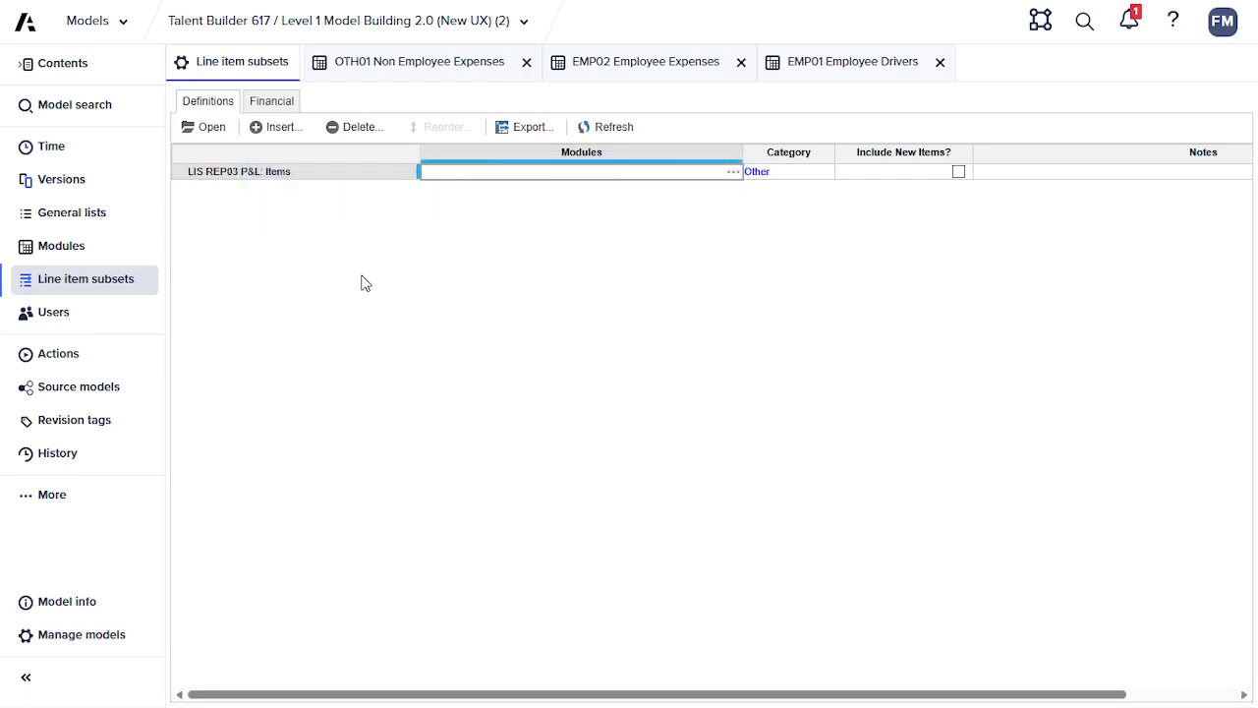
- Assign the REP03 Profit & Loss Report module to the LIS REP03 P&L: Items subset as the activity requires
key(alt+Tab)
drag(431, 259, 659, 262)
click(673, 267)
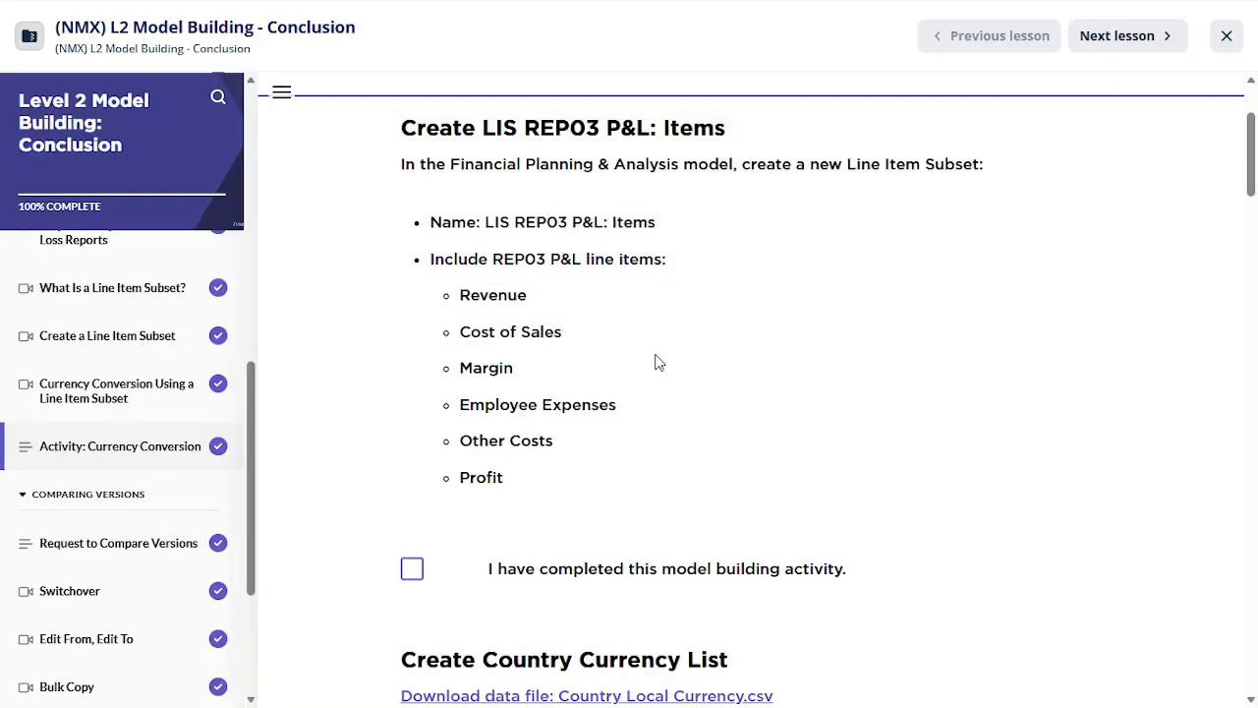
key(alt+Tab)
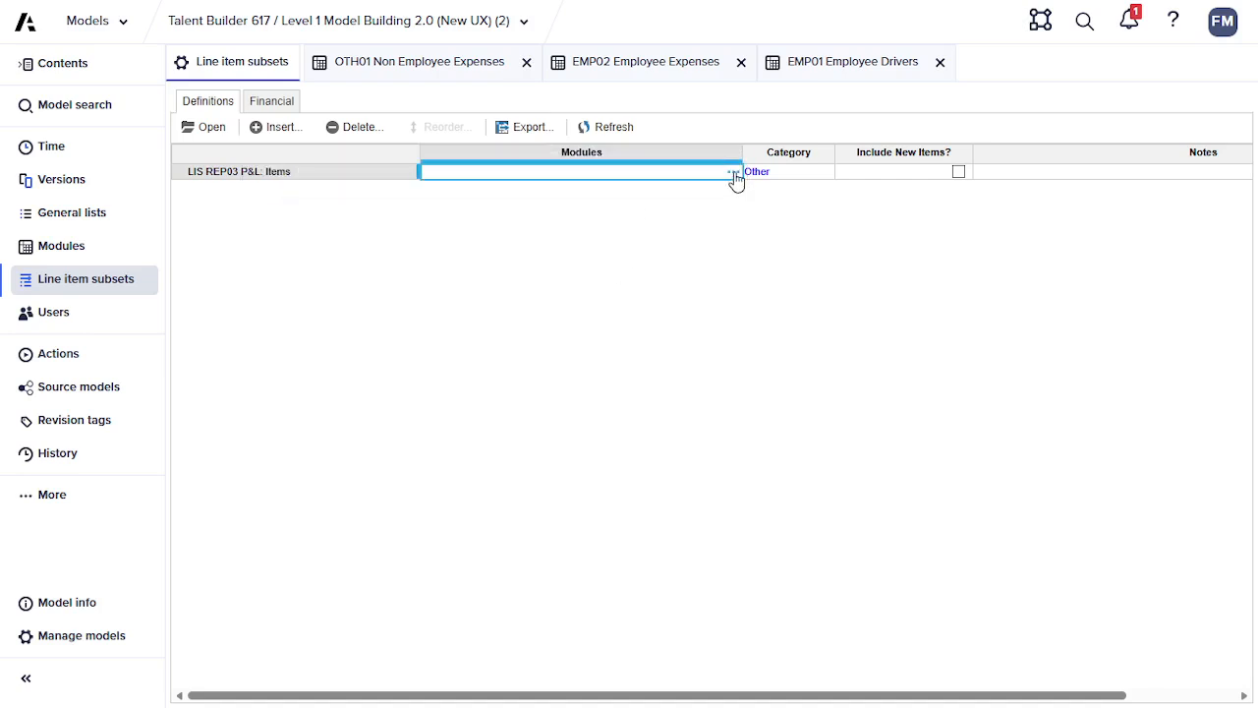
click(732, 173)
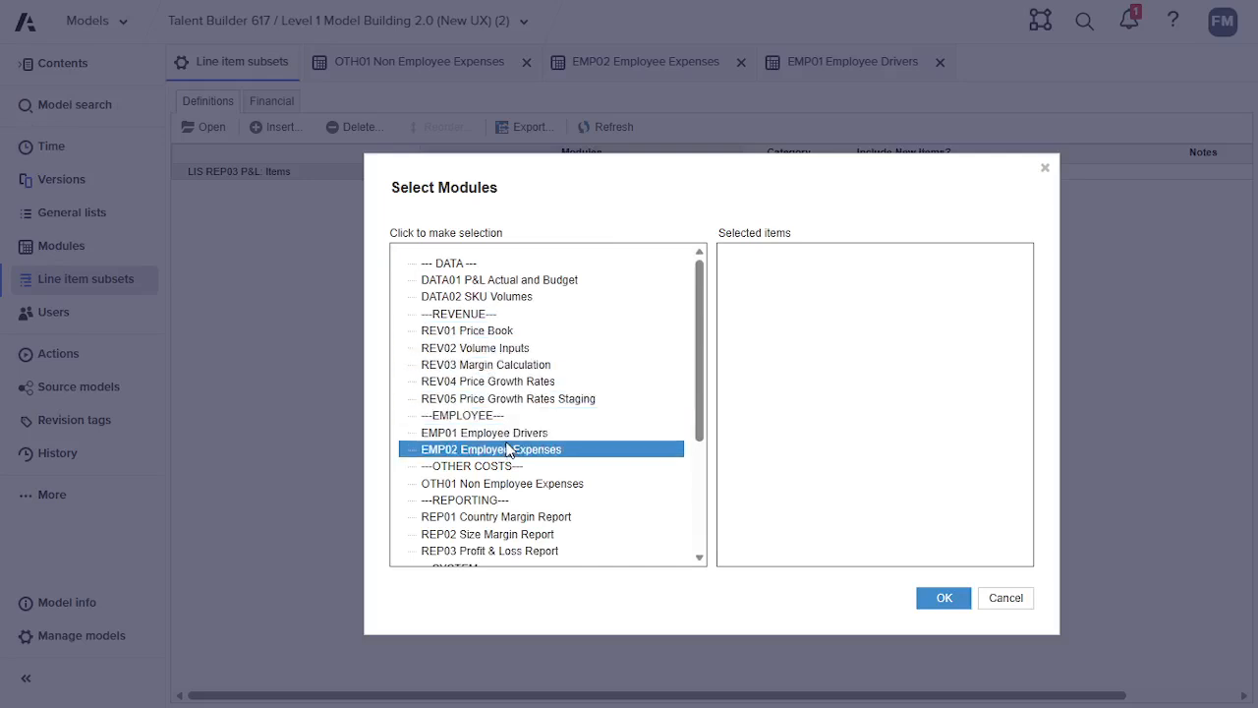
click(491, 551)
click(942, 608)
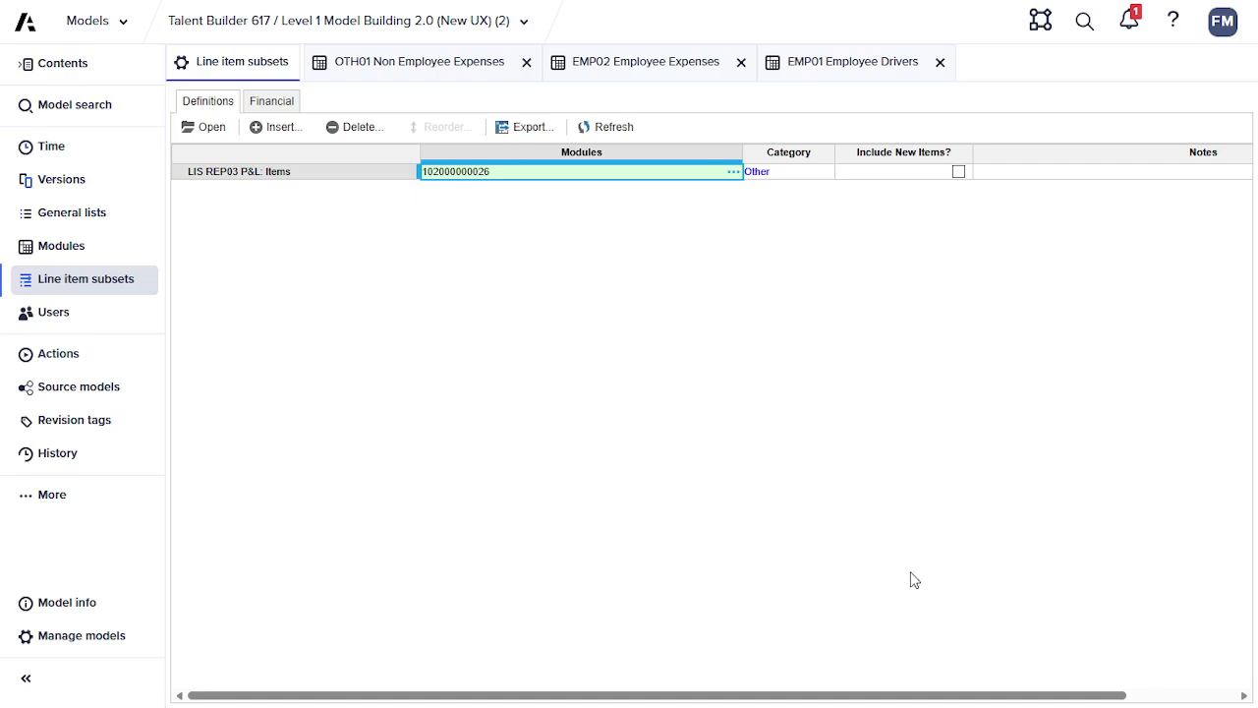
- Open the LIS REP03 P&L: Items subset and include the Revenue, Cost of Sales, Margin and Employee Expenses line items
click(241, 172)
click(212, 128)
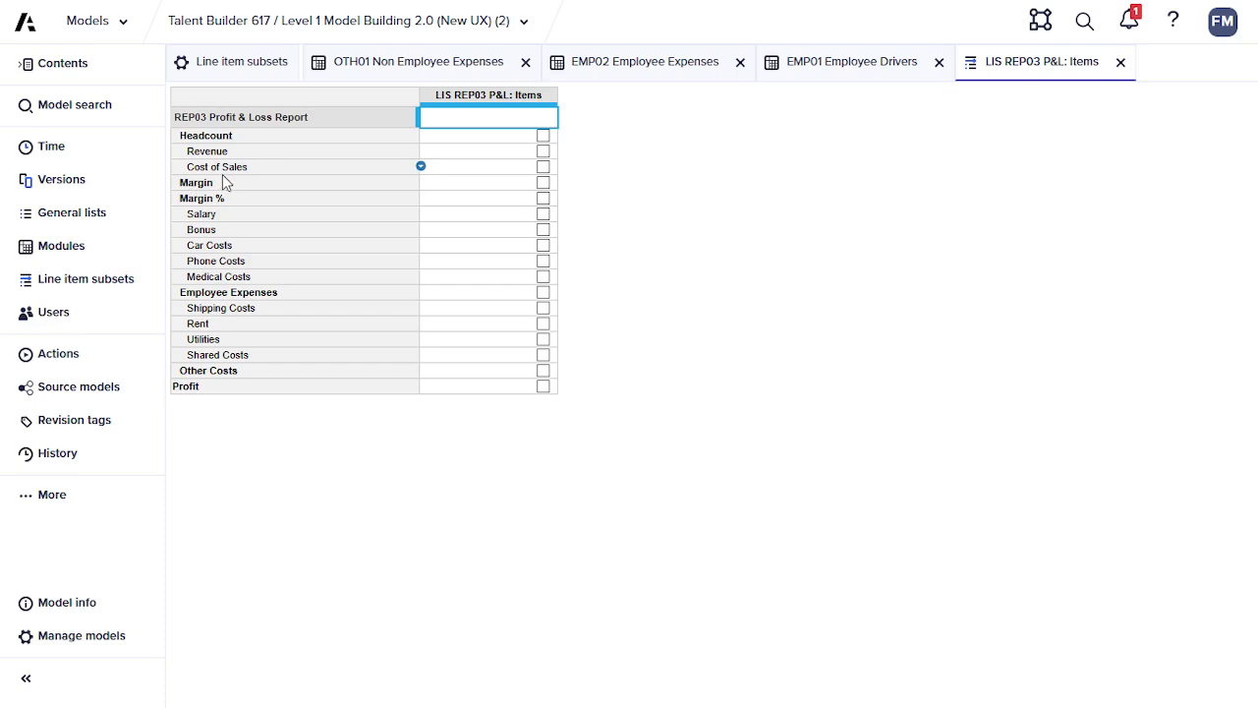
click(543, 151)
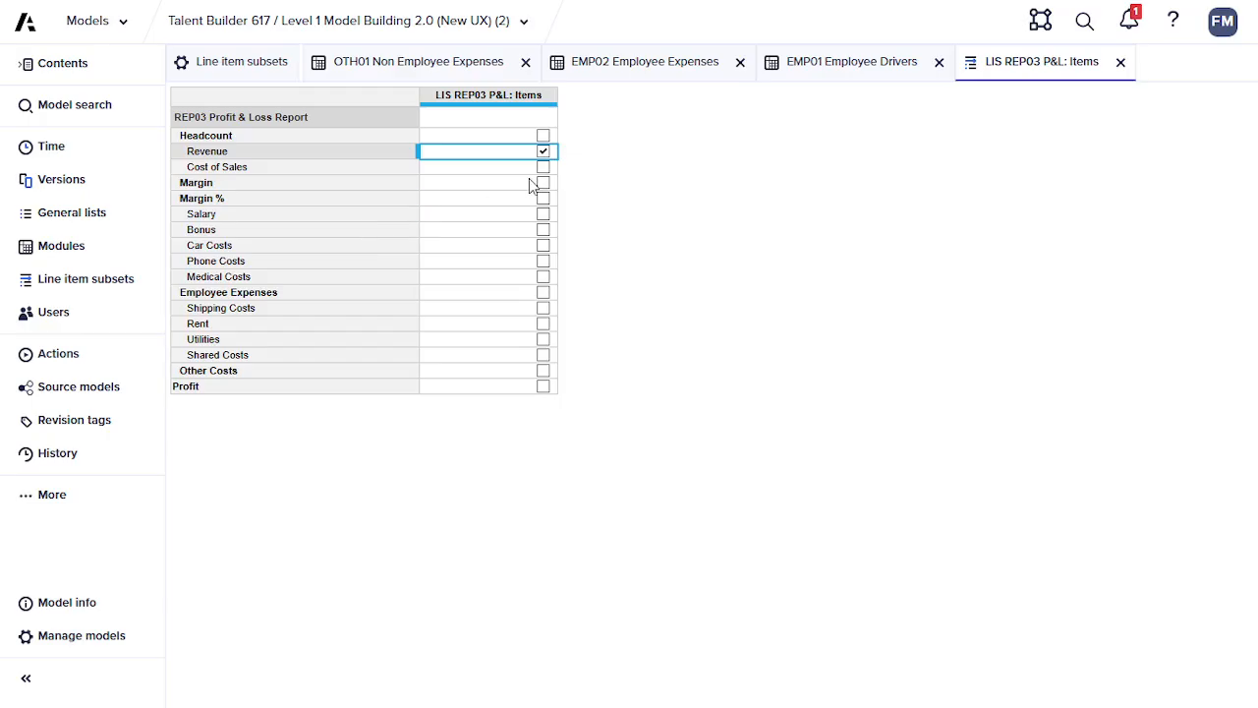
click(543, 167)
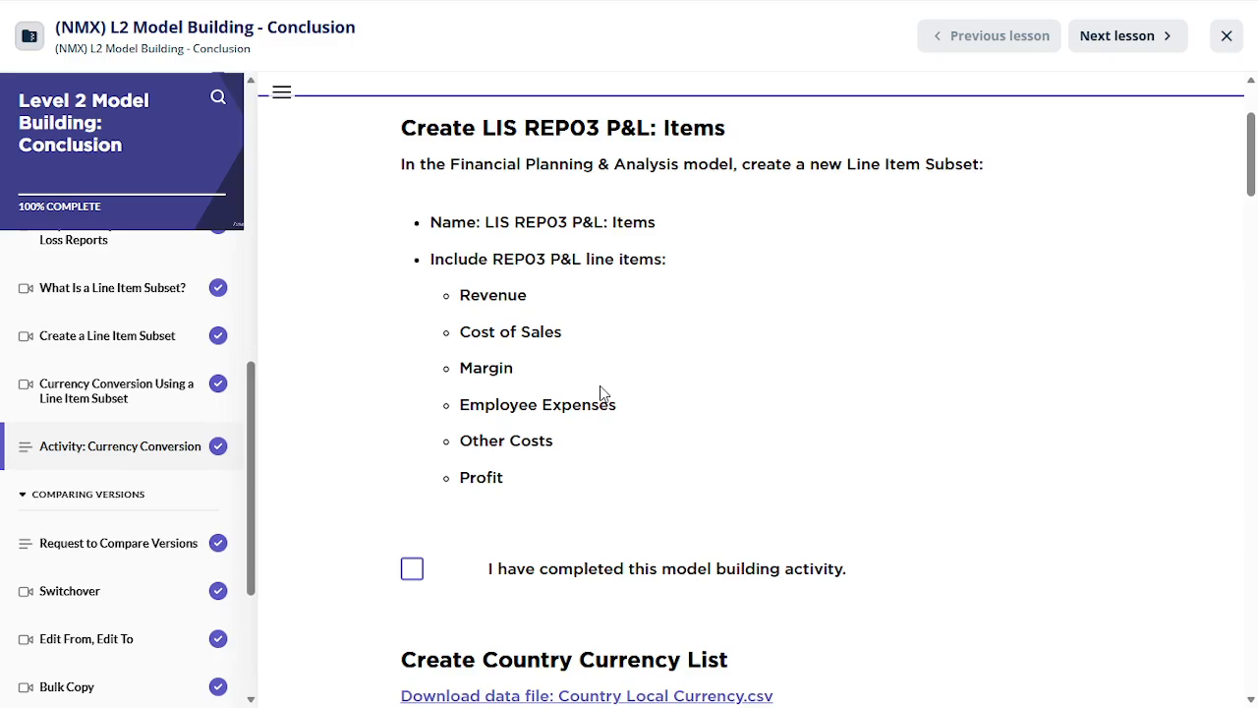
key(alt+Tab)
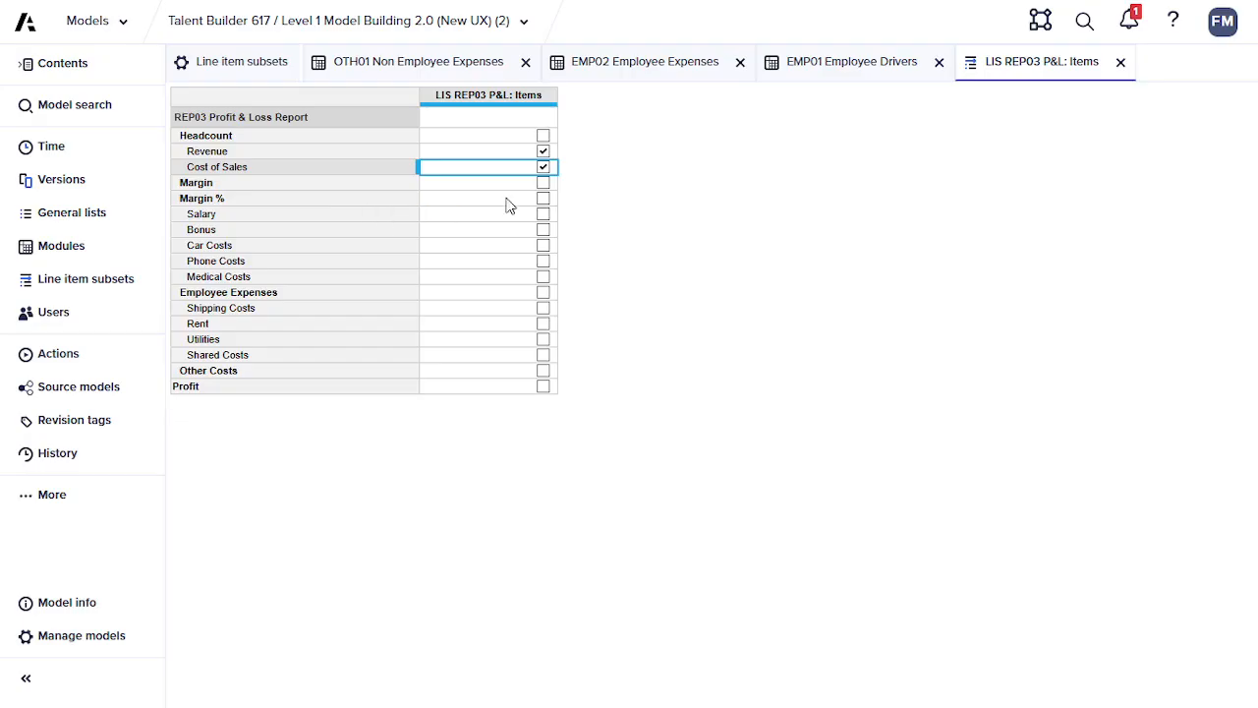
click(543, 183)
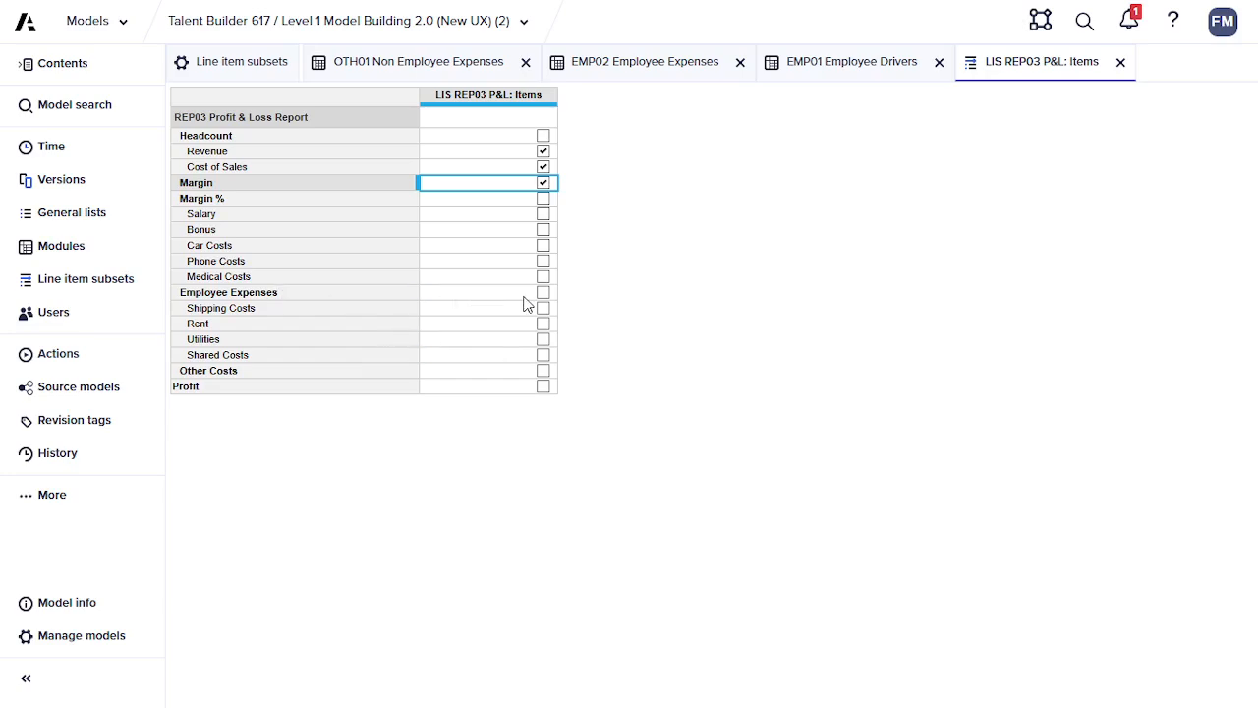
click(543, 293)
- Include the Other Costs and Profit line items in the subset, checking them against the activity instructions
key(alt+Tab)
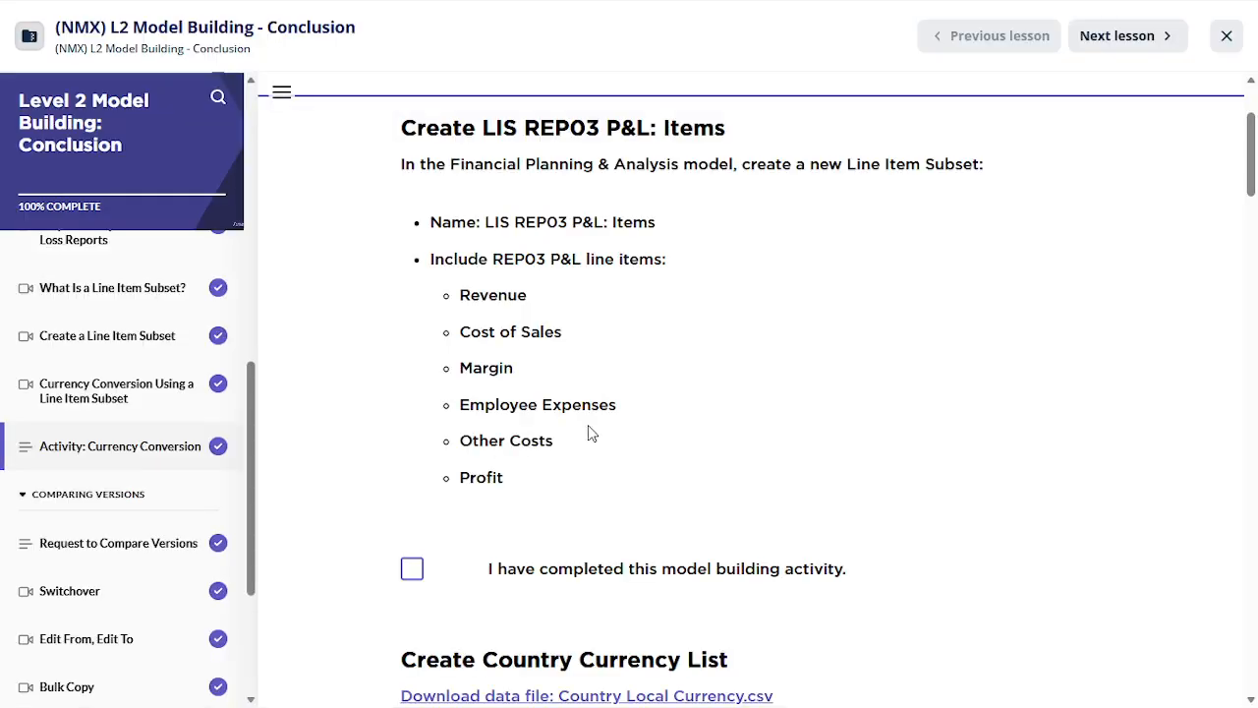
key(alt+Tab)
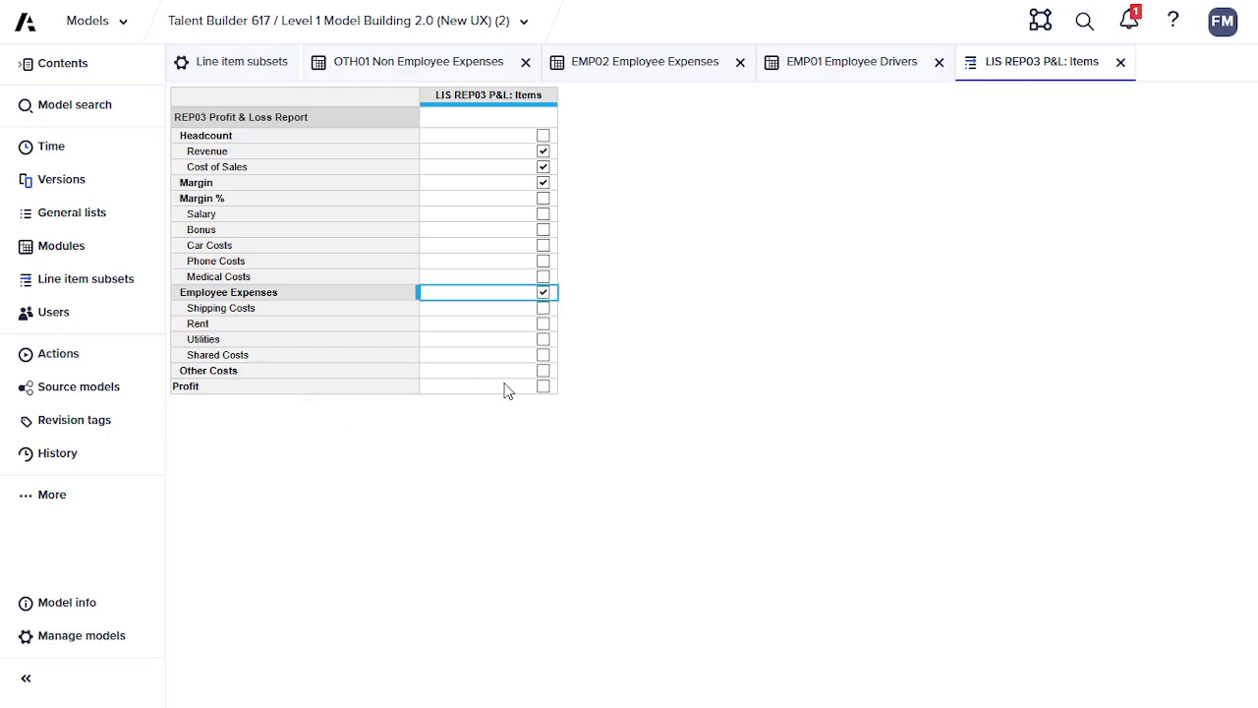
click(544, 371)
key(alt+Tab)
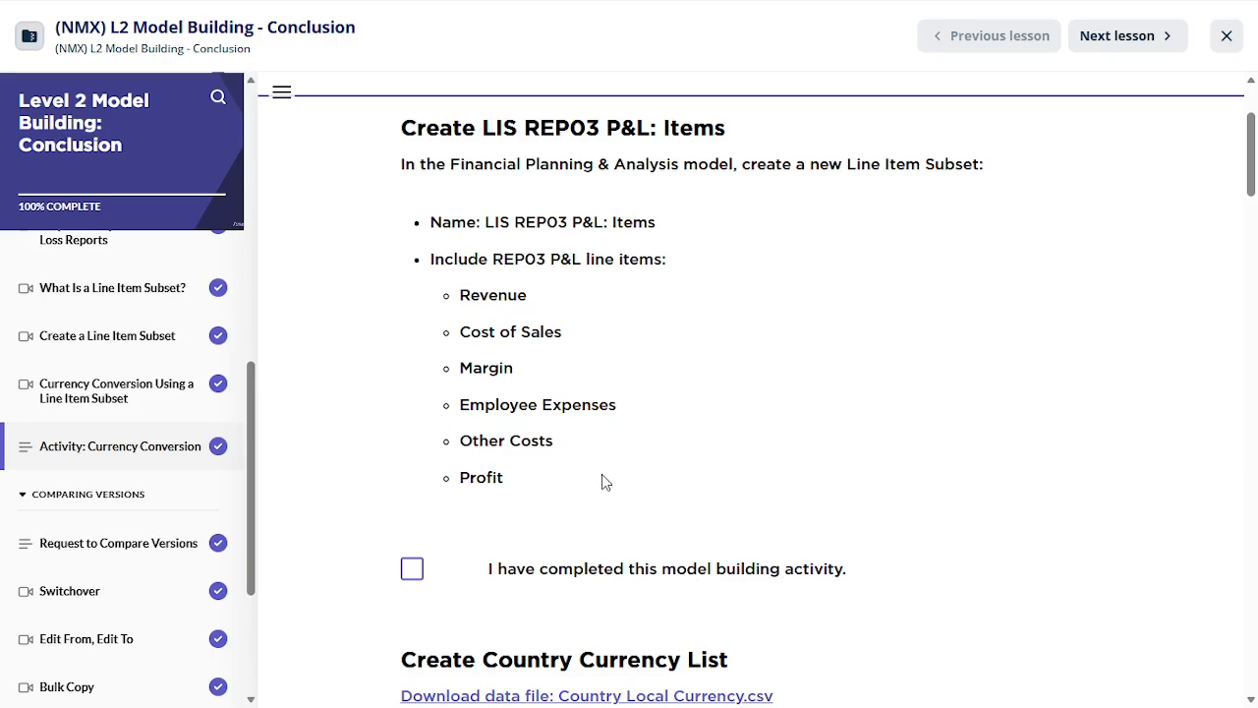
key(alt+Tab)
click(544, 386)
- Mark the Create LIS REP03 P&L: Items activity as completed on the course page
scroll(563, 454, down, 3)
scroll(566, 433, down, 2)
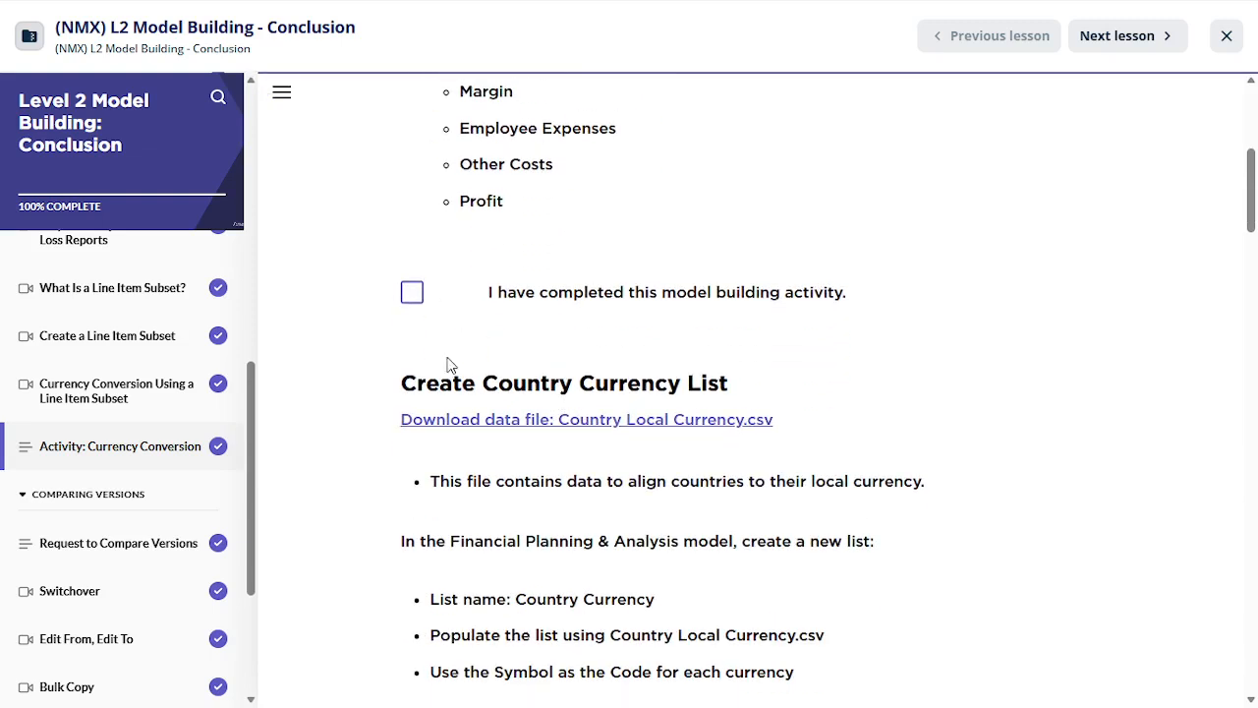
click(411, 293)
- Insert a general list named "Country Currency" at the end of the model's general lists, copying the name from the activity instructions
scroll(747, 335, down, 2)
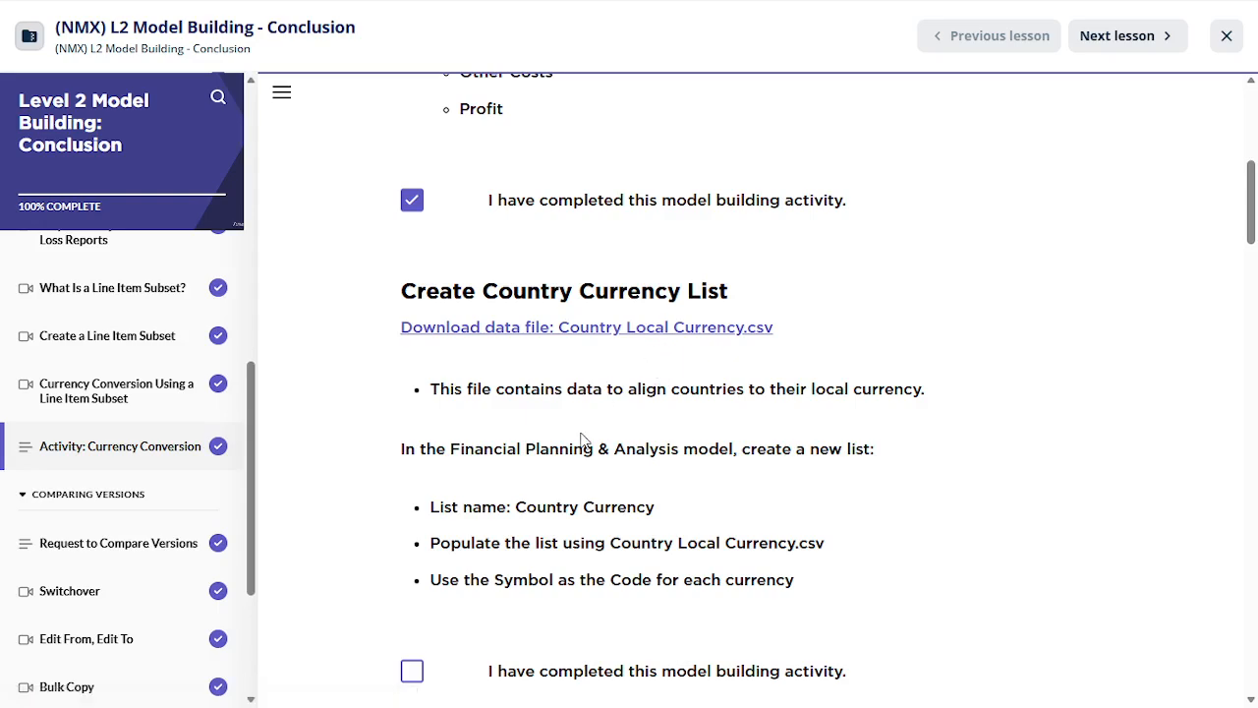
scroll(573, 437, down, 2)
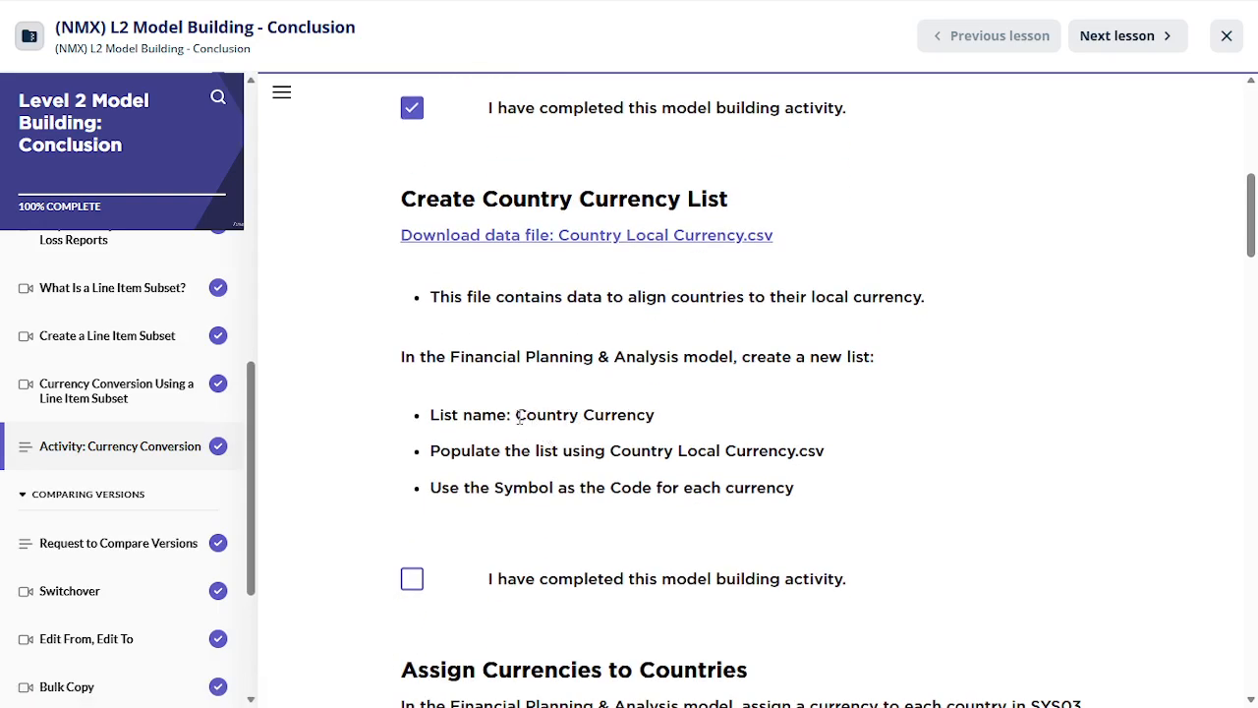
drag(516, 415, 655, 417)
key(ctrl+c)
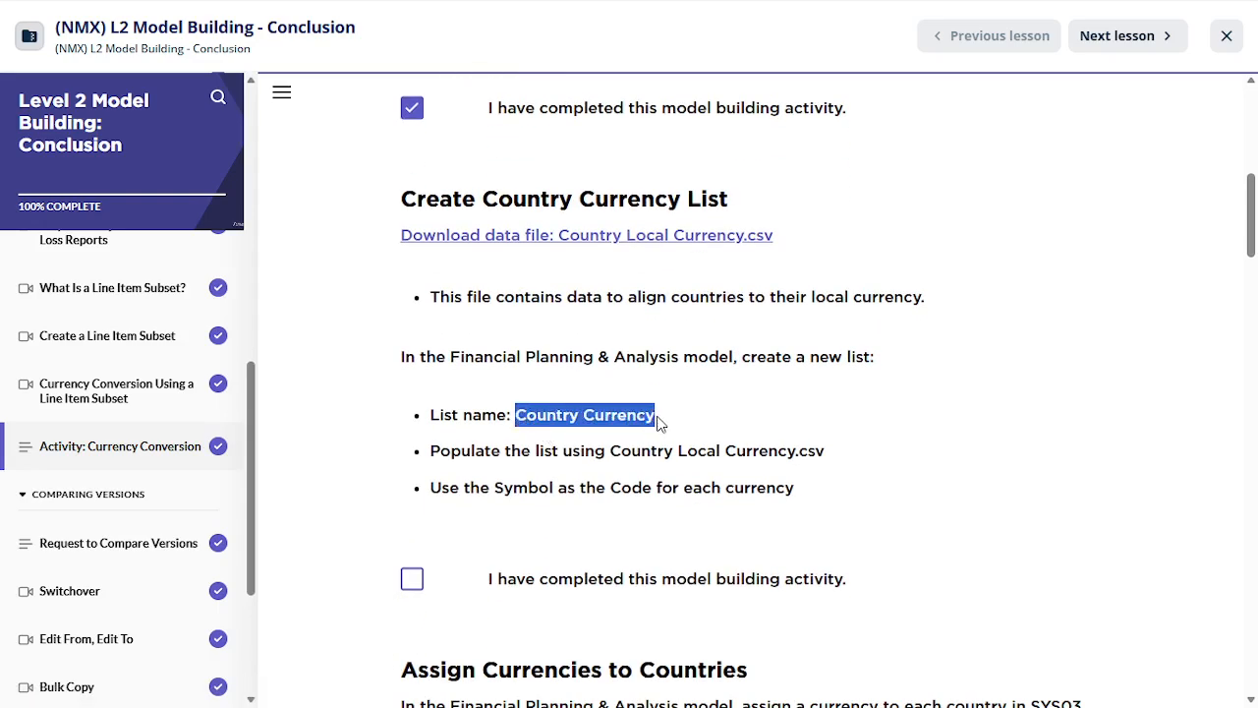
key(alt+Tab)
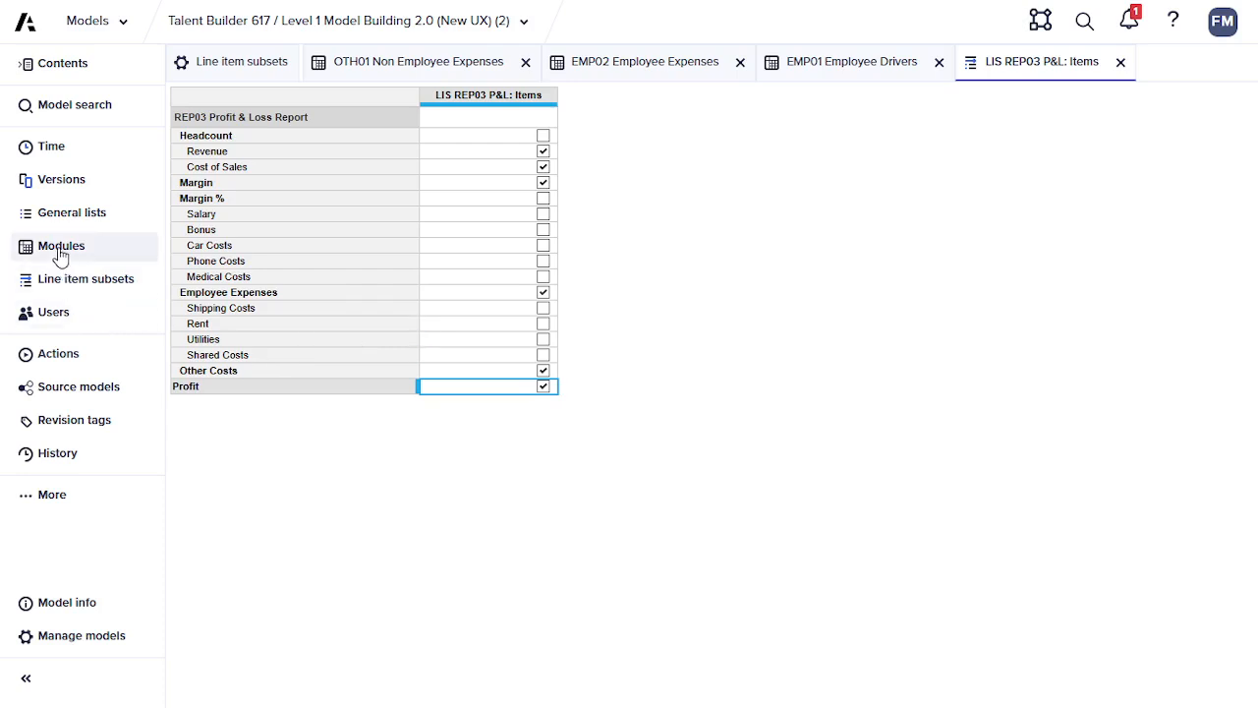
click(64, 216)
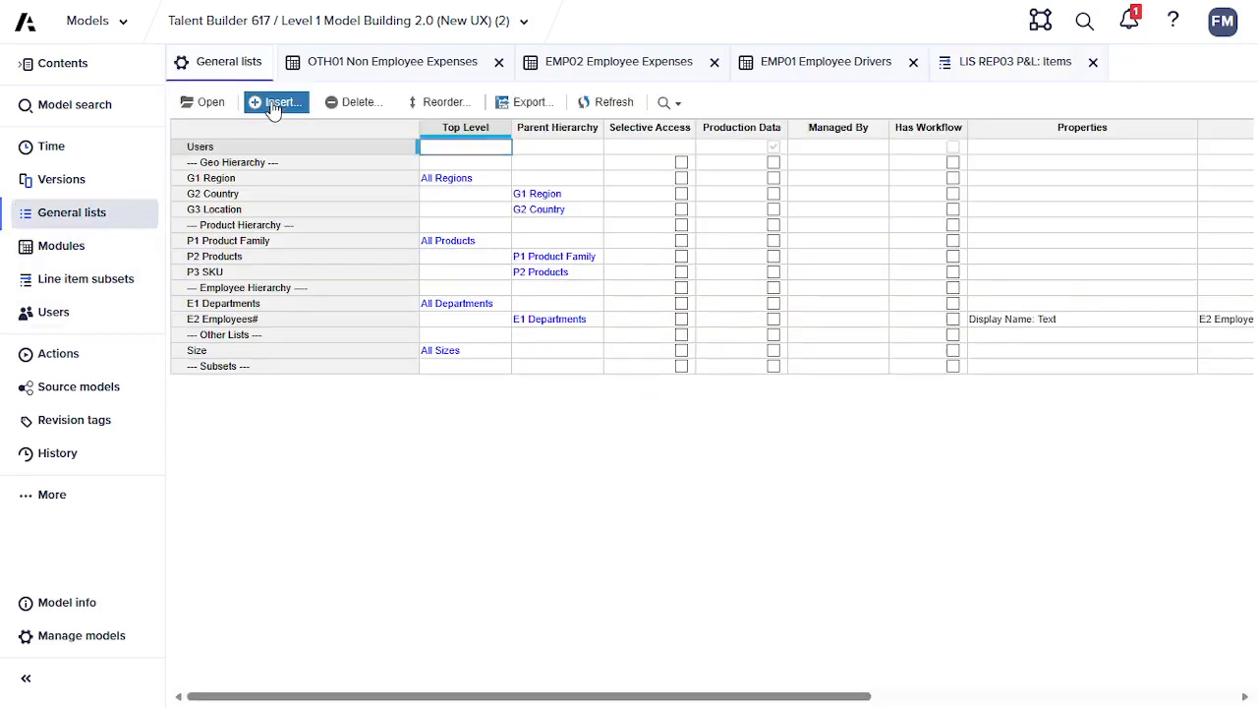
click(275, 103)
key(ctrl+v)
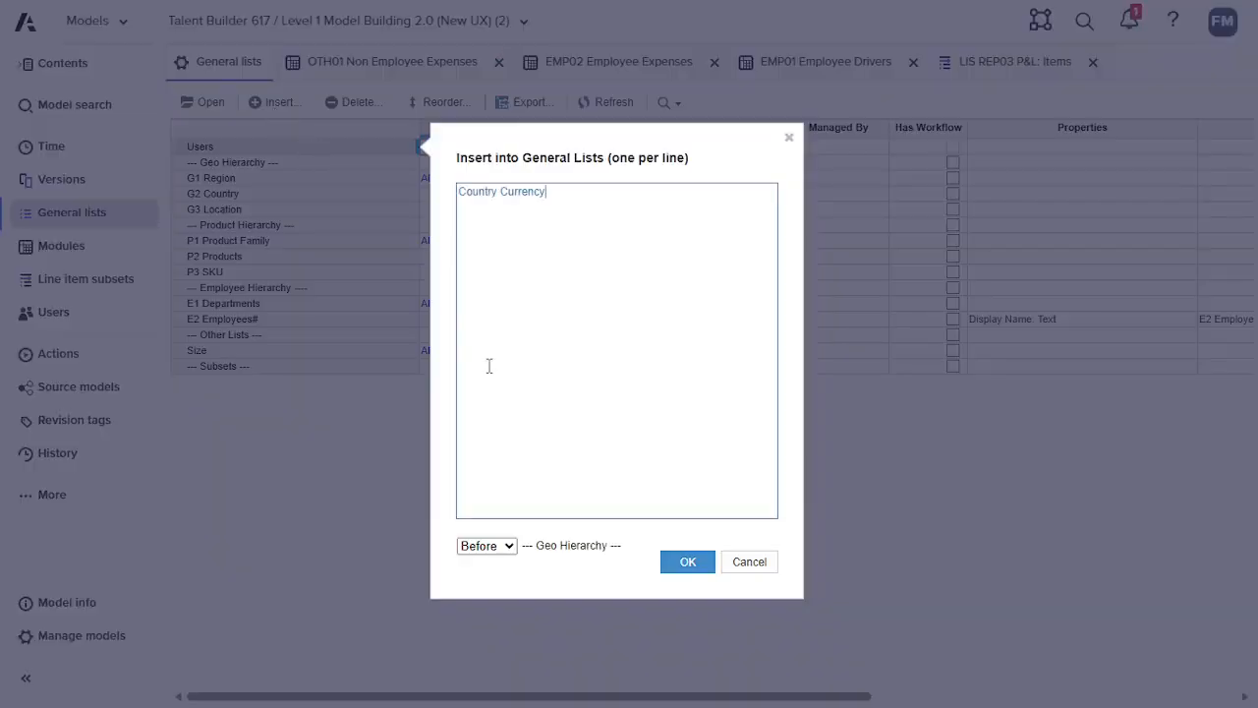
click(479, 547)
click(479, 637)
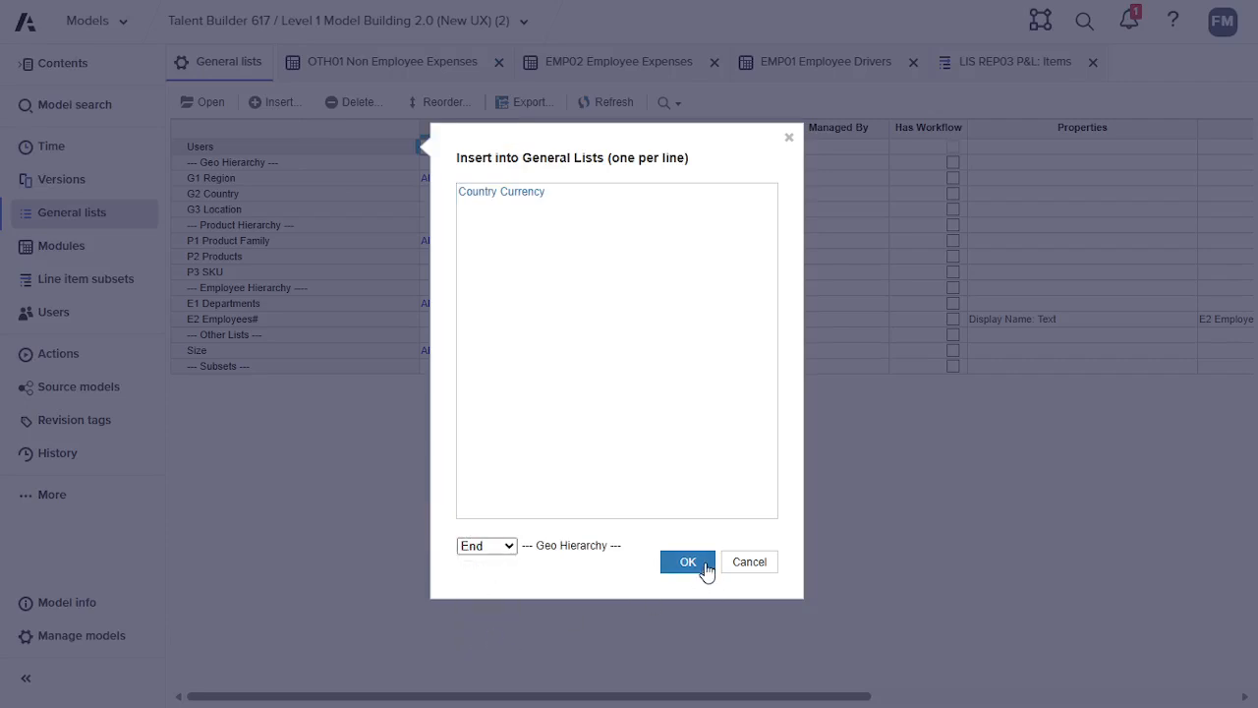
click(704, 568)
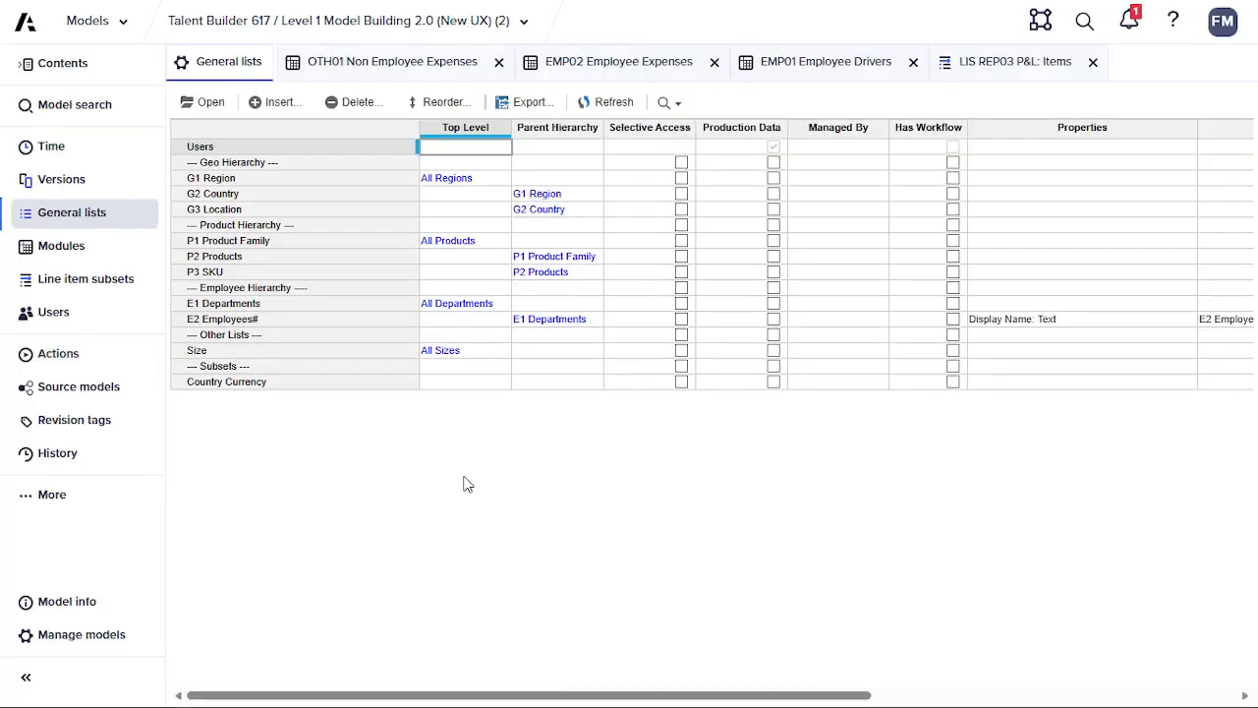
- Download the Country Local Currency.csv data file from the activity page and save it
key(alt+Tab)
click(482, 453)
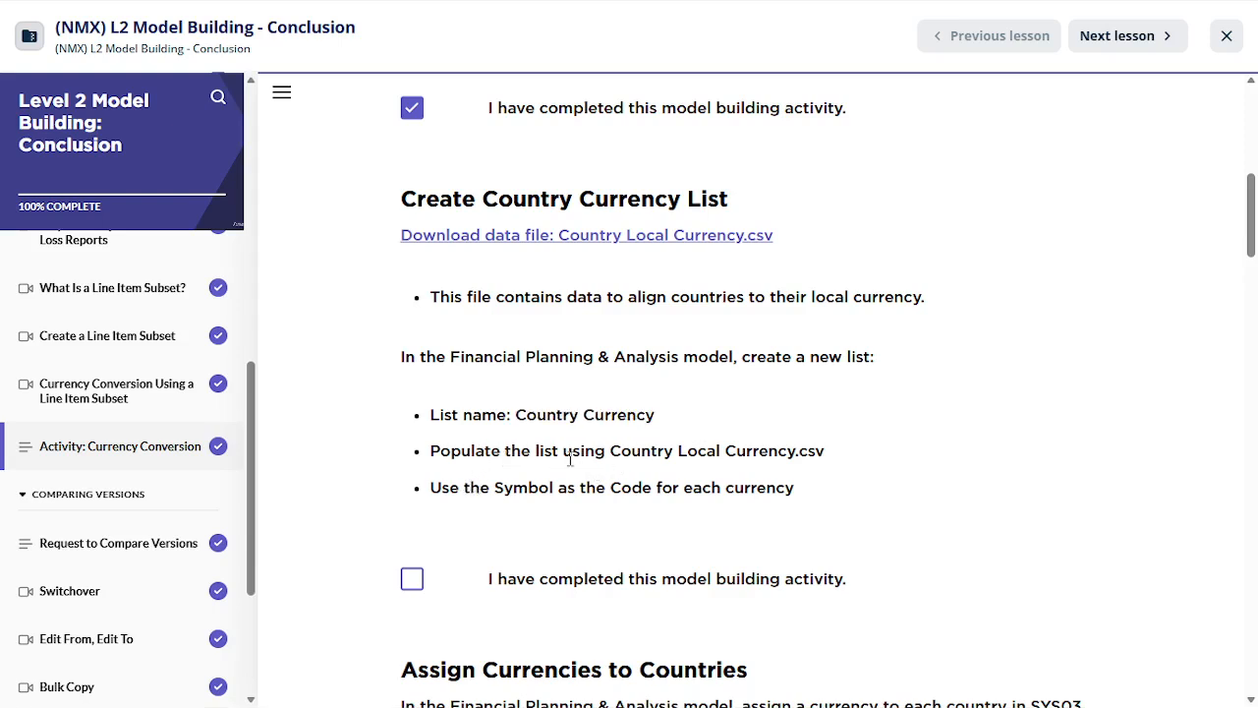
click(688, 238)
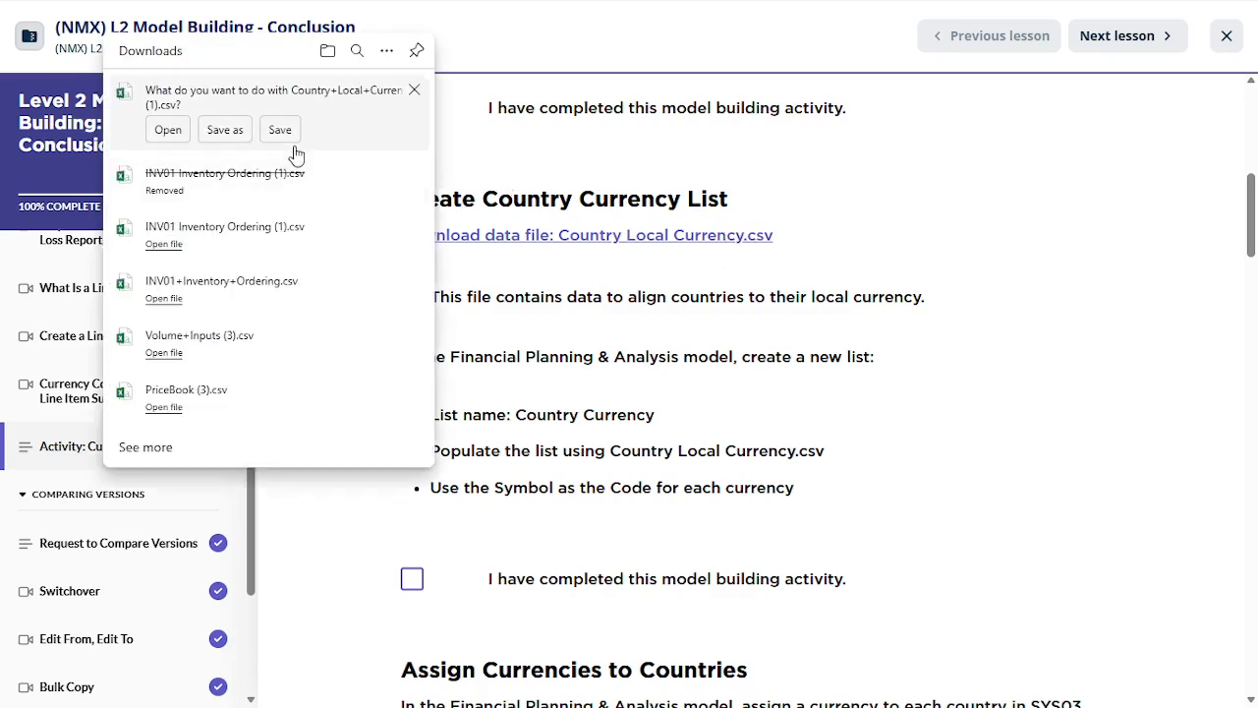
click(273, 137)
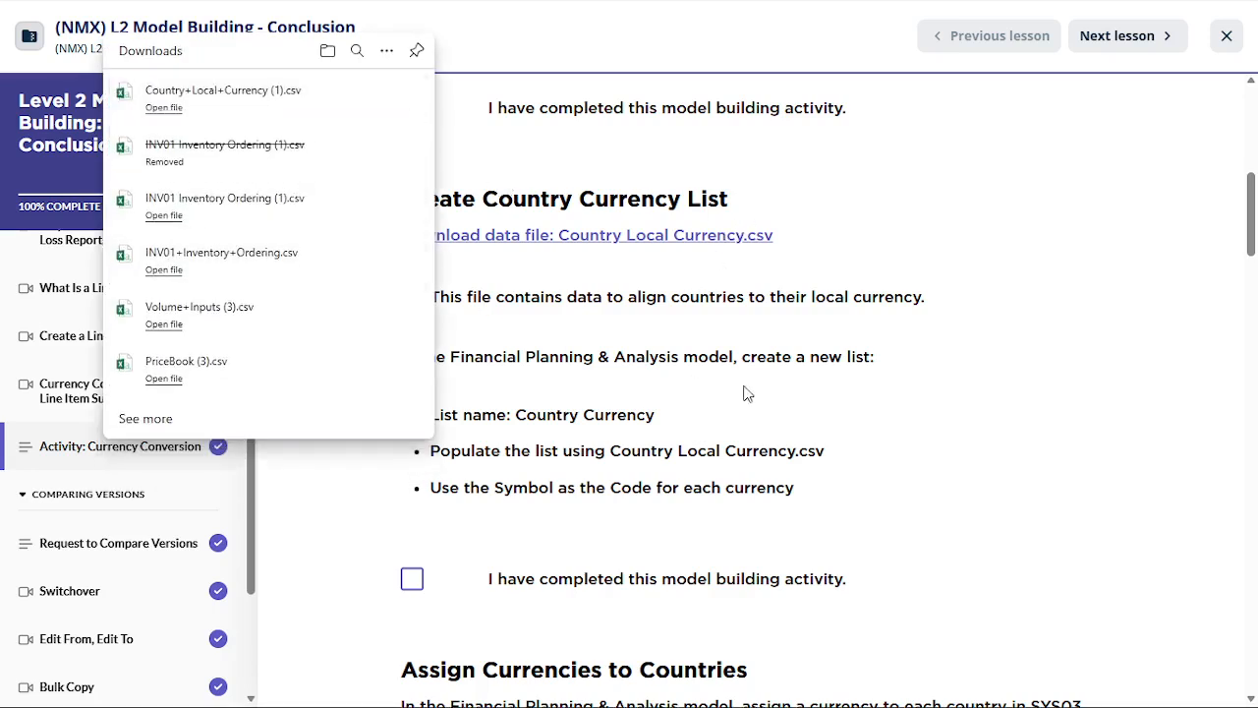
- Switch back to the Anaplan model and open the Country Currency list from the general lists
click(829, 398)
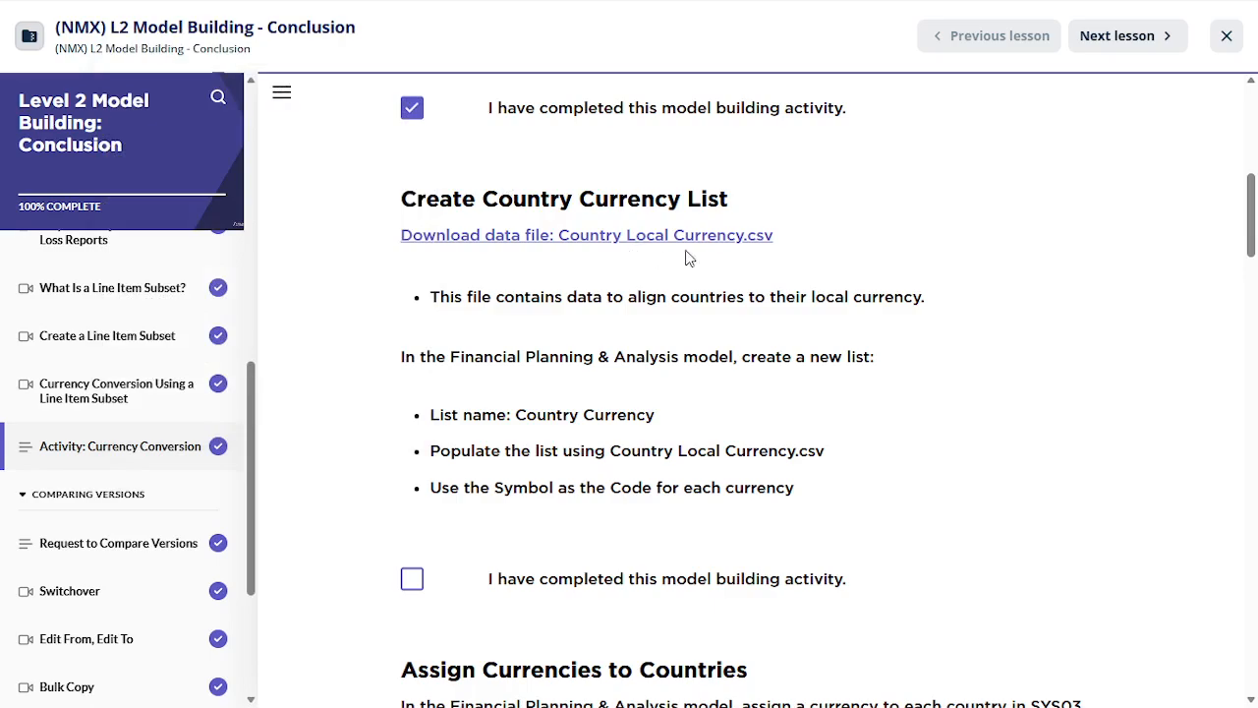
key(alt+Tab)
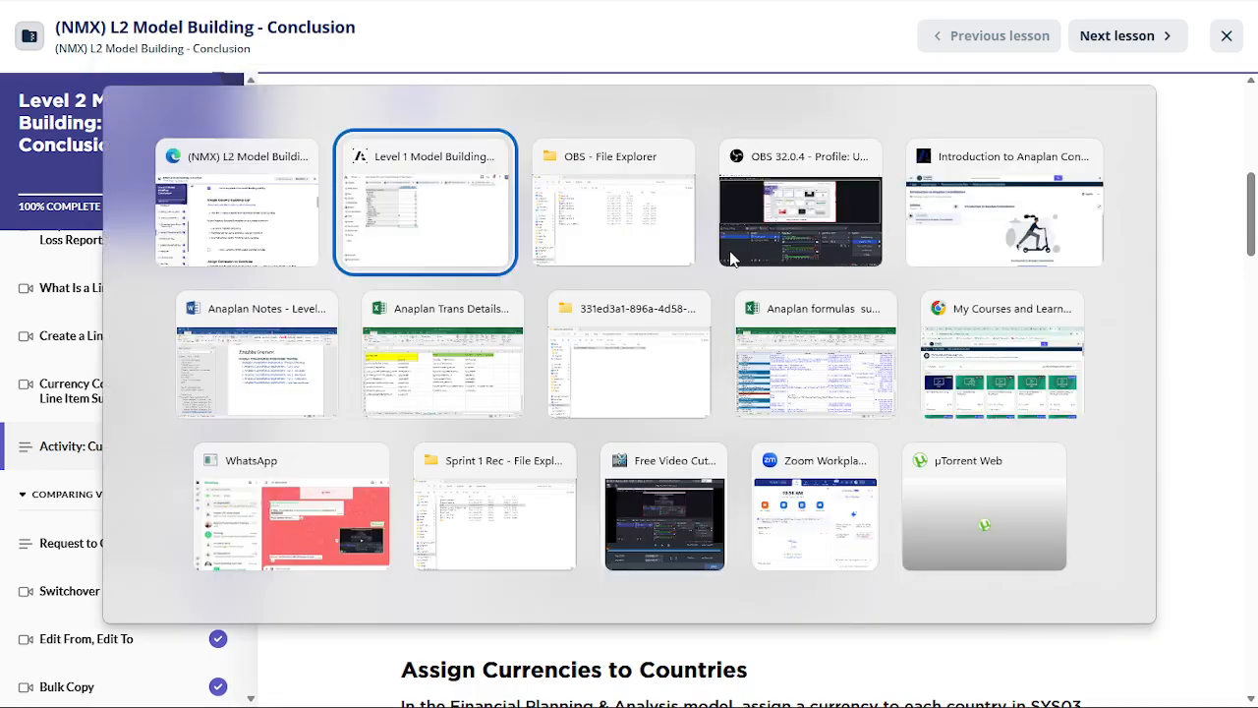
key(alt+Tab)
key(alt+Tab)
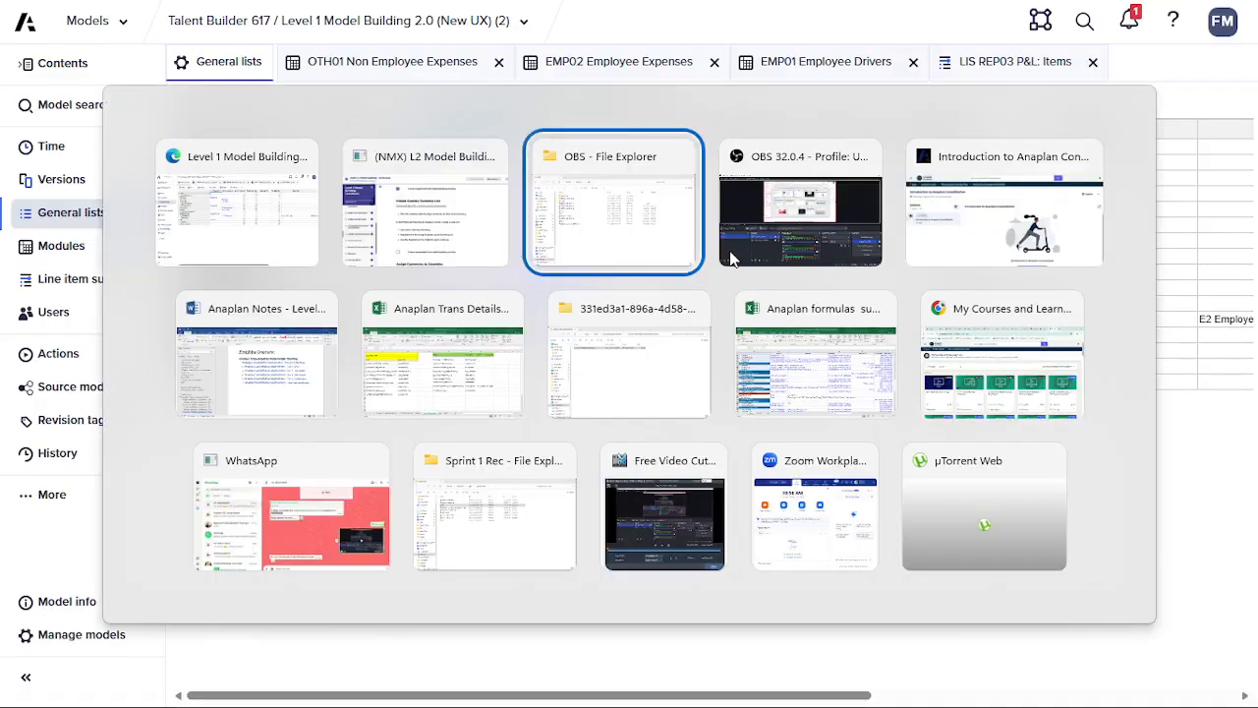
key(alt+Tab)
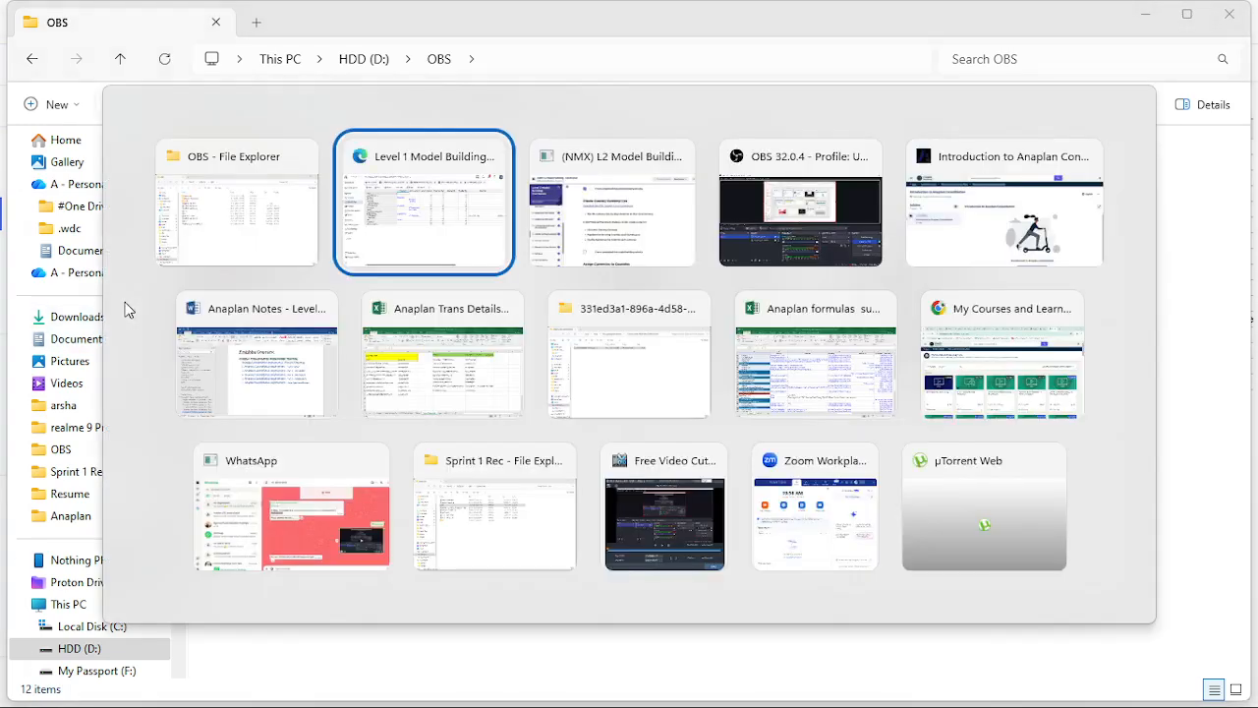
key(alt+Tab)
key(alt+Tab)
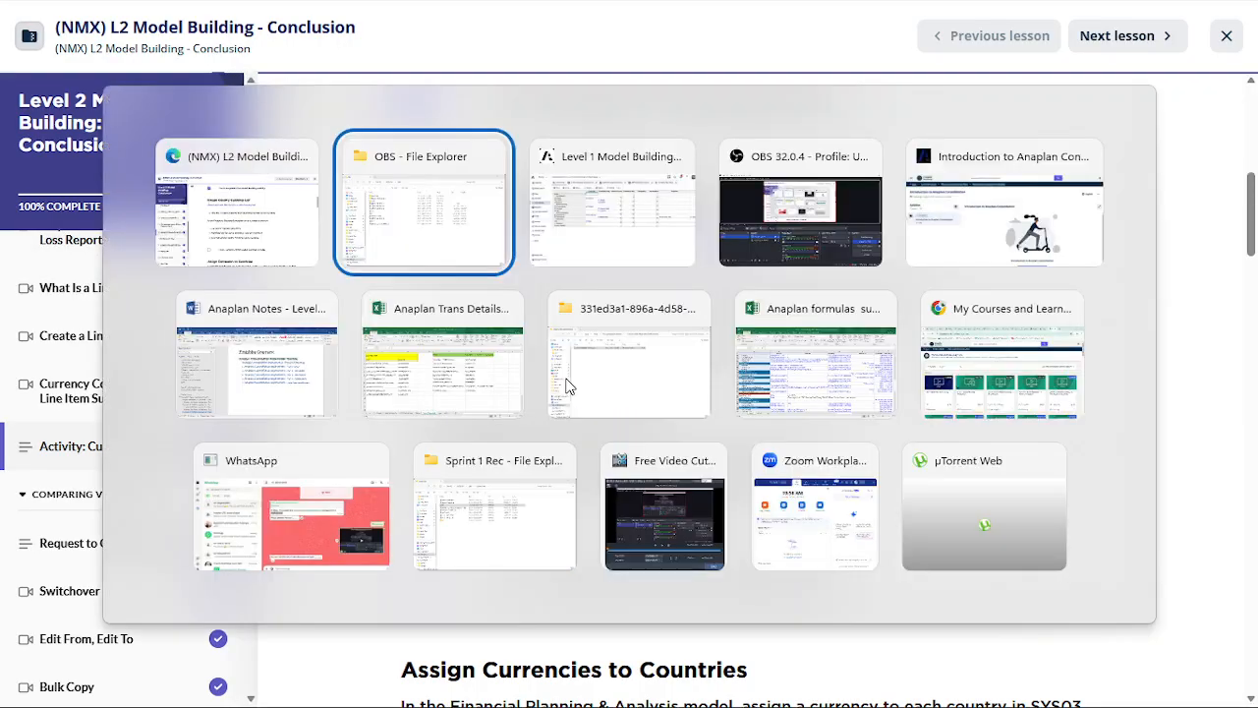
key(alt+Tab)
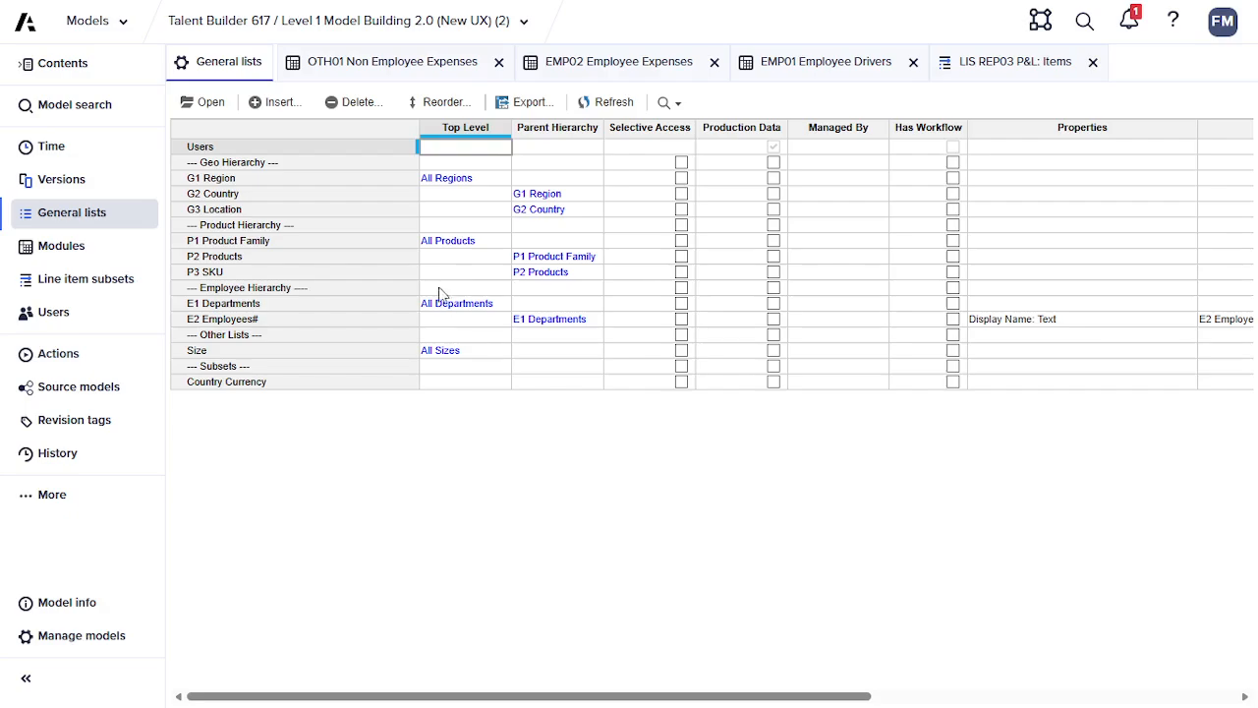
click(275, 388)
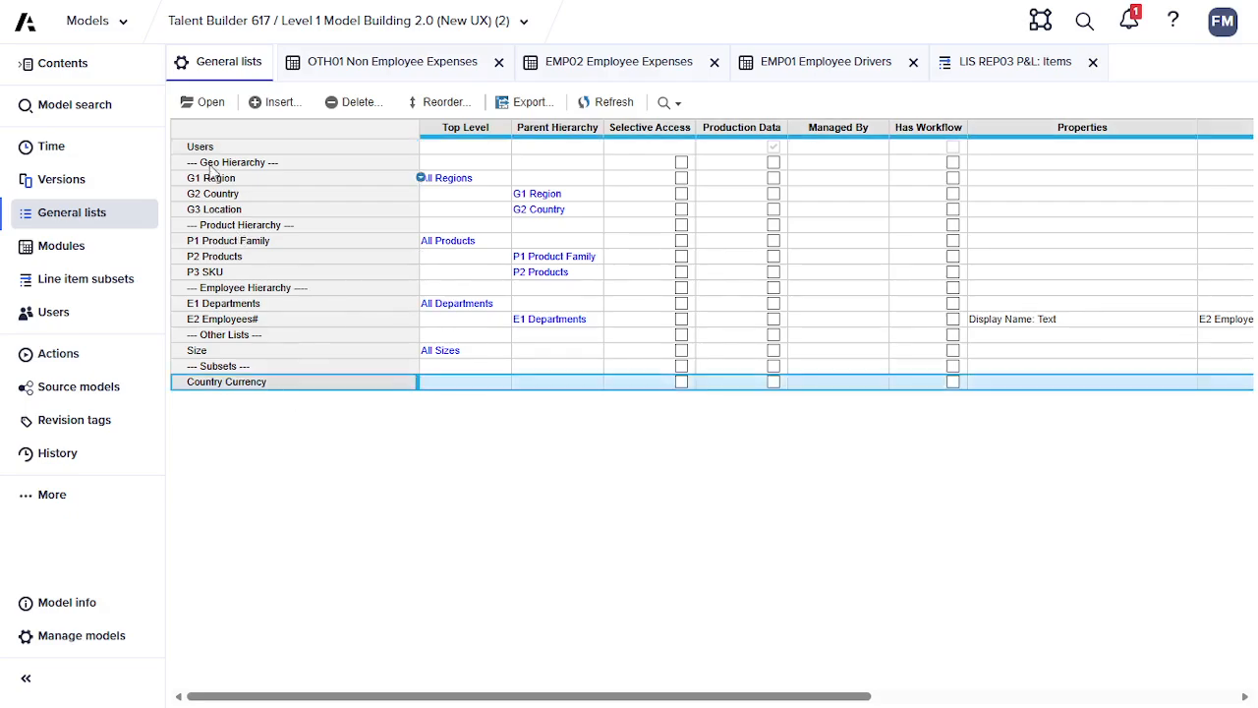
click(203, 102)
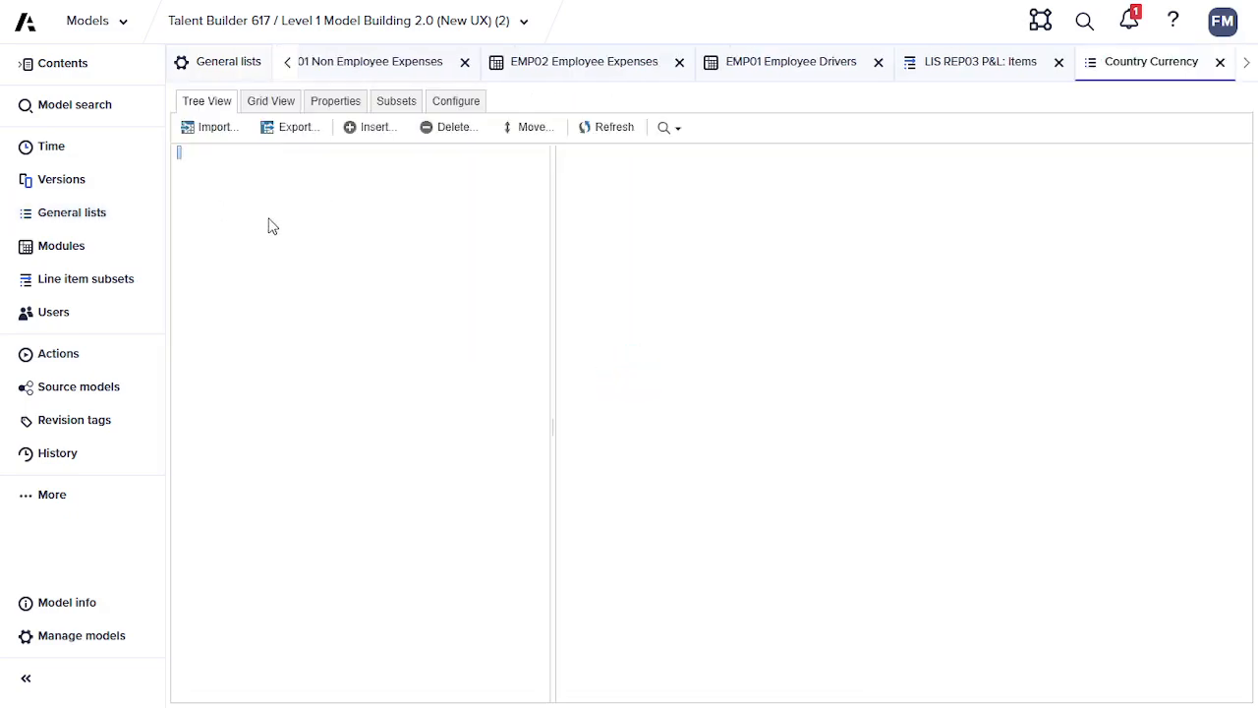
- Upload Country+Local+Currency (1).csv as the list's import source, setting the default file to Admins Only
click(218, 130)
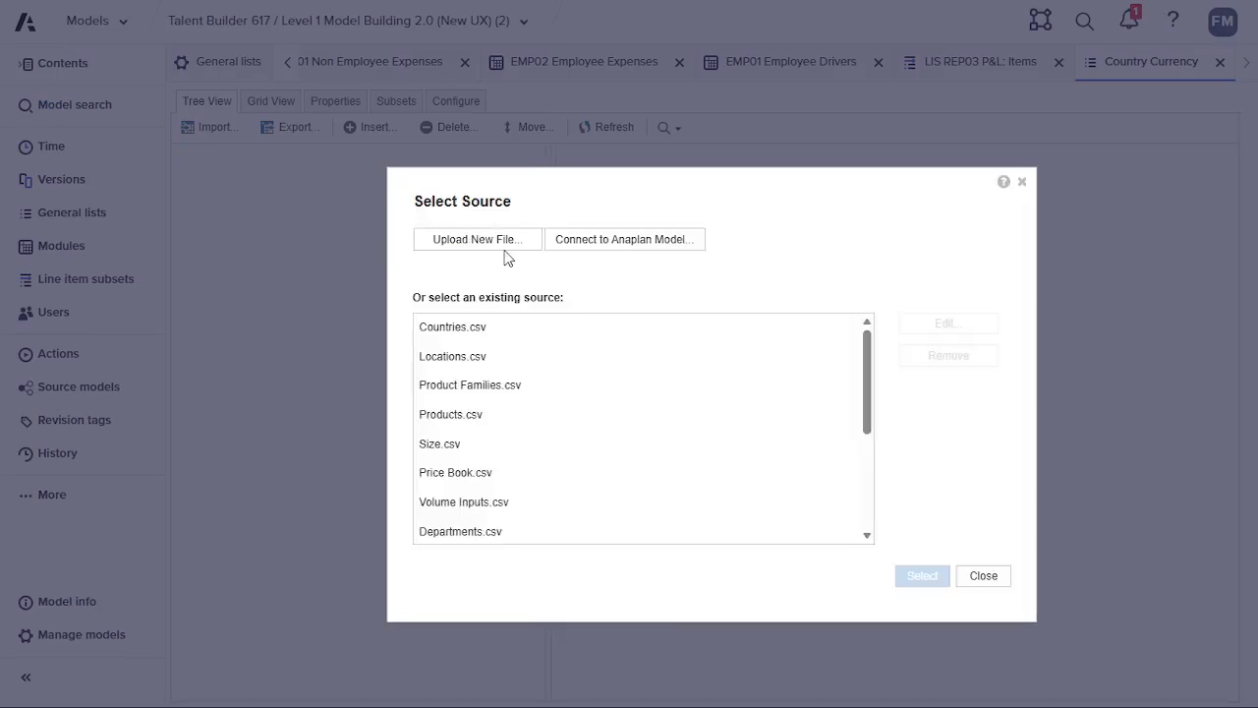
click(507, 258)
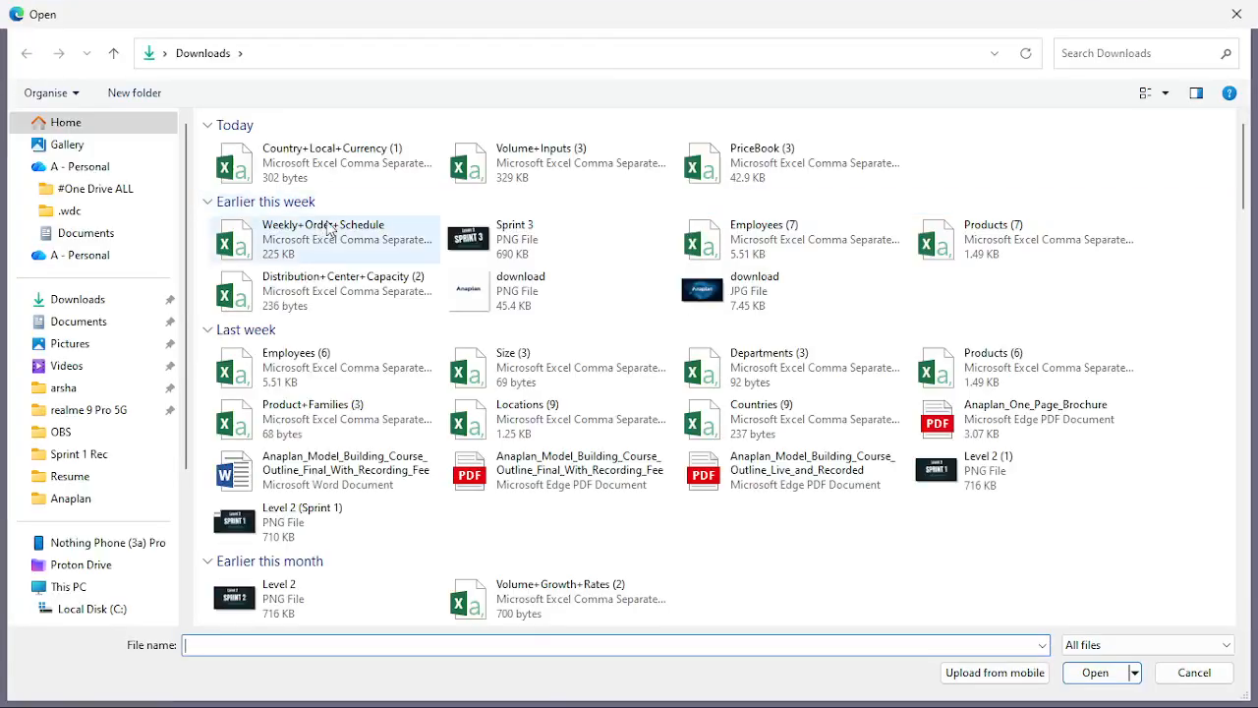
double_click(317, 173)
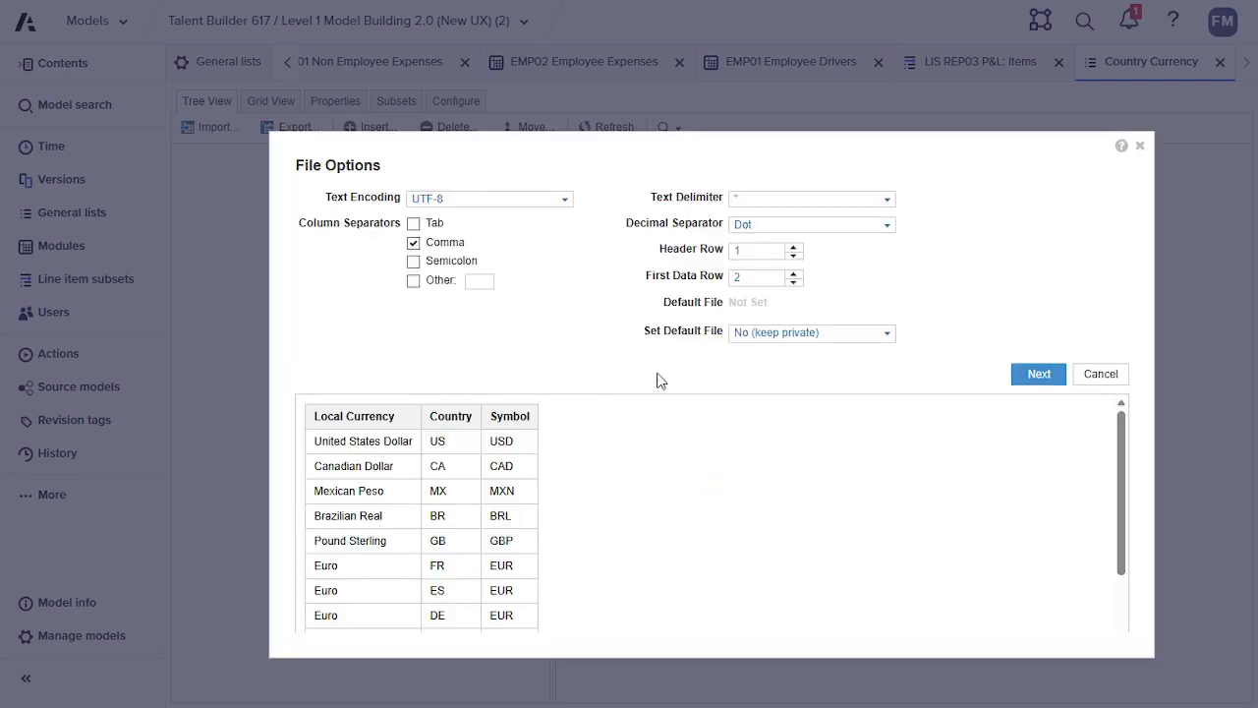
click(884, 332)
click(764, 386)
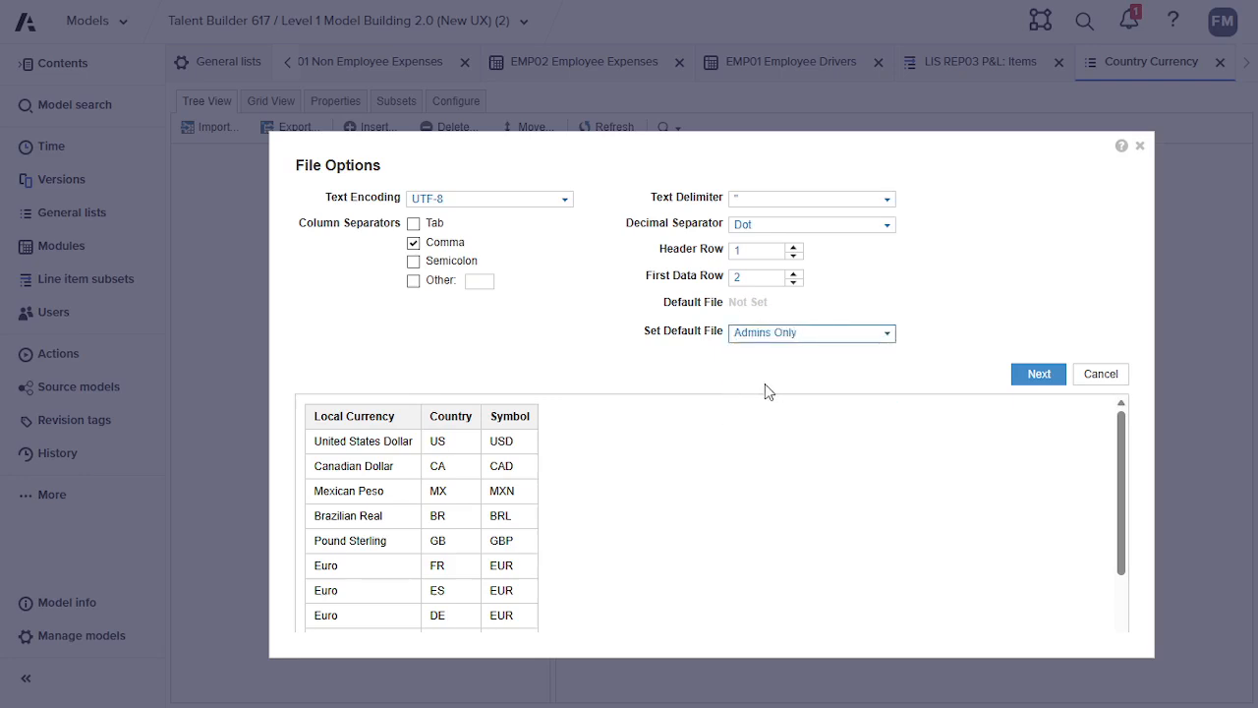
click(1046, 375)
click(896, 457)
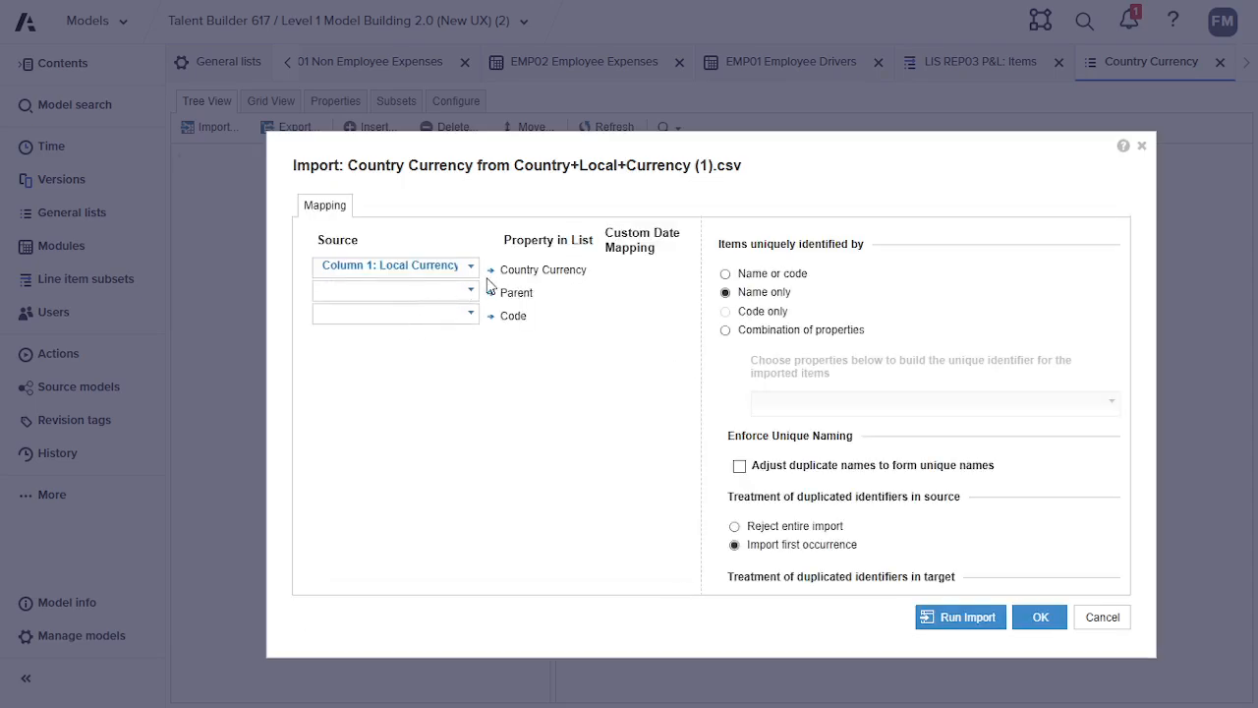
- Map Column 1: Local Currency to Country Currency and Column 3: Symbol to Code, leaving Parent unmapped
click(473, 270)
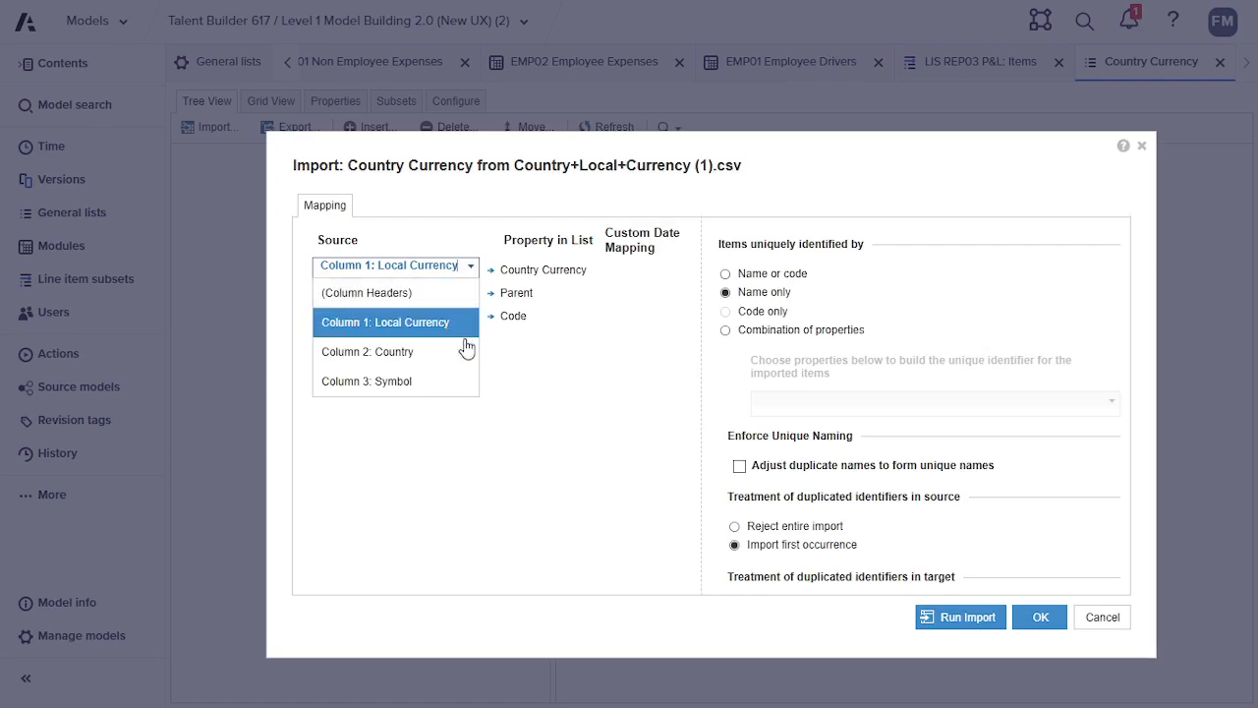
click(518, 356)
click(471, 294)
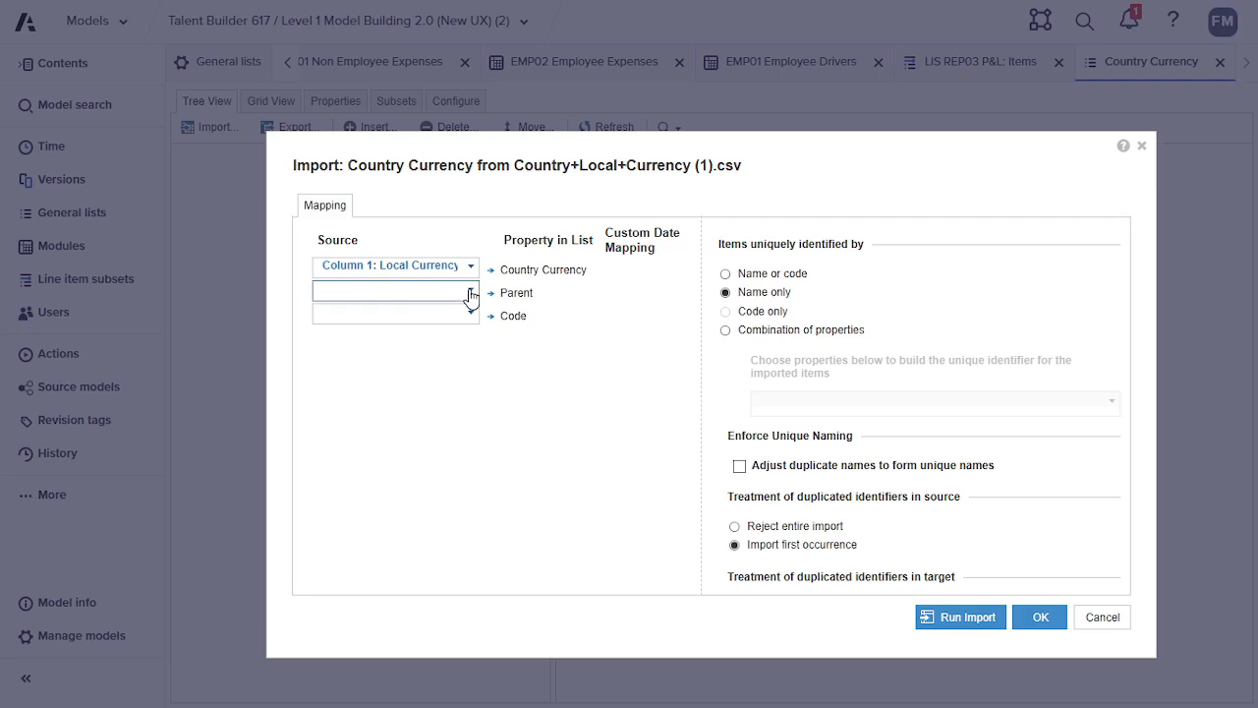
click(529, 384)
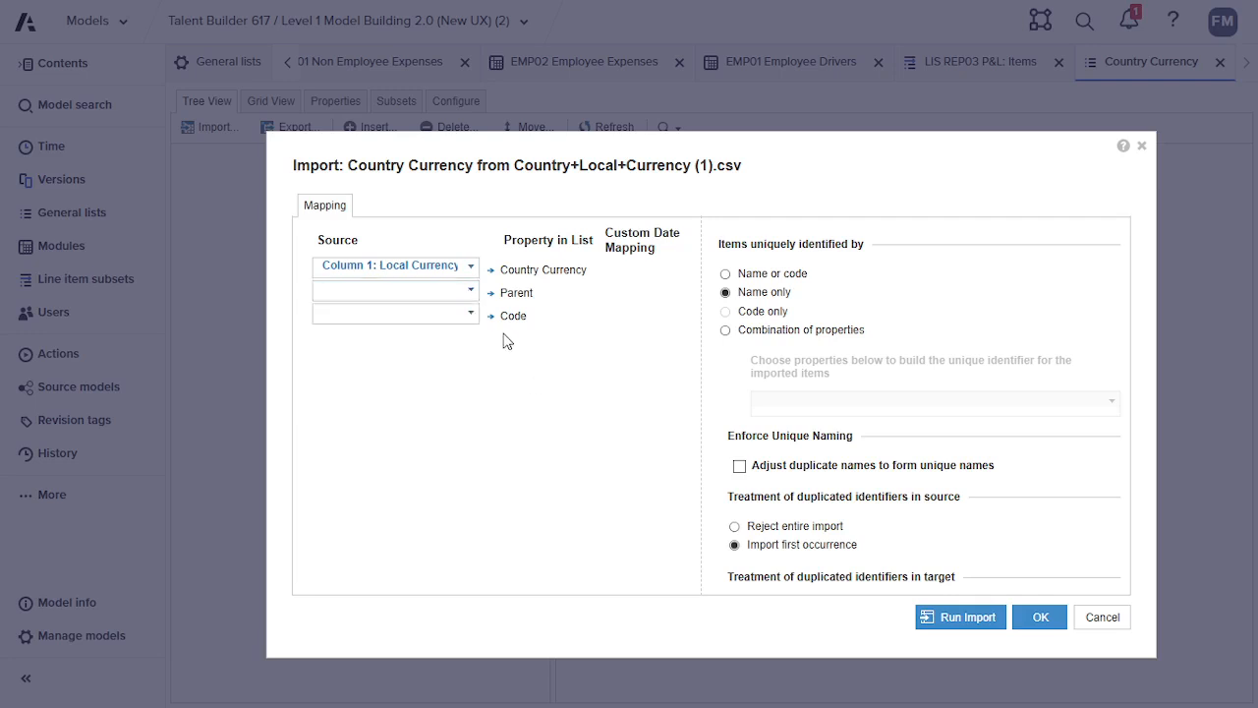
click(471, 316)
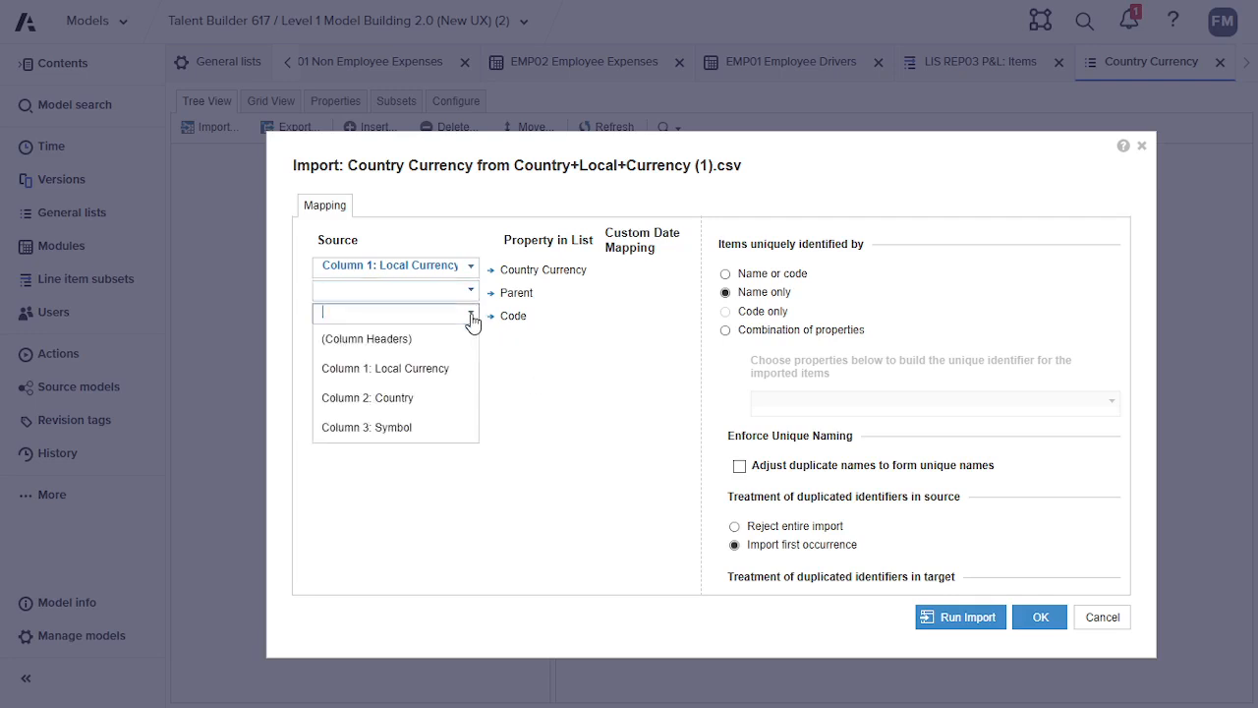
click(399, 426)
- Check the mapping against the course activity instructions and run the Country Currency import
key(alt+Tab)
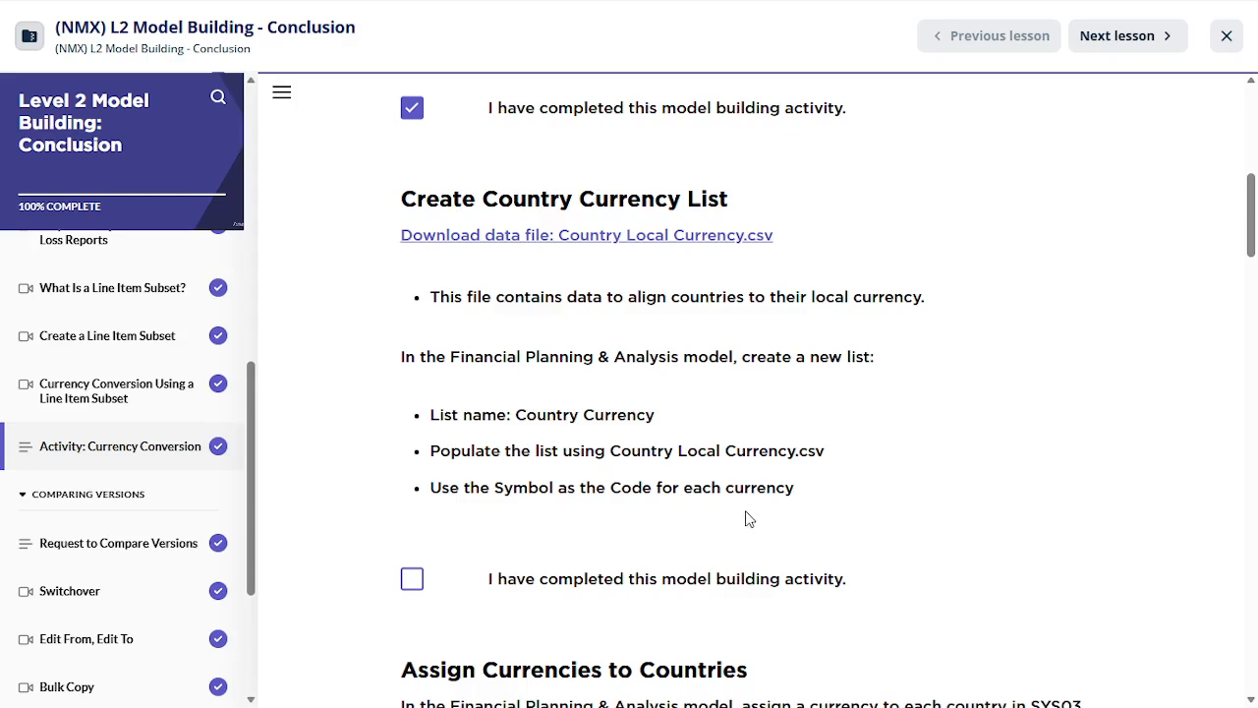
scroll(745, 519, down, 5)
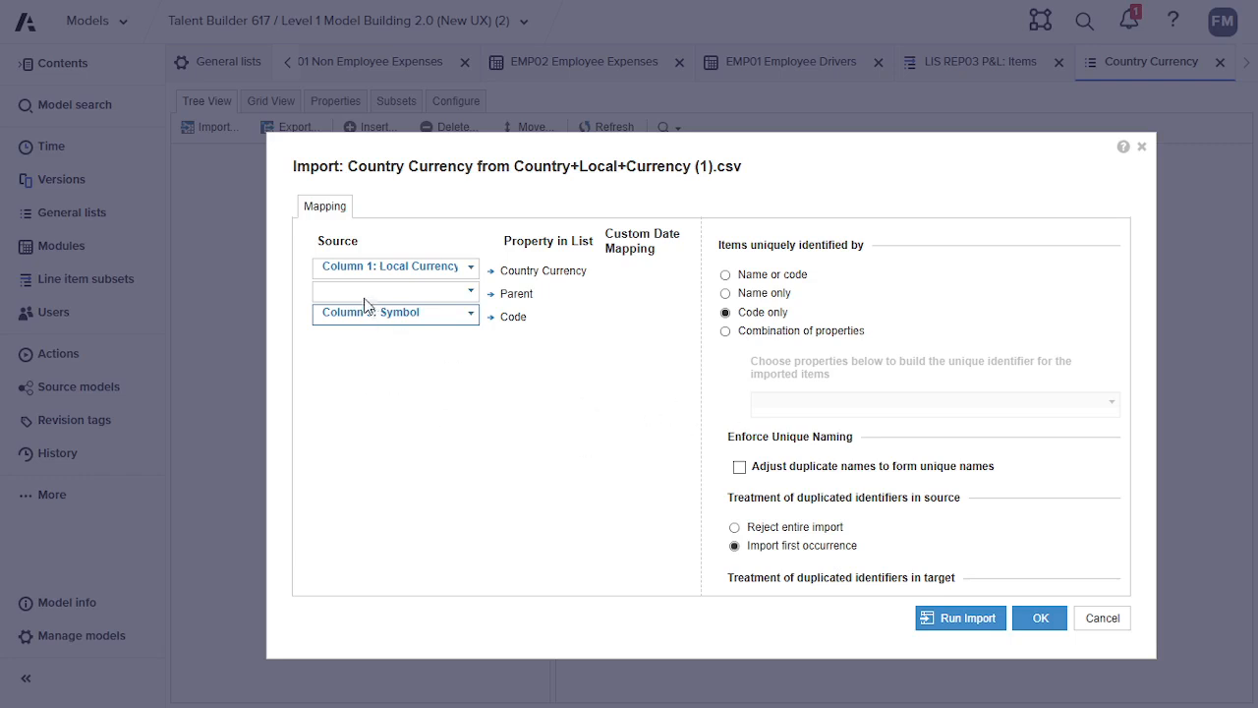
click(975, 617)
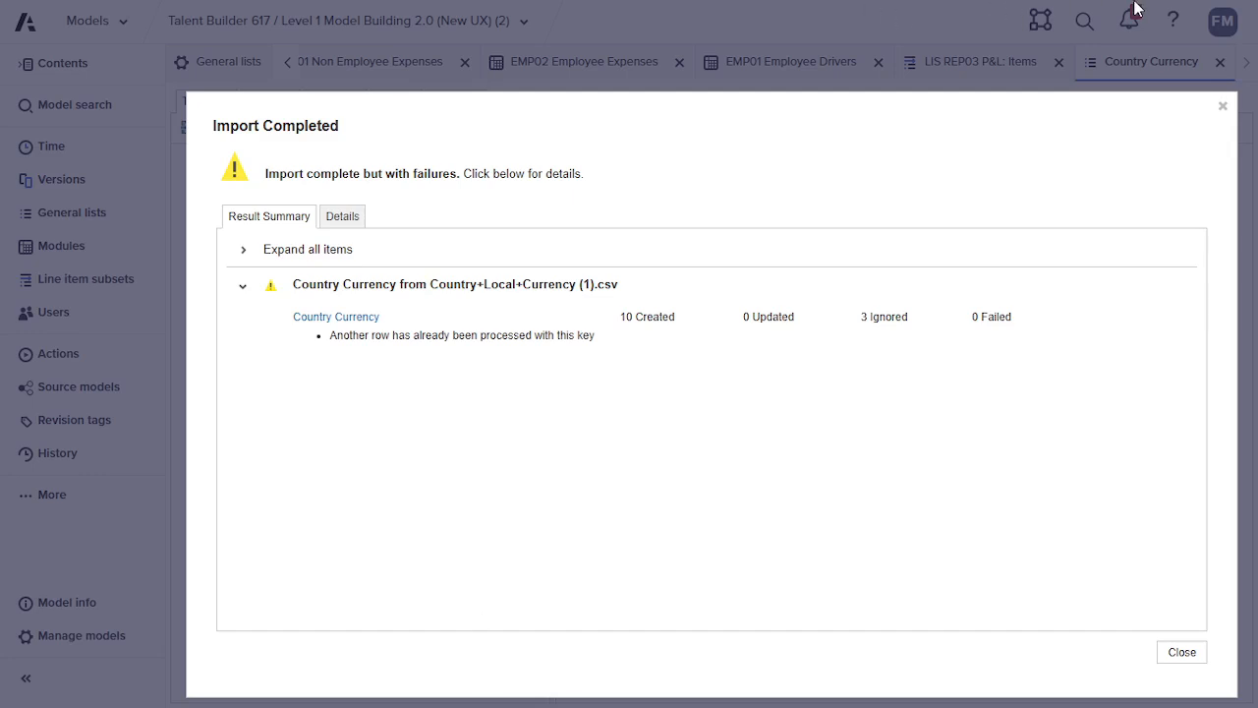
- Capture the import results dialog as a screenshot with Snipping Tool
mouse_move(1157, 59)
click(1195, 19)
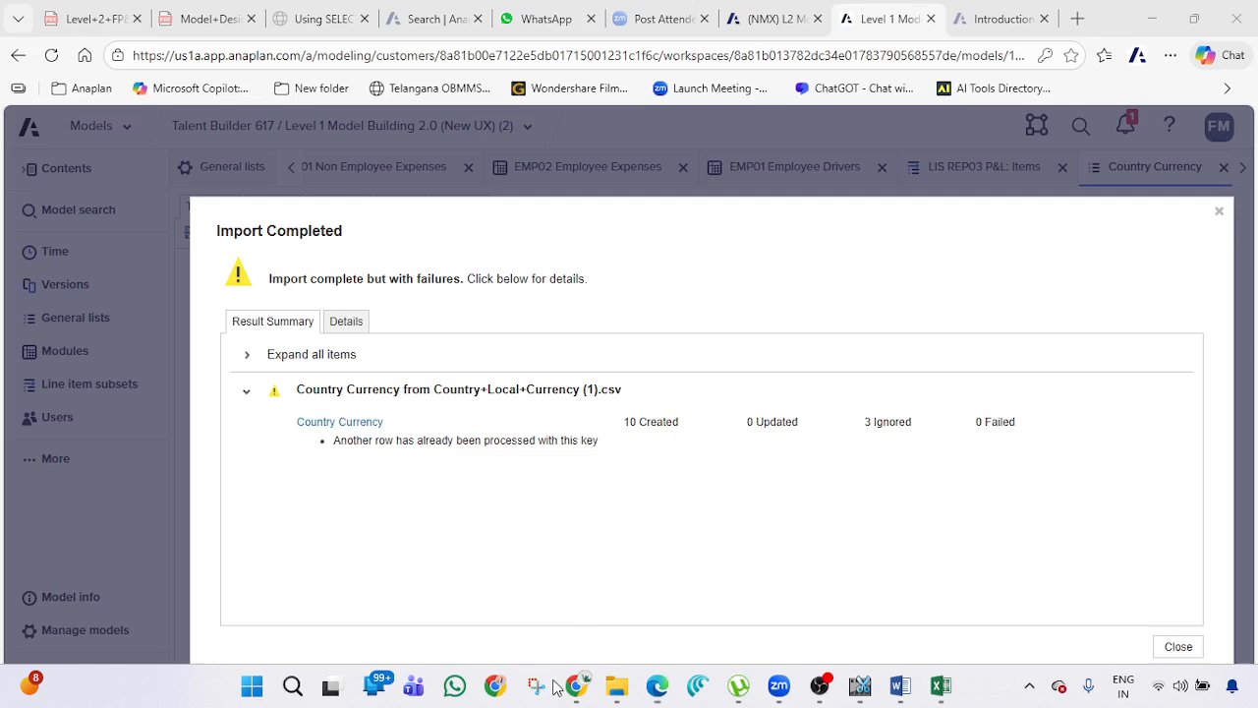
click(536, 685)
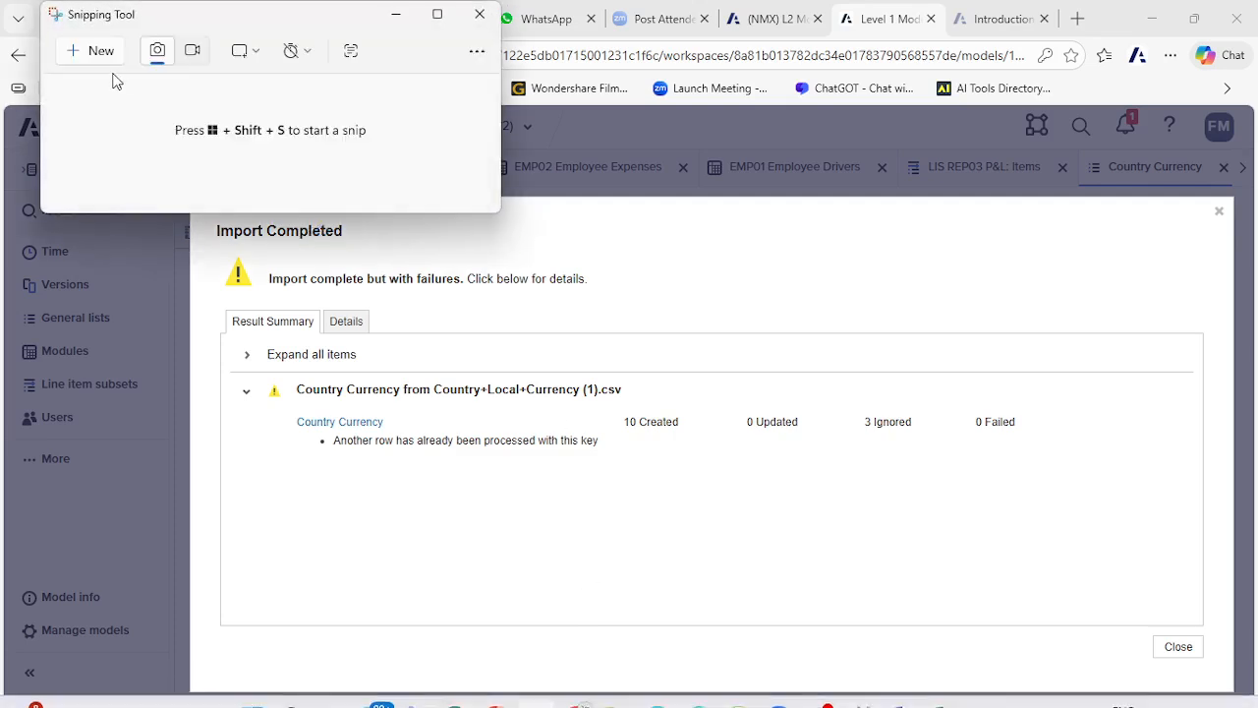
click(106, 51)
drag(192, 200, 1079, 521)
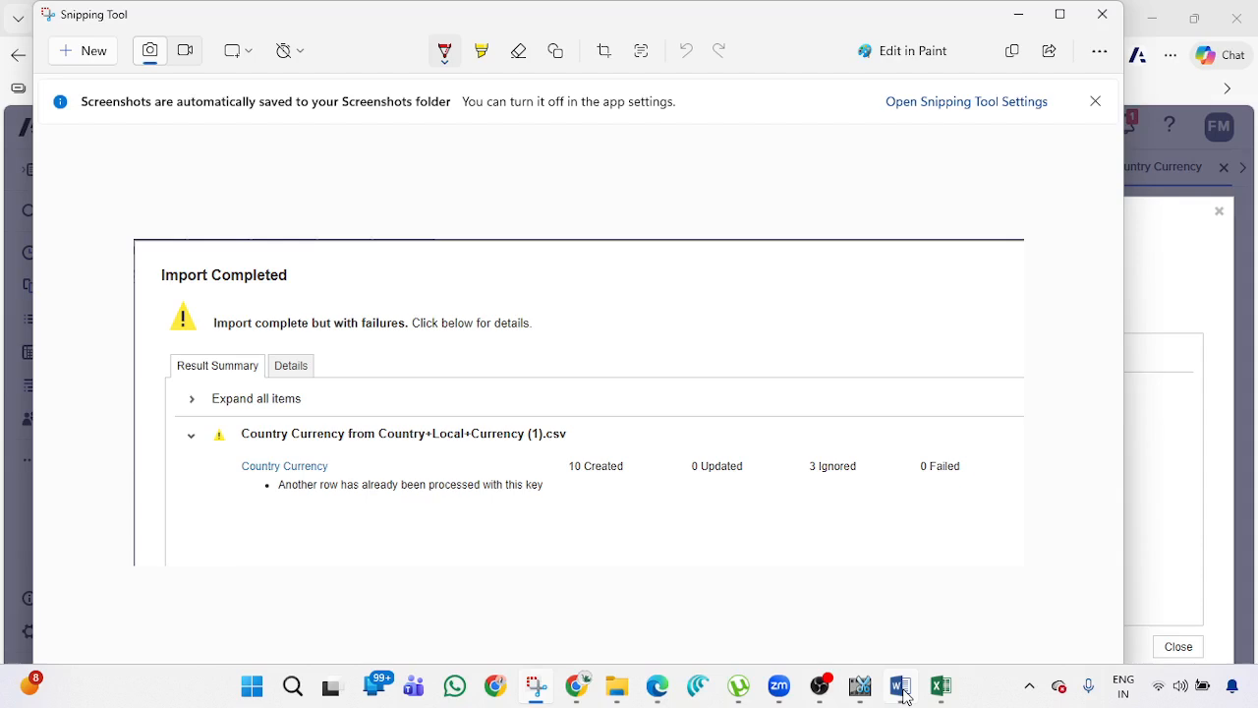
- Switch to the Anaplan Notes Word document and paste the screenshot below the Euro Style Consolidation heading
click(904, 685)
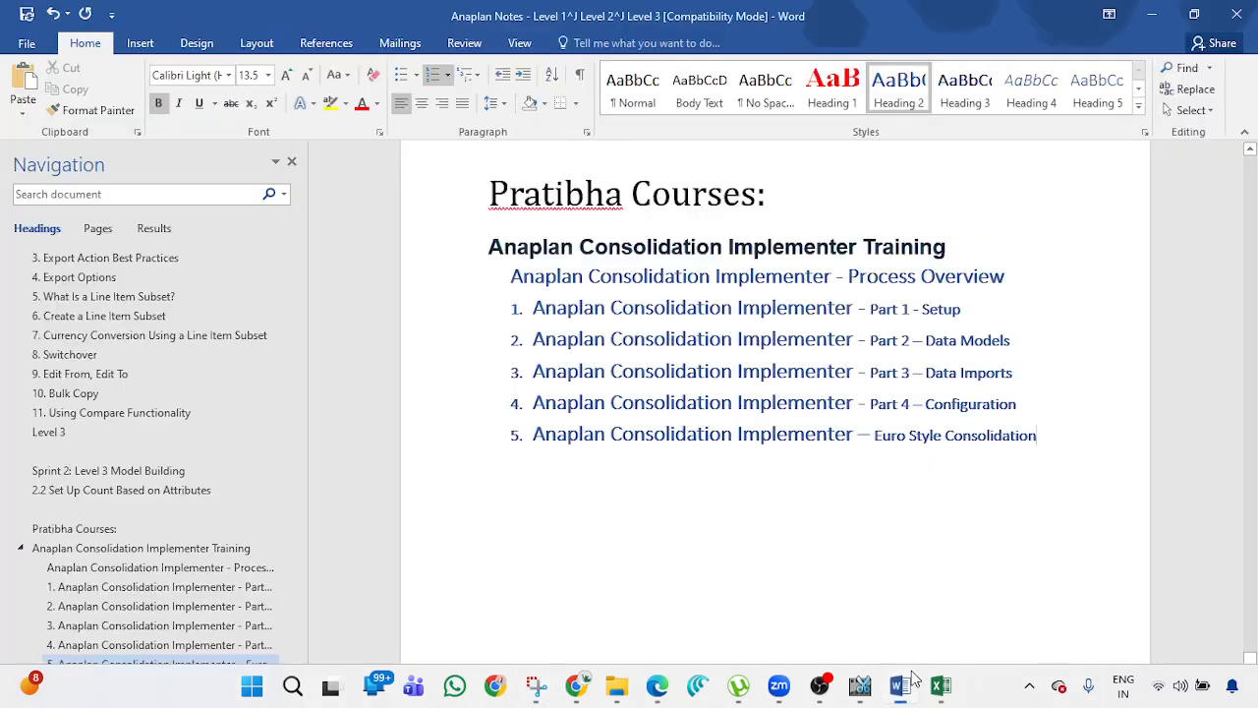
click(757, 527)
key(ctrl+v)
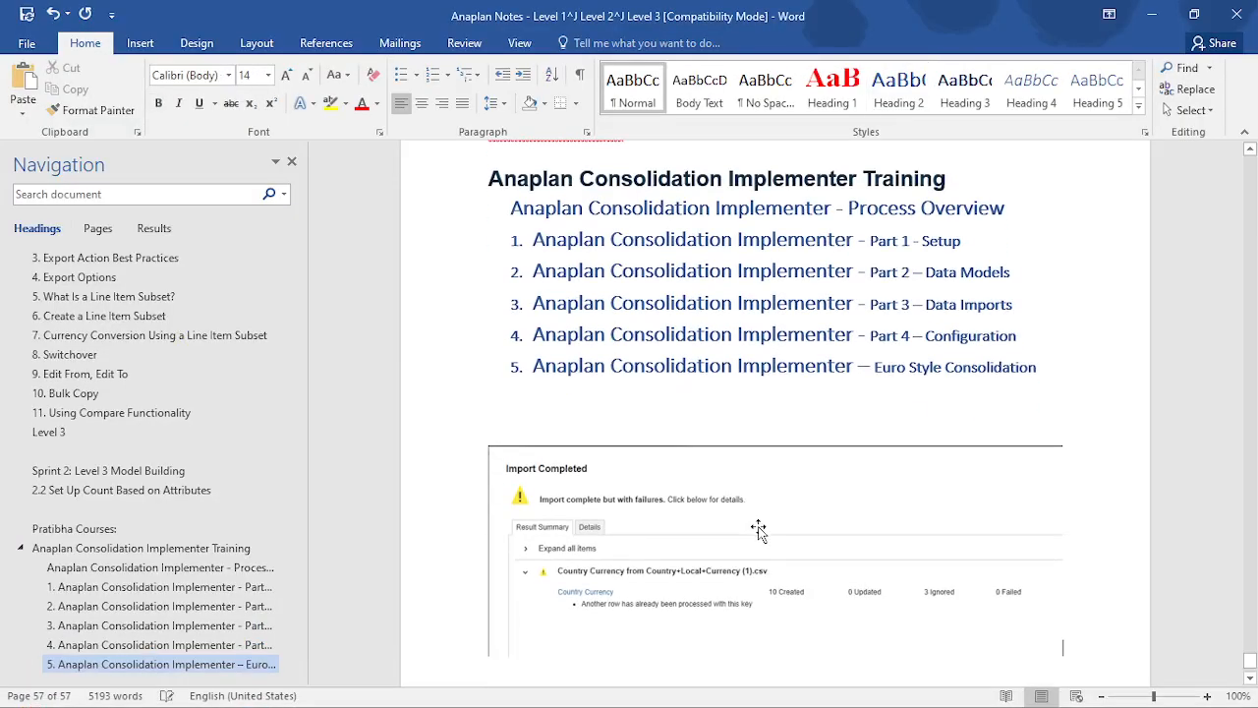
- Return to the Anaplan model and close the import results to show the populated Country Currency list
key(alt+Tab)
key(alt+Tab)
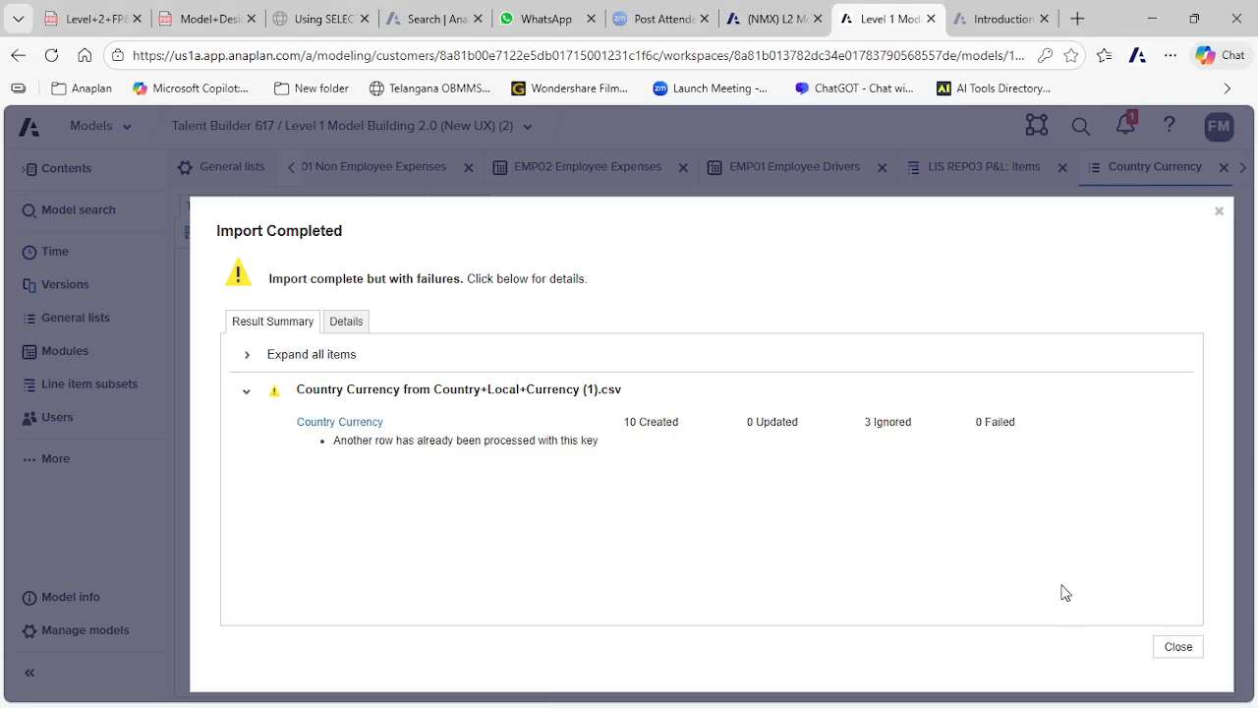
click(1184, 651)
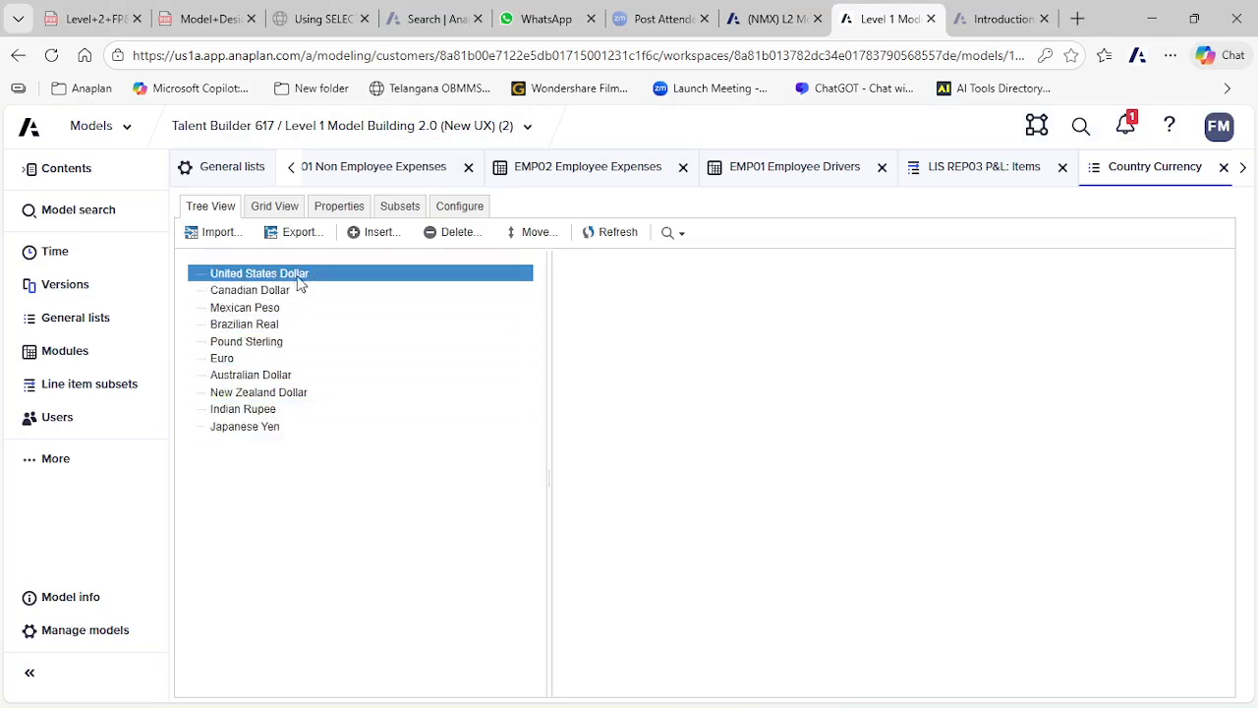
- Switch to the course page and read the Assign Currencies to Countries instructions
key(alt+Tab)
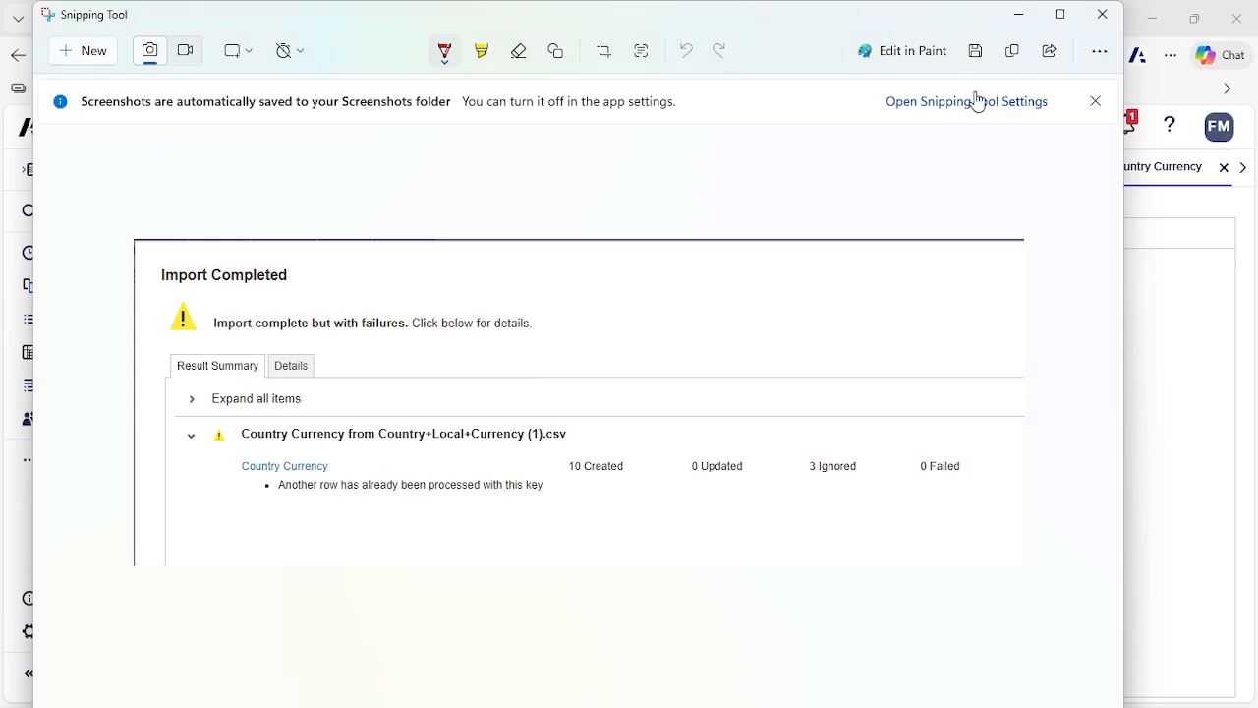
key(alt+Tab)
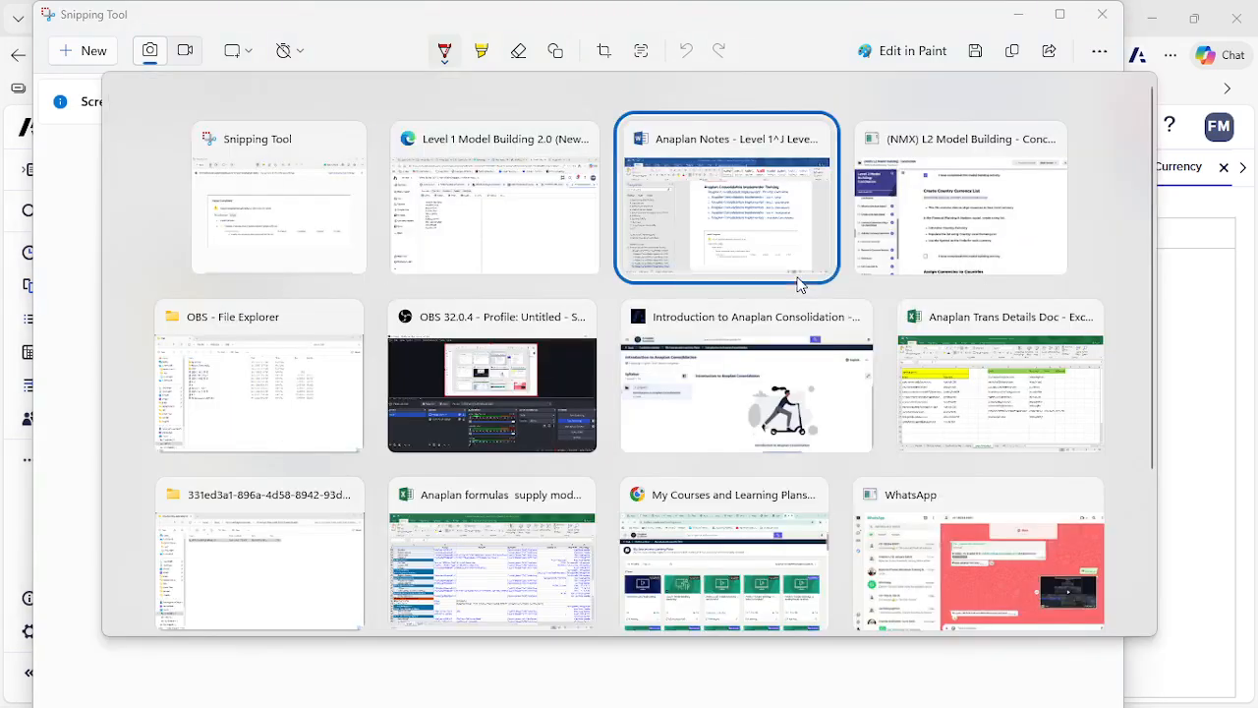
key(alt+Tab)
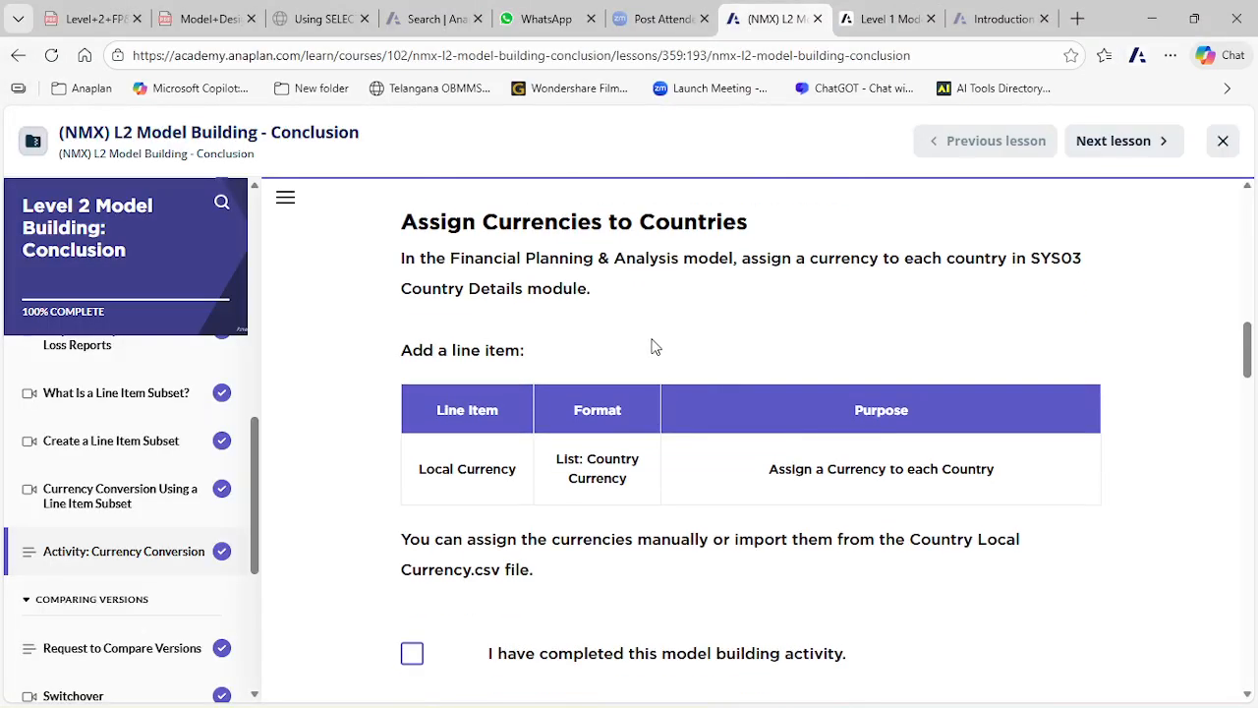
scroll(656, 347, up, 1)
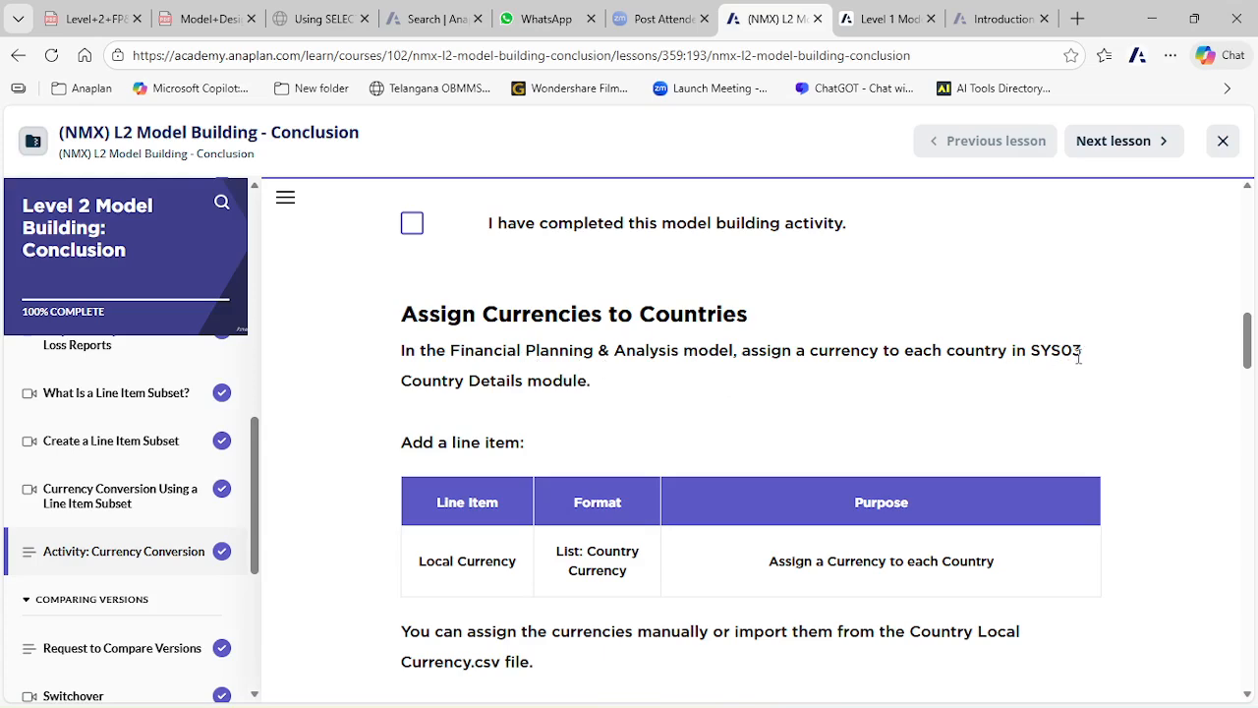
- Switch back to the Anaplan model and open the SYS03 Country Details module
key(alt+Tab)
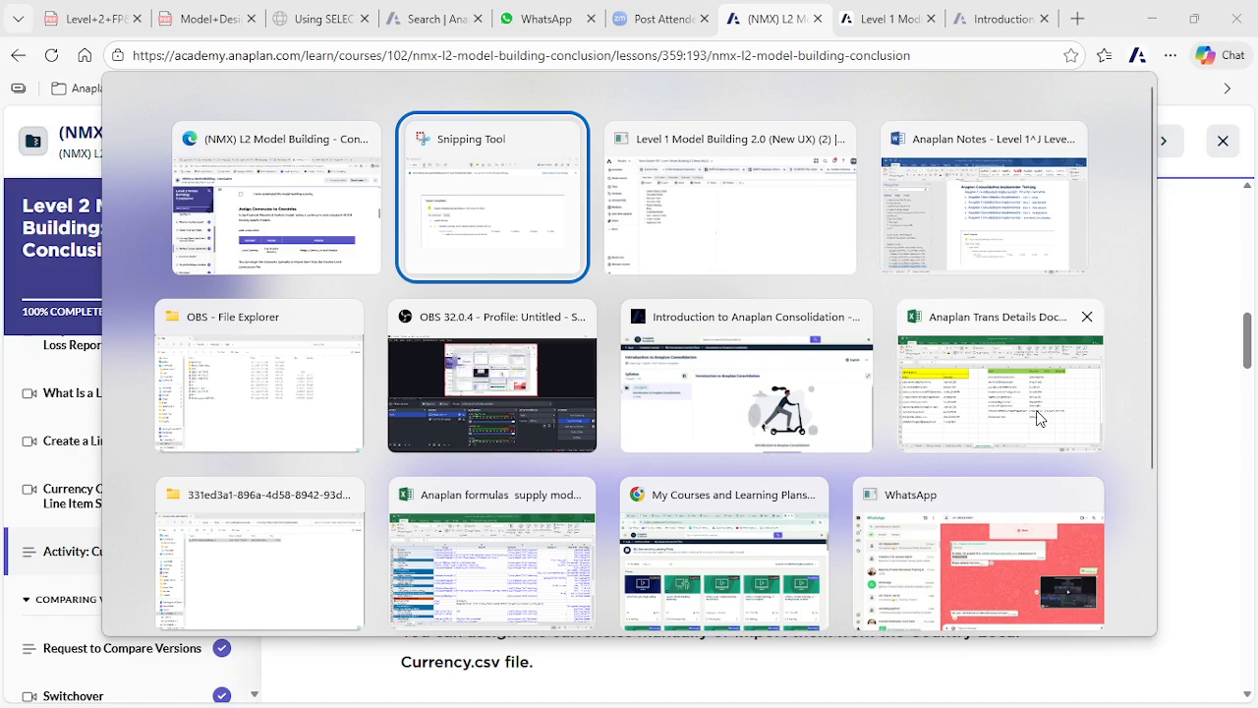
key(alt+Tab)
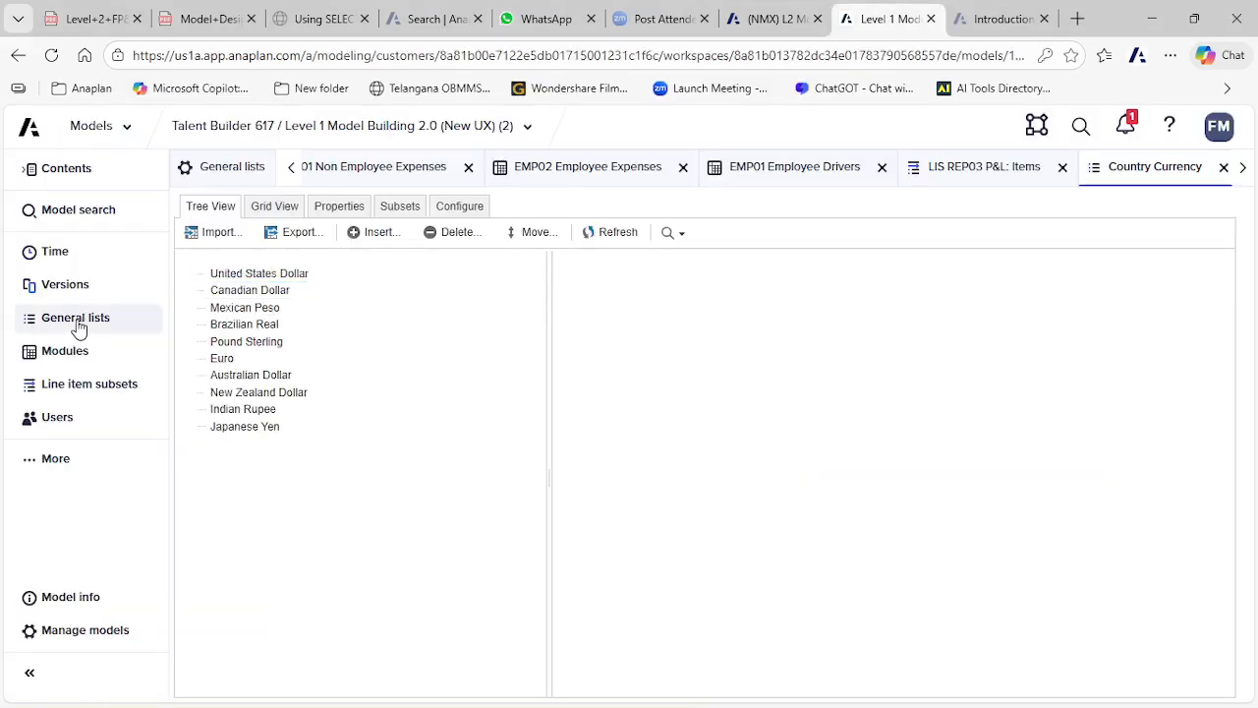
click(74, 360)
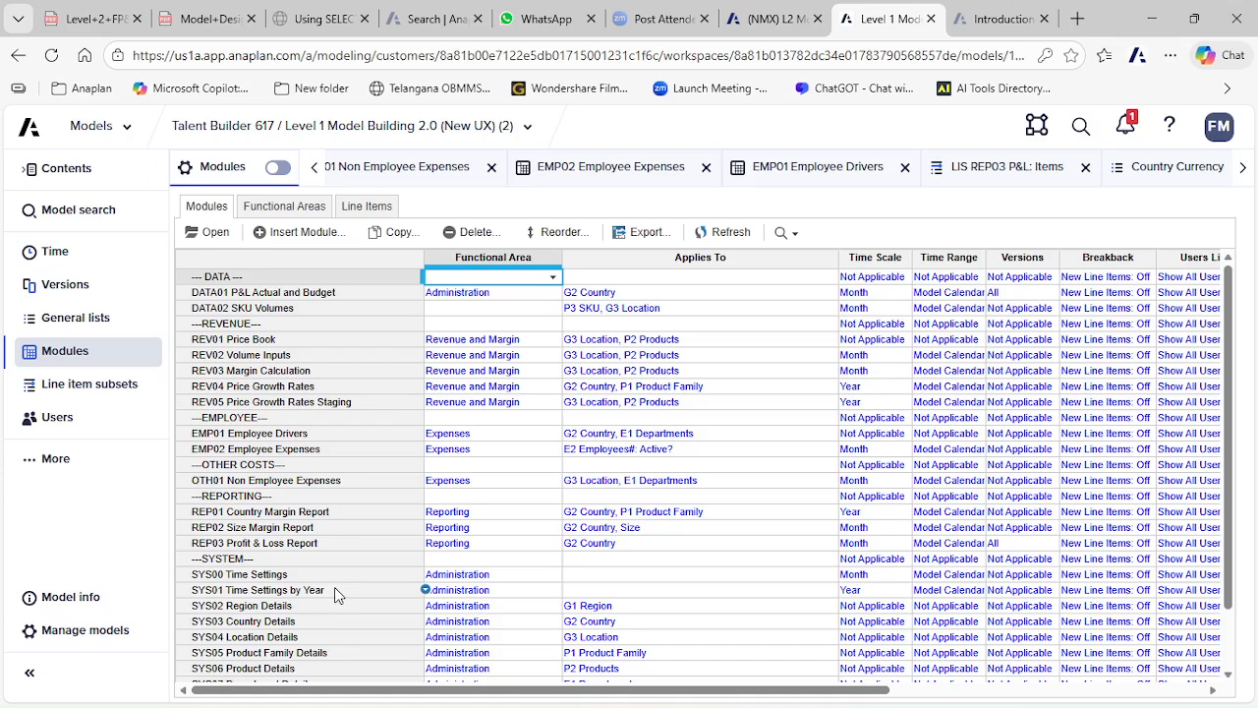
click(261, 621)
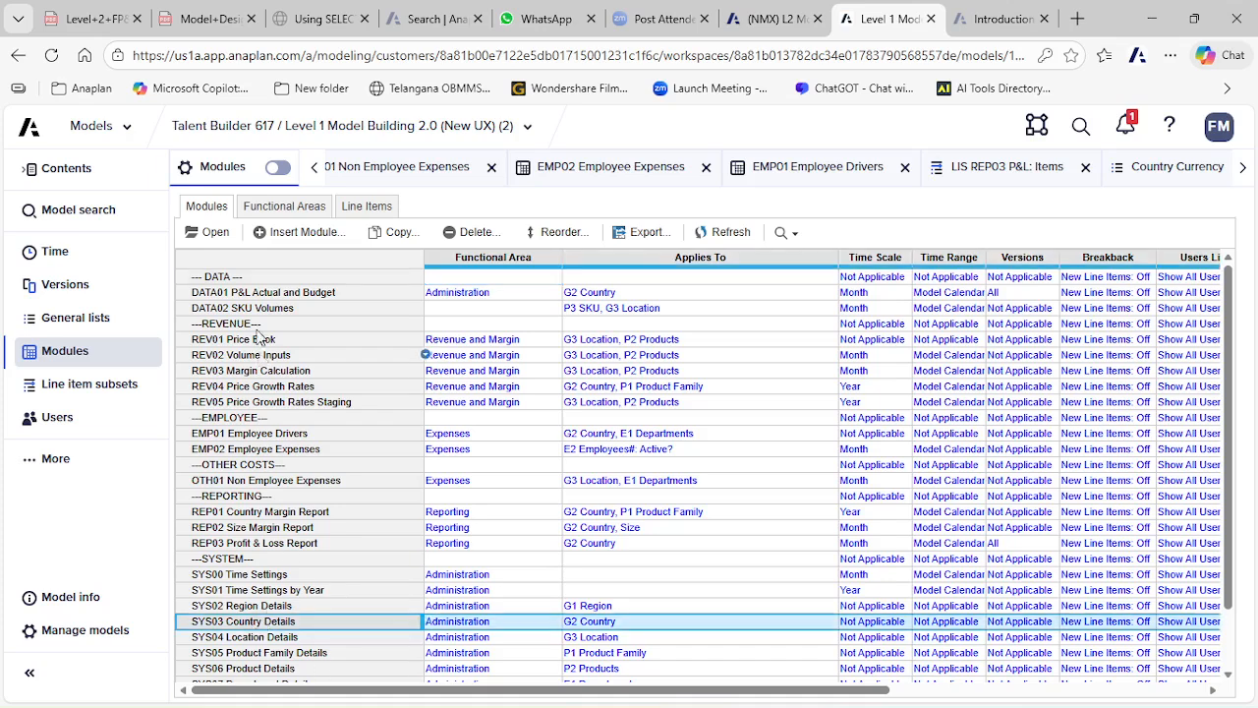
click(210, 234)
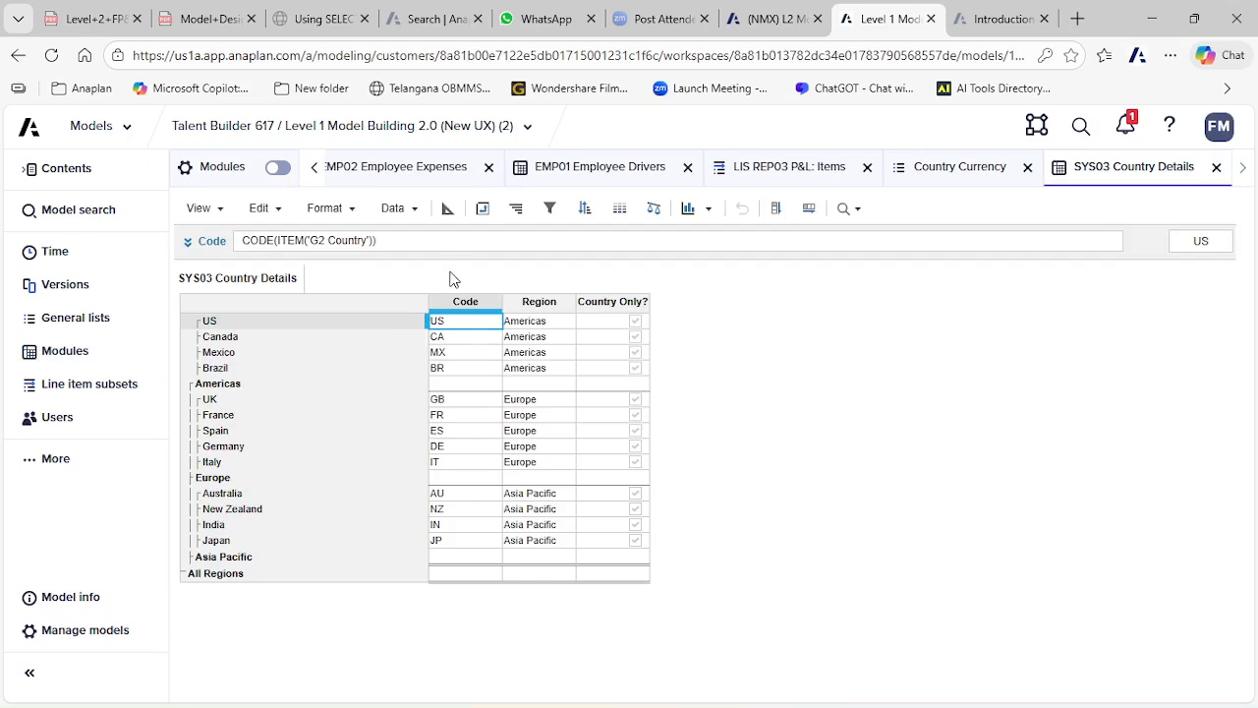
- Insert a line item named Local Currency at the end of SYS03 Country Details, taking the name from the course page
key(ctrl+shift+Tab)
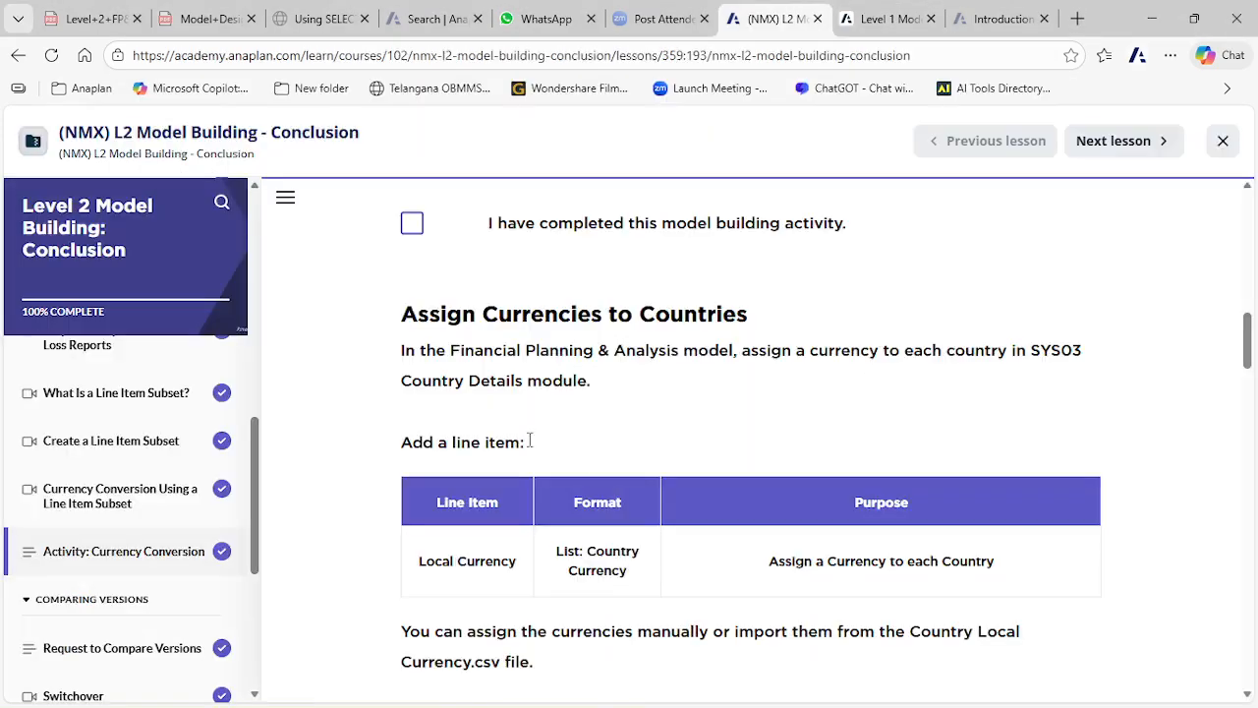
drag(413, 572, 513, 558)
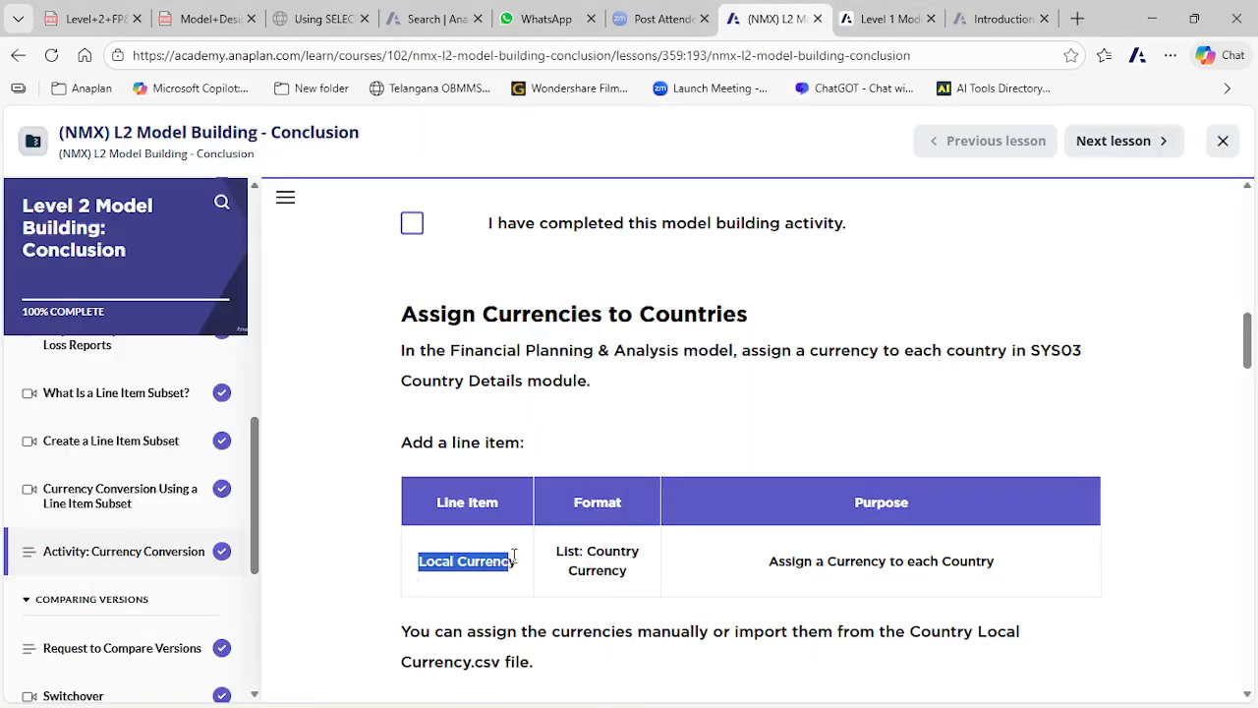
key(ctrl+Tab)
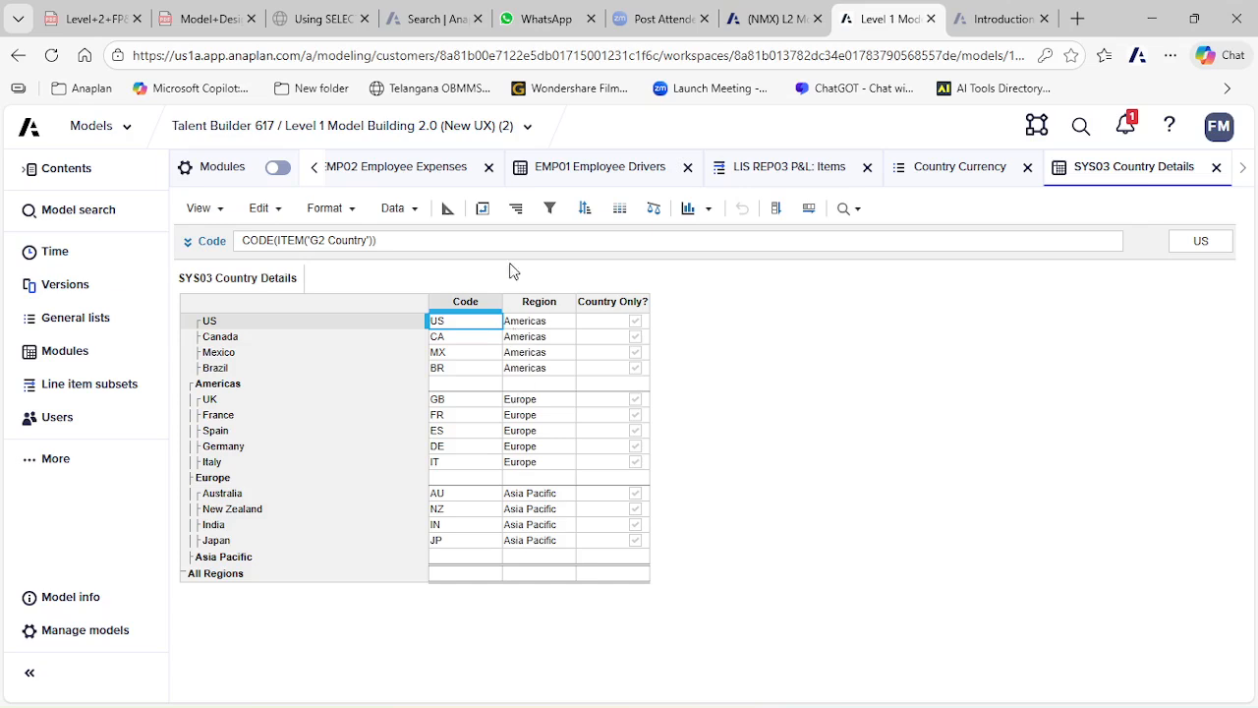
click(448, 210)
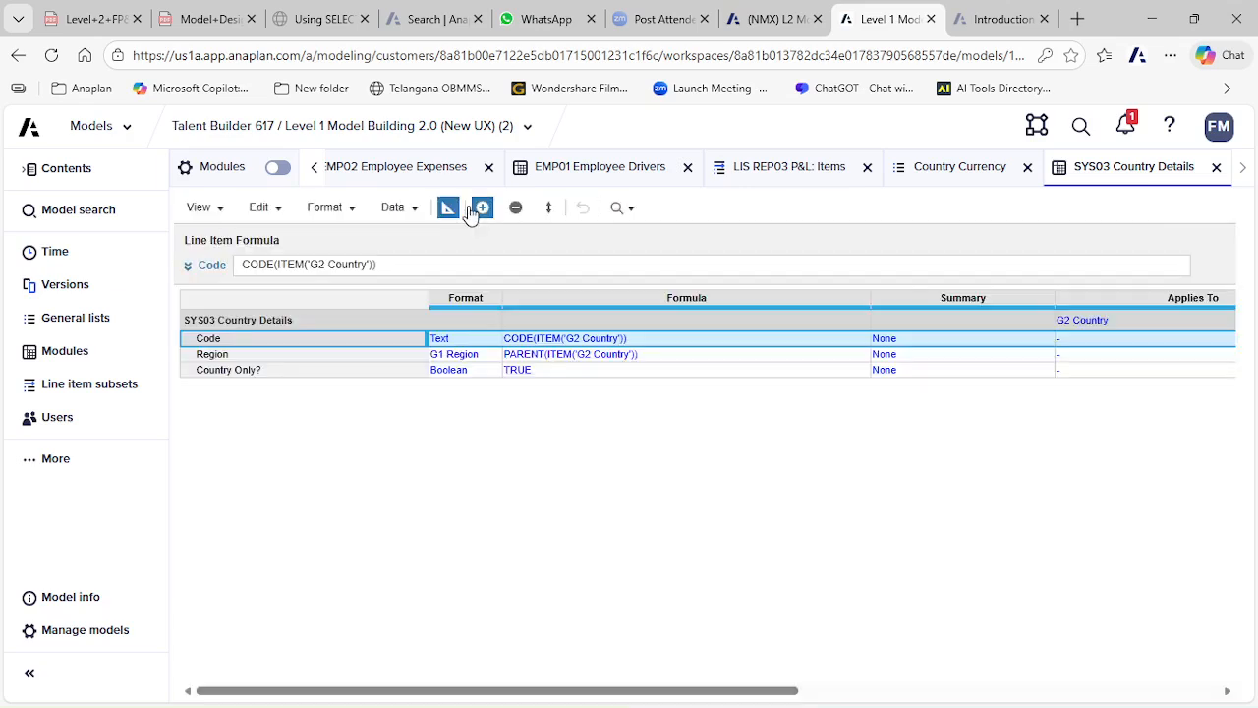
click(481, 208)
text(Local Currency)
click(517, 614)
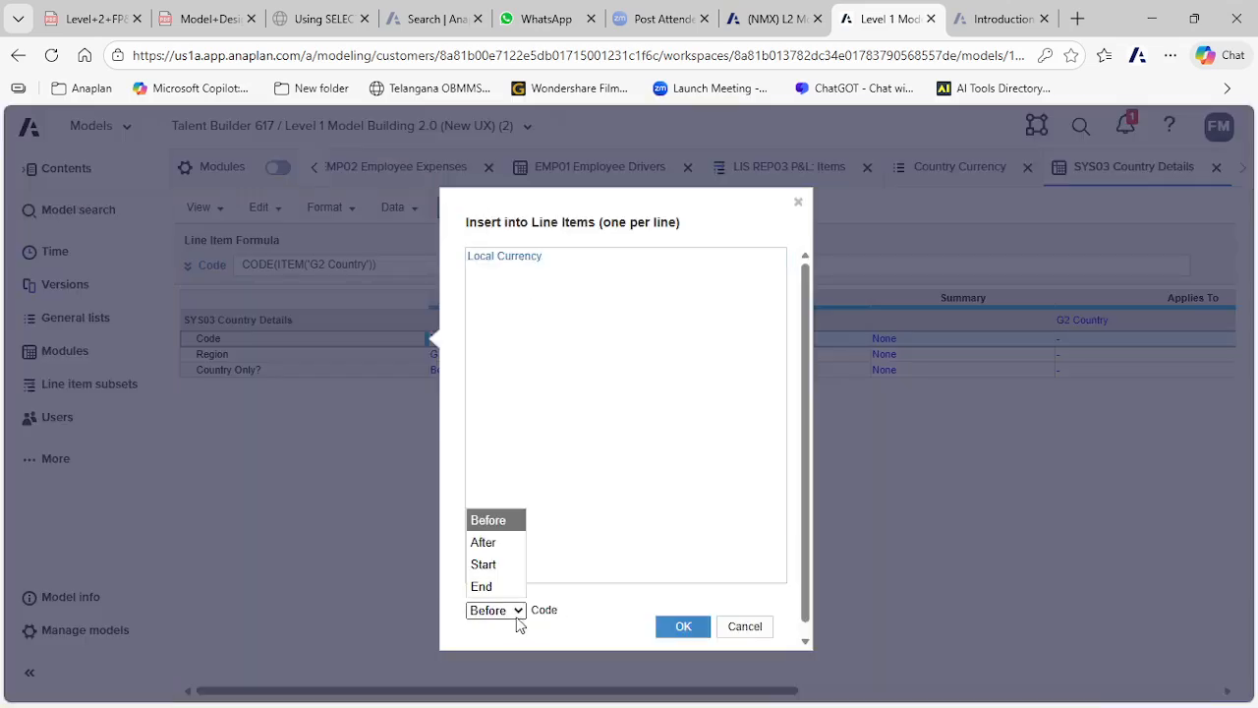
click(514, 588)
scroll(685, 639, down, 1)
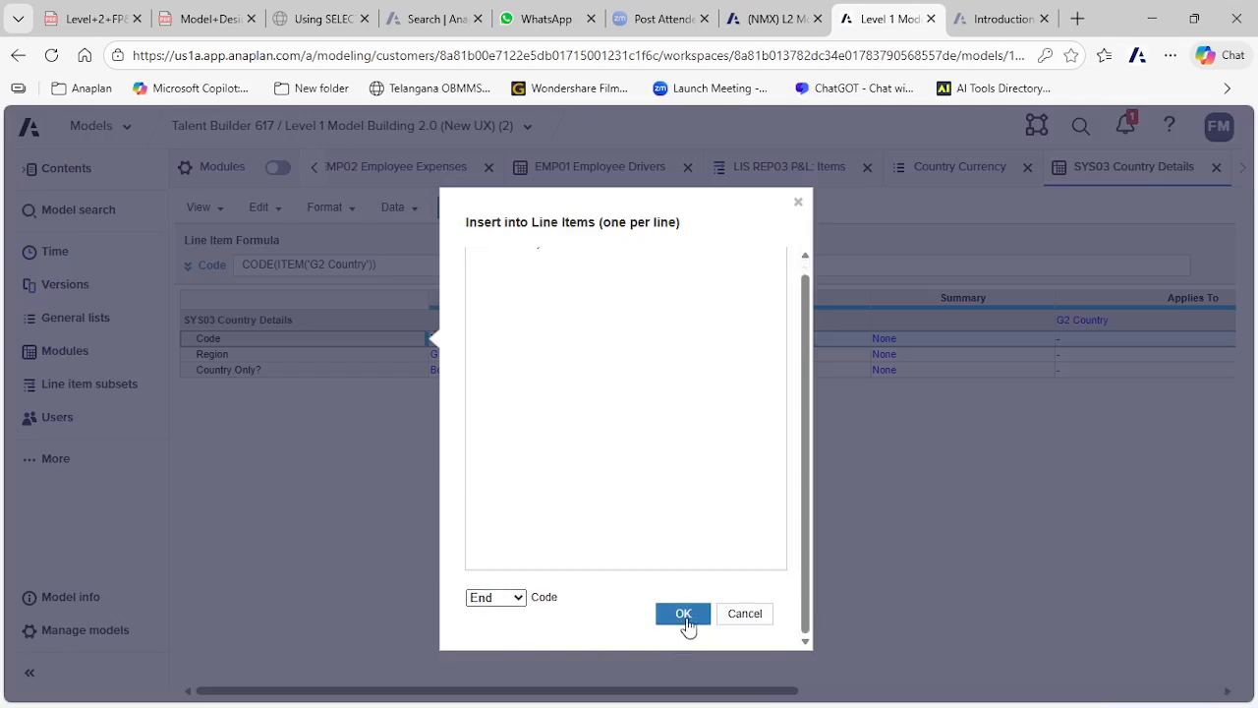
click(685, 621)
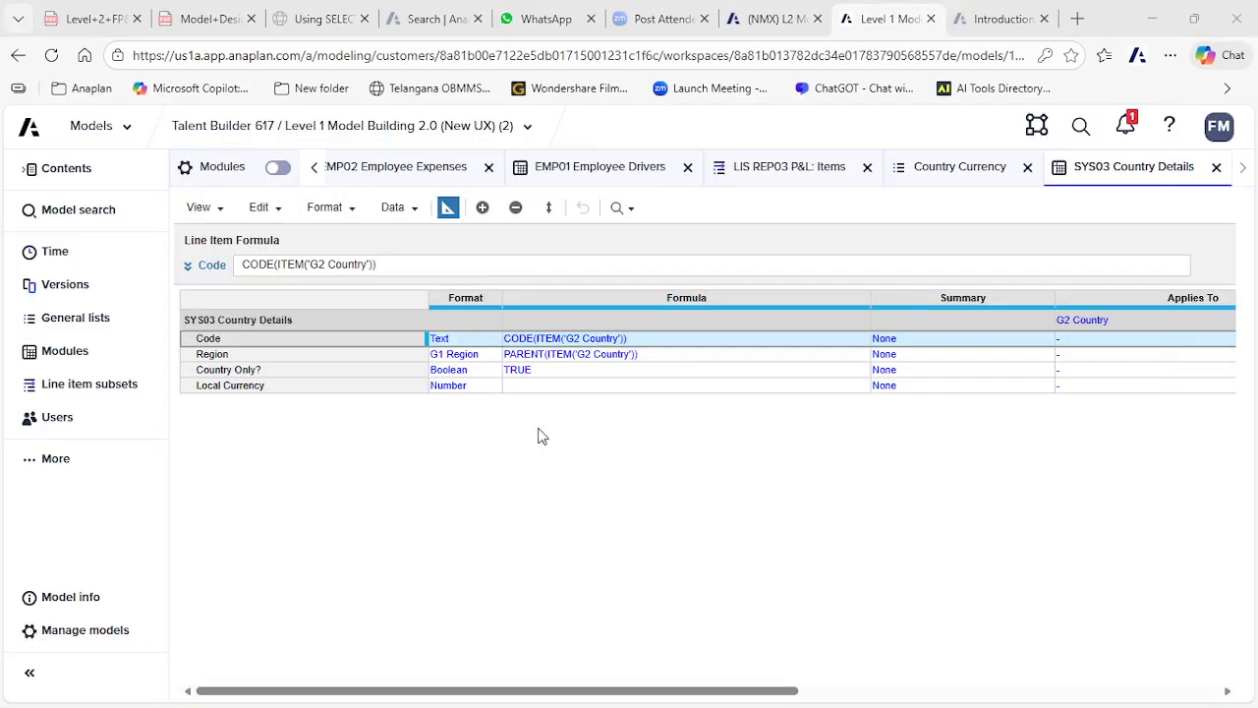
- Format the Local Currency line item as a list using Country Currency, as specified on the course page
key(ctrl+shift+Tab)
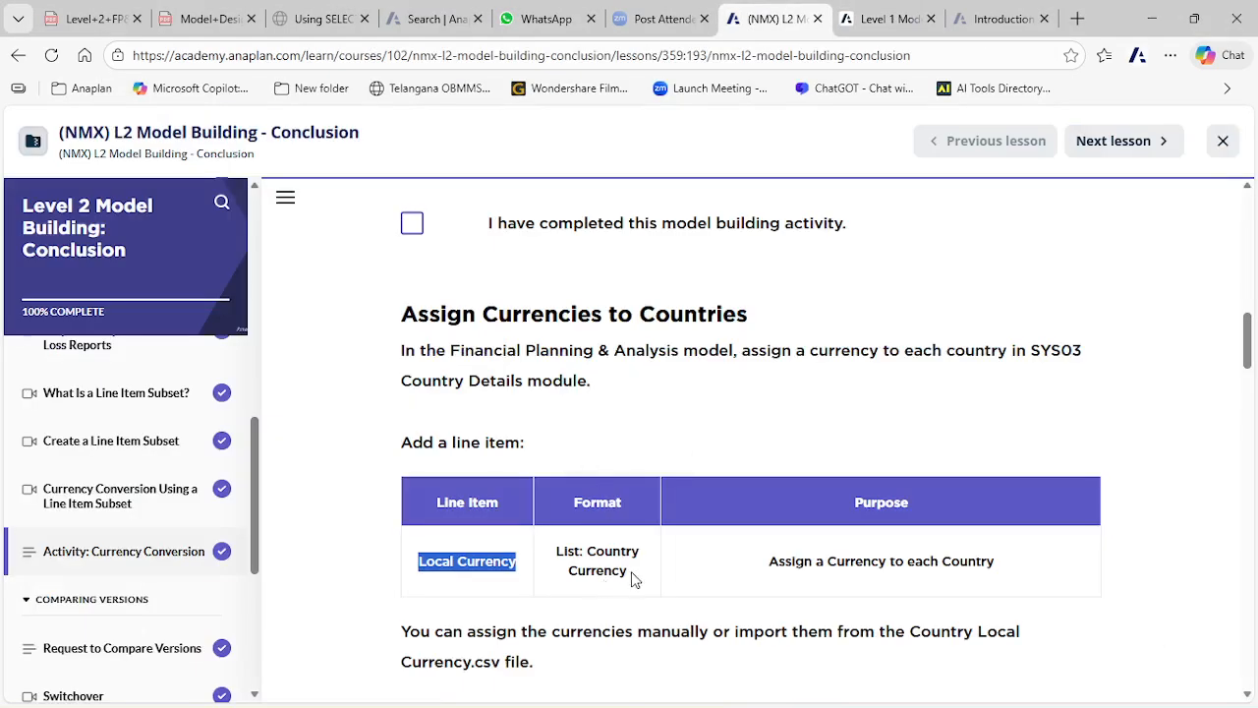
key(ctrl+Tab)
click(470, 387)
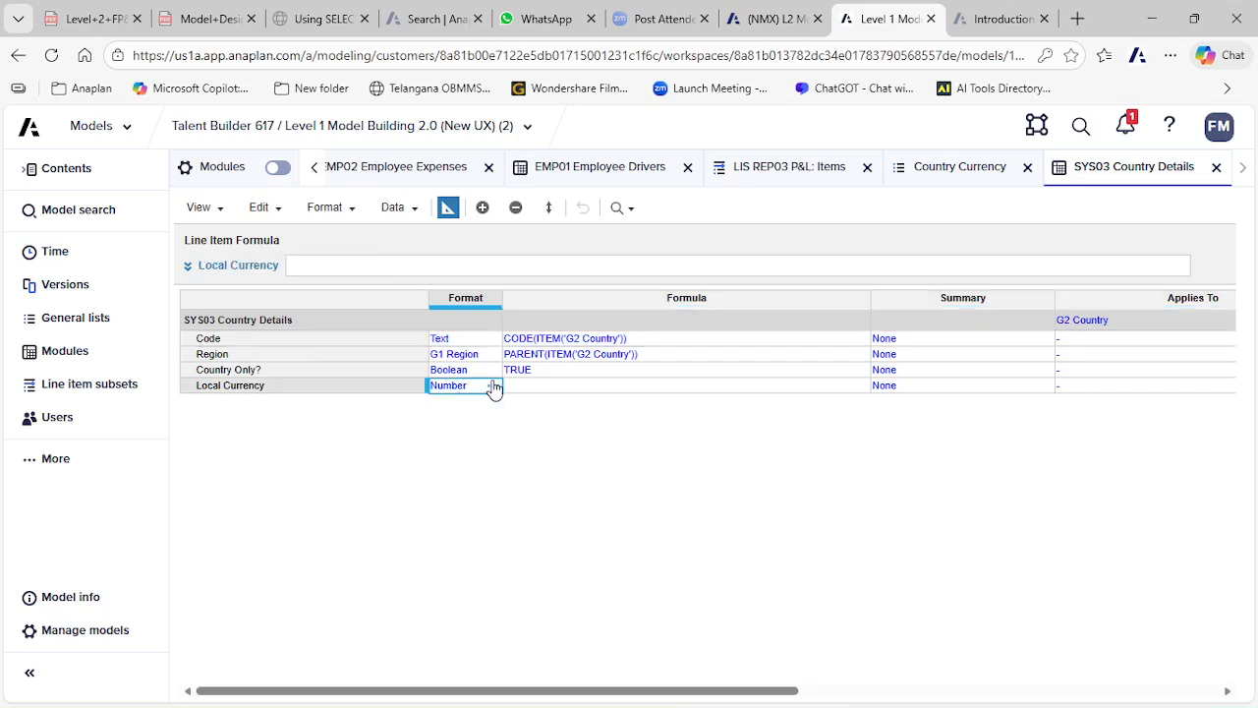
click(495, 387)
click(534, 281)
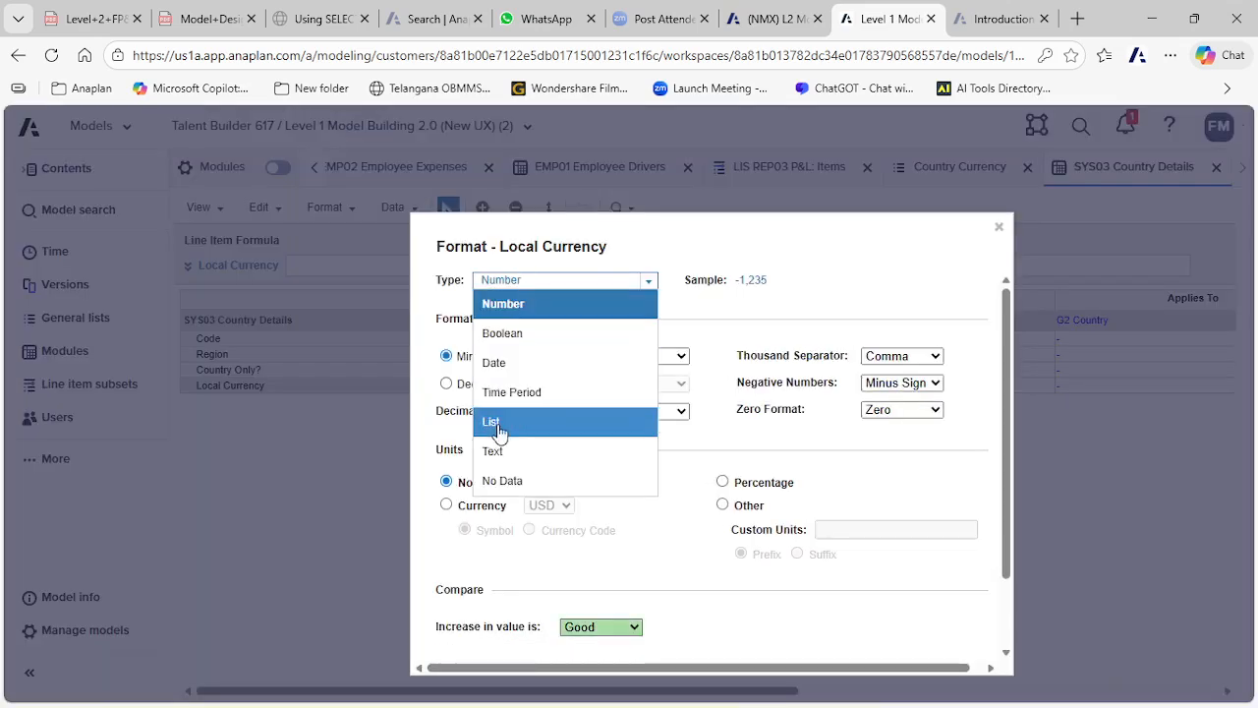
click(492, 423)
text(curr)
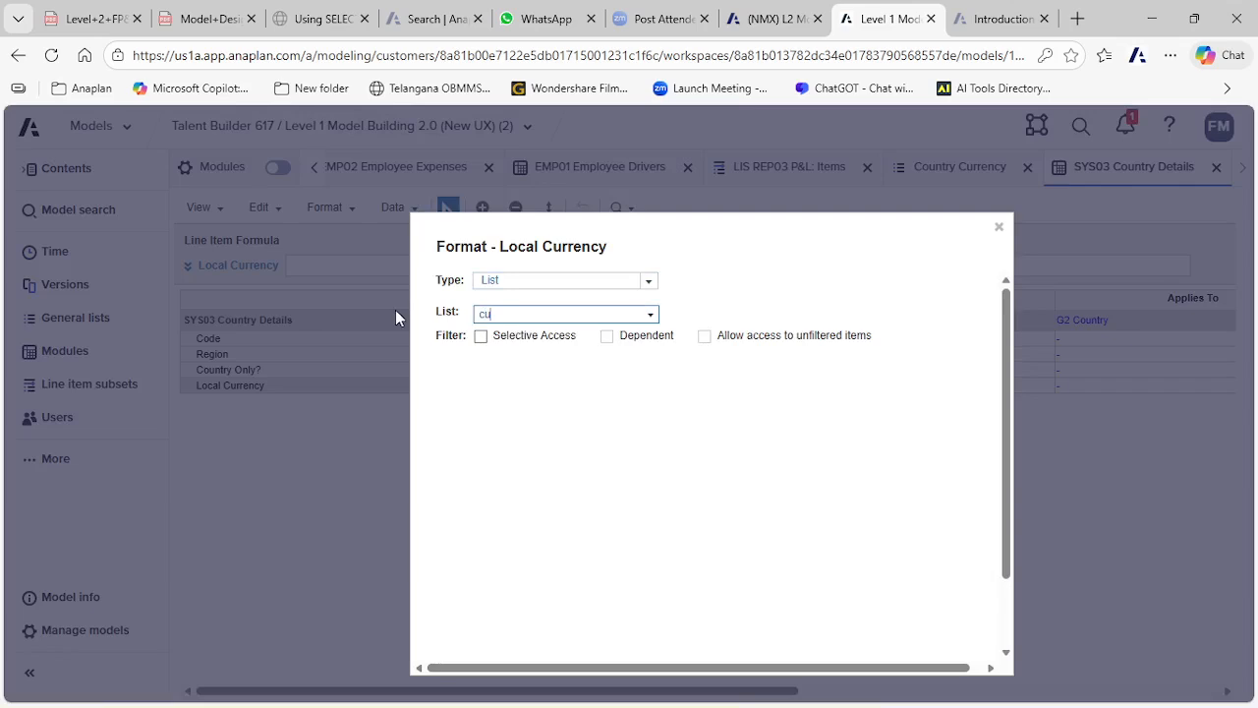
key(BackSpace)
key(BackSpace)
key(BackSpace)
key(BackSpace)
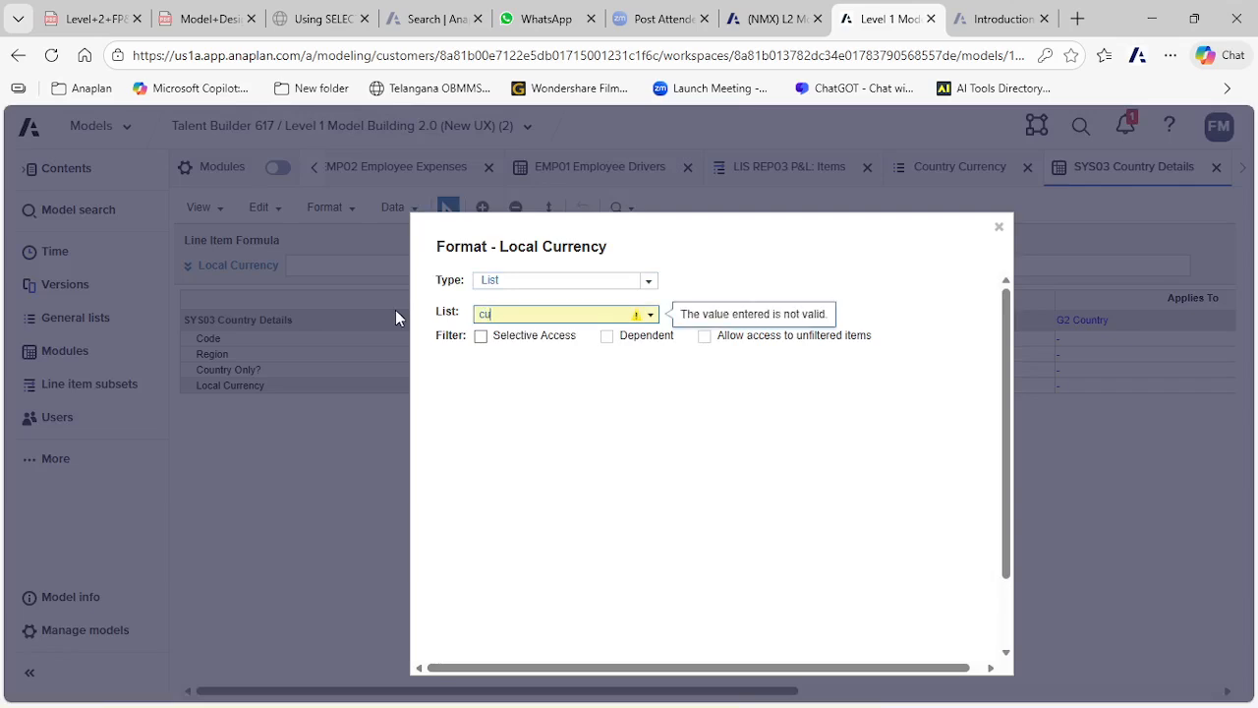
text(co)
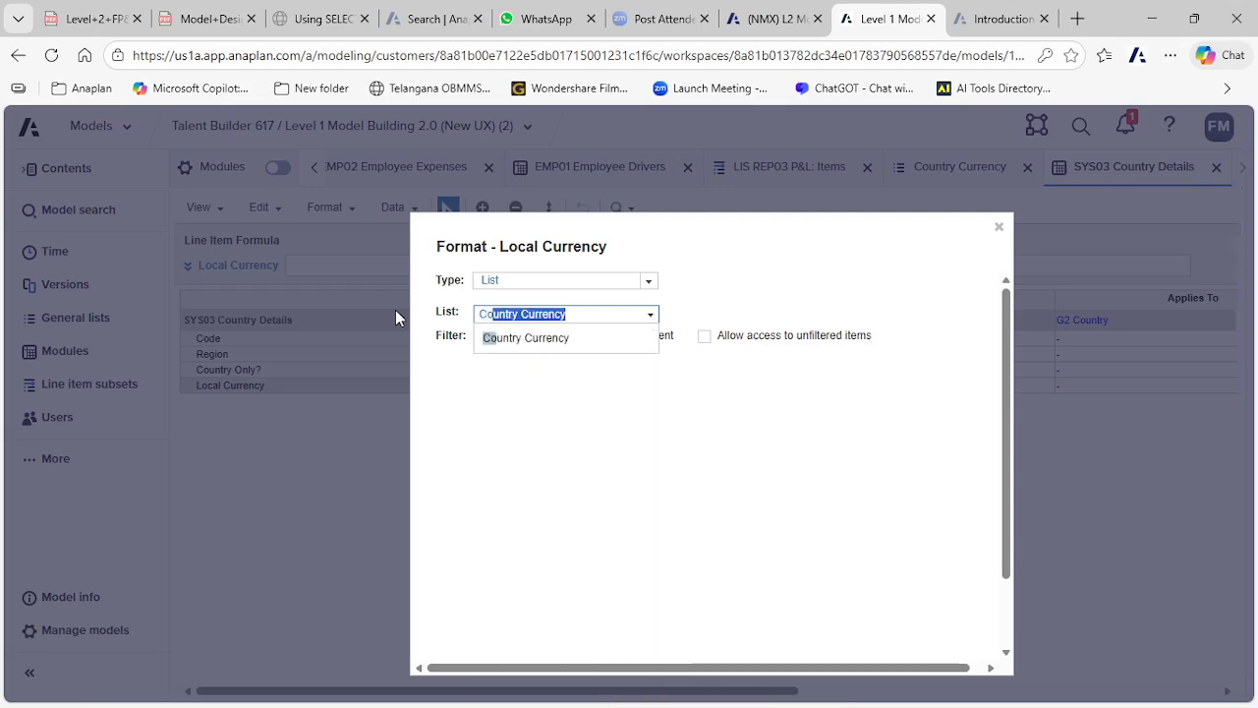
click(549, 338)
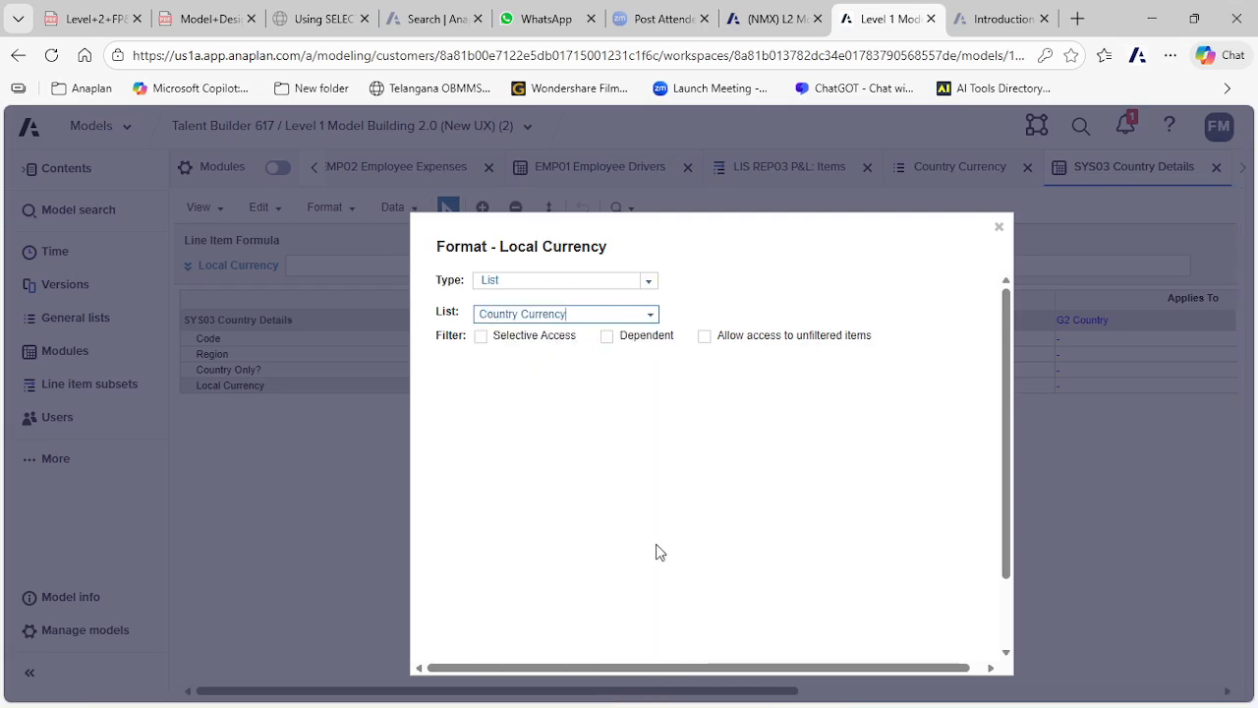
scroll(658, 550, down, 5)
click(902, 626)
click(894, 562)
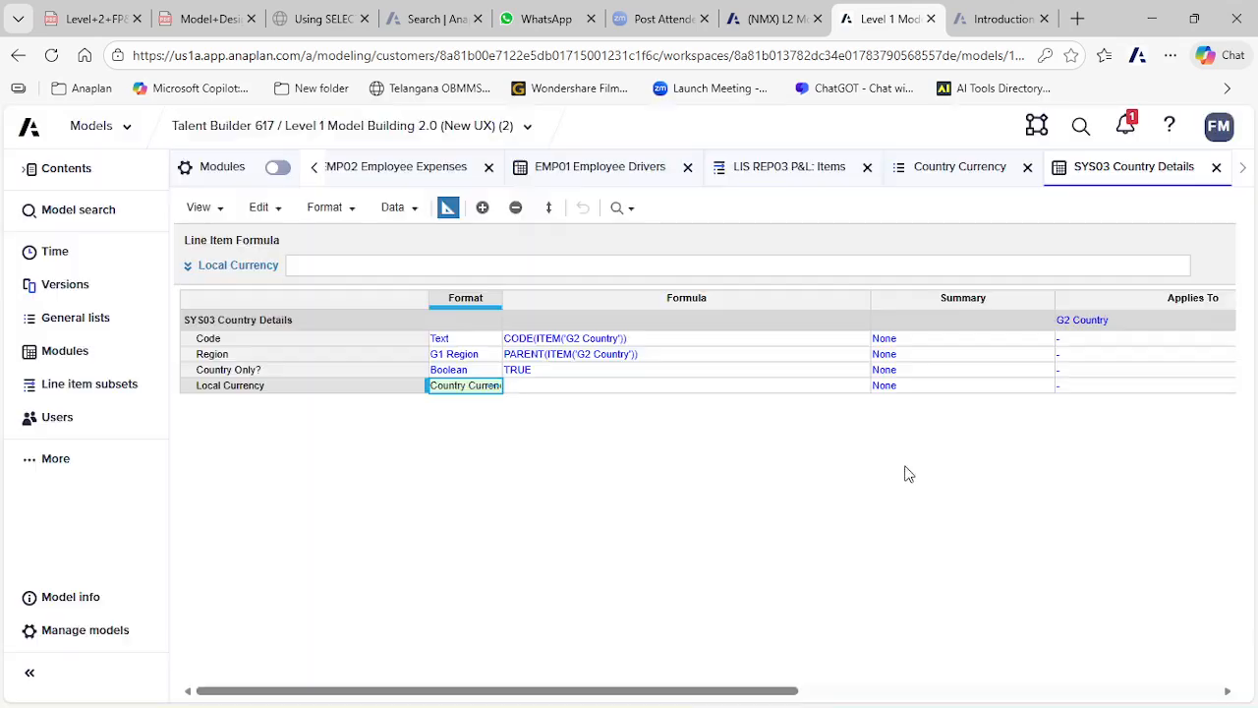
- Check the course page for the allowed ways of assigning currencies to countries, and return to the model
key(ctrl+shift+Tab)
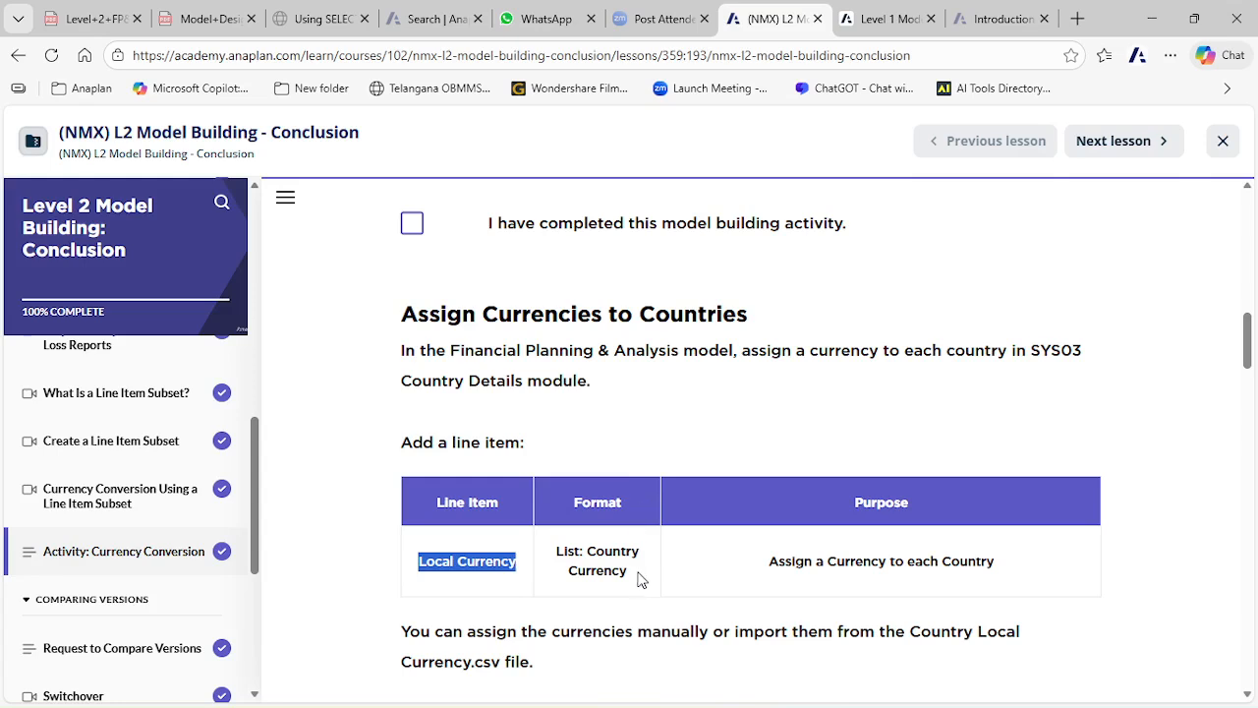
scroll(640, 576, down, 1)
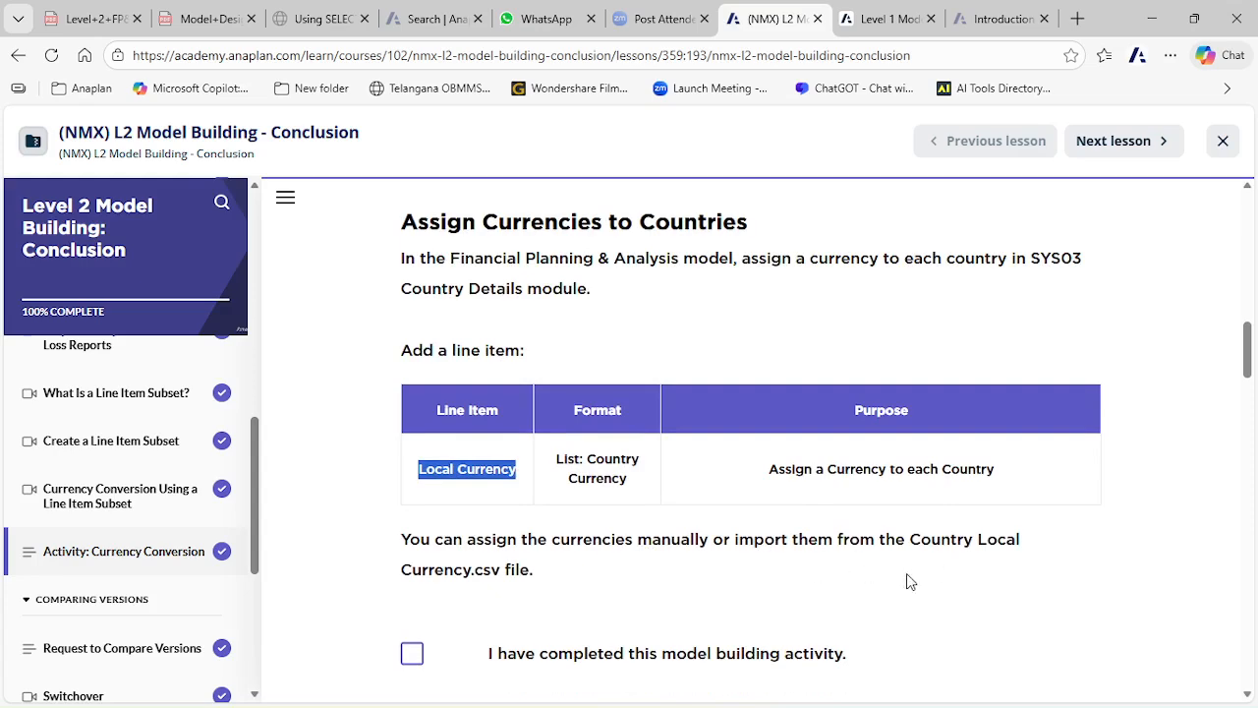
key(alt+Tab)
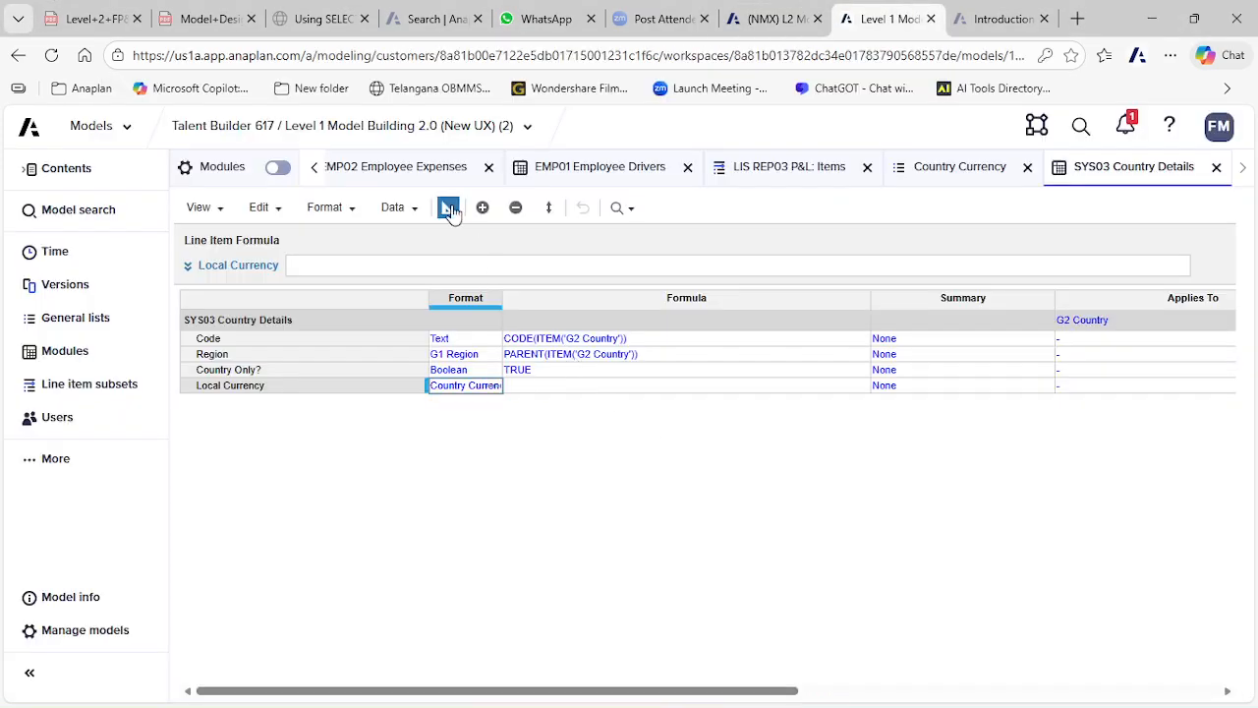
- Return SYS03 to its data grid and set Local Currency to United States Dollar for US and Canadian Dollar for Canada
click(448, 207)
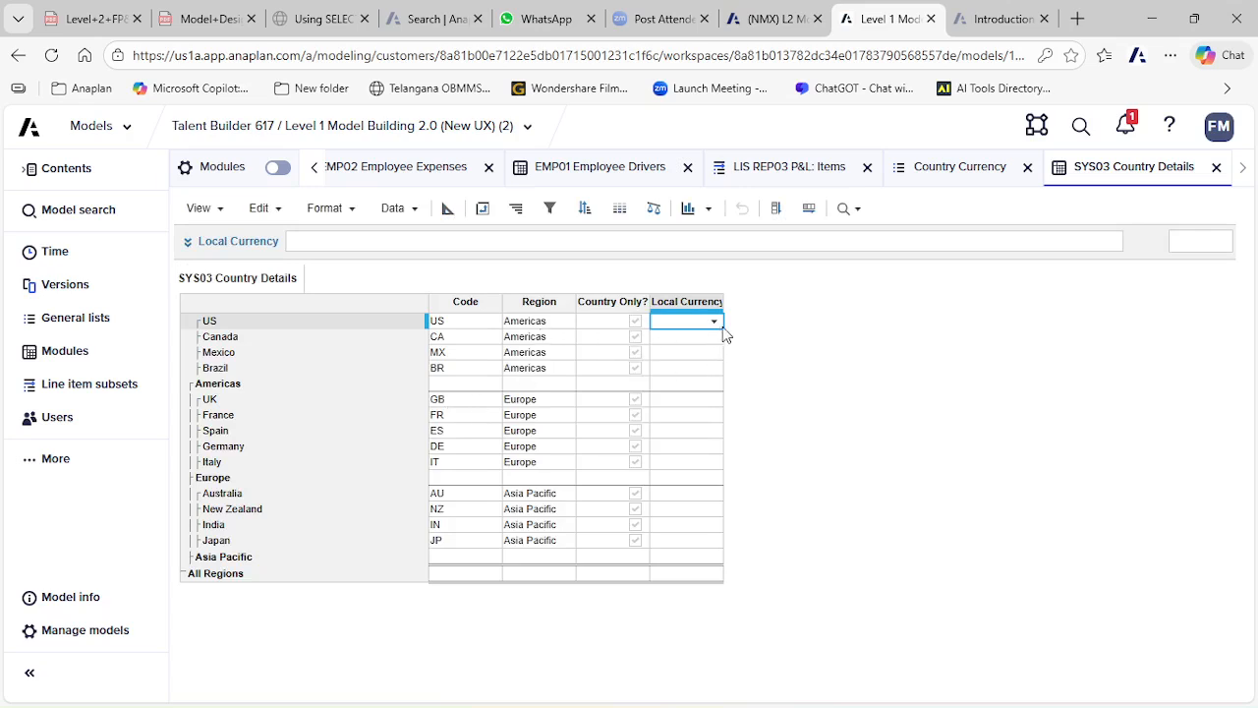
click(715, 324)
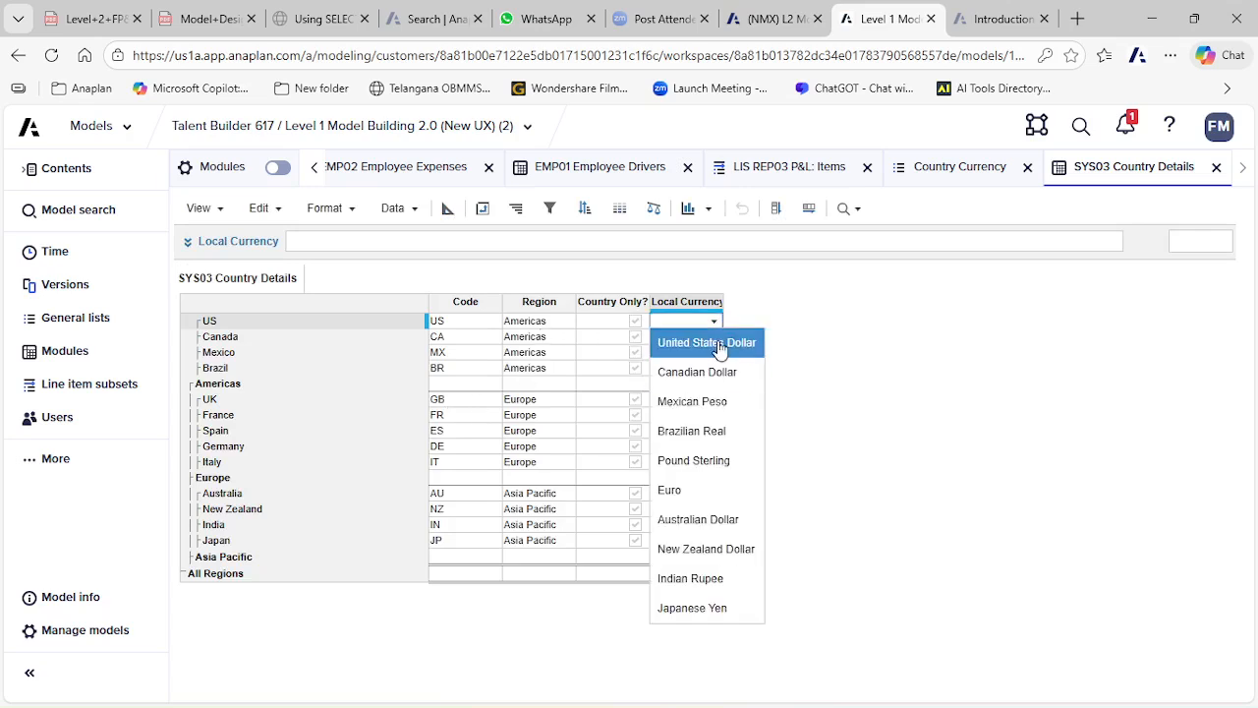
click(719, 344)
click(715, 339)
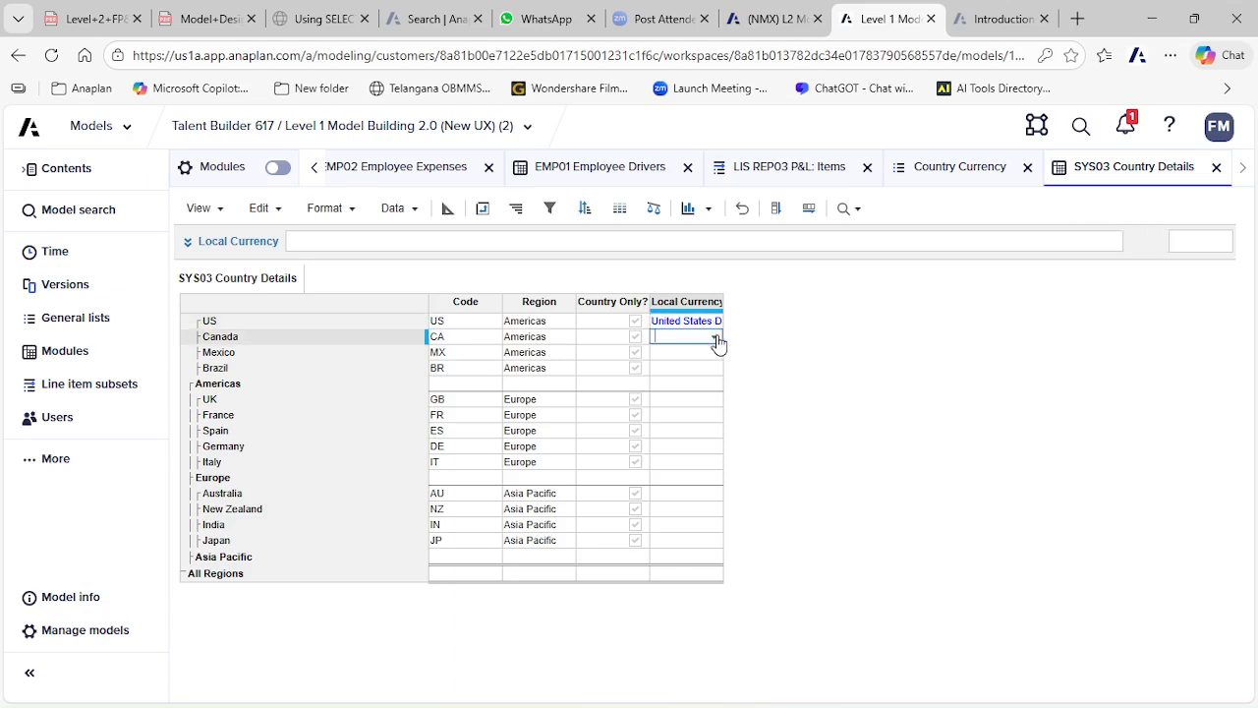
click(718, 341)
click(713, 385)
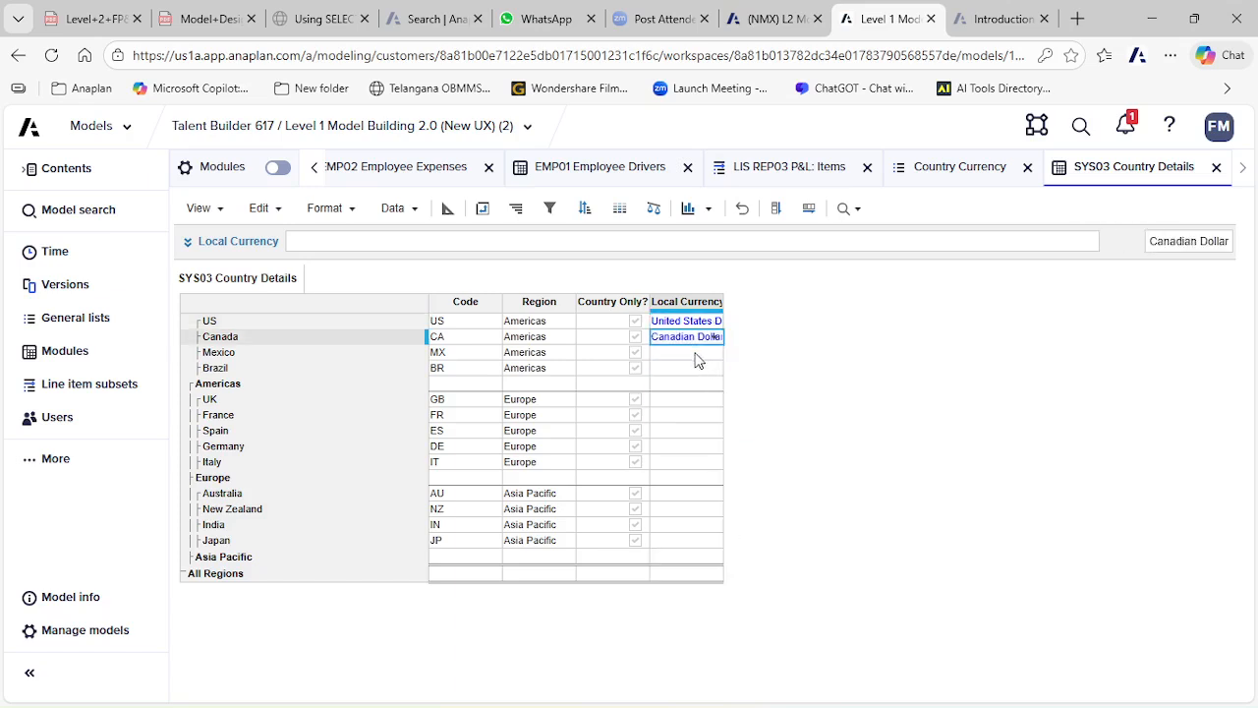
- Set Local Currency to Mexican Peso for Mexico and Brazilian Real for Brazil
click(698, 352)
click(714, 352)
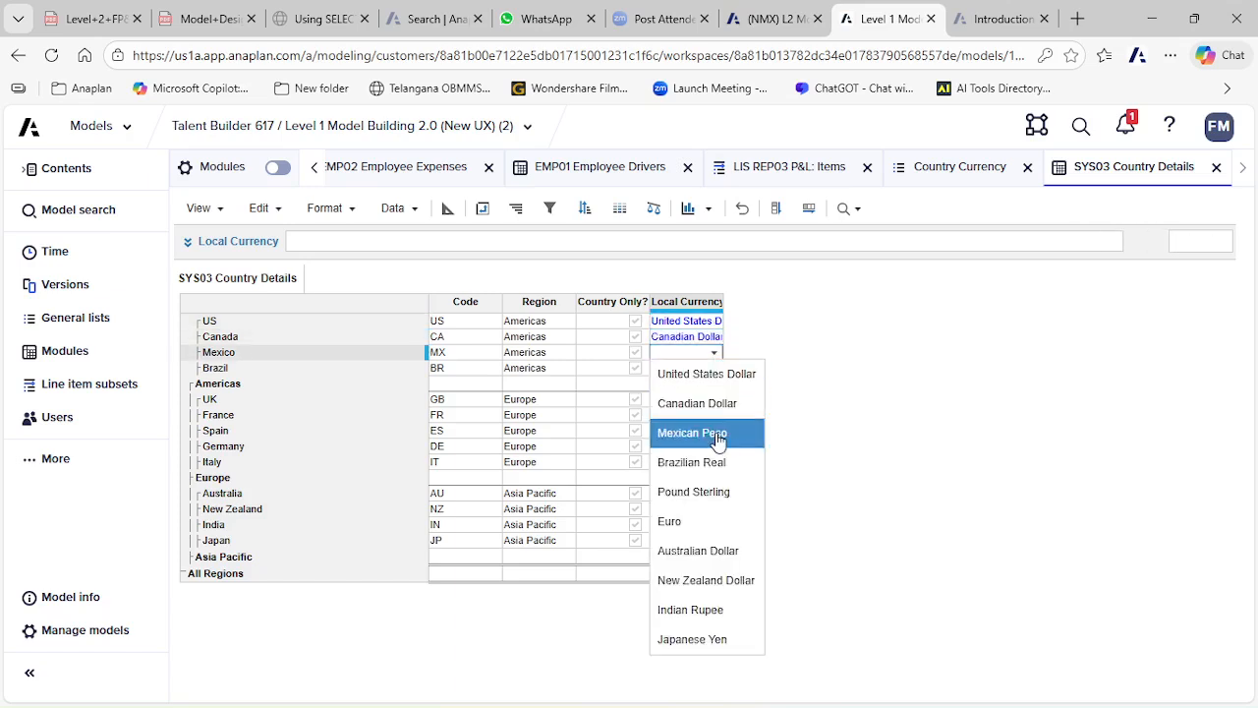
click(717, 437)
click(700, 369)
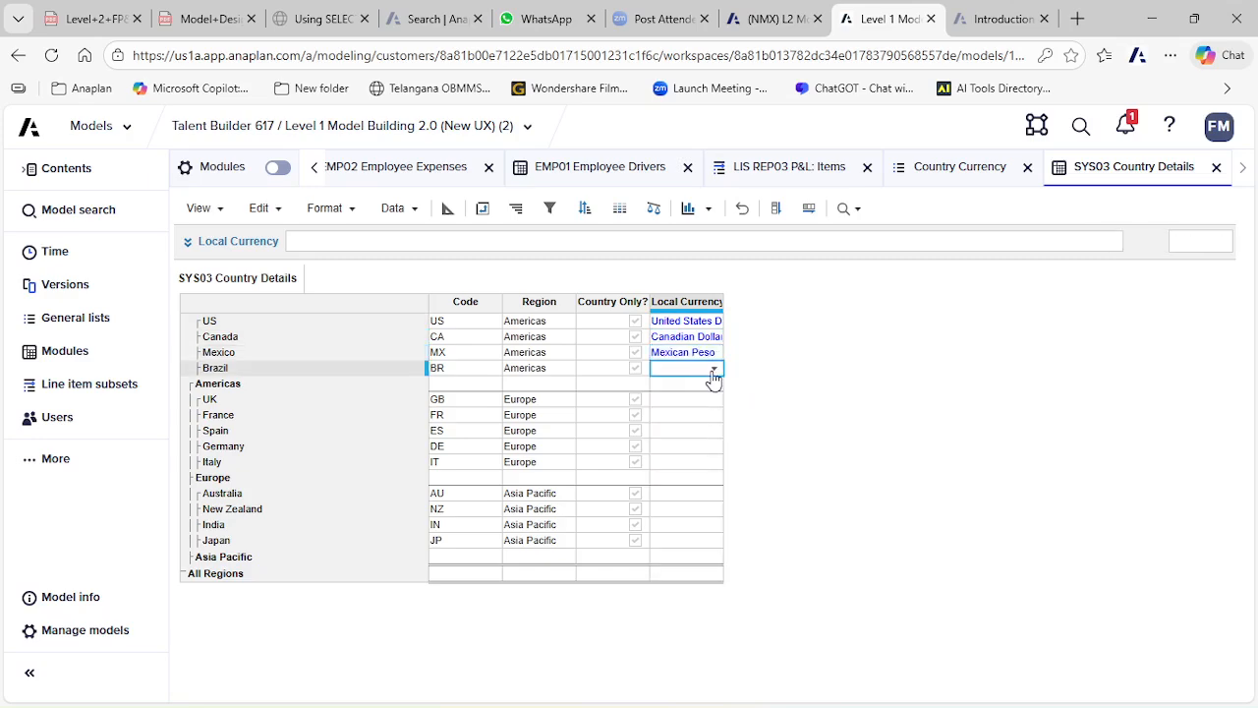
click(713, 369)
click(712, 480)
- Set Local Currency to Pound Sterling for the UK
click(683, 401)
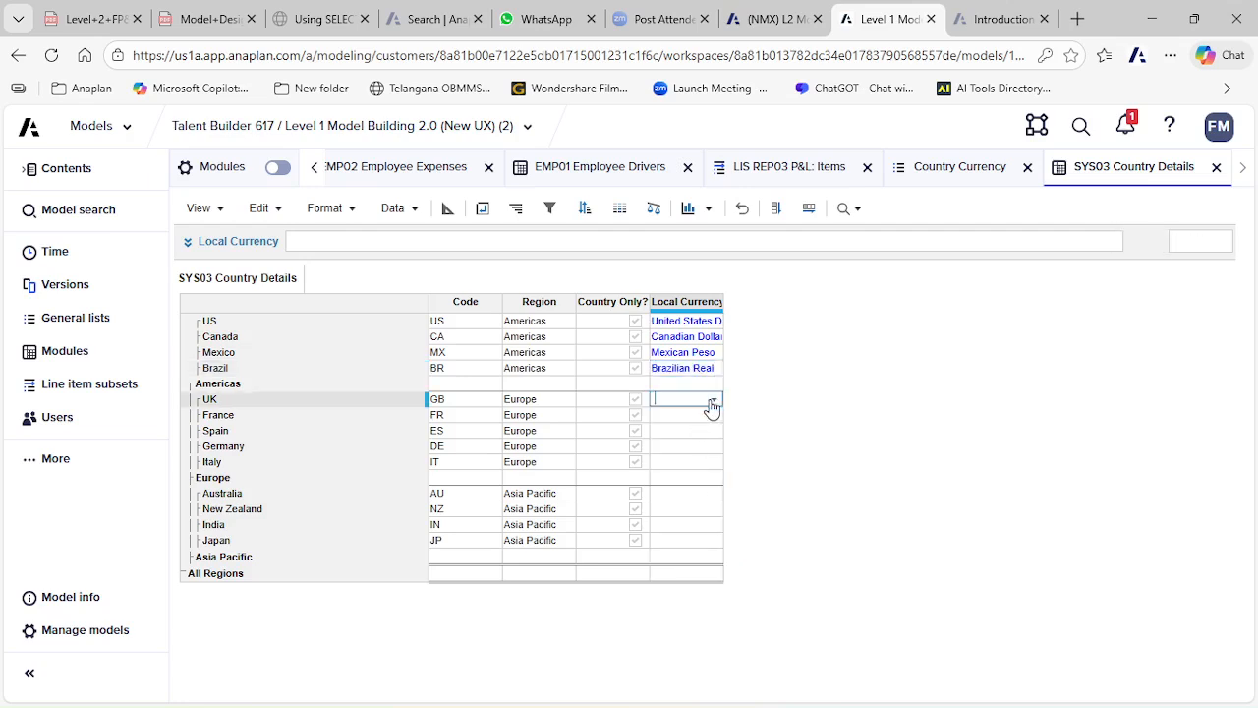
click(714, 401)
click(693, 539)
- Try Euro as the UK's local currency and change it back to Pound Sterling
click(691, 405)
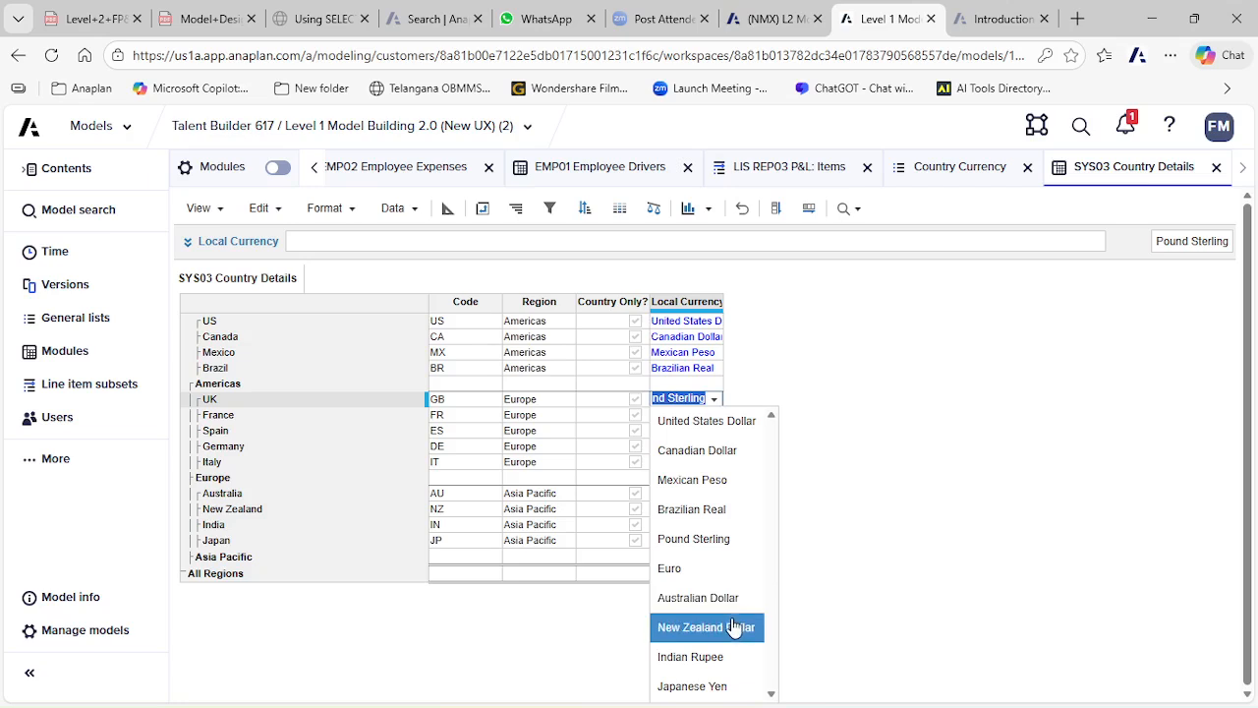
click(712, 568)
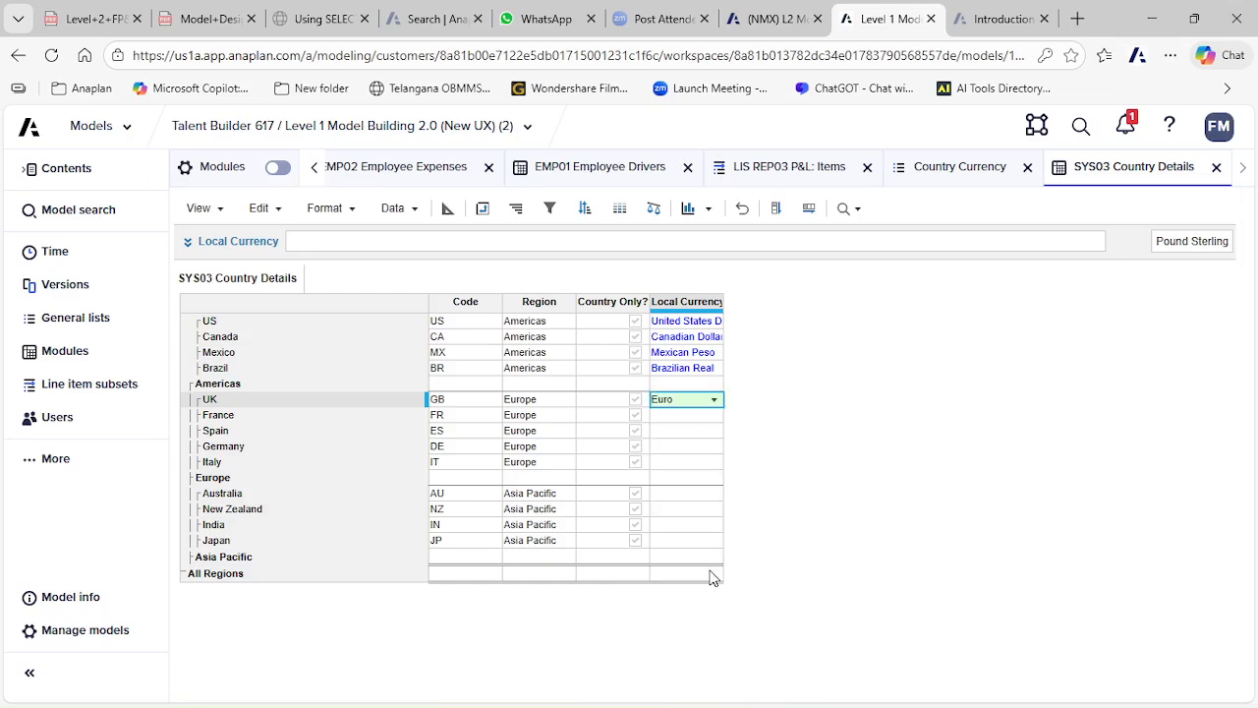
click(711, 400)
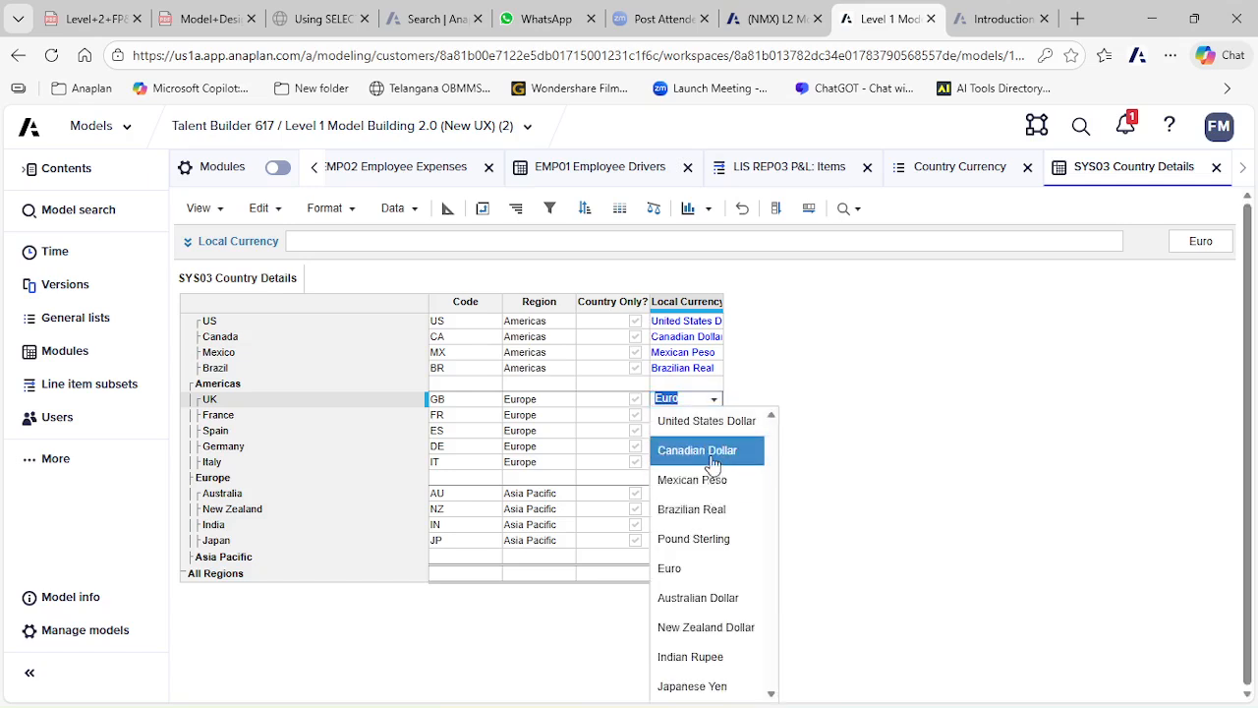
click(710, 542)
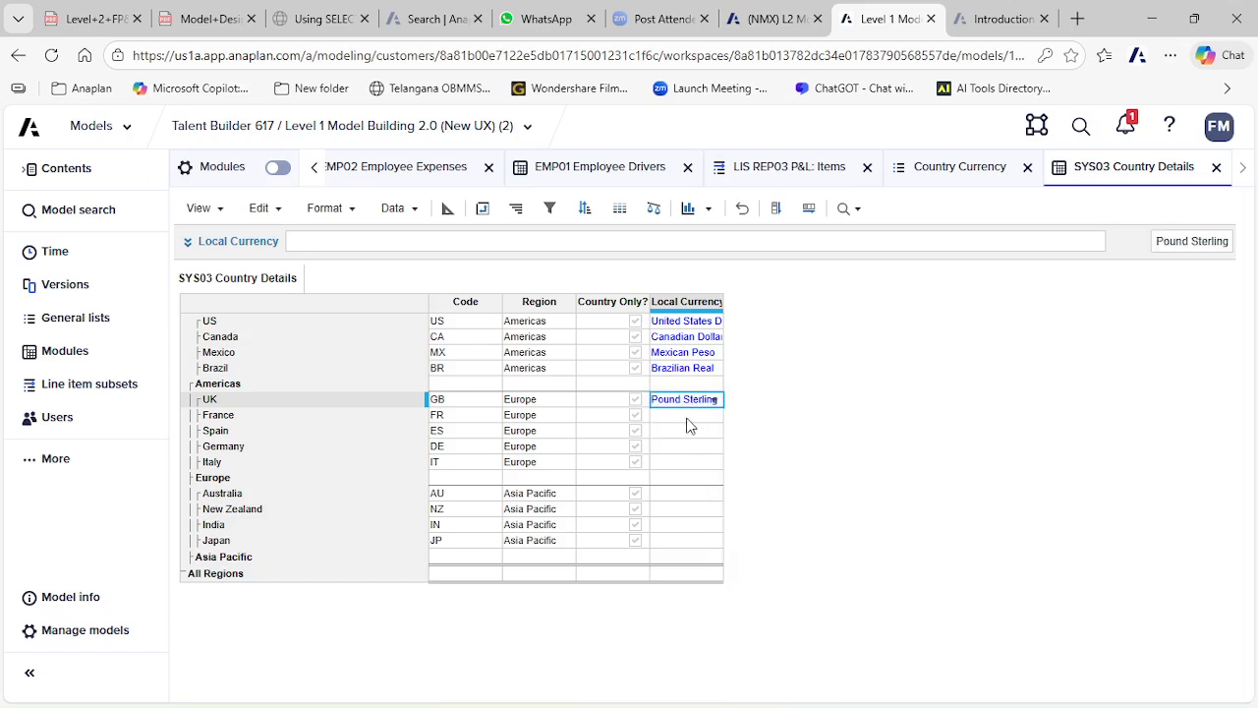
- Set Local Currency to Euro for France and copy that value to Spain, Germany and Italy
click(688, 419)
click(714, 415)
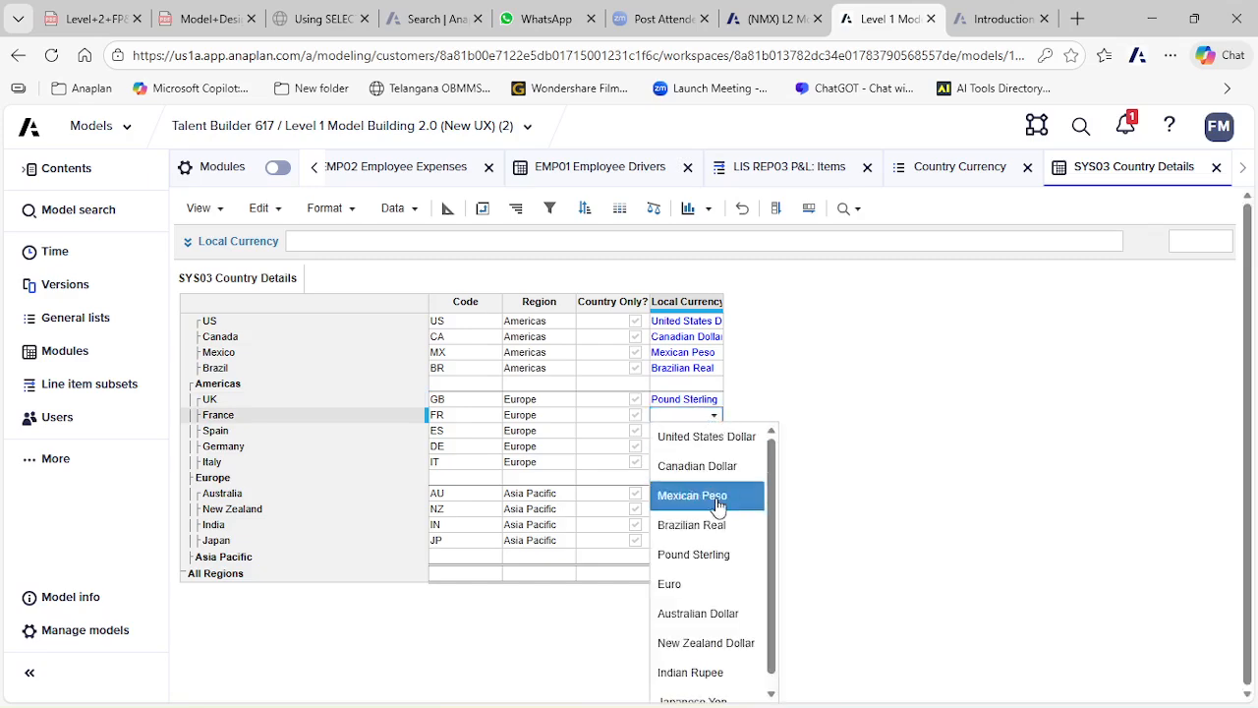
click(704, 584)
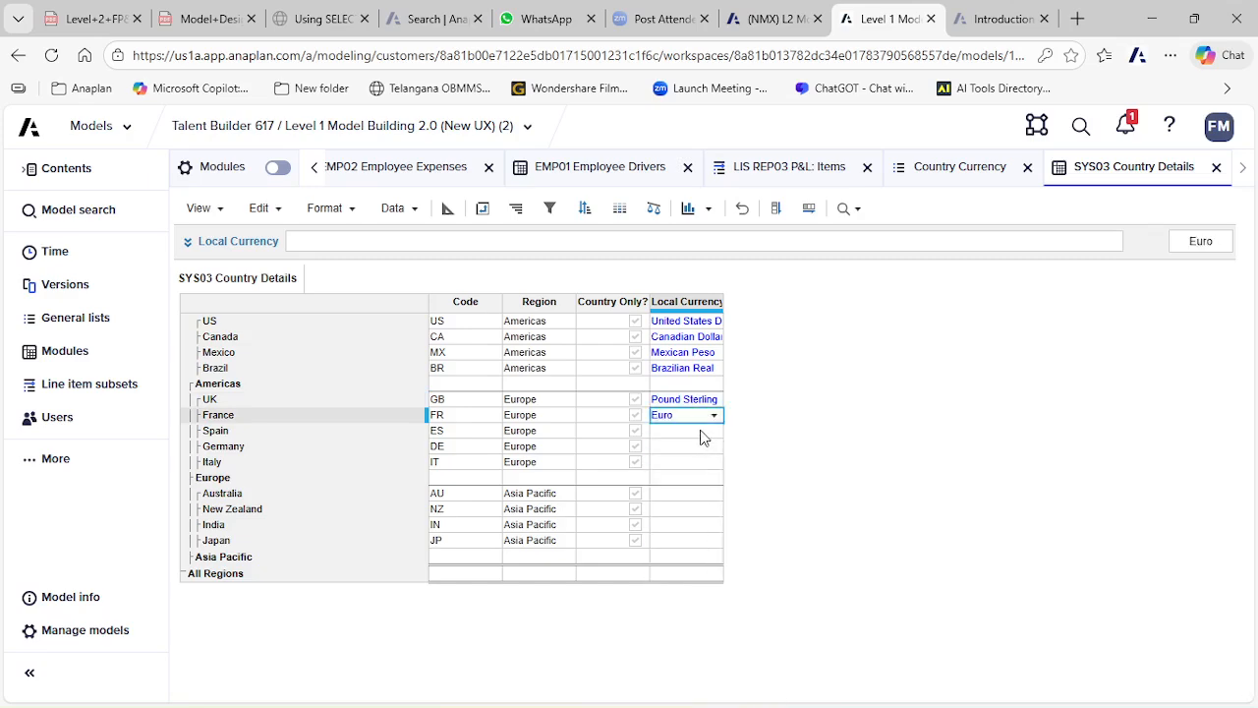
key(ctrl+c)
drag(683, 435, 683, 468)
key(ctrl+v)
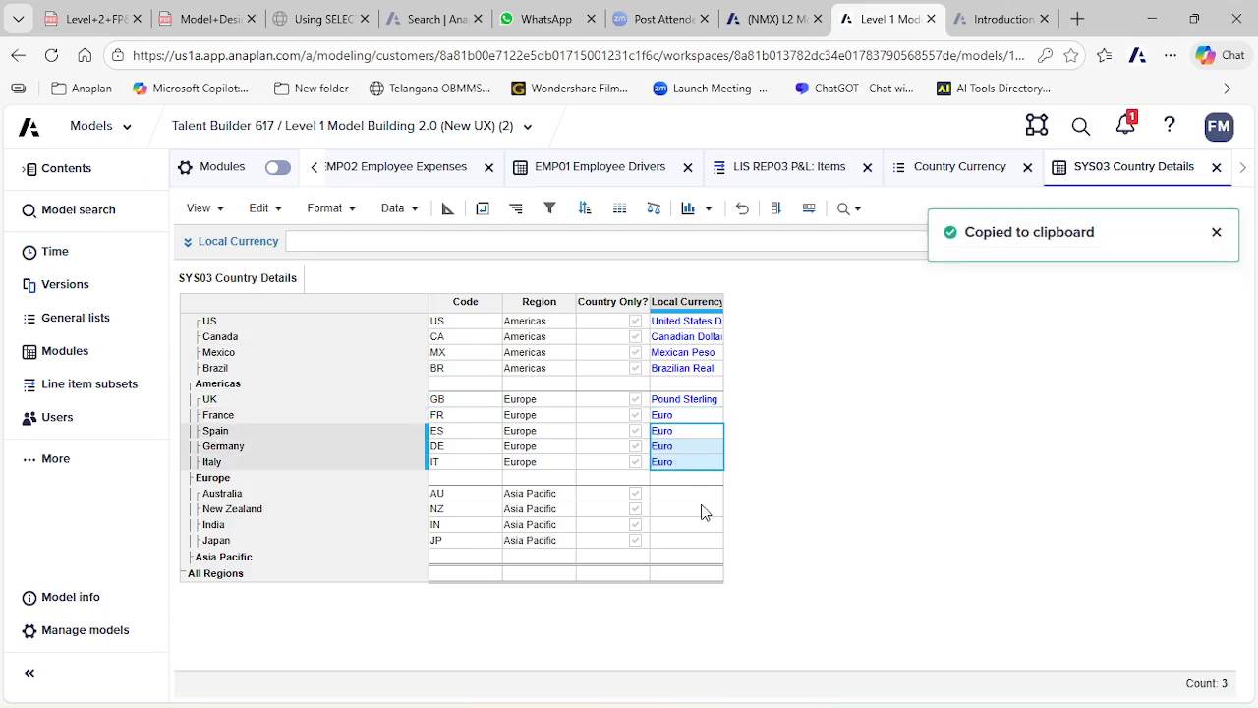
- Set Local Currency to Australian Dollar for Australia and New Zealand Dollar for New Zealand
click(708, 493)
click(714, 493)
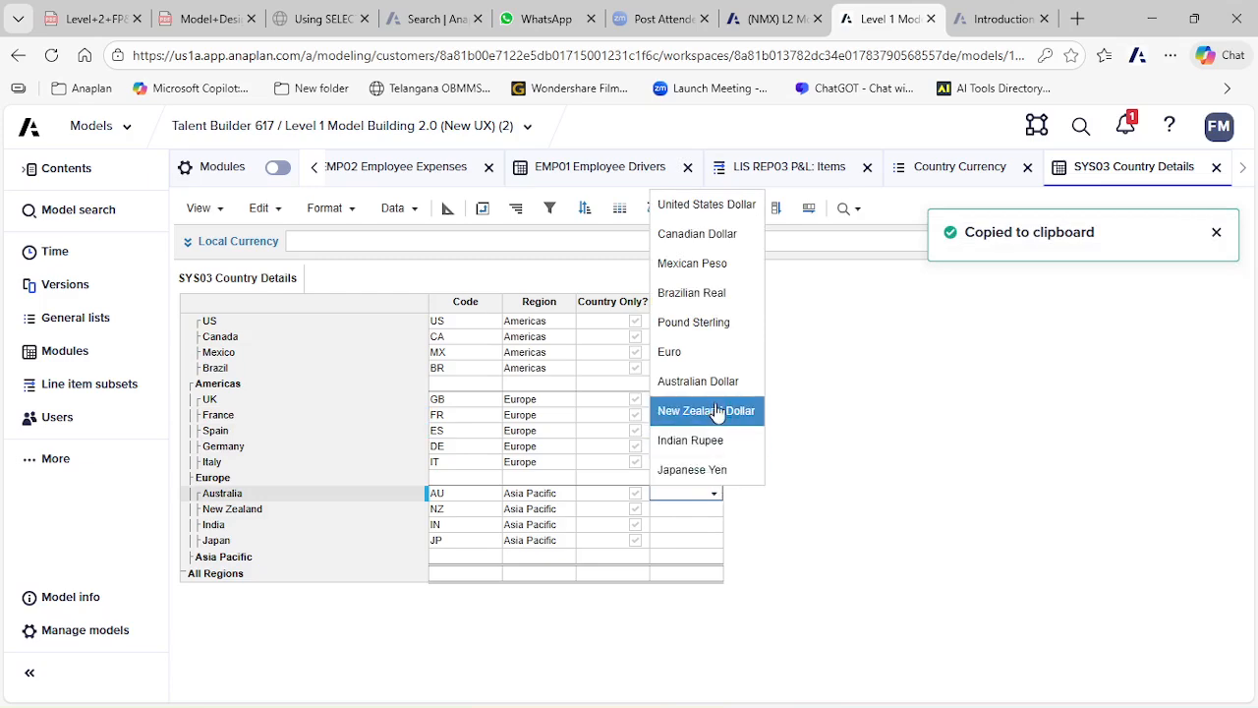
click(708, 382)
click(703, 511)
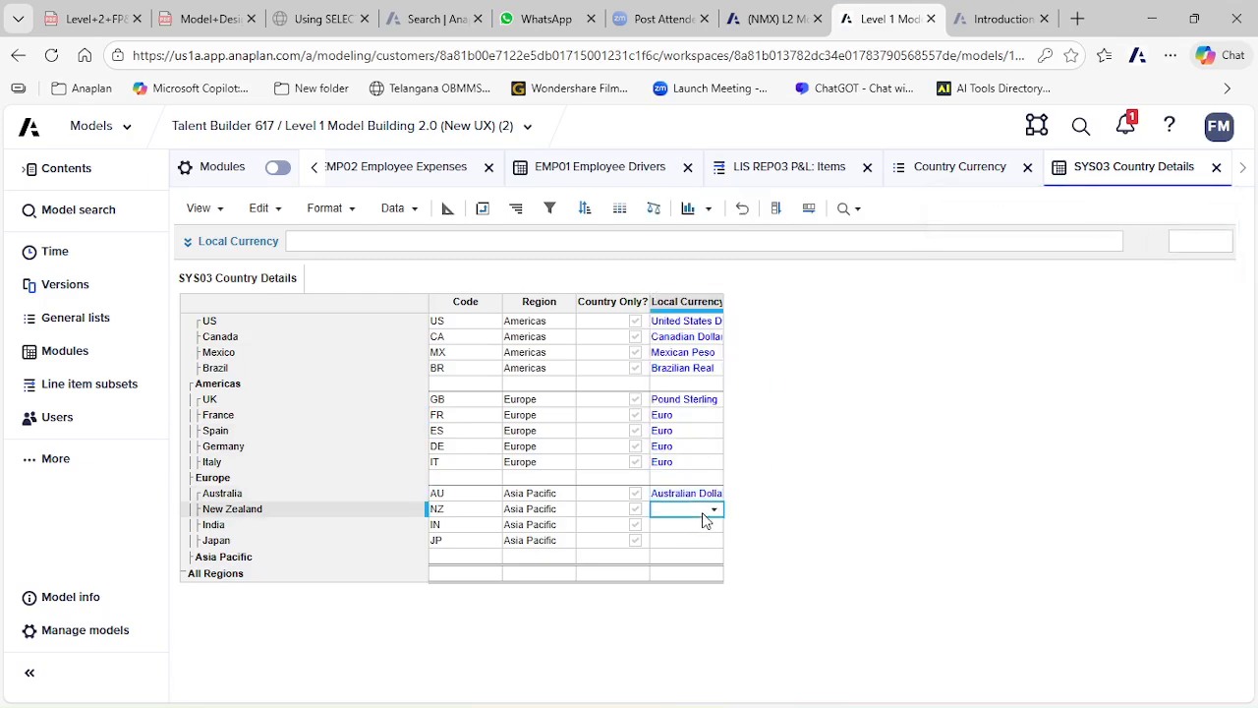
click(713, 509)
click(707, 432)
- Set Local Currency to Indian Rupee for India and Japanese Yen for Japan
click(700, 525)
click(714, 525)
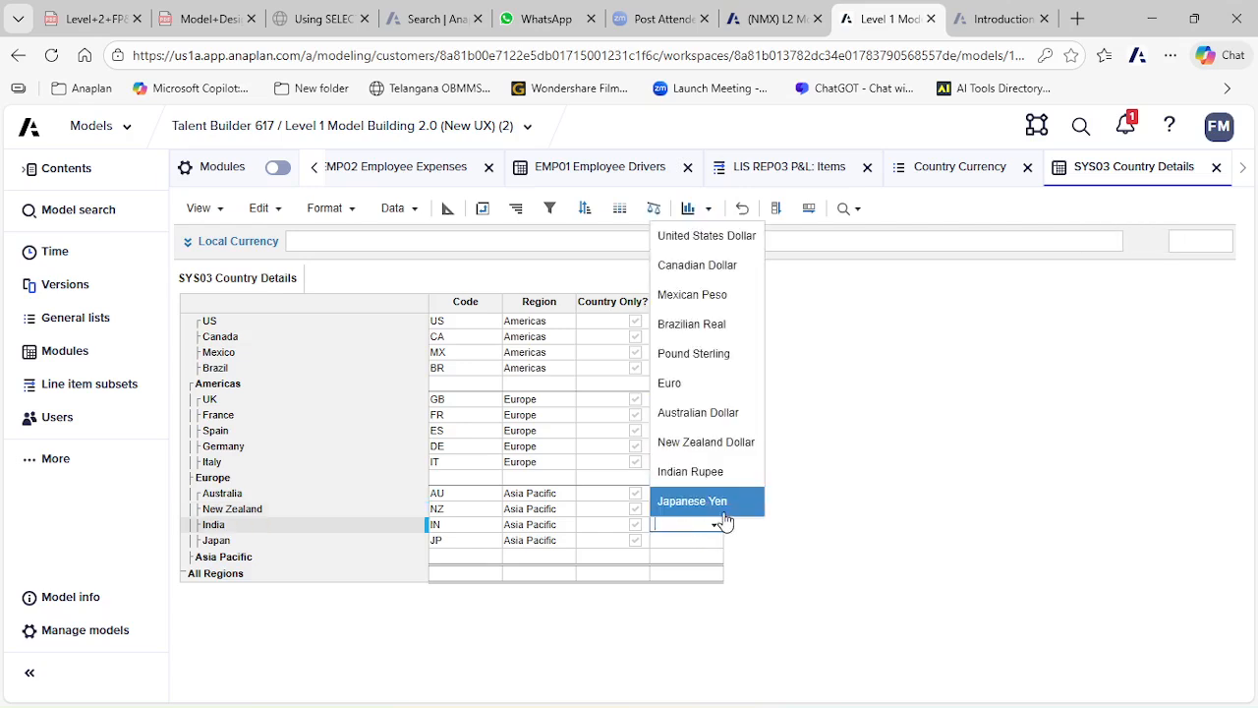
click(712, 473)
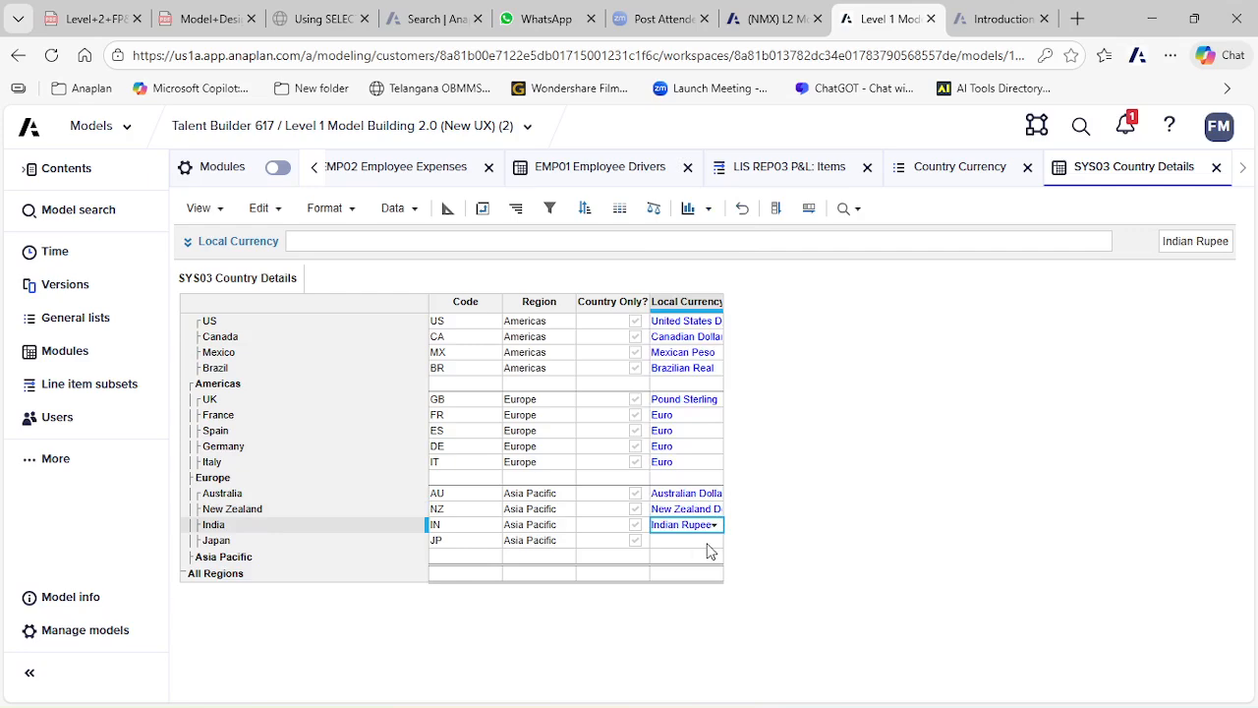
click(706, 542)
click(714, 541)
click(725, 518)
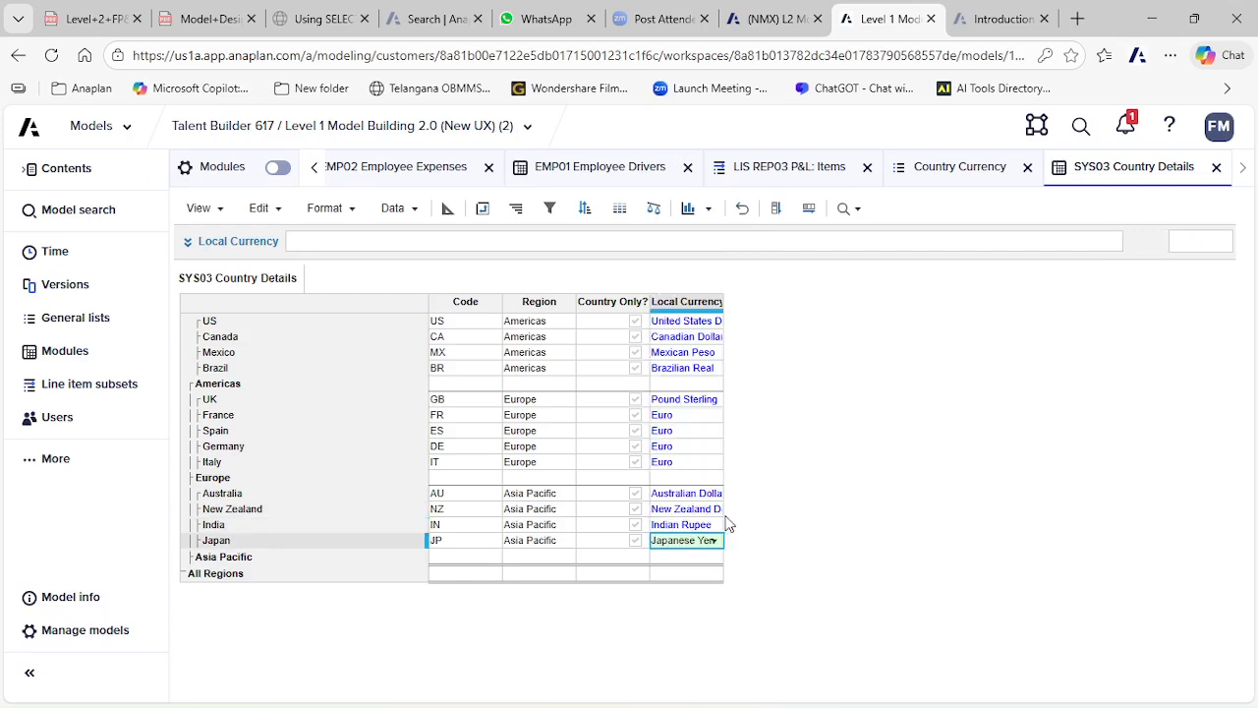
- Switch to the Anaplan Academy lesson and mark the Assign Currencies to Countries activity as completed
key(ctrl+shift+Tab)
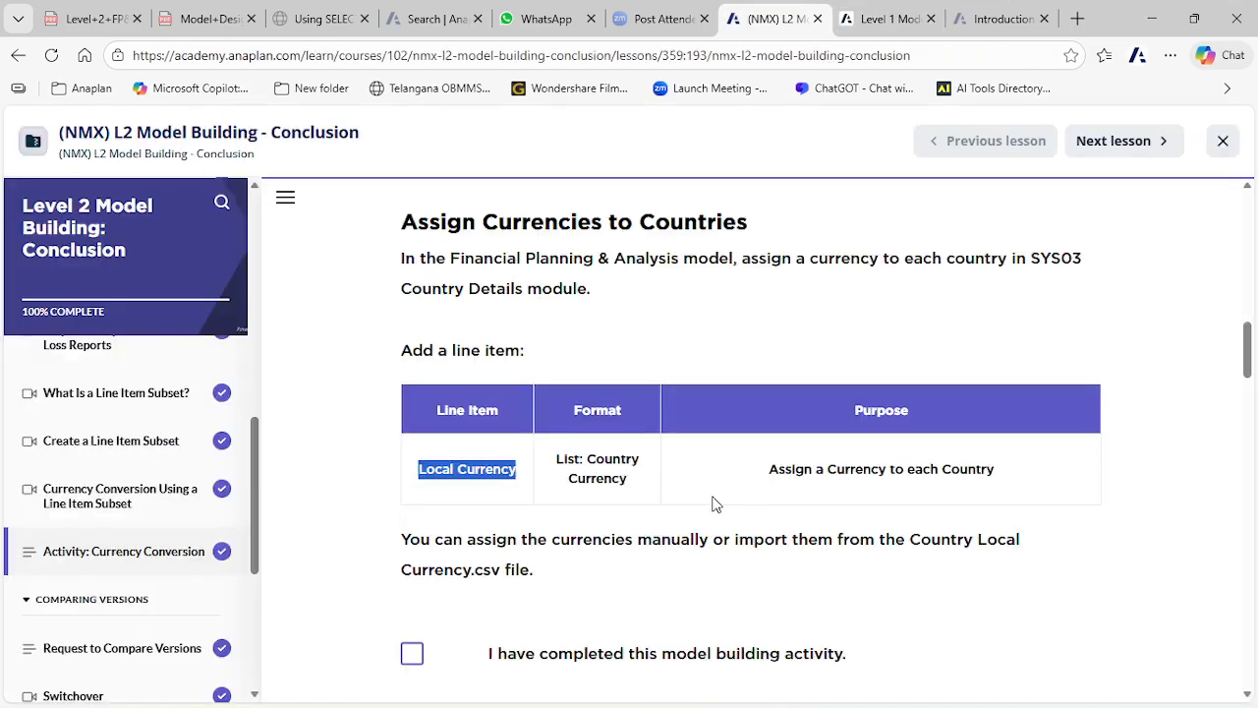
scroll(629, 551, down, 3)
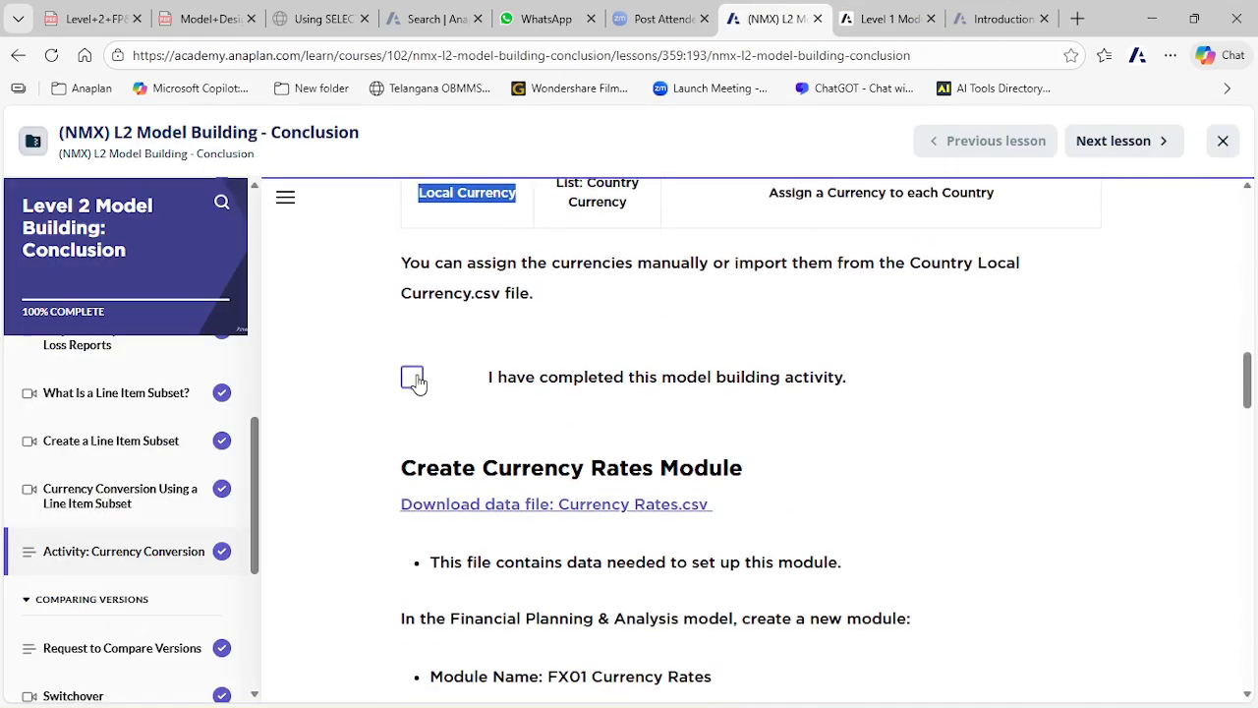
click(413, 379)
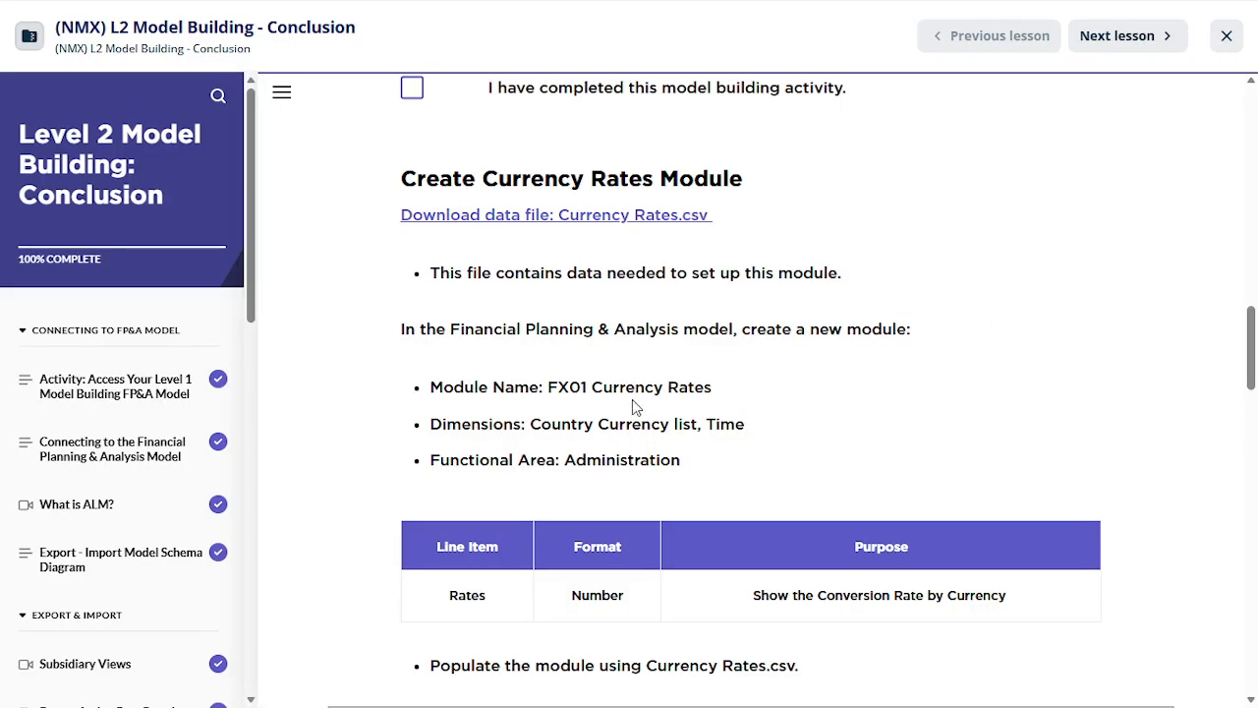
- Copy the module name FX01 Currency Rates from the lesson and start a new module with that name in the Anaplan model
drag(547, 388, 713, 392)
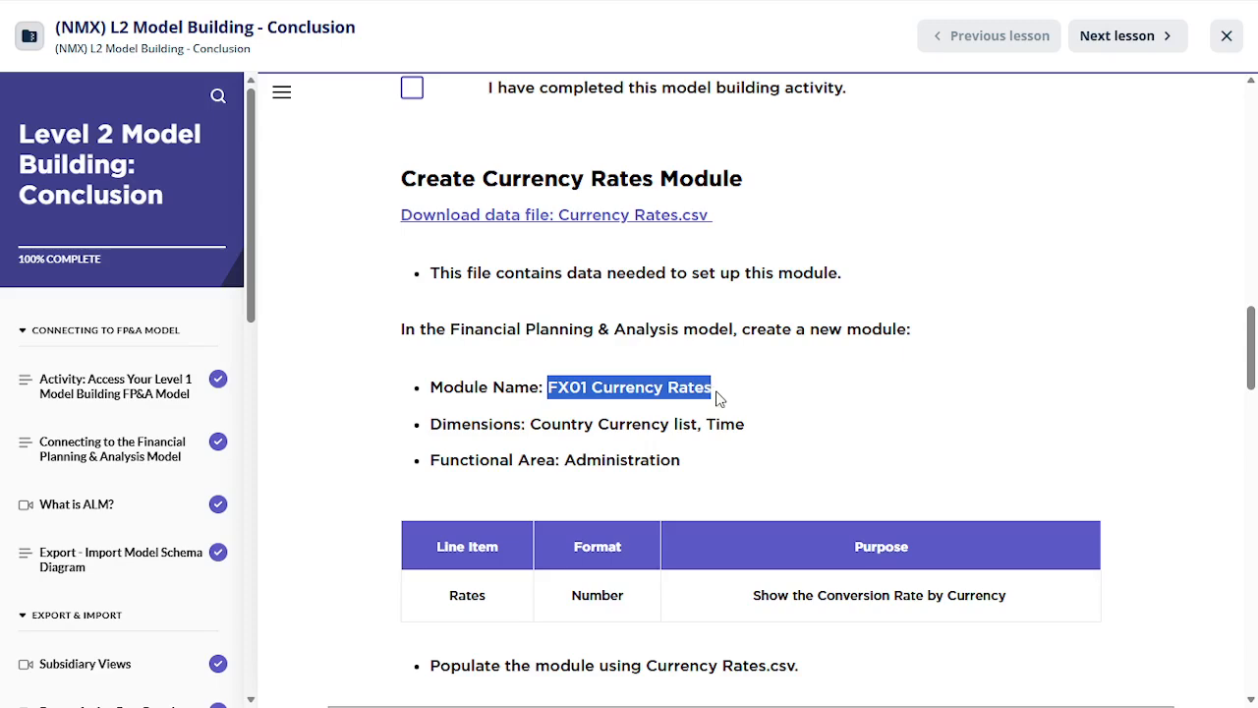
key(alt+Tab)
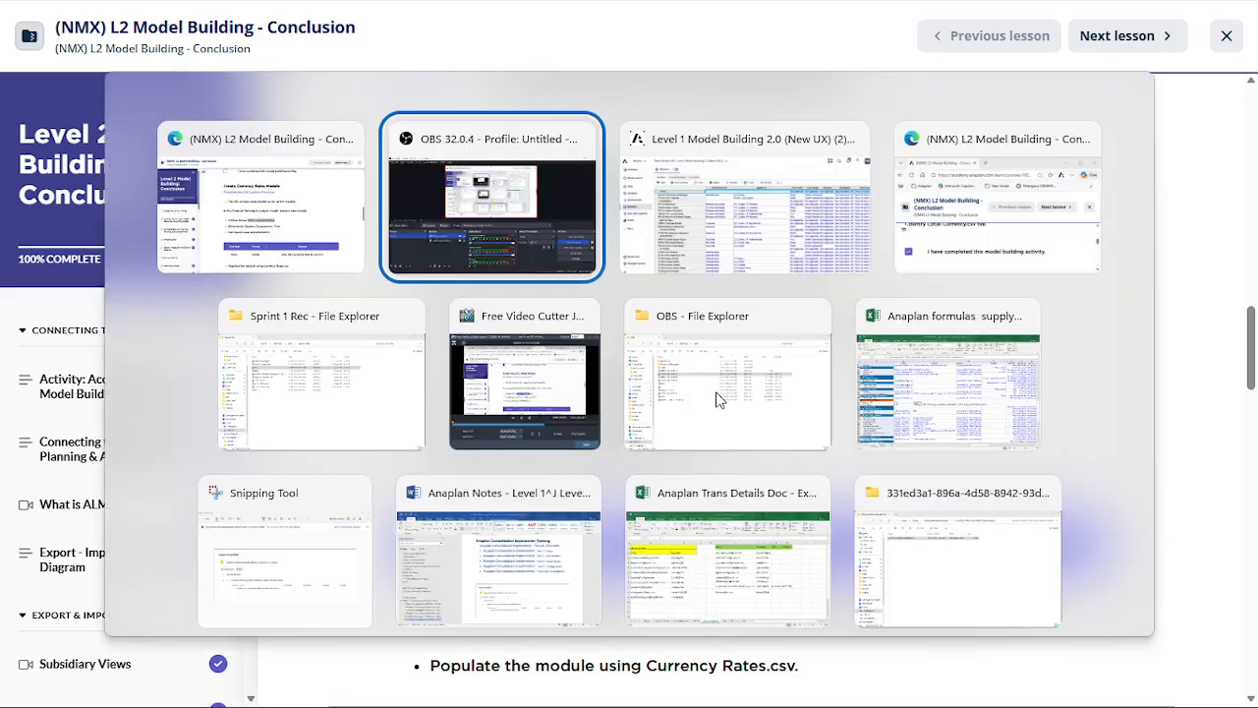
key(alt+Tab)
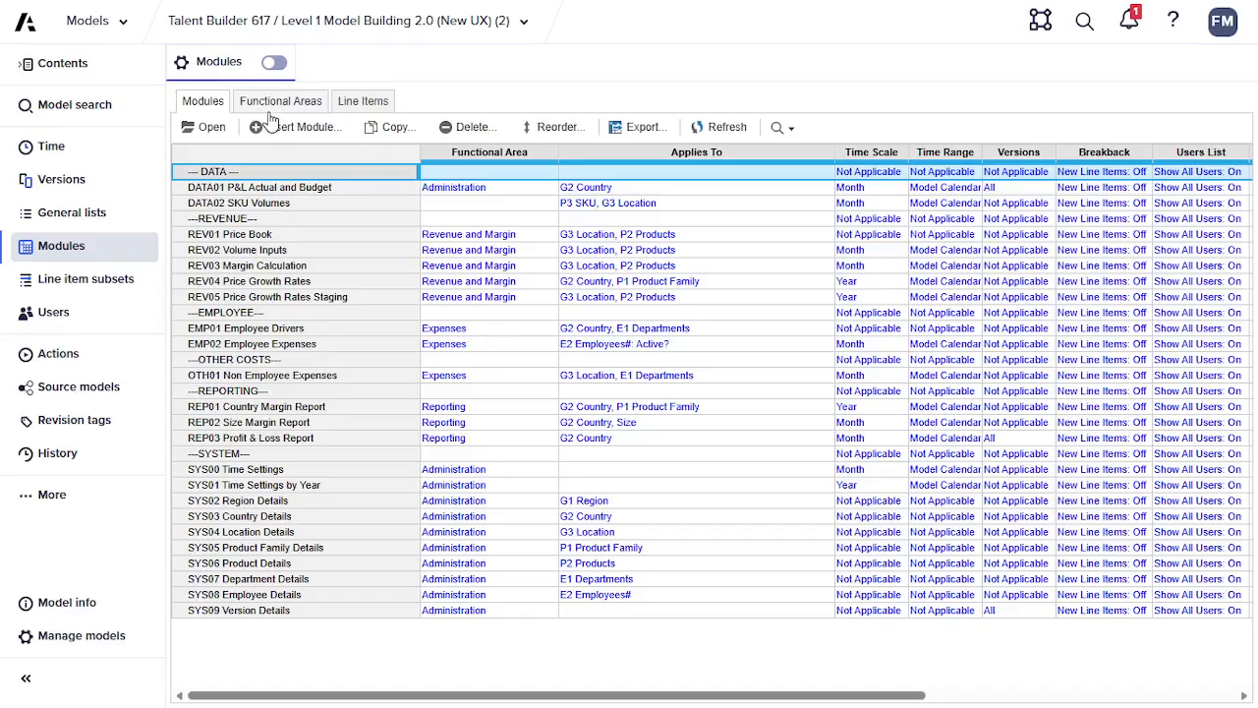
click(283, 127)
key(ctrl+v)
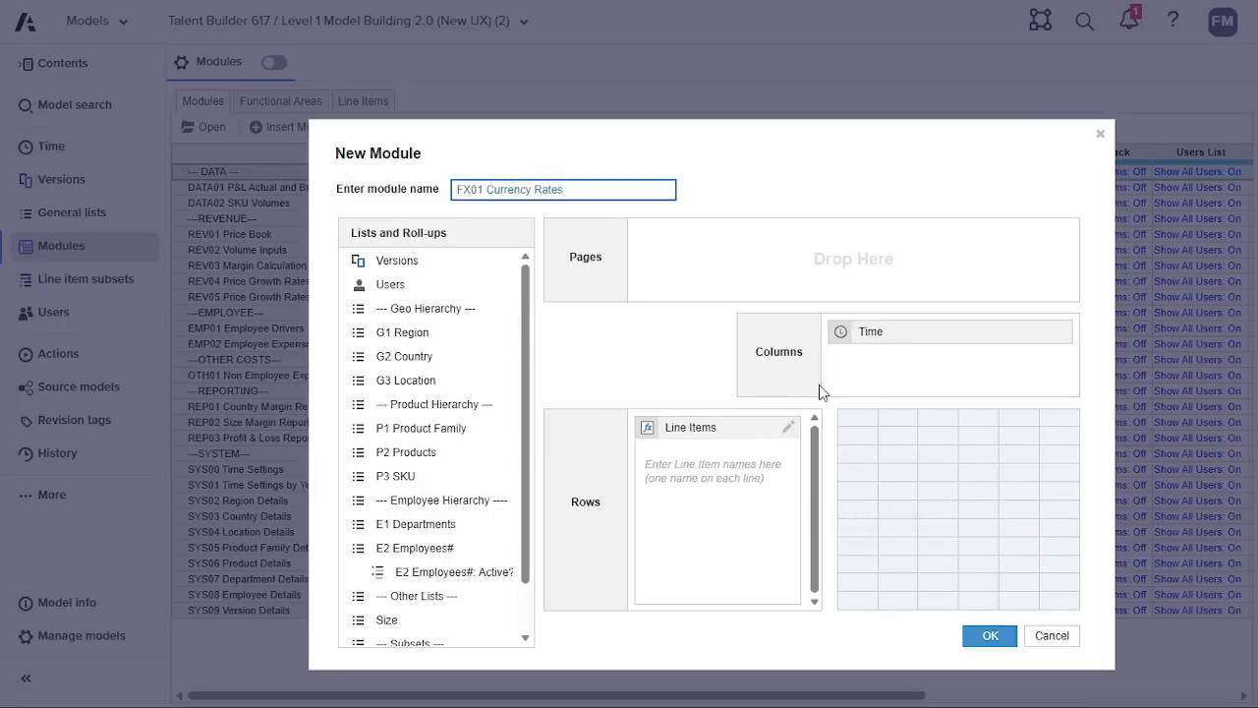
- Check the required dimensions in the lesson and add the Country Currency list to the new module's pages
key(alt+Tab)
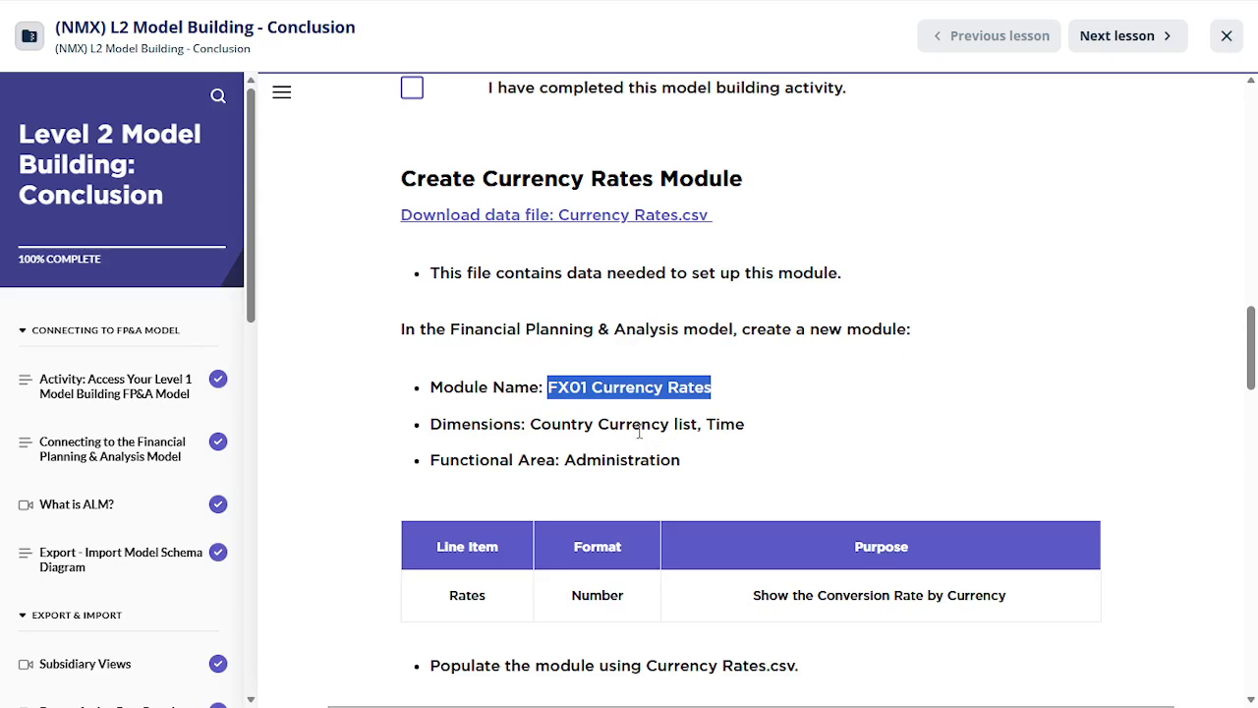
click(640, 431)
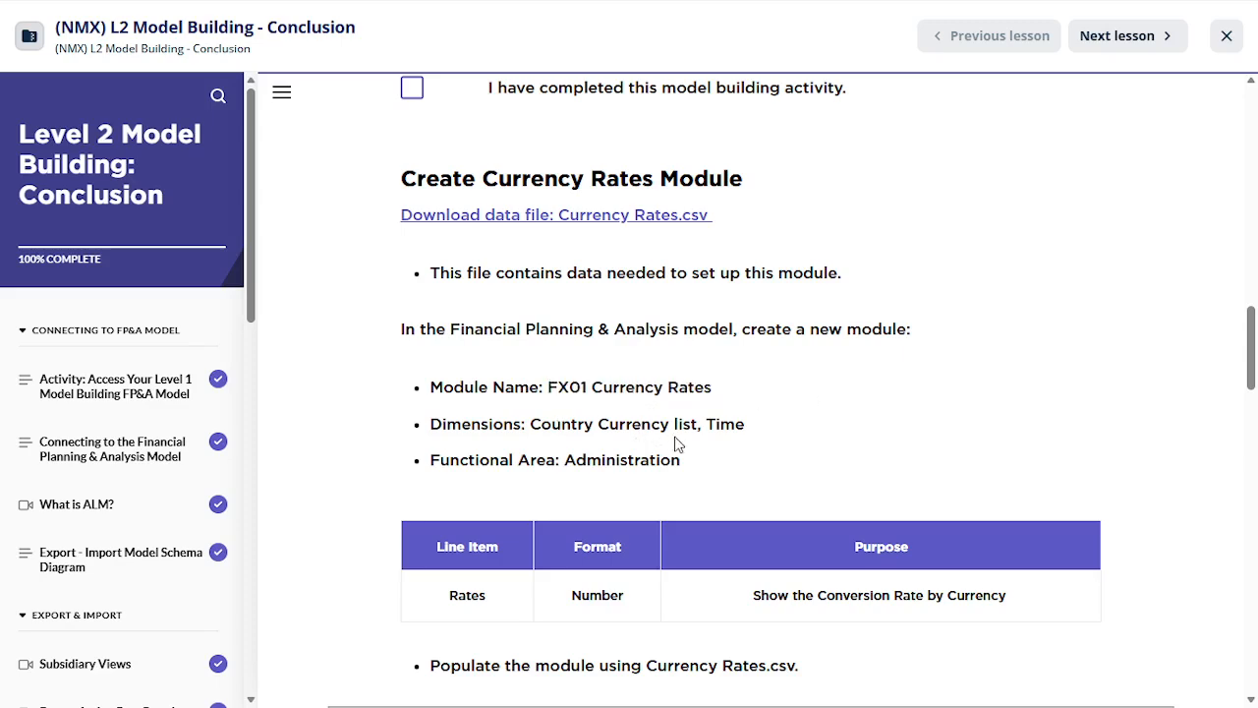
key(alt+Tab)
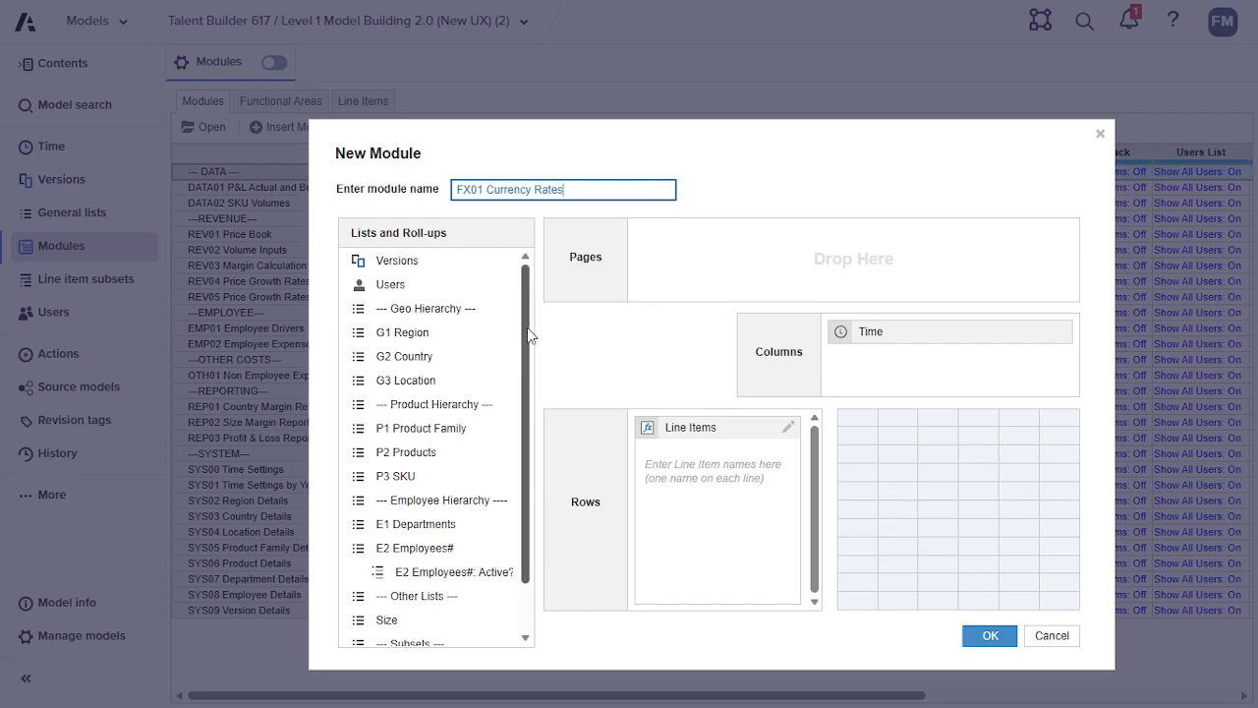
scroll(449, 499, down, 2)
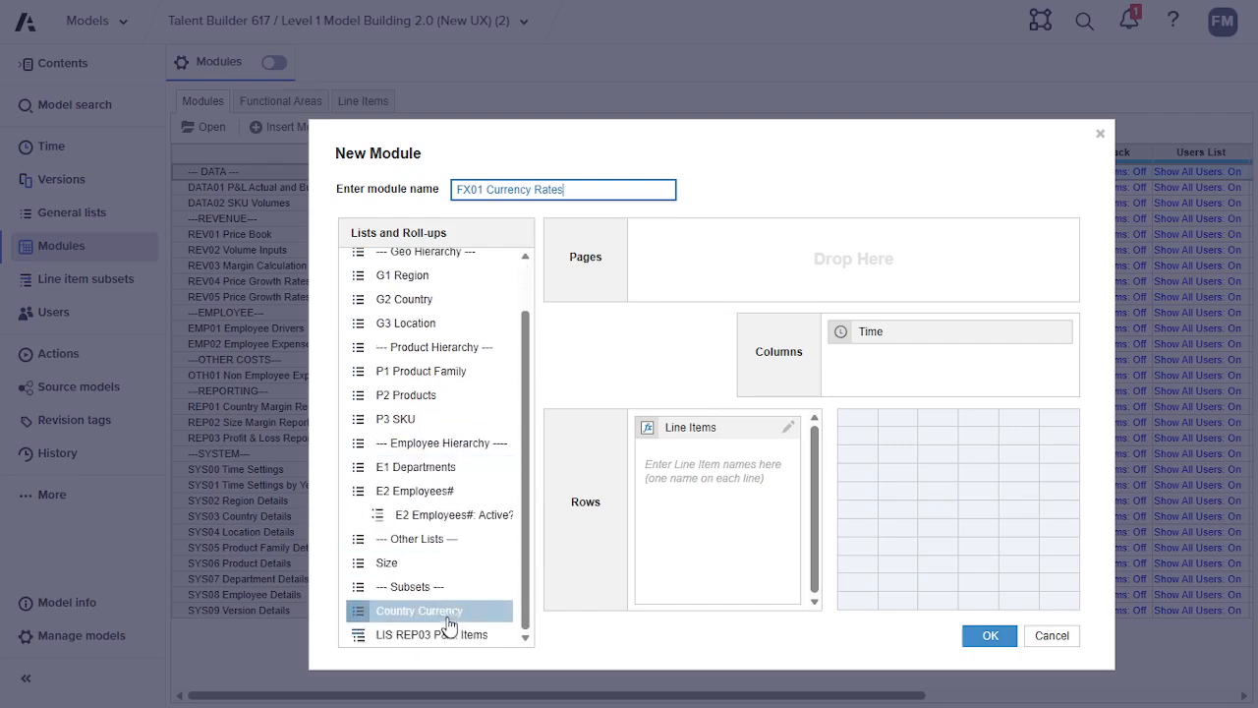
drag(447, 621, 741, 272)
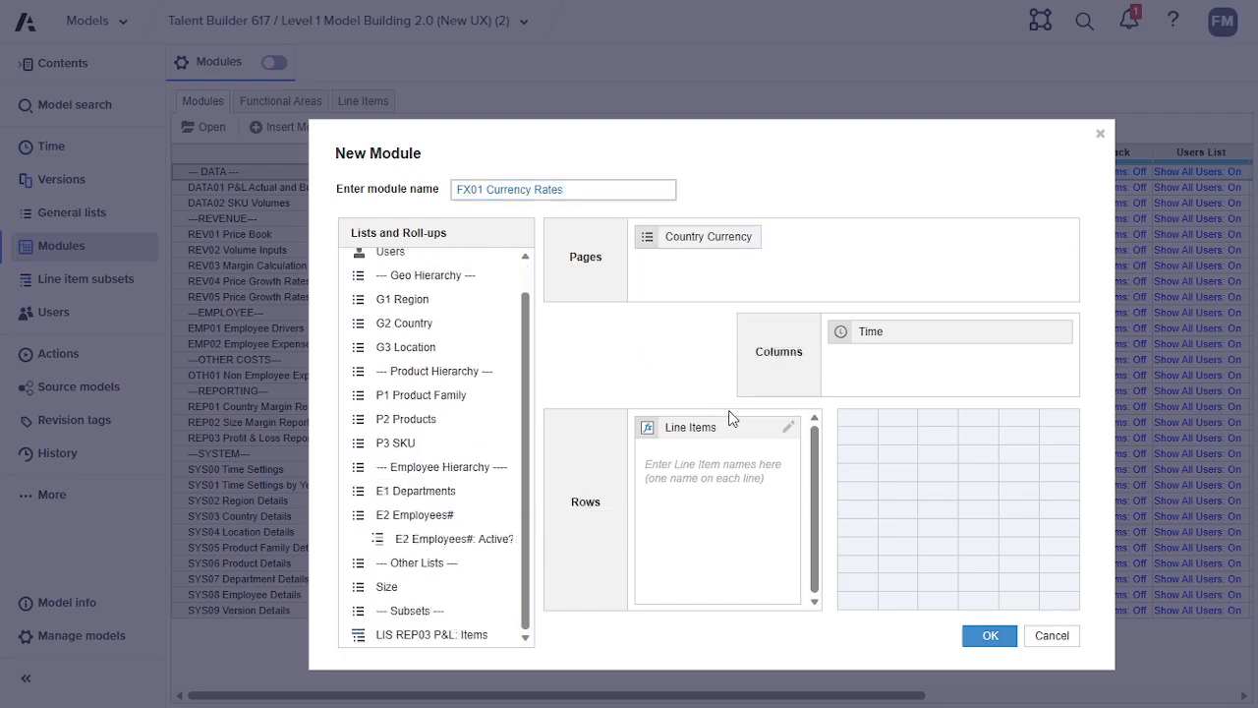
- Create the module with the line item Rates copied from the lesson, and check its format in the blueprint view
key(alt+Tab)
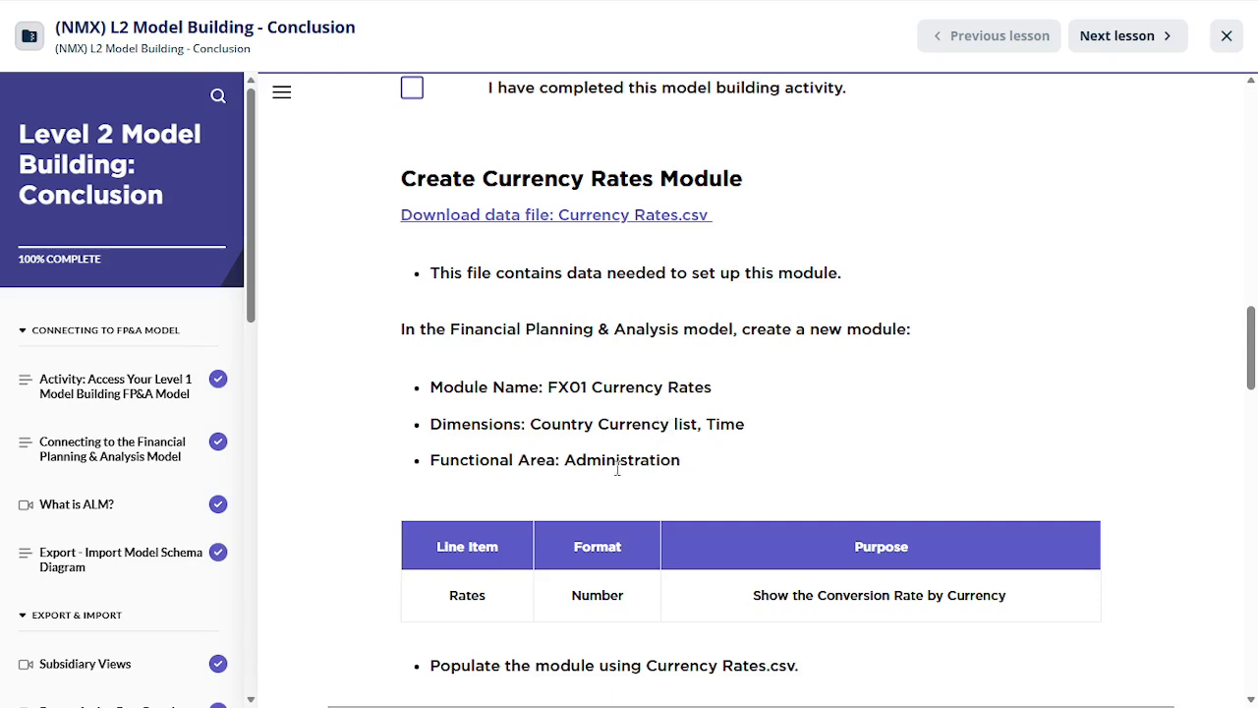
scroll(570, 557, down, 1)
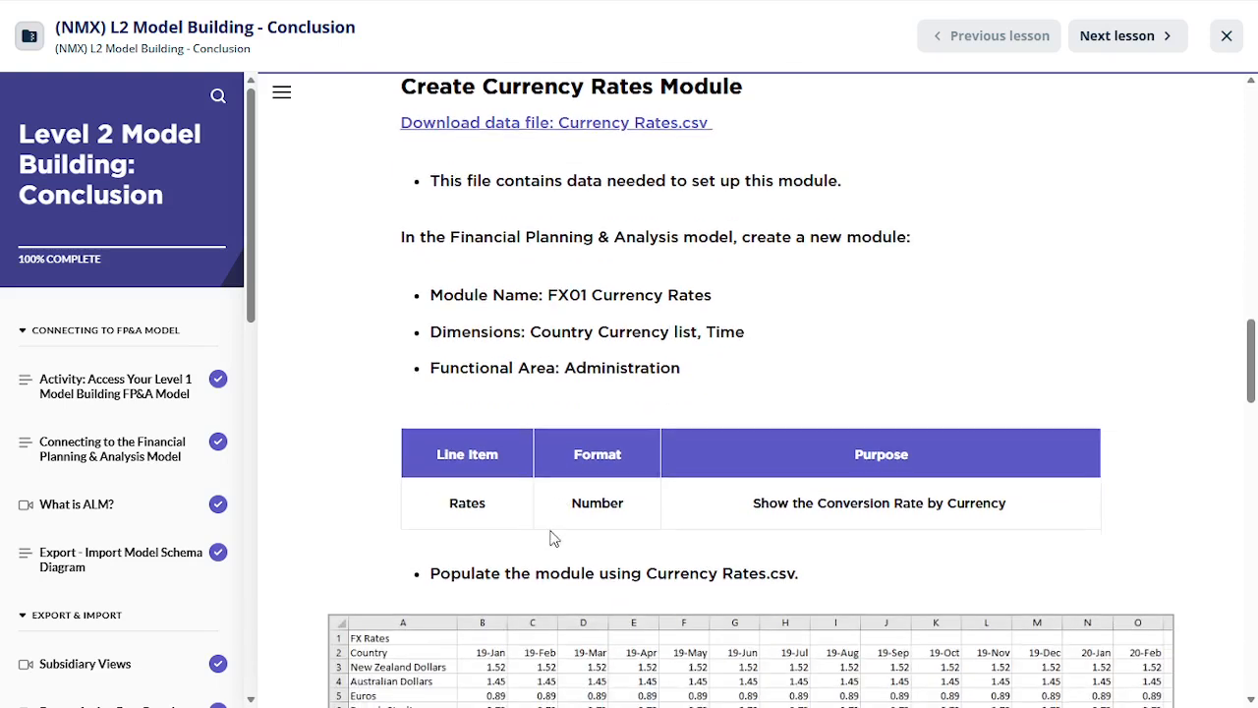
double_click(473, 507)
key(ctrl+c)
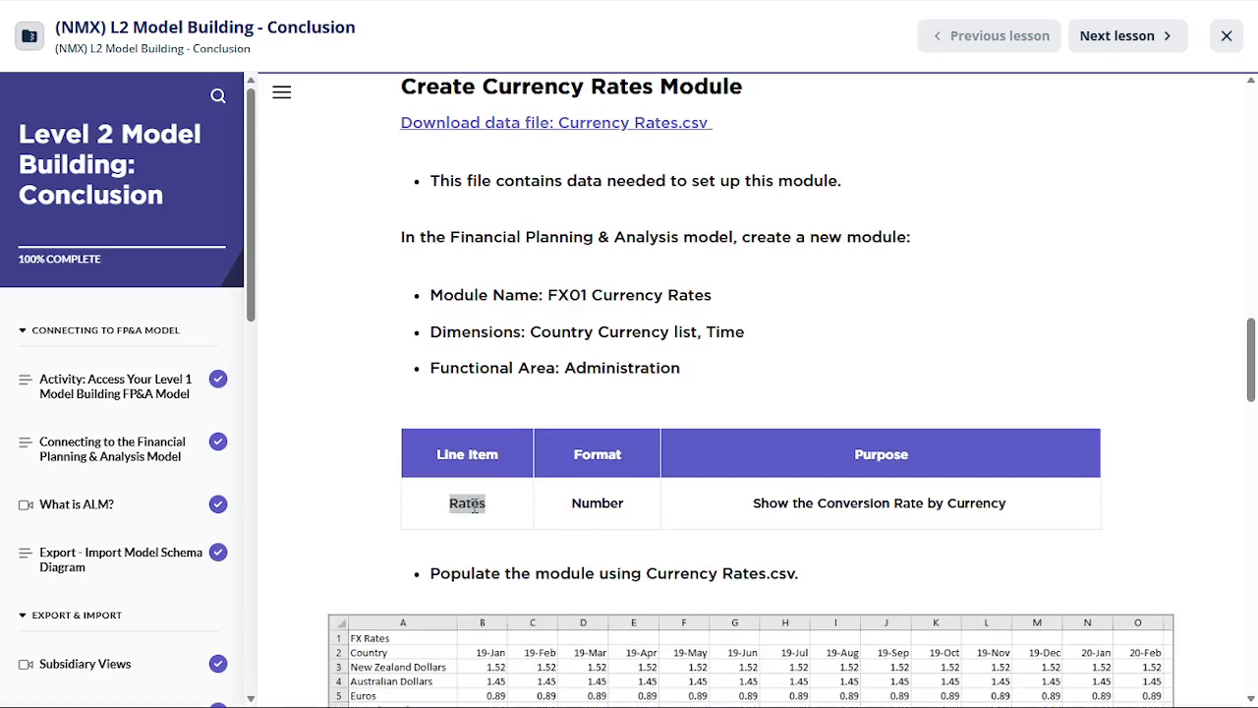
key(alt+Tab)
key(ctrl+v)
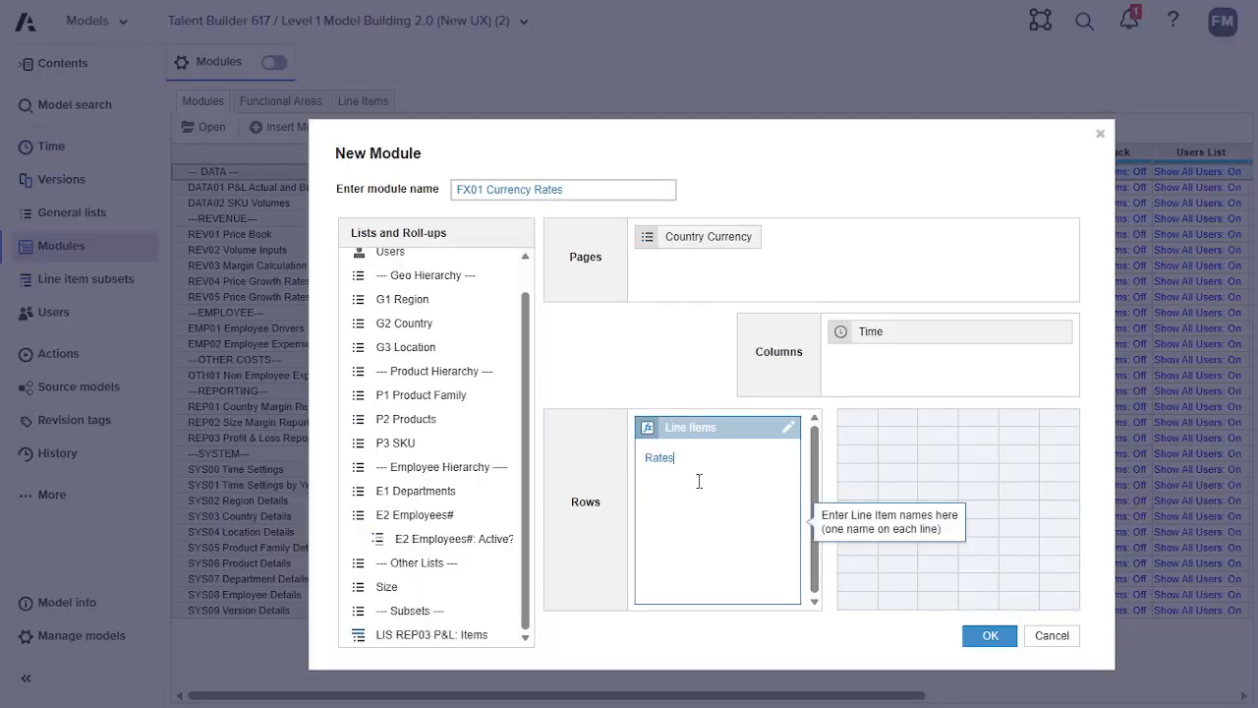
click(993, 636)
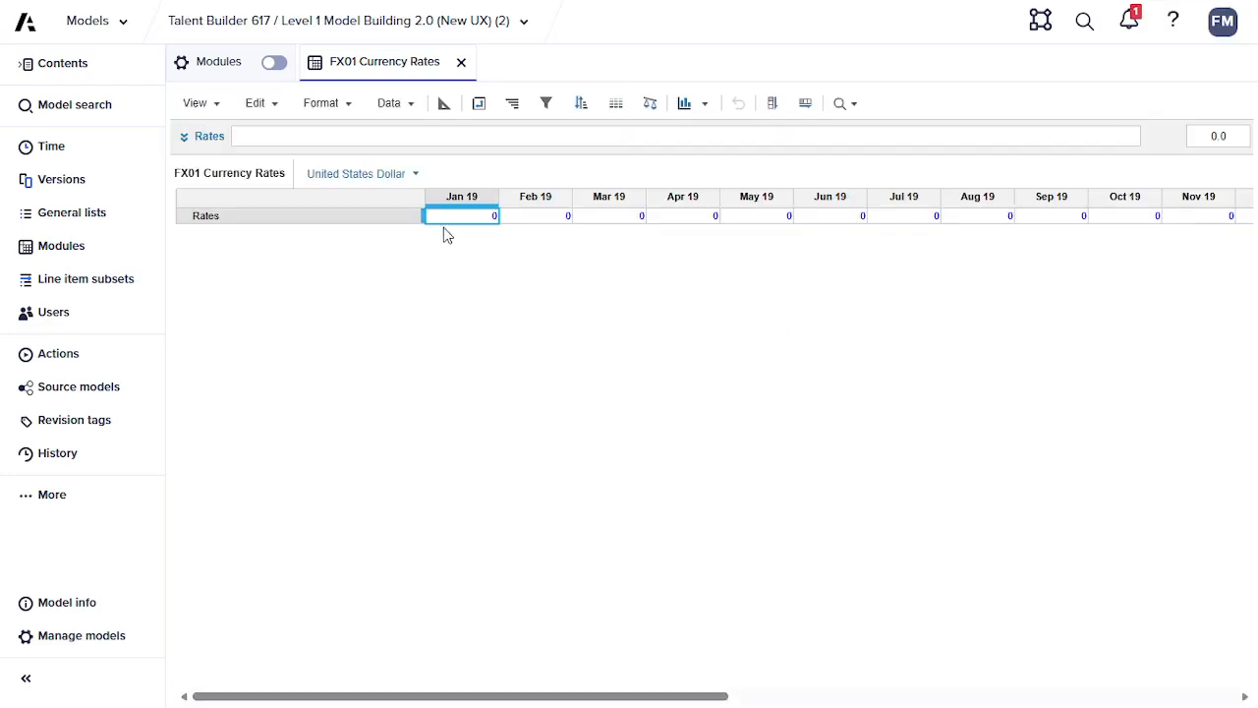
click(443, 106)
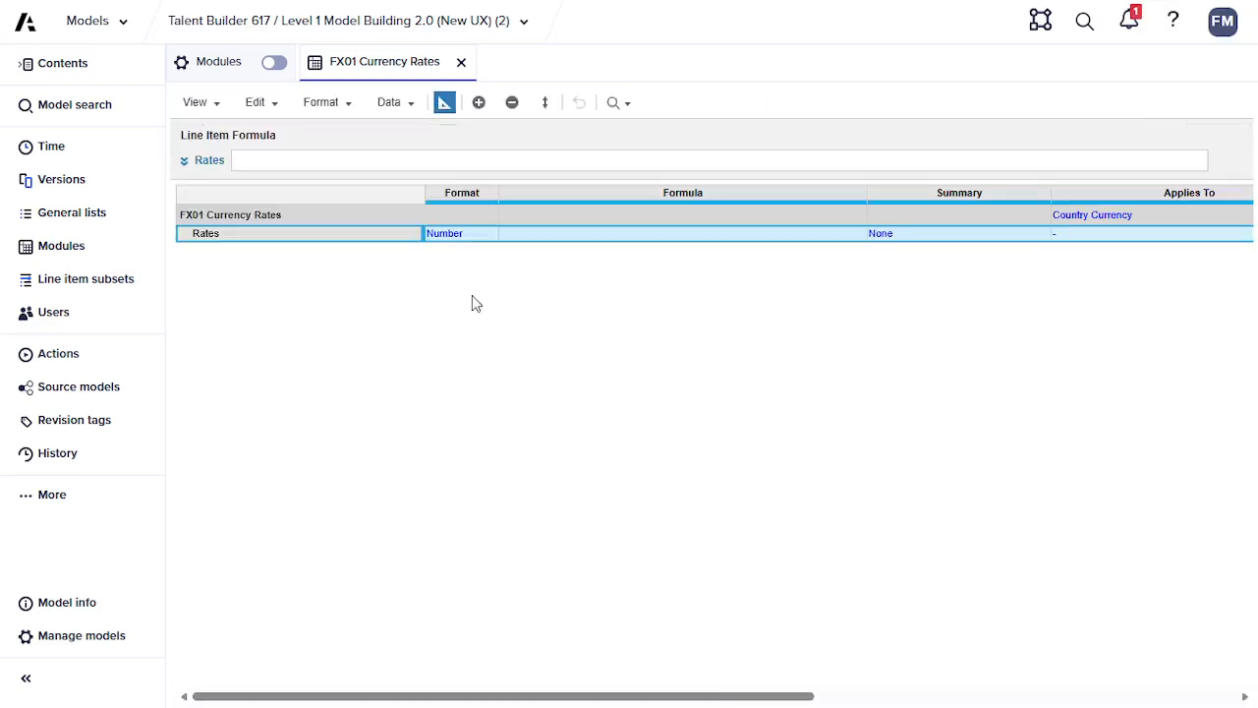
click(442, 106)
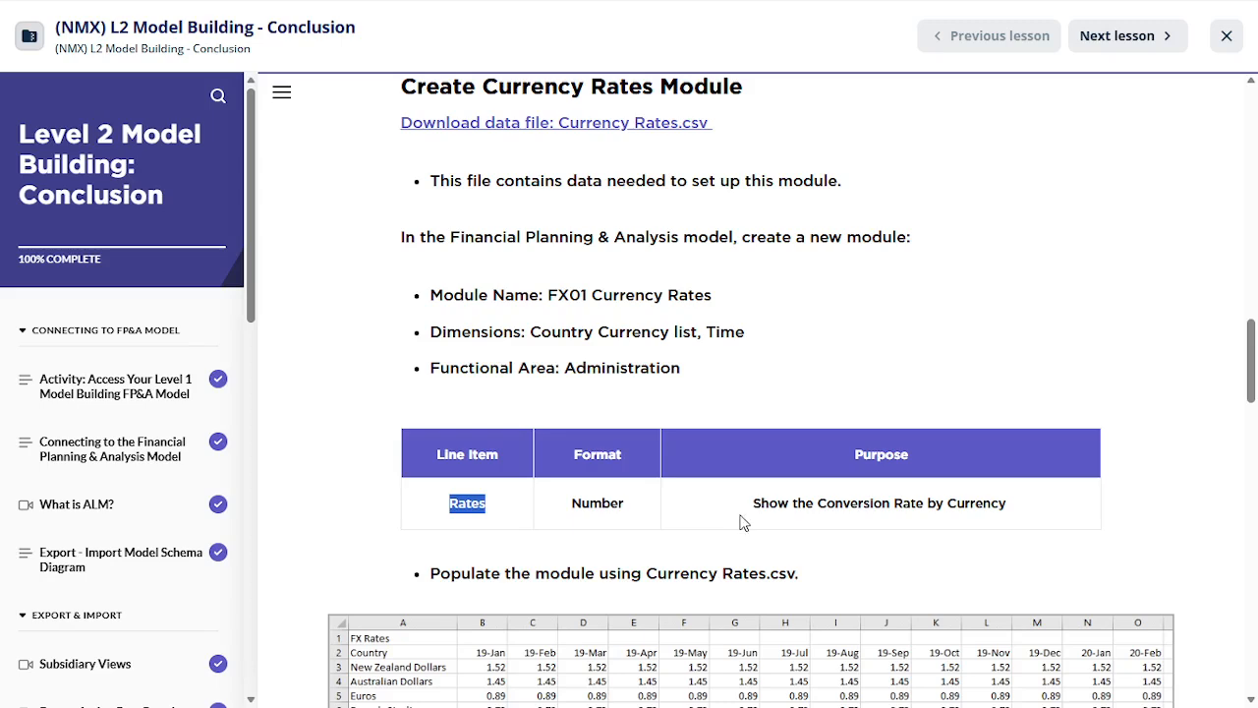
- Review the rates preview in the lesson and download the Currency Rates.csv data file
scroll(742, 523, down, 2)
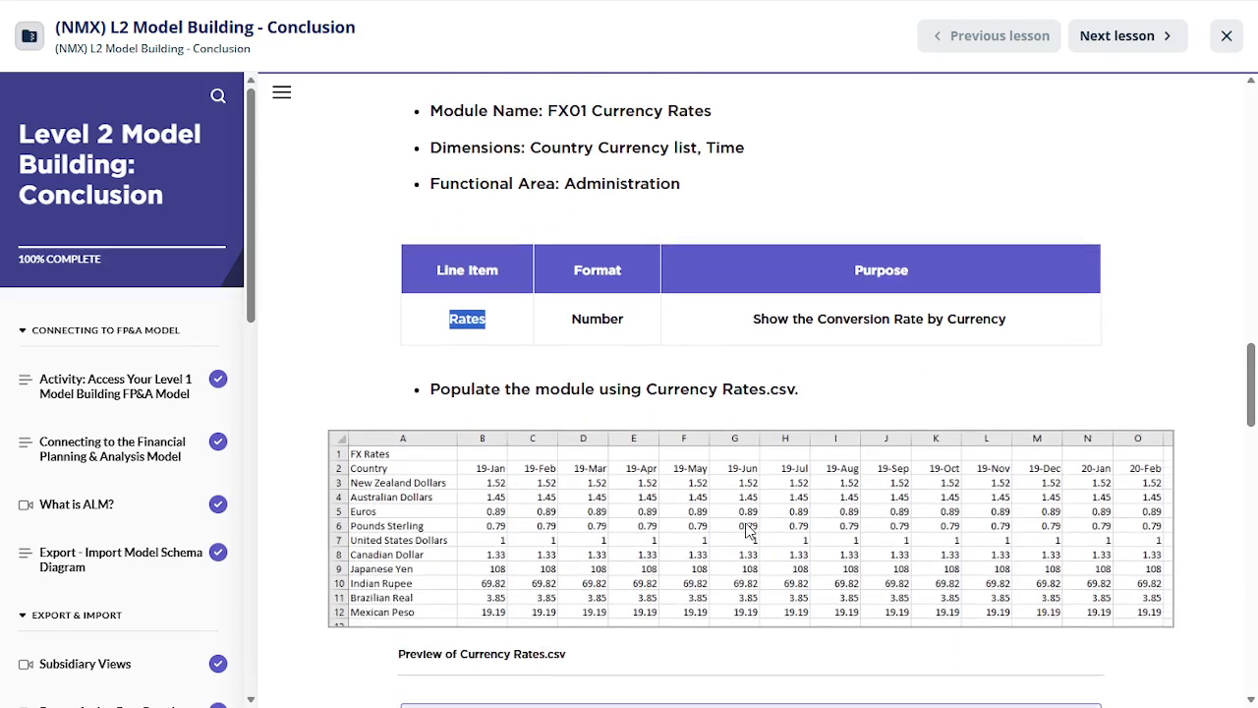
scroll(714, 520, up, 3)
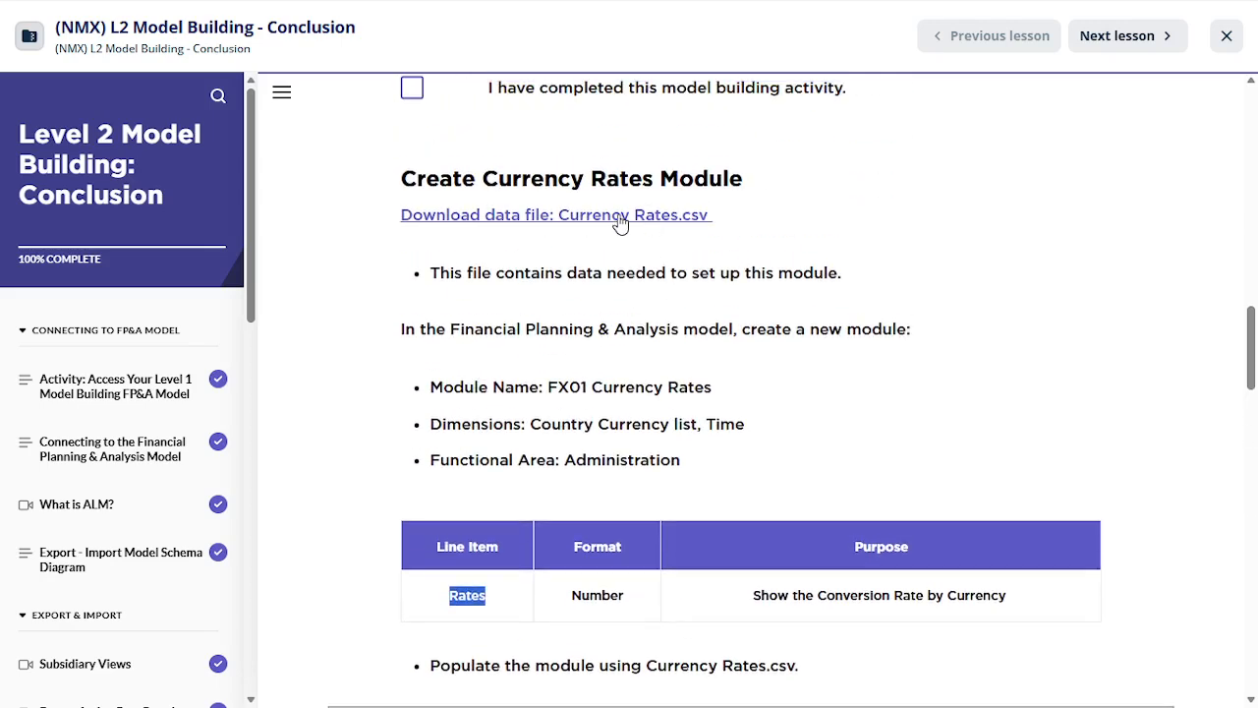
click(624, 218)
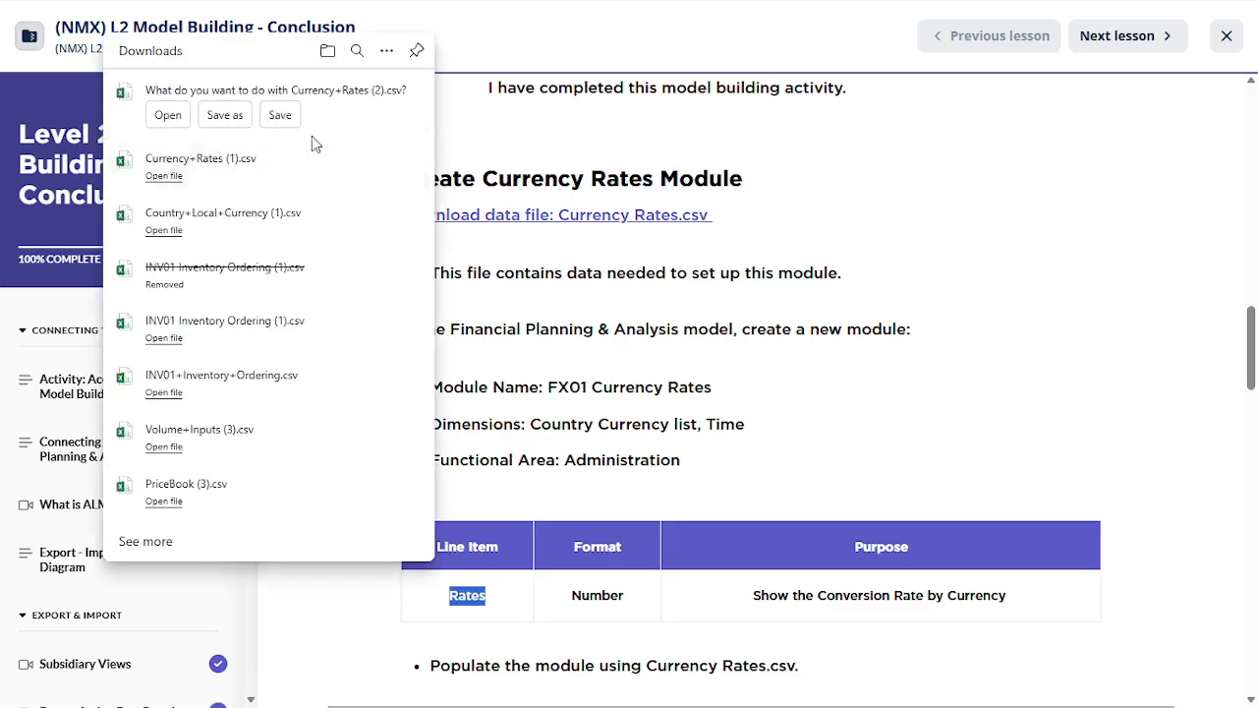
click(280, 115)
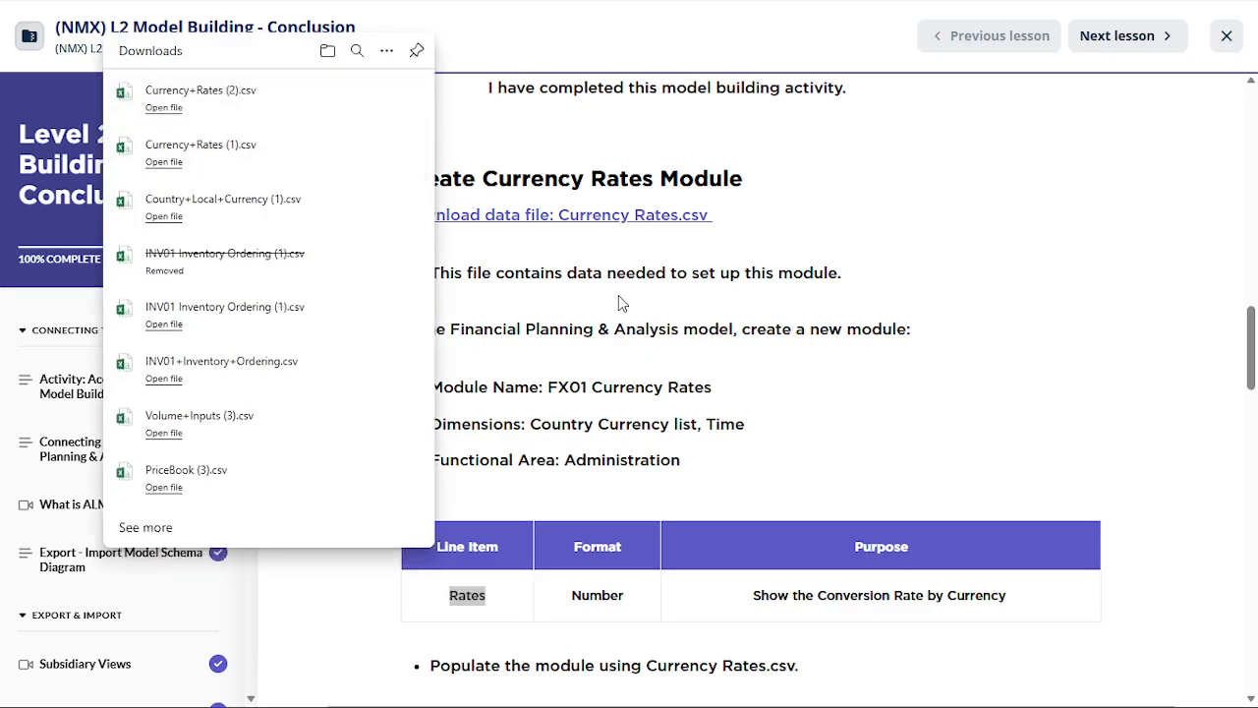
click(714, 260)
- Switch to the Anaplan model and start an import into FX01 Currency Rates, uploading the downloaded Currency+Rates (2).csv file
key(alt+Tab)
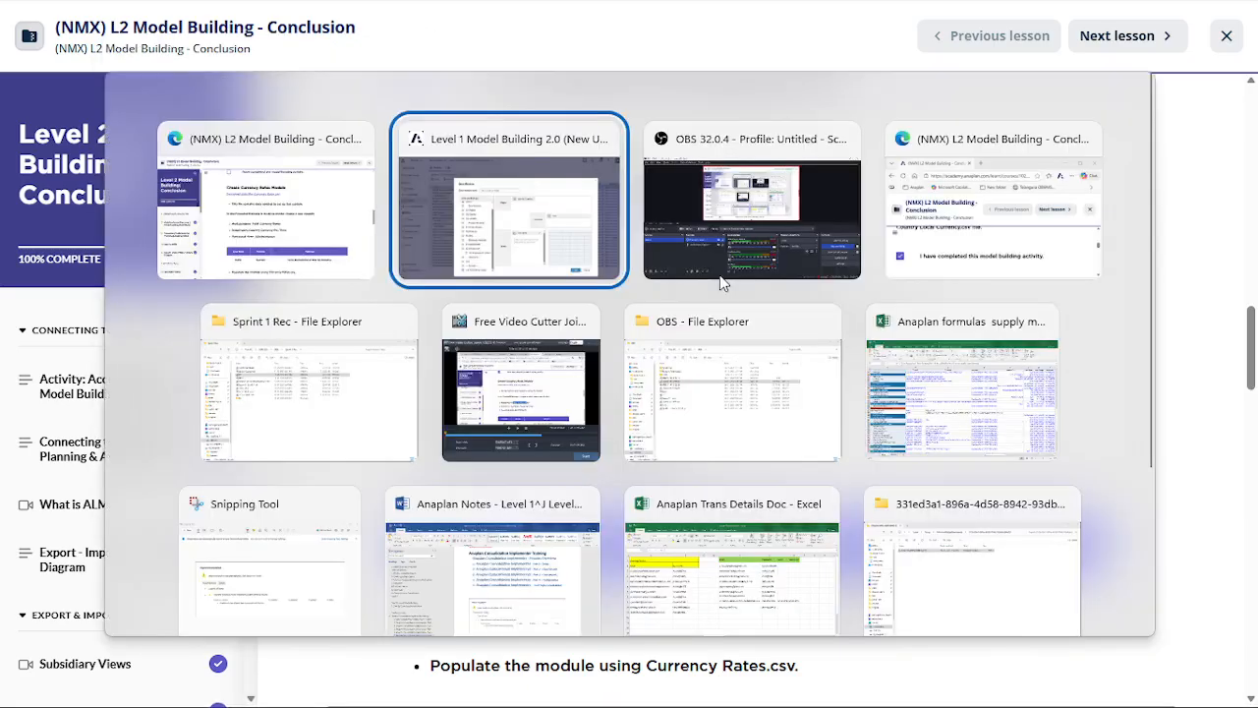
click(394, 104)
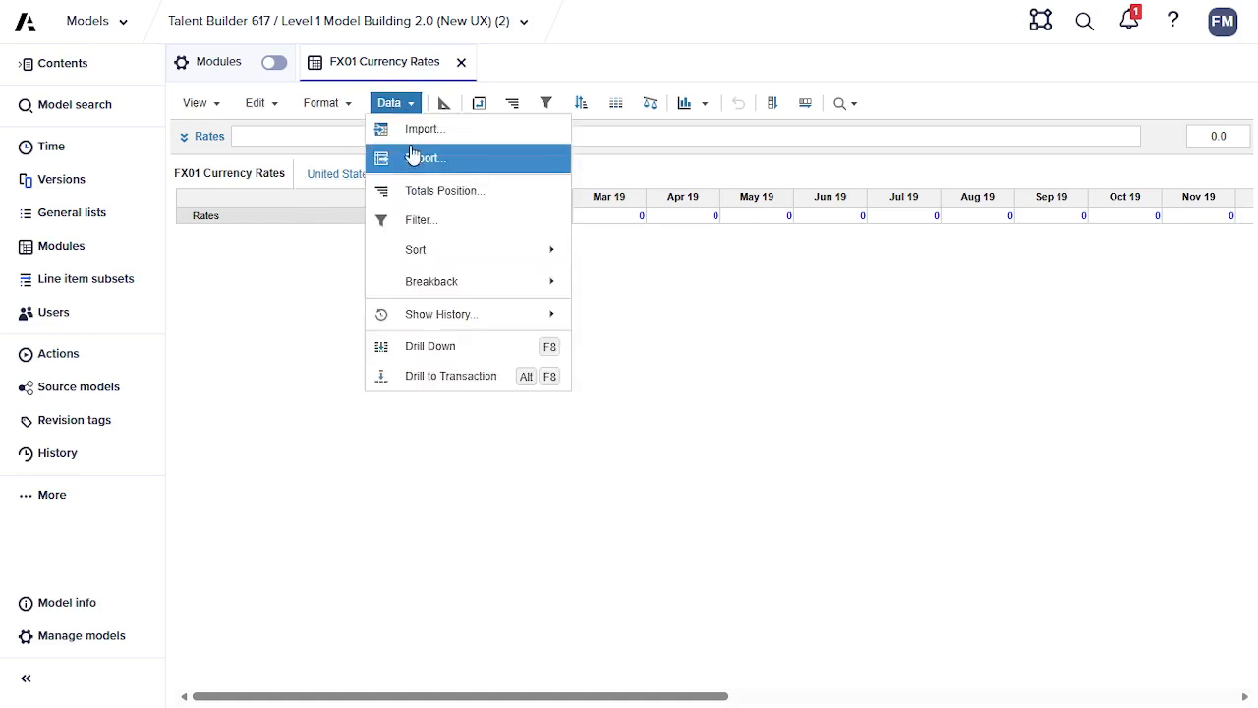
click(429, 129)
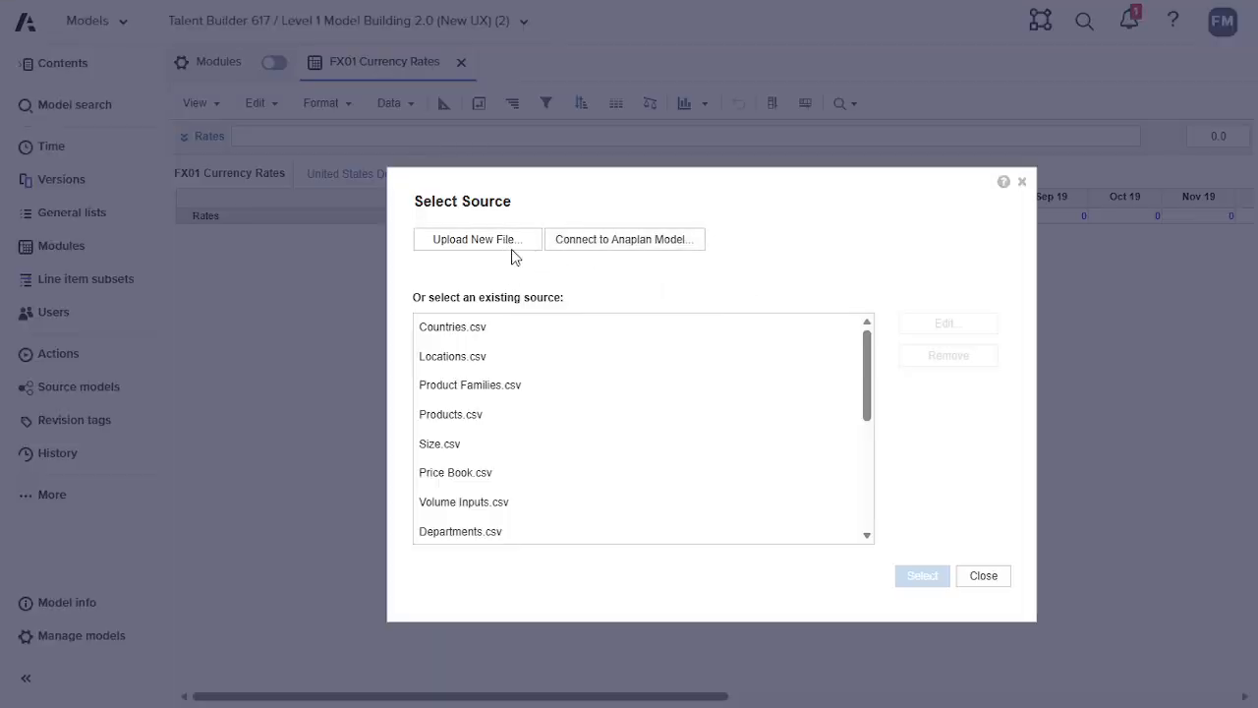
click(511, 254)
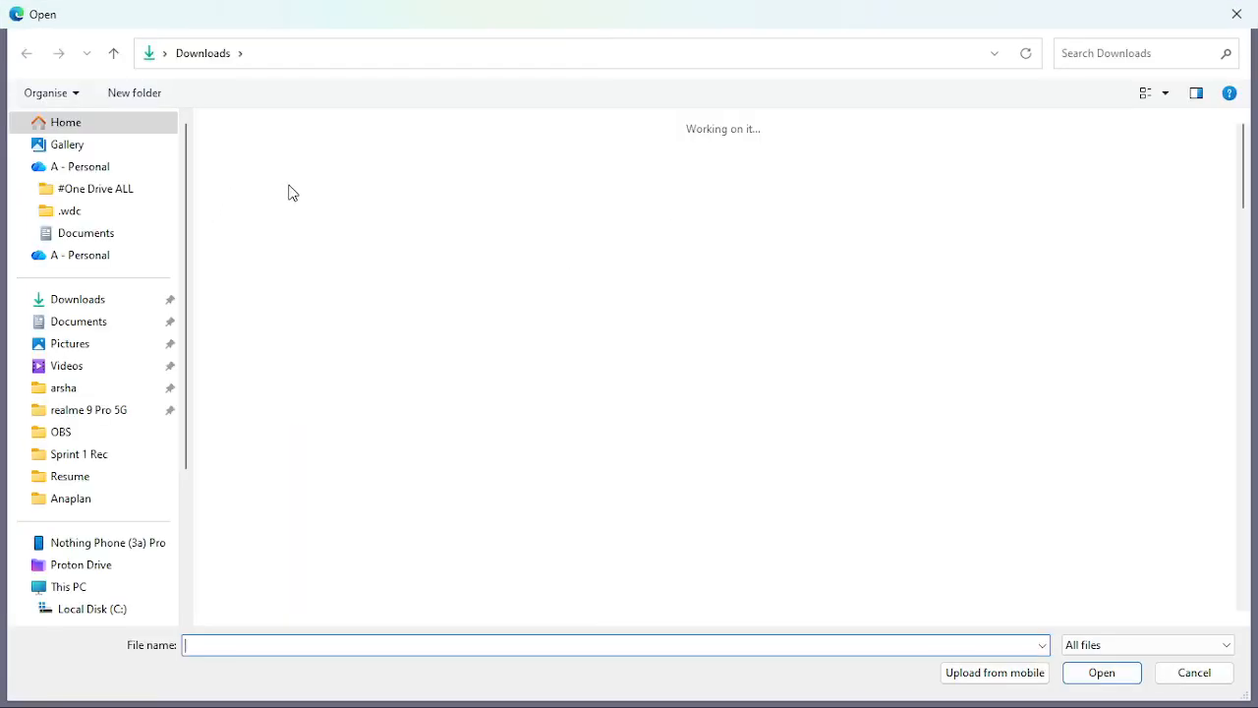
double_click(295, 157)
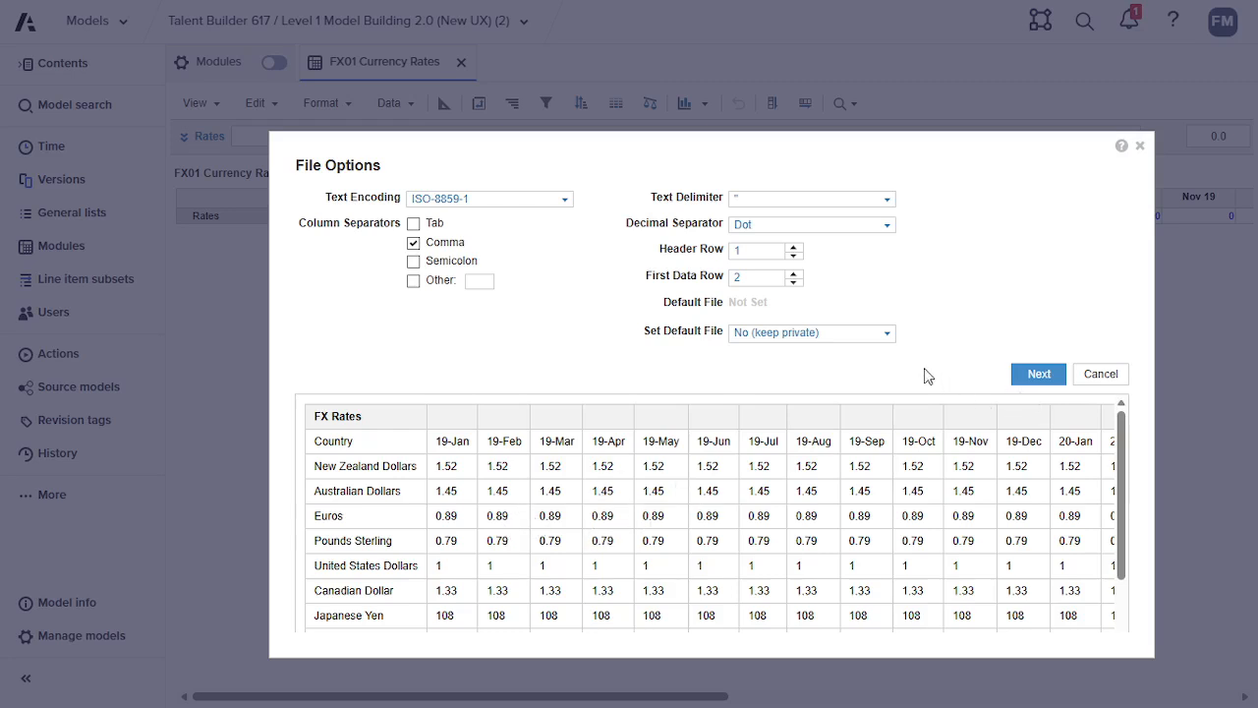
- Set the import file's default to Admins Only and its header row to 2, and proceed to the mapping
click(885, 335)
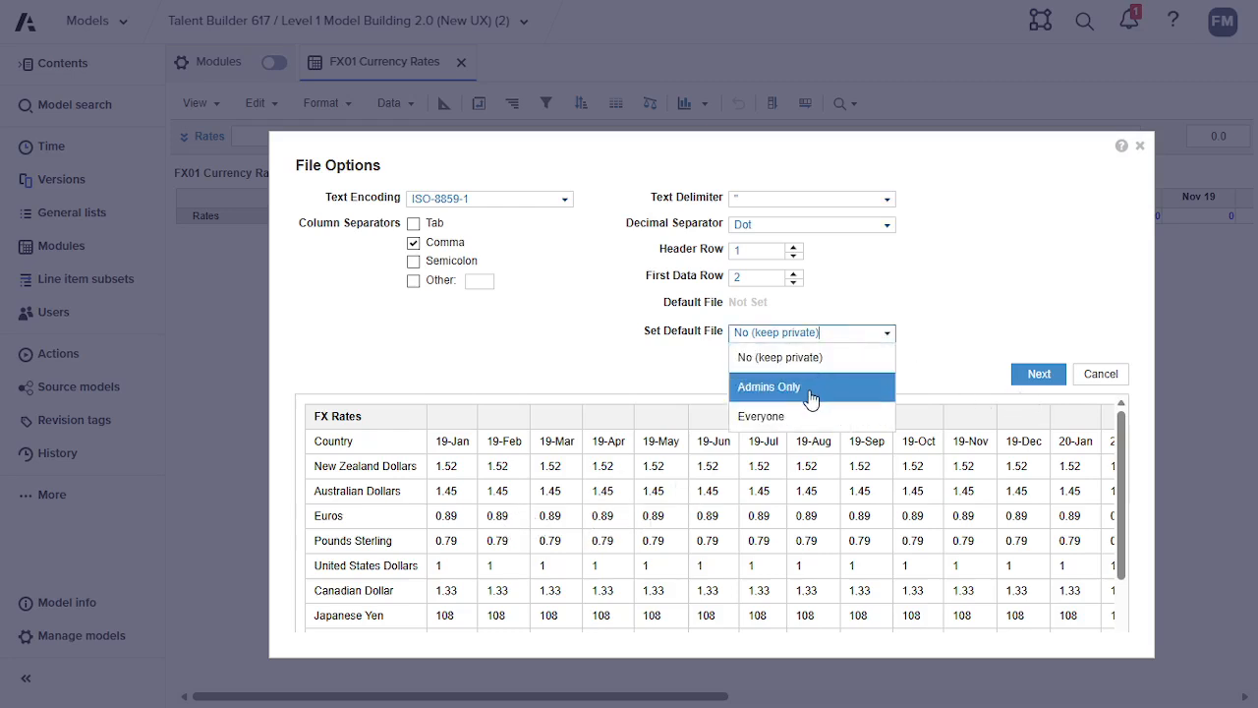
click(812, 389)
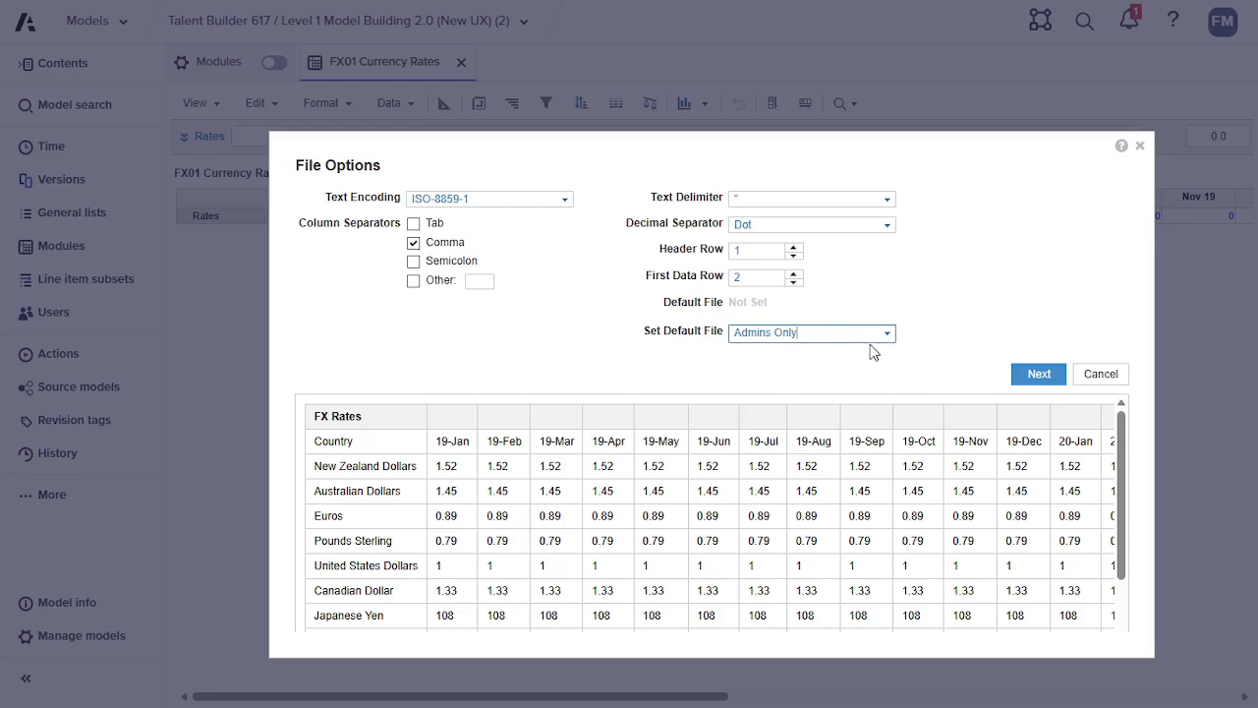
click(793, 249)
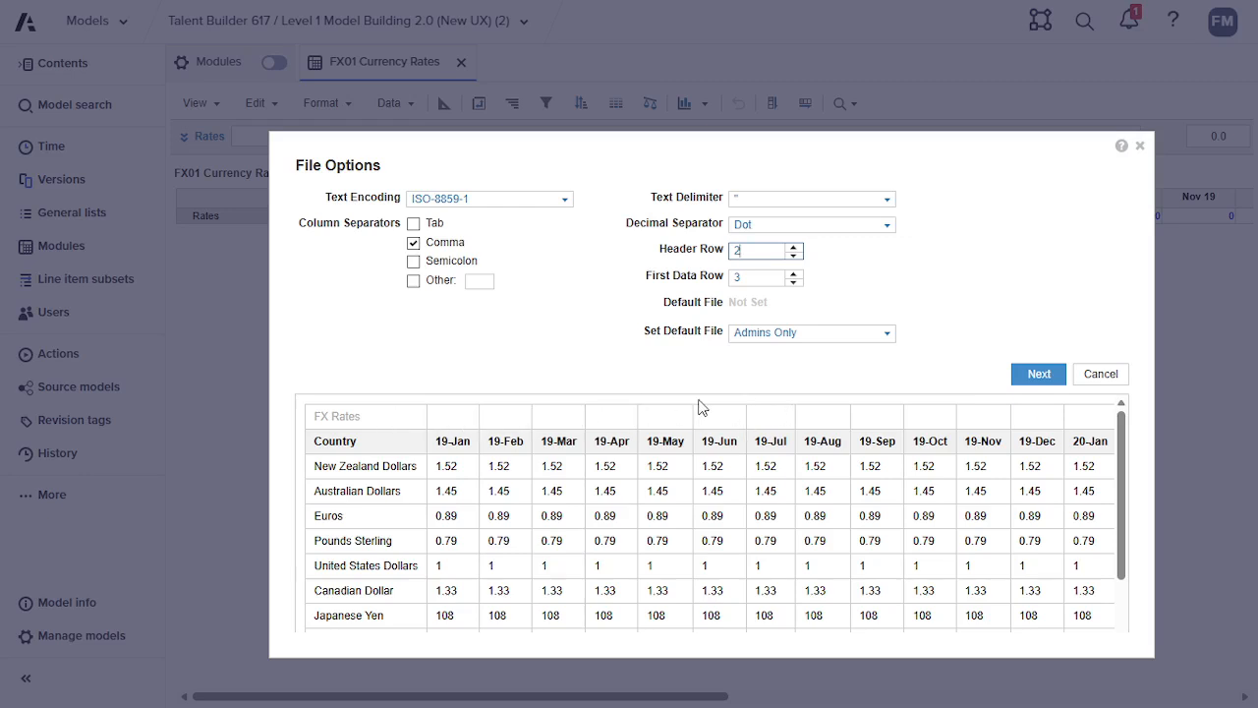
click(1039, 375)
click(895, 454)
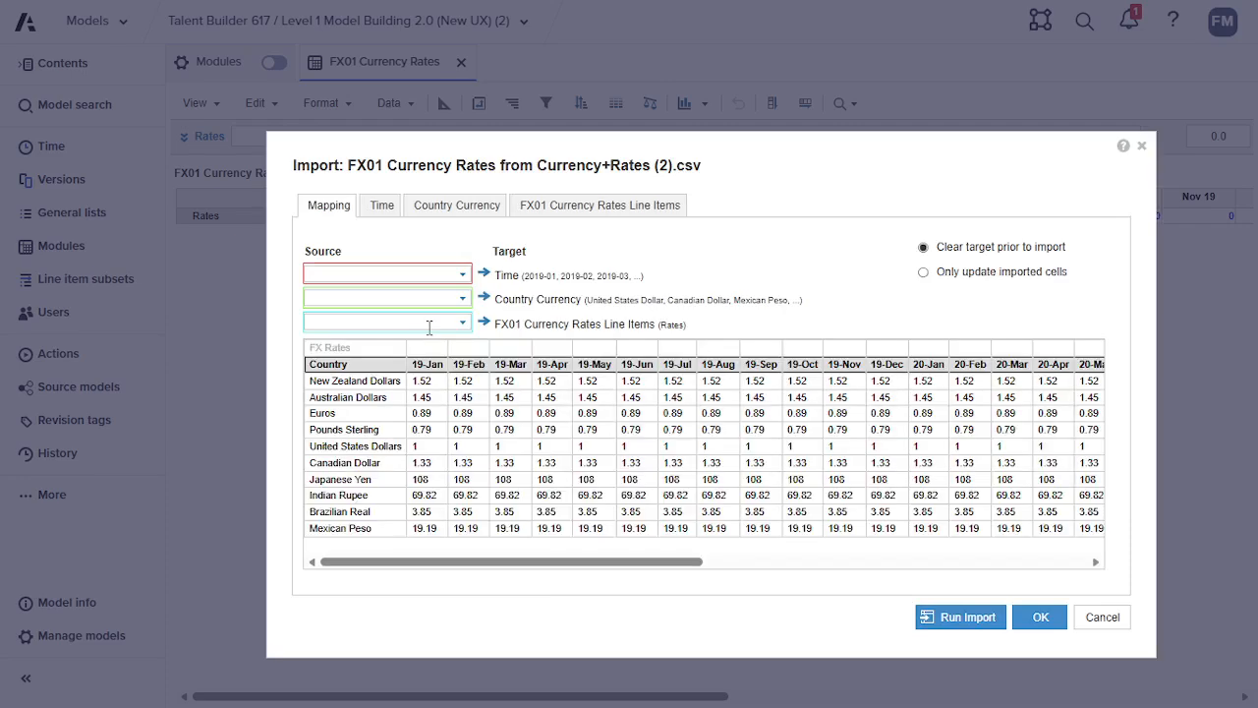
- Map Time to (Column Headers), Country Currency to Column 1: Country, and the line items to Fixed line item
click(461, 275)
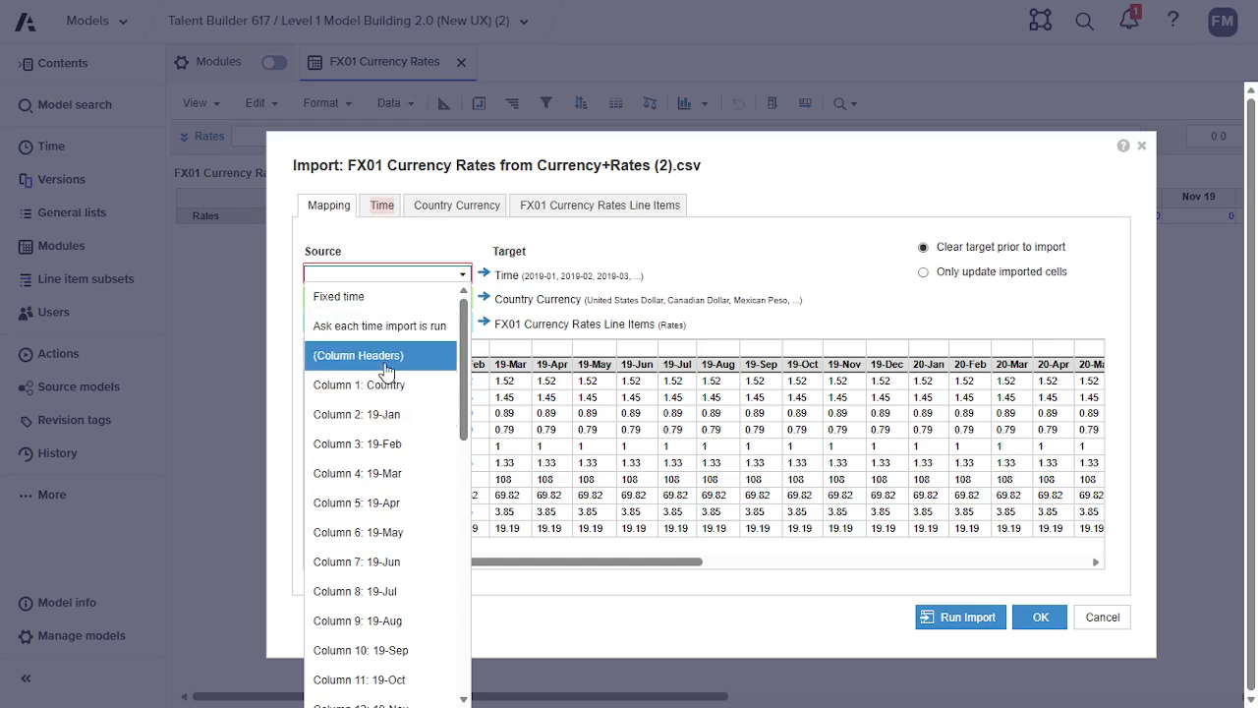
click(398, 355)
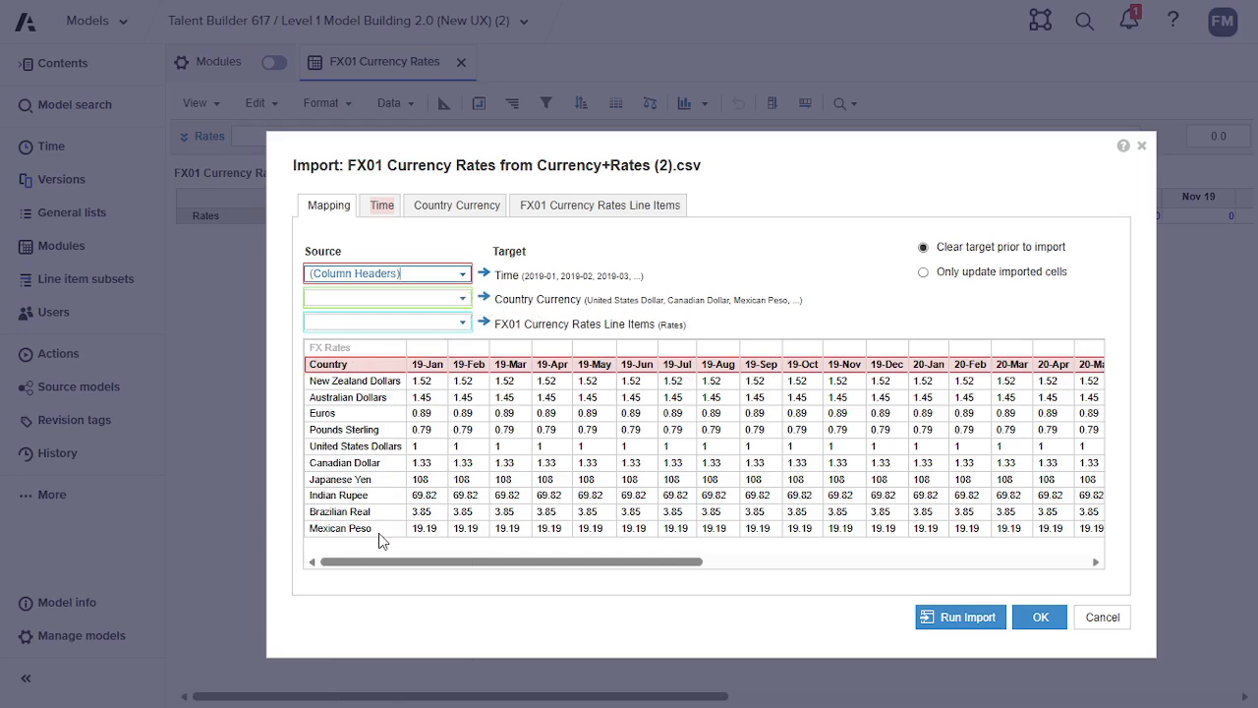
click(462, 299)
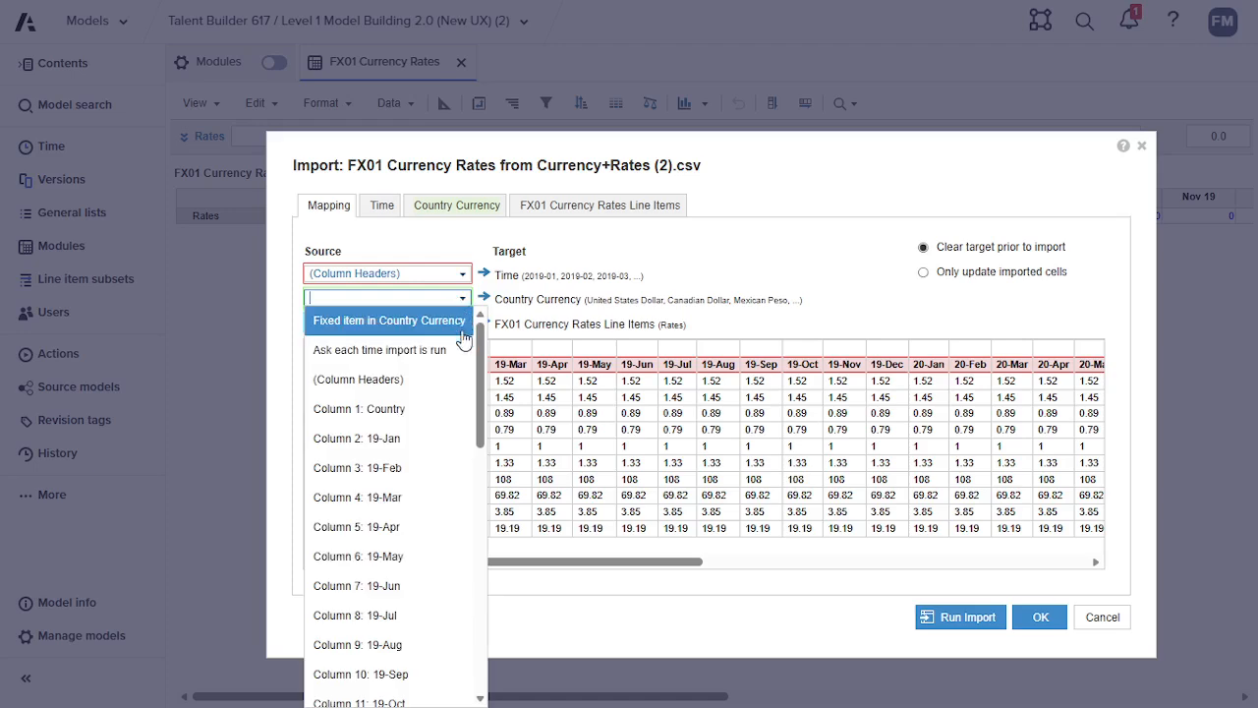
click(424, 411)
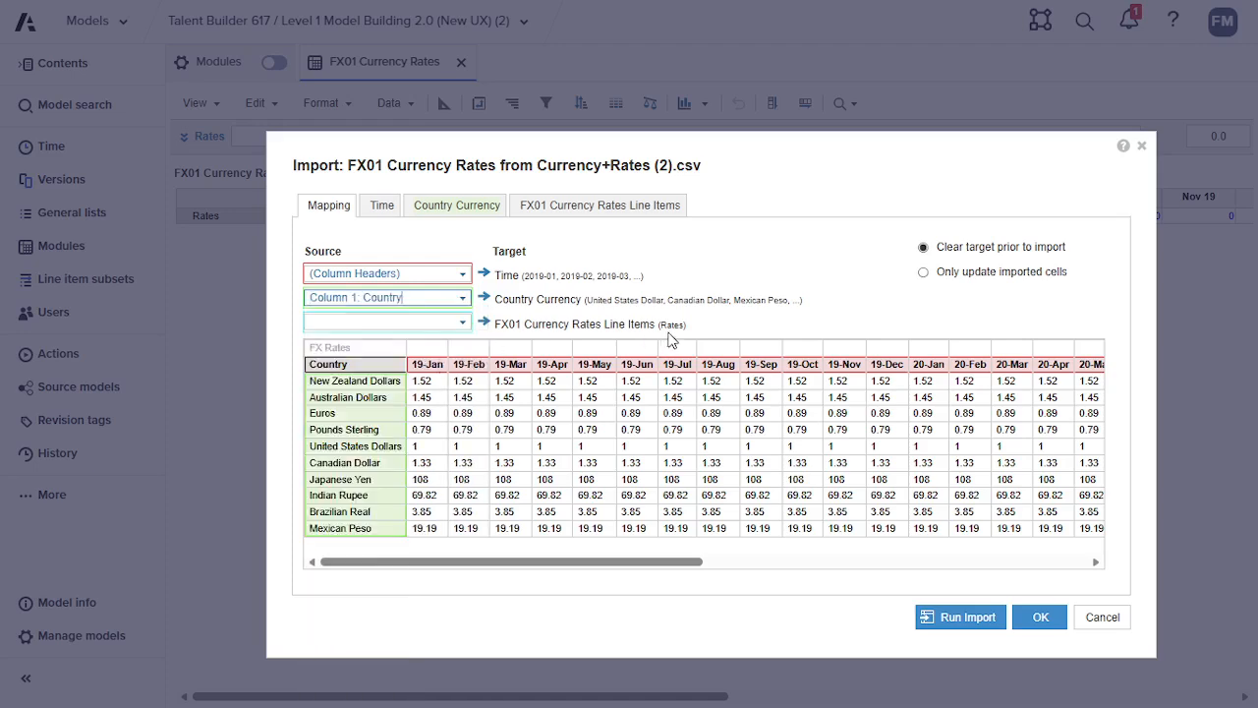
click(462, 324)
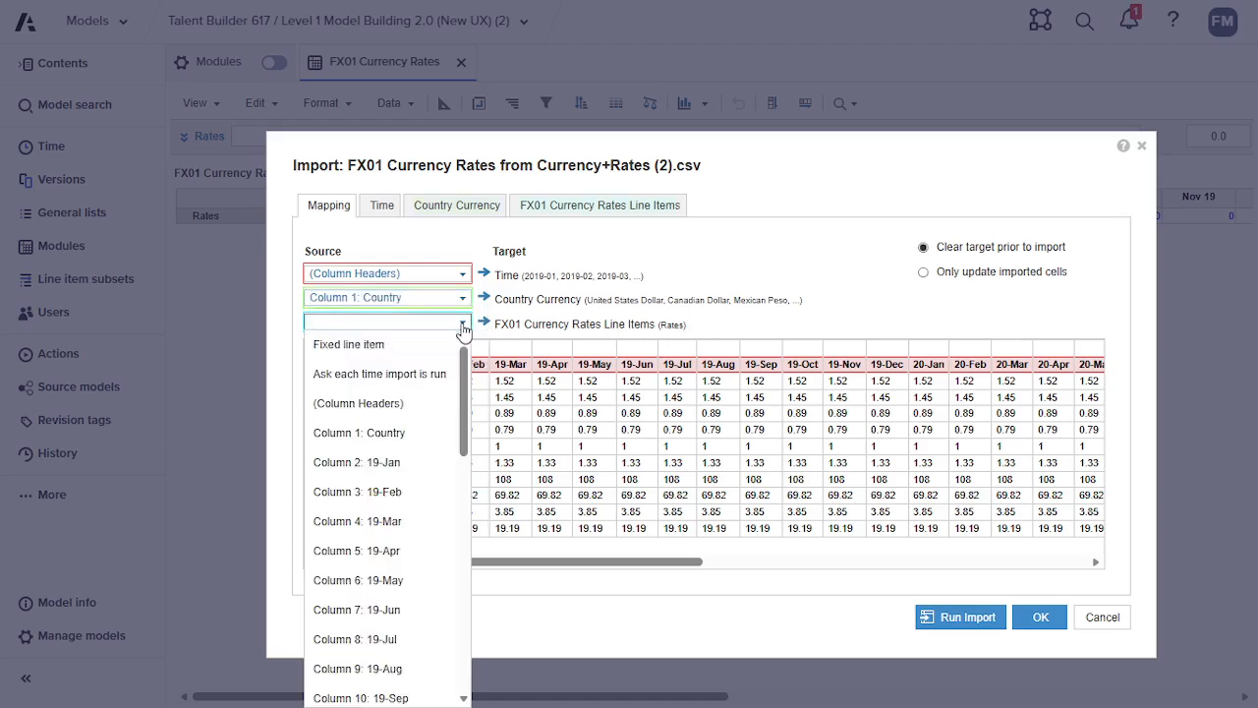
click(395, 346)
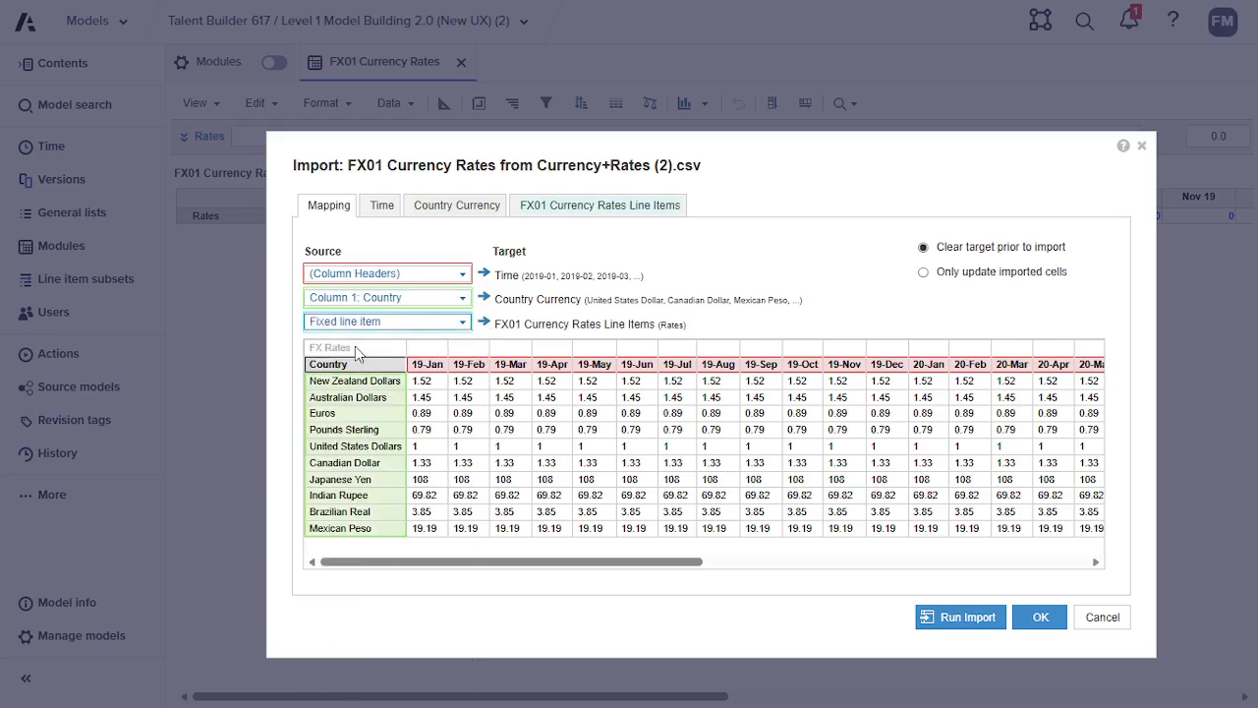
- Check the source's month headers and set the time mapping to Periods
click(379, 209)
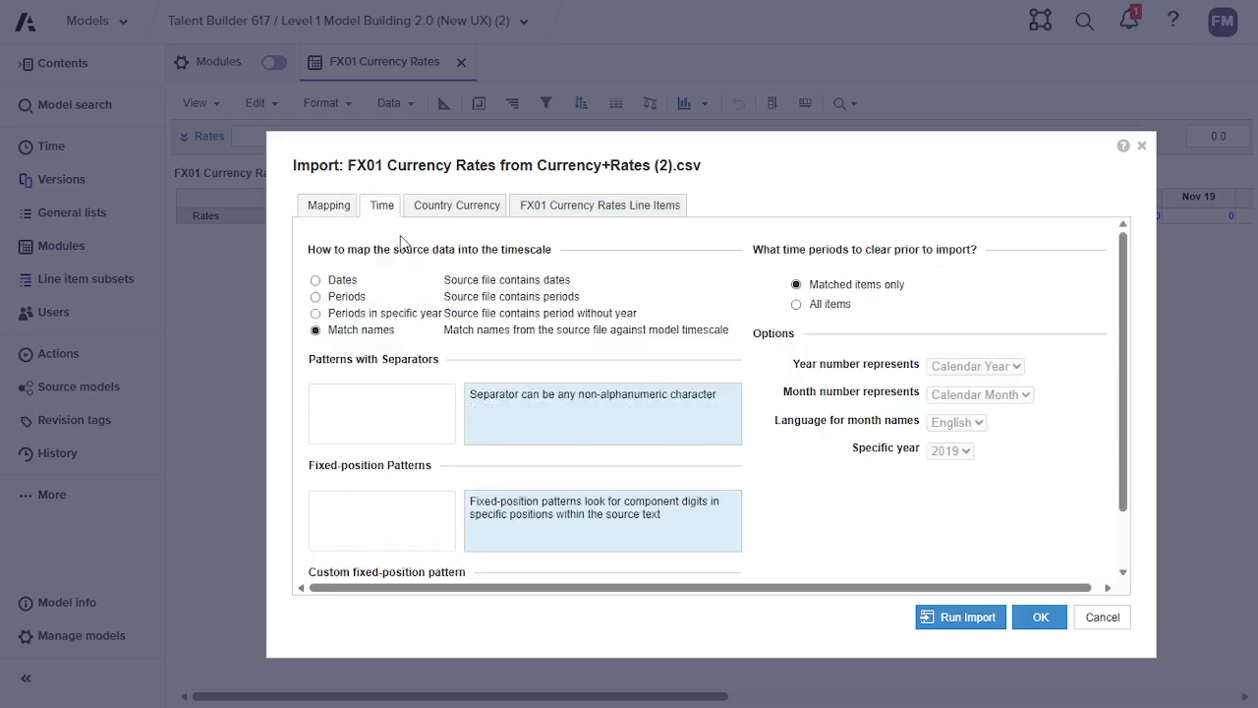
click(332, 214)
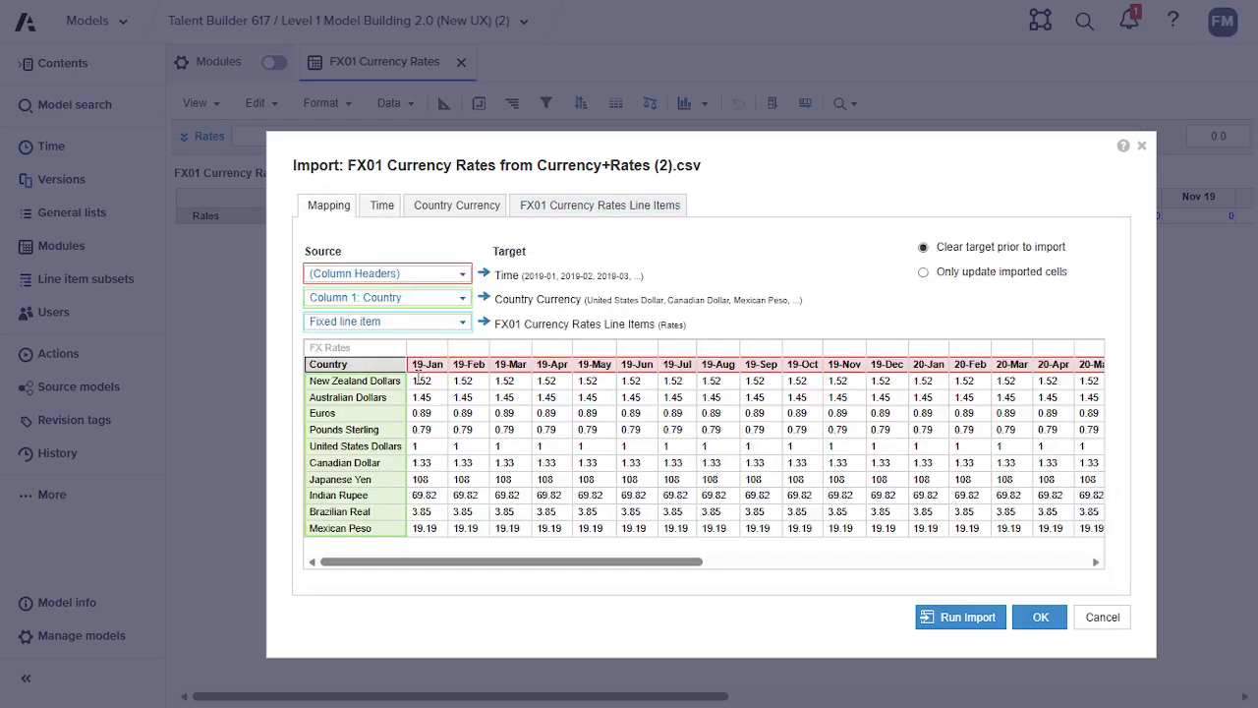
click(380, 206)
click(314, 297)
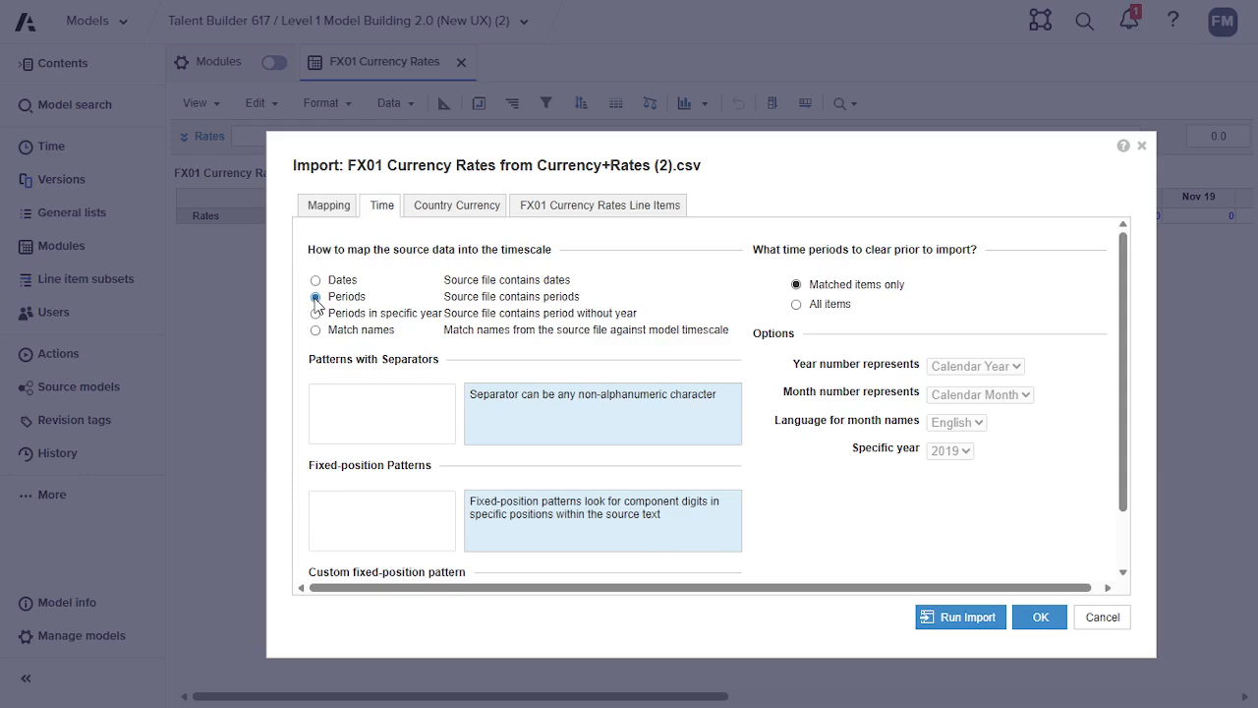
- Switch Country Currency to manual item mapping and map New Zealand Dollars to New Zealand Dollar and Australian Dollars to Australian Dollar
click(432, 208)
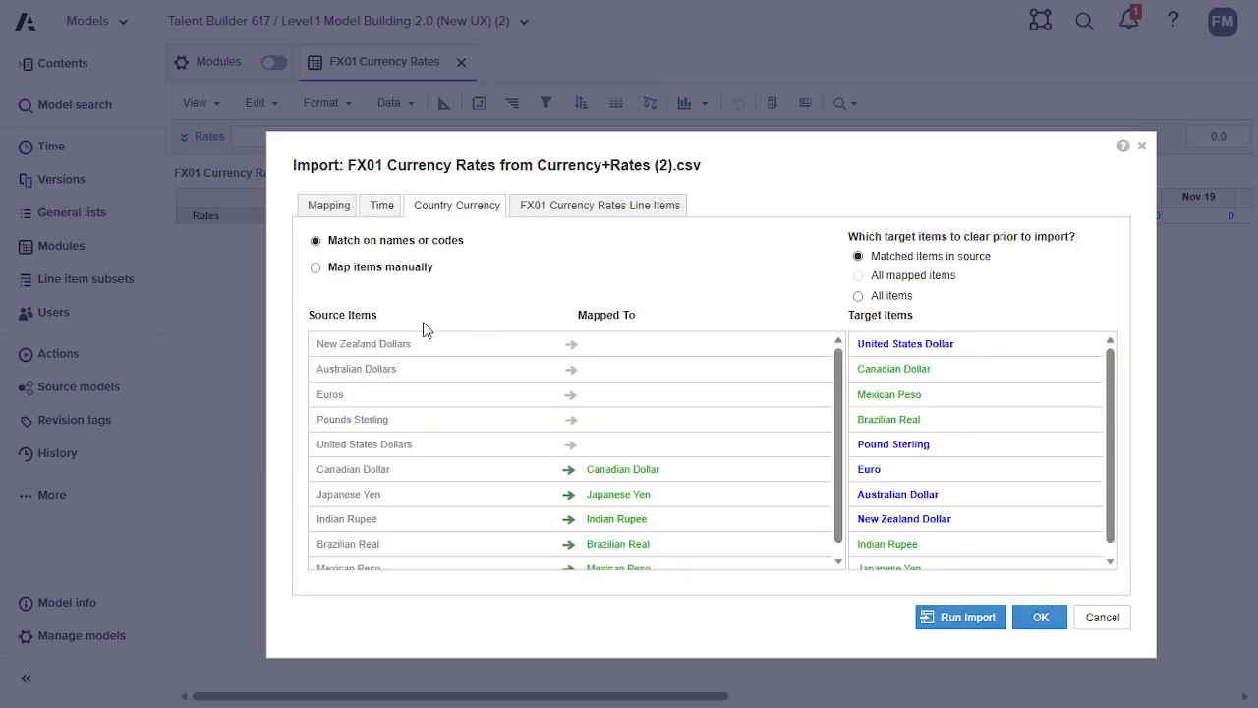
click(315, 270)
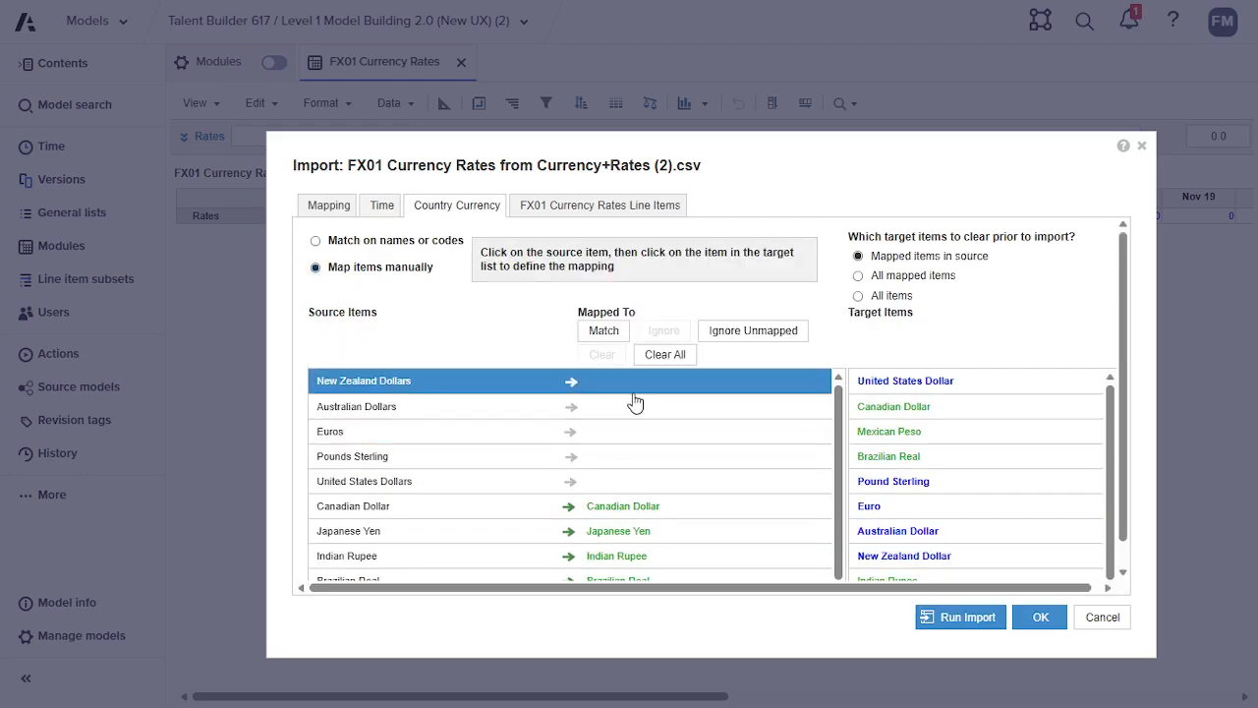
click(551, 382)
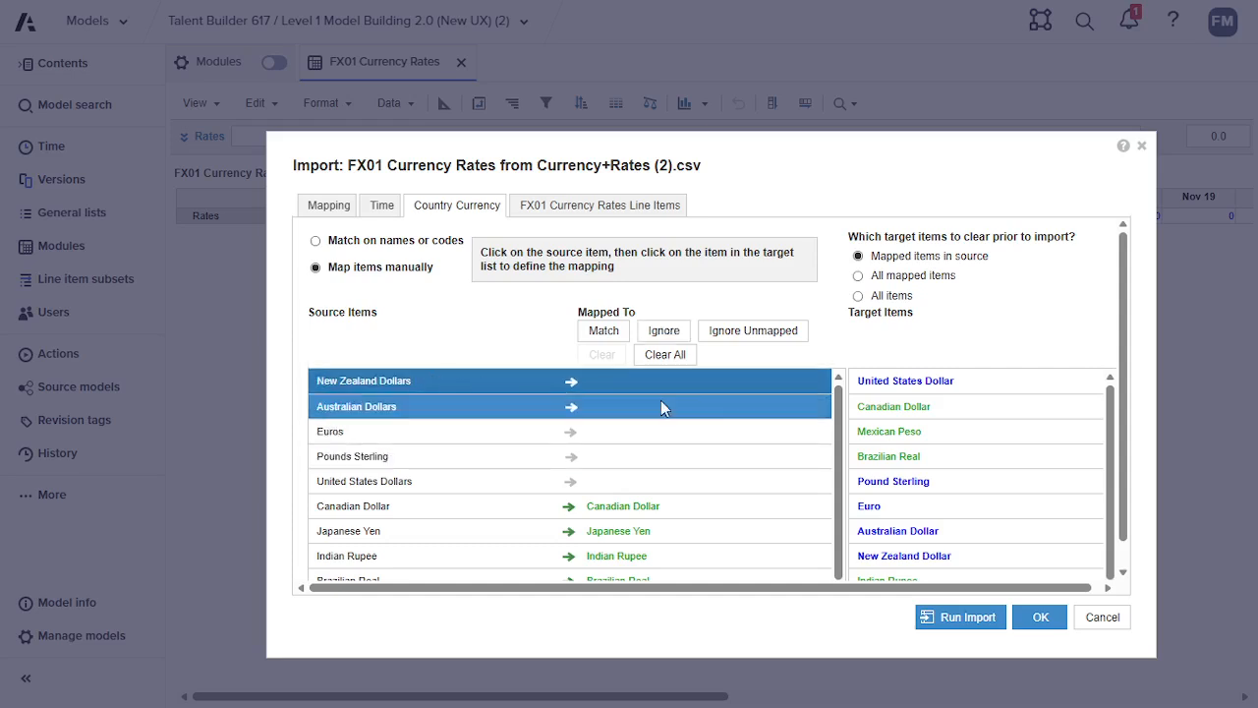
click(911, 559)
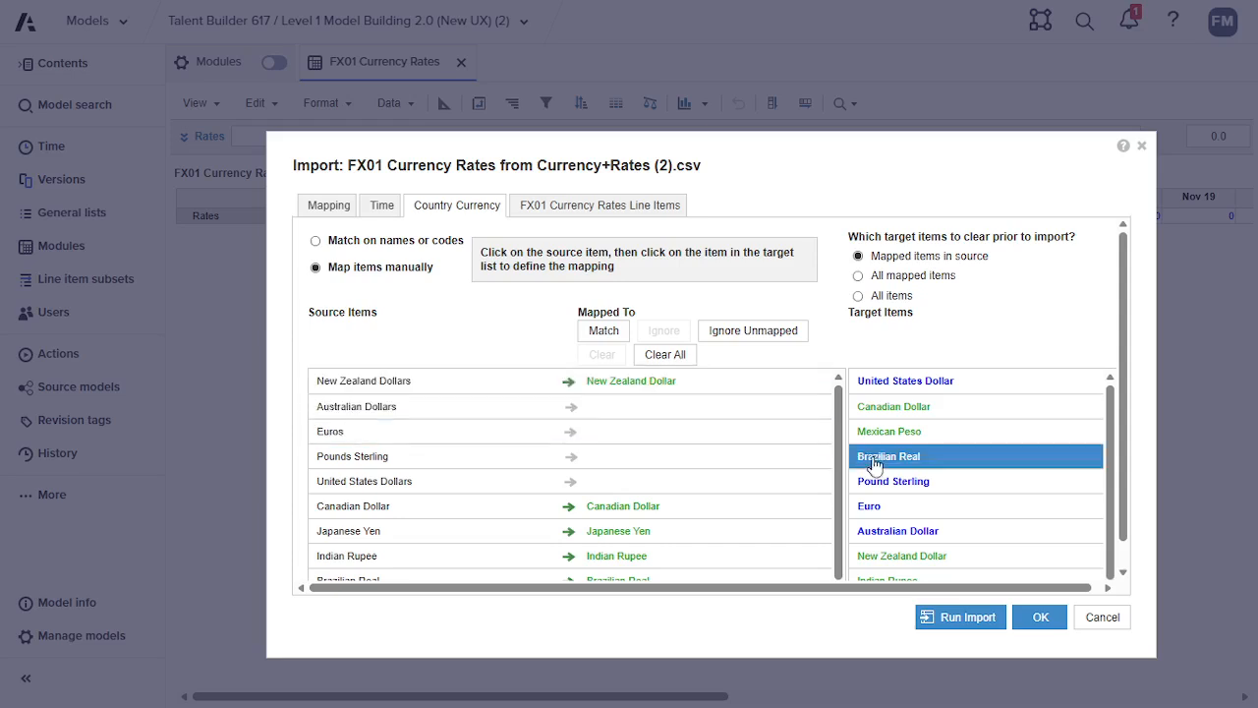
click(415, 413)
click(934, 532)
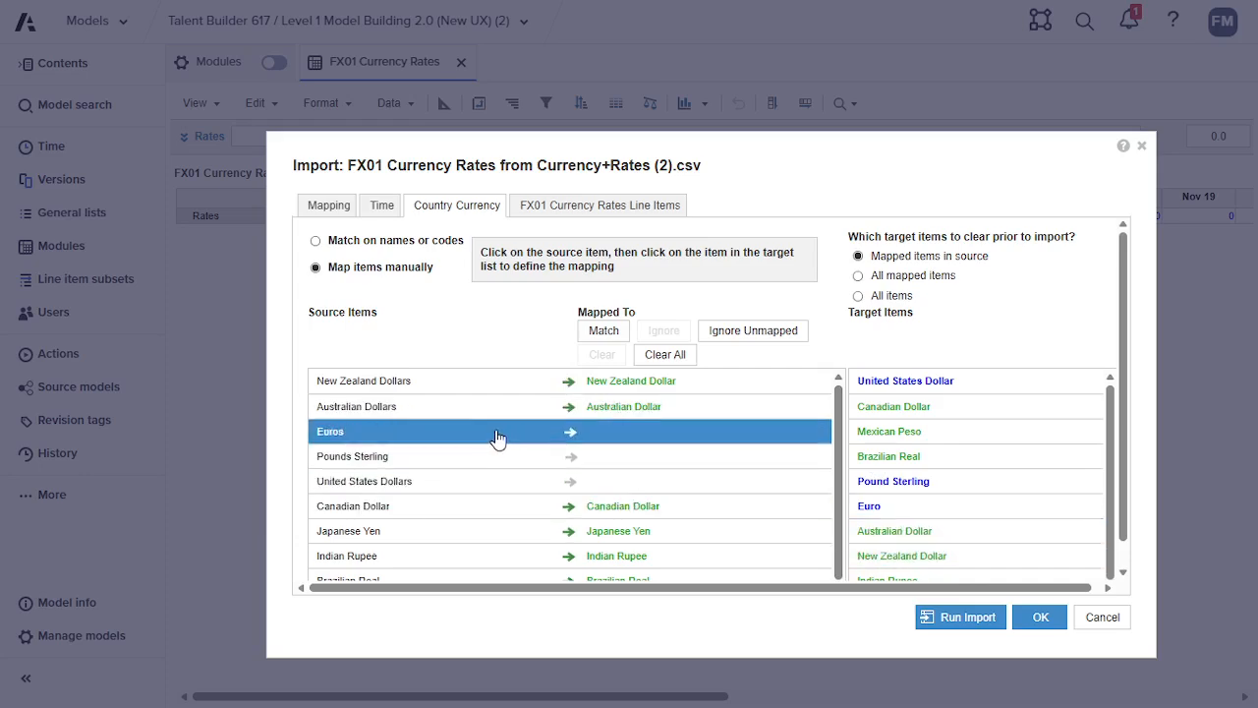
- Map Euros to Euro, Pounds Sterling to Pound Sterling, and United States Dollars to United States Dollar
click(496, 437)
click(534, 457)
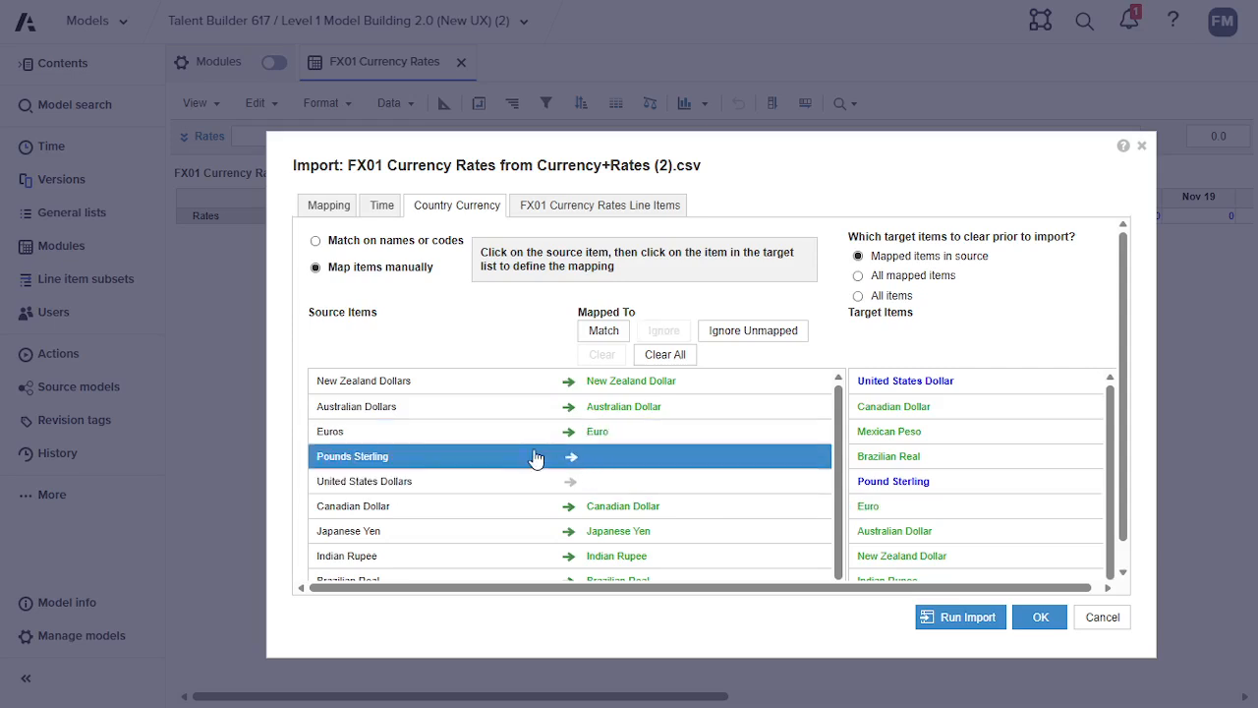
click(890, 484)
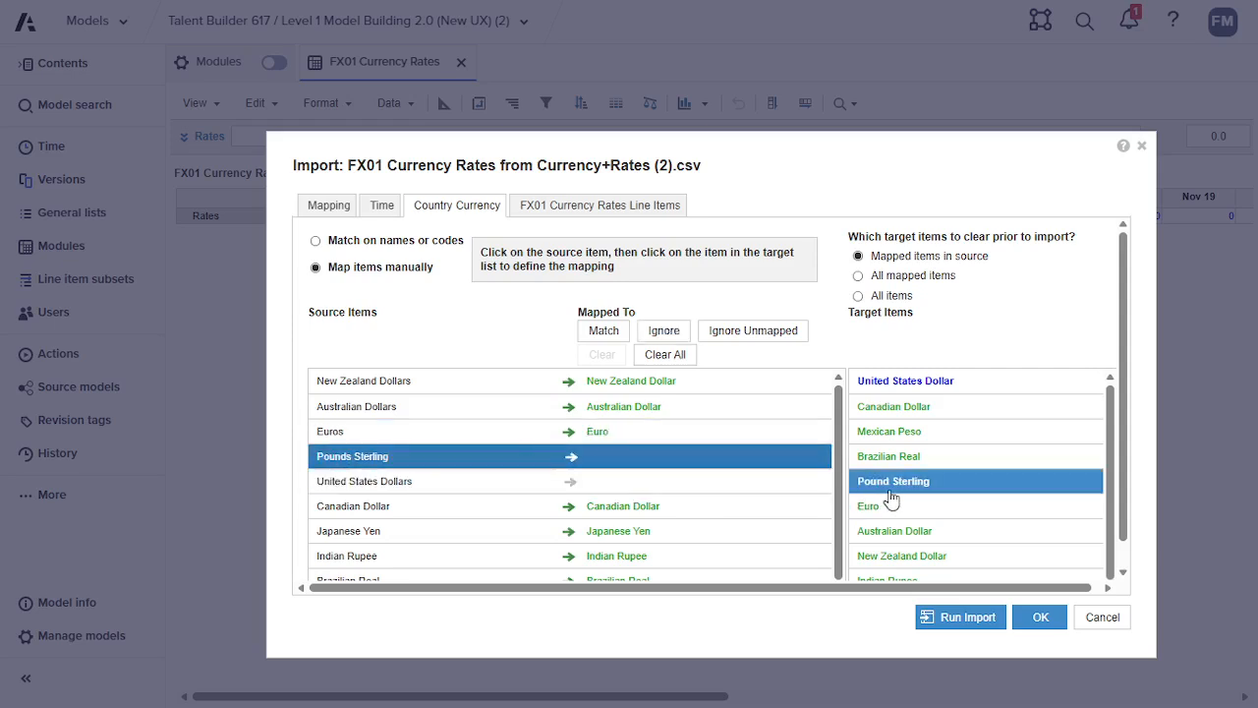
click(467, 484)
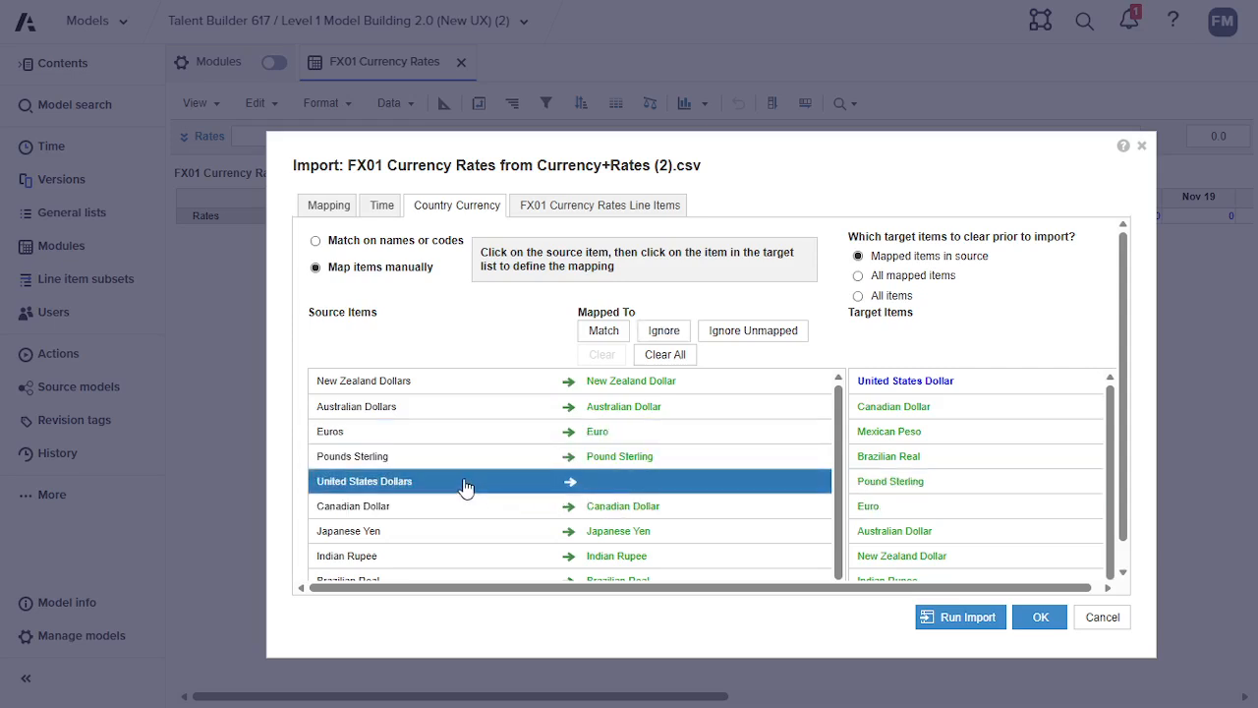
click(894, 383)
scroll(708, 501, down, 1)
scroll(721, 531, up, 1)
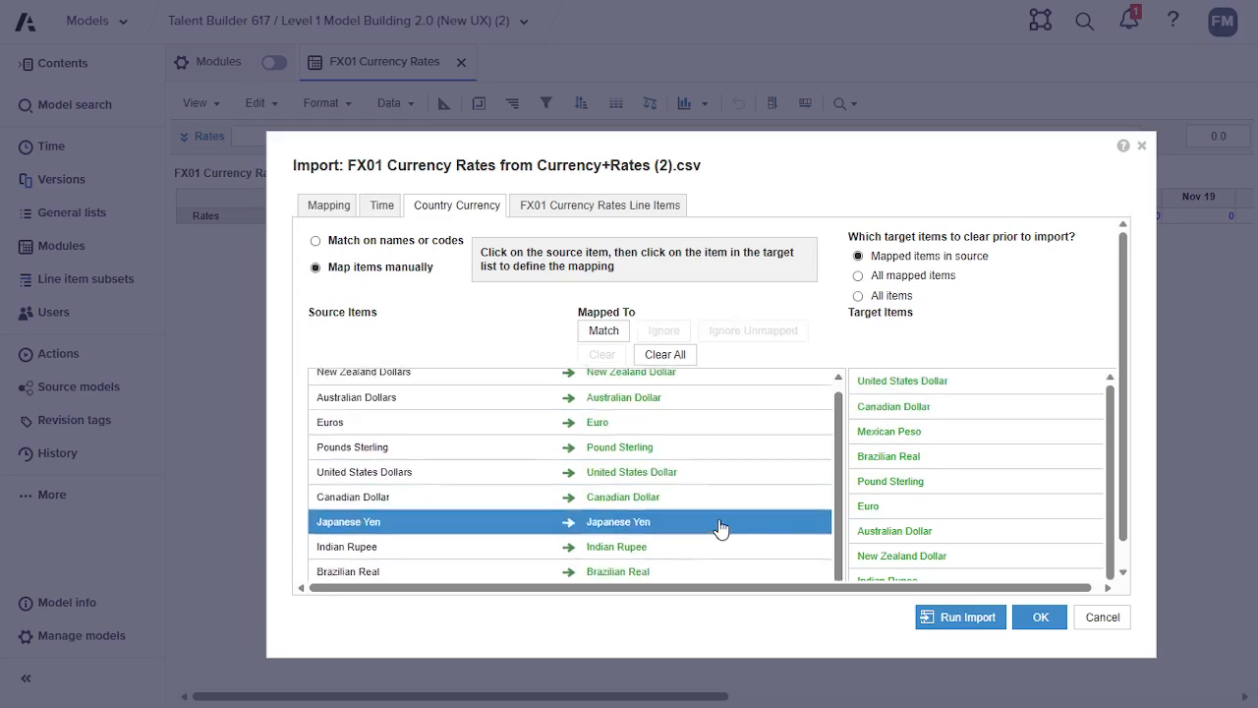
- Specify Rates as the fixed target line item, run the import, and close its result summary
click(581, 208)
click(714, 247)
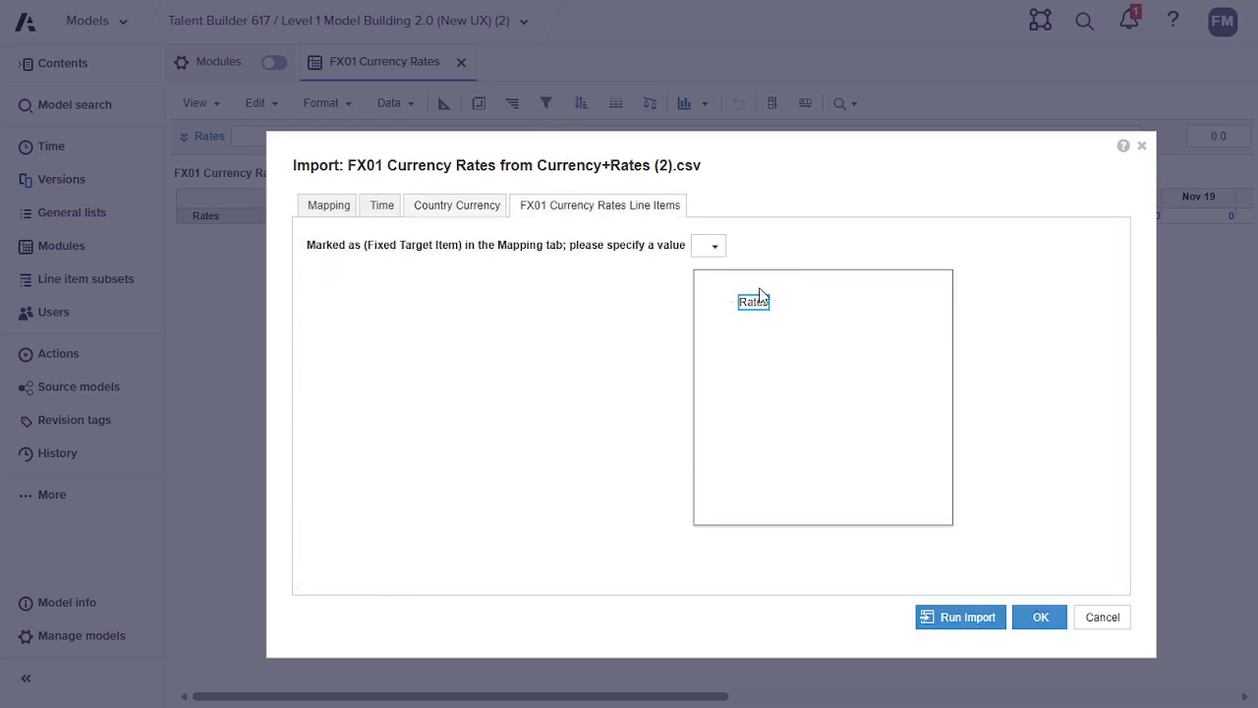
click(755, 299)
click(1066, 356)
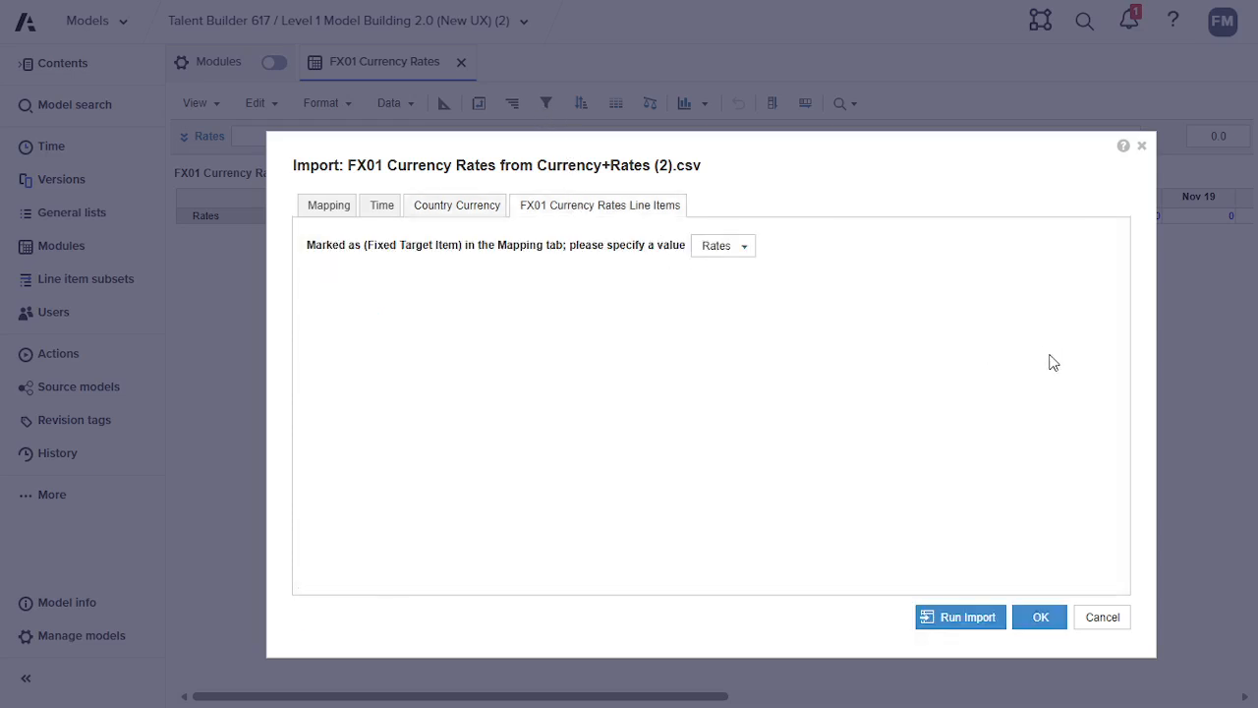
click(970, 625)
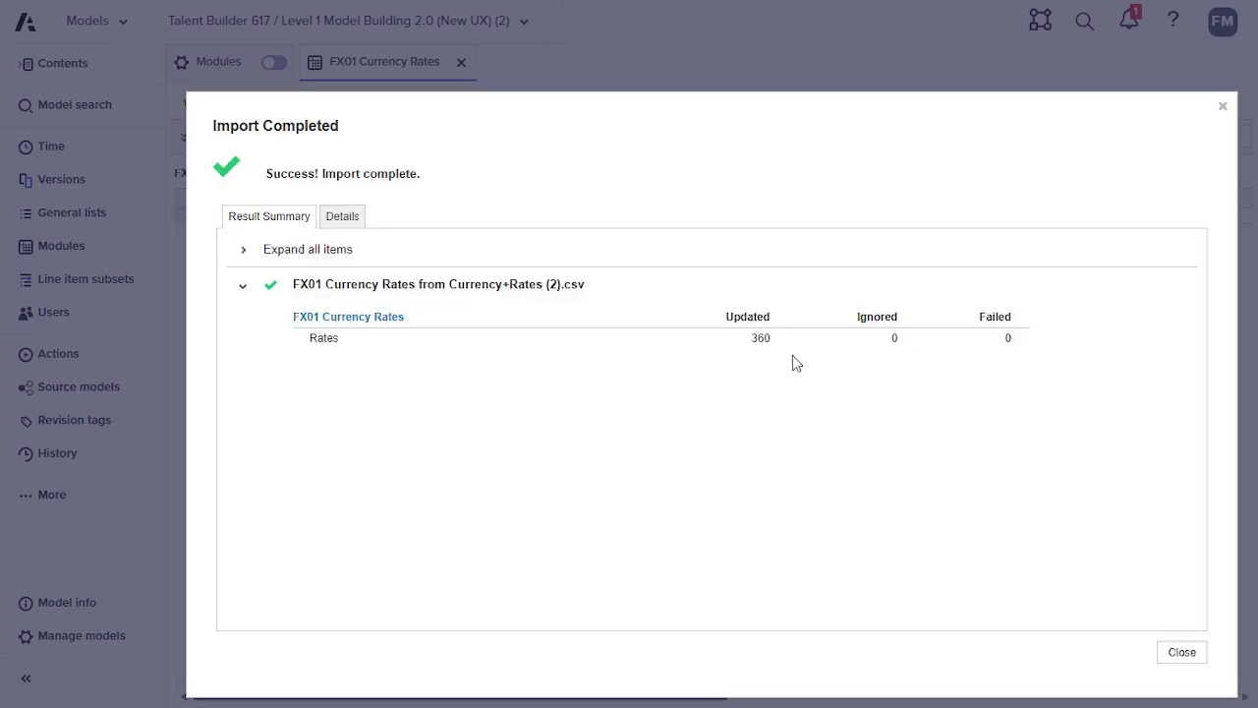
click(1173, 657)
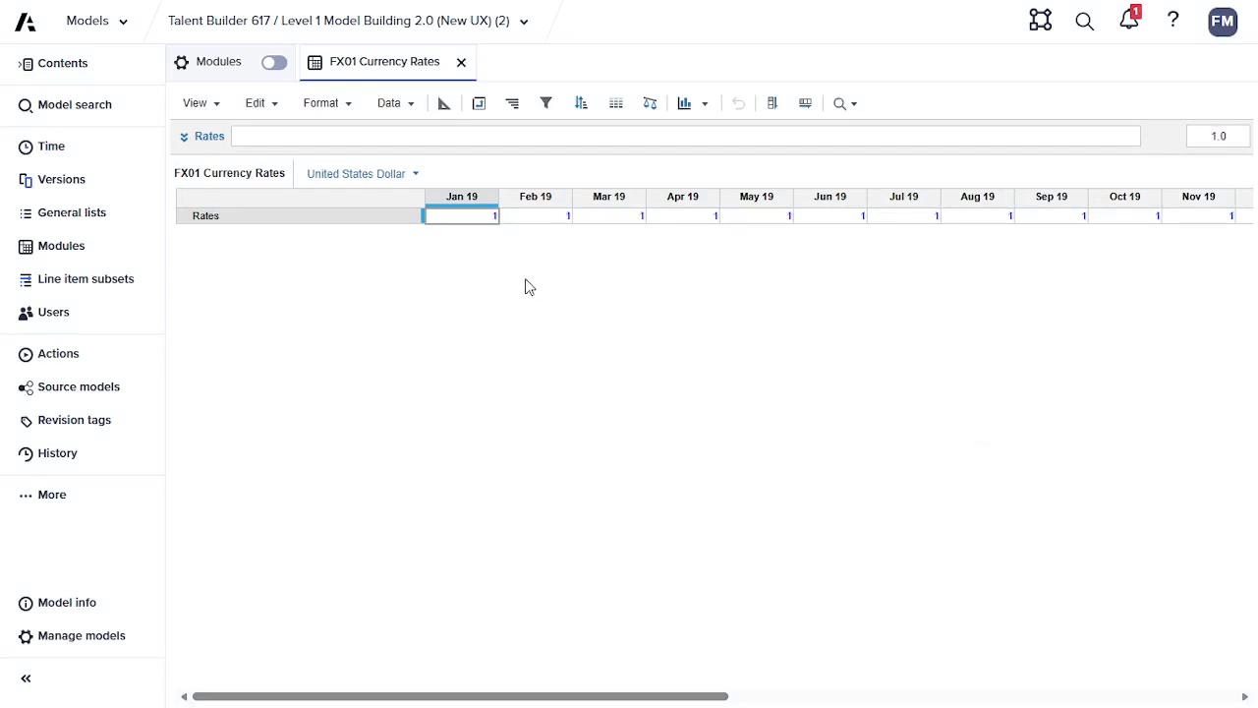
- Check the imported rates in FX01 Currency Rates for Canadian Dollar and Mexican Peso
click(413, 177)
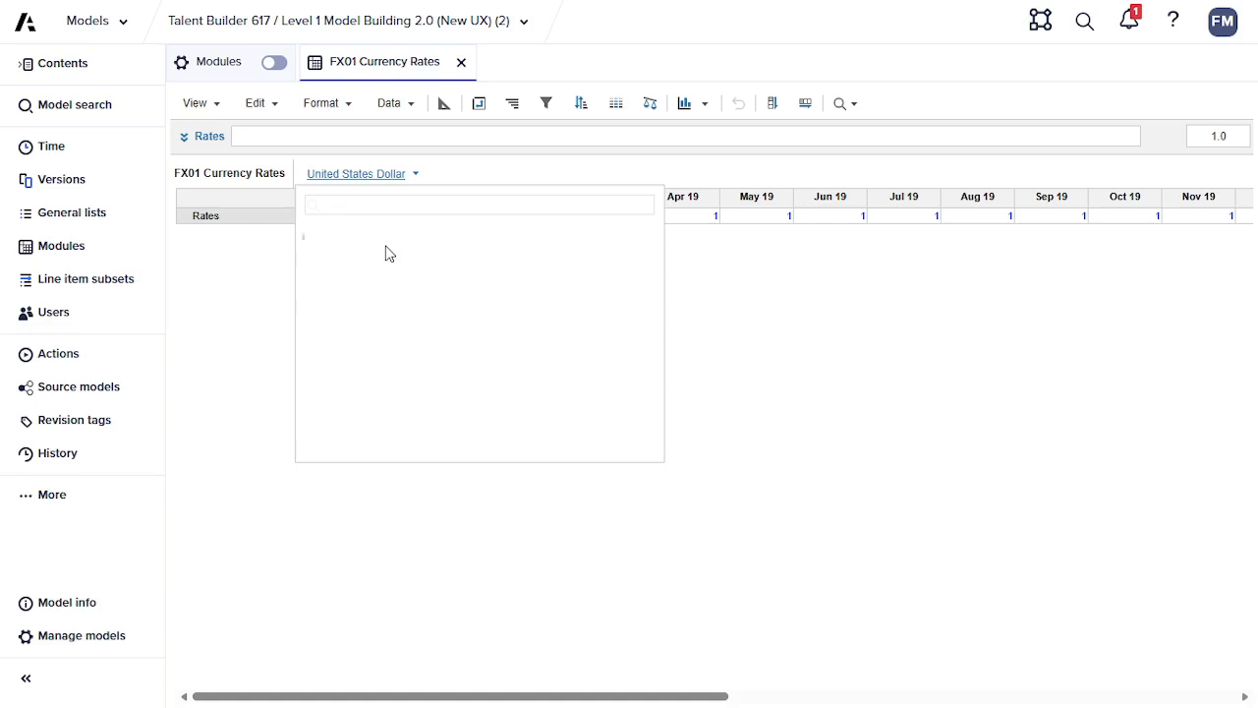
click(384, 266)
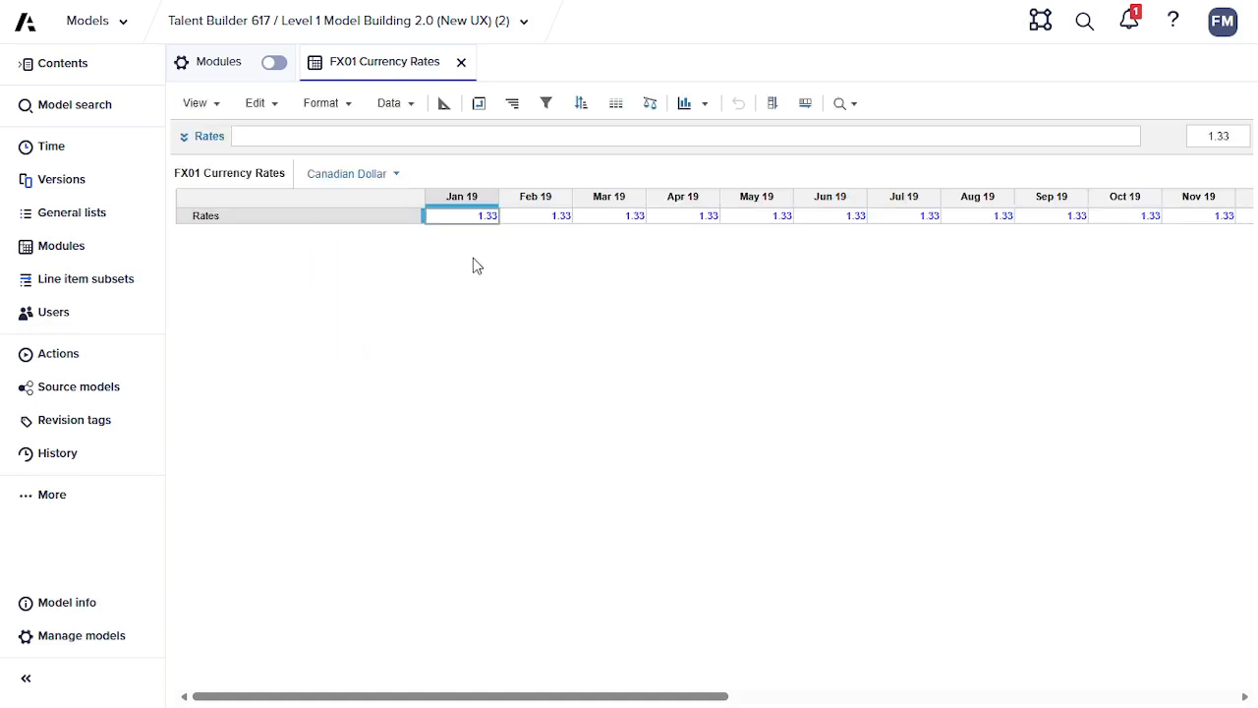
click(381, 182)
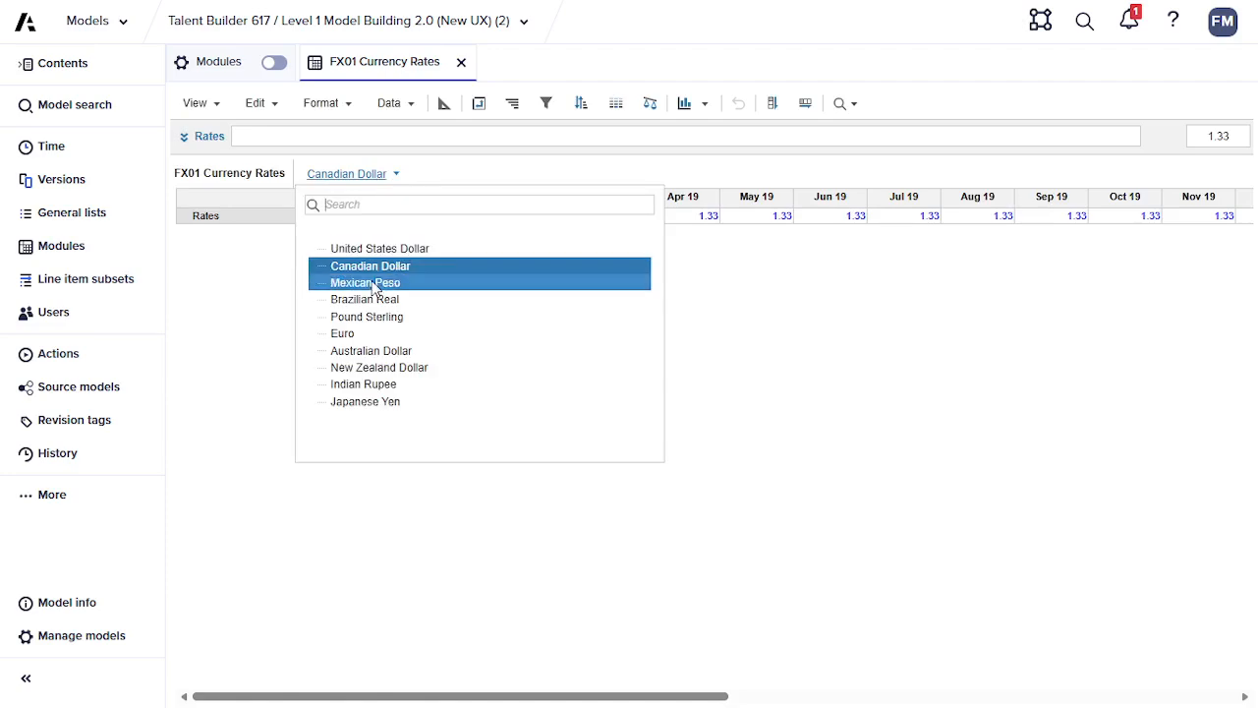
click(384, 283)
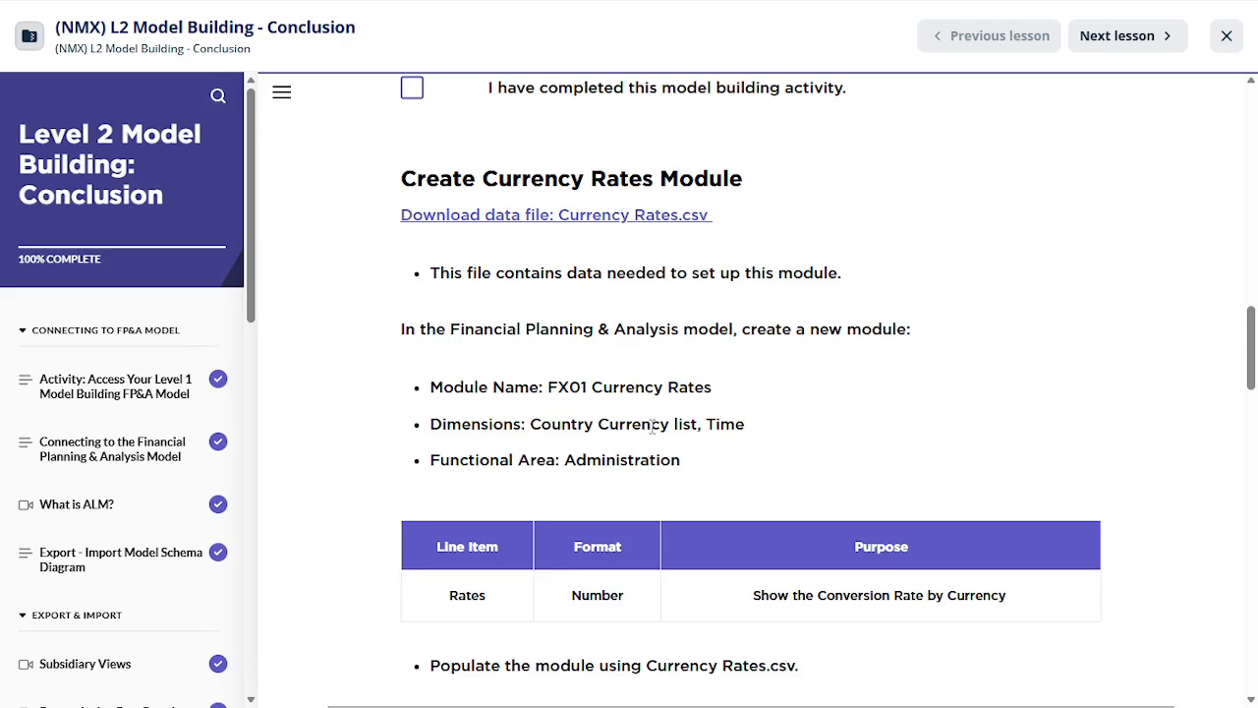
- Review the remaining Create Currency Rates Module instructions and mark that model building activity as completed
scroll(657, 449, down, 2)
scroll(656, 453, down, 1)
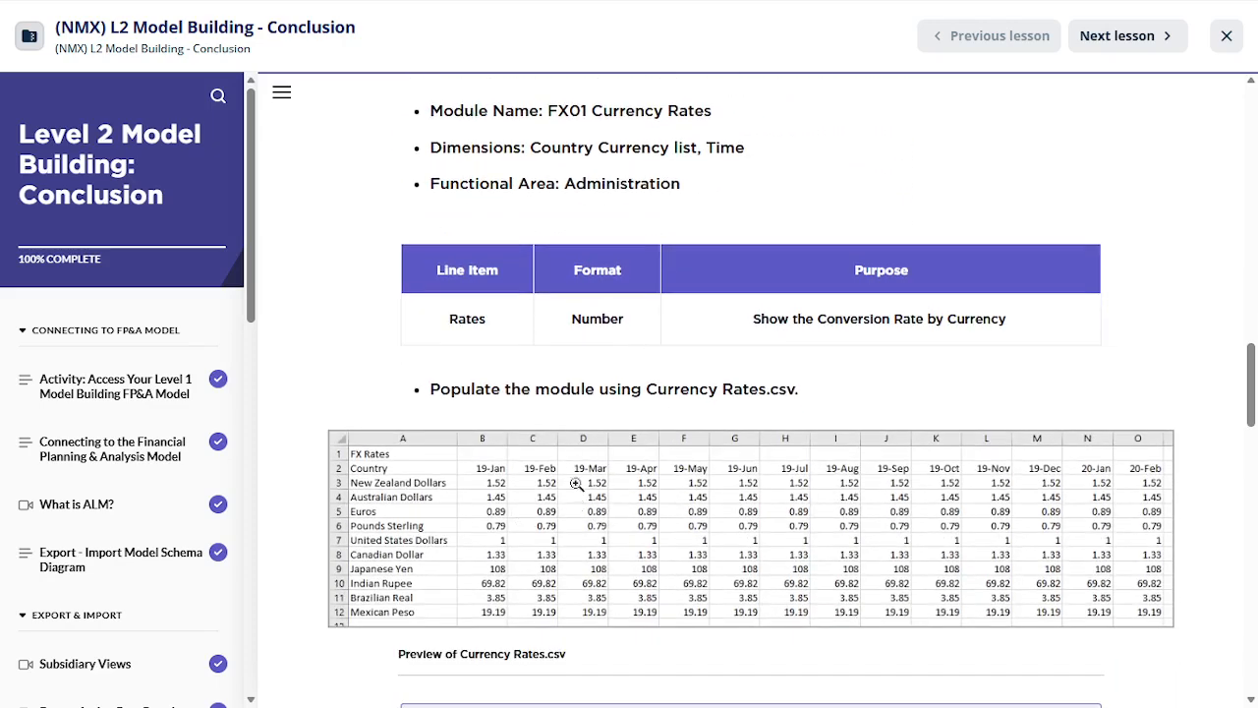
scroll(600, 533, down, 2)
scroll(599, 533, down, 2)
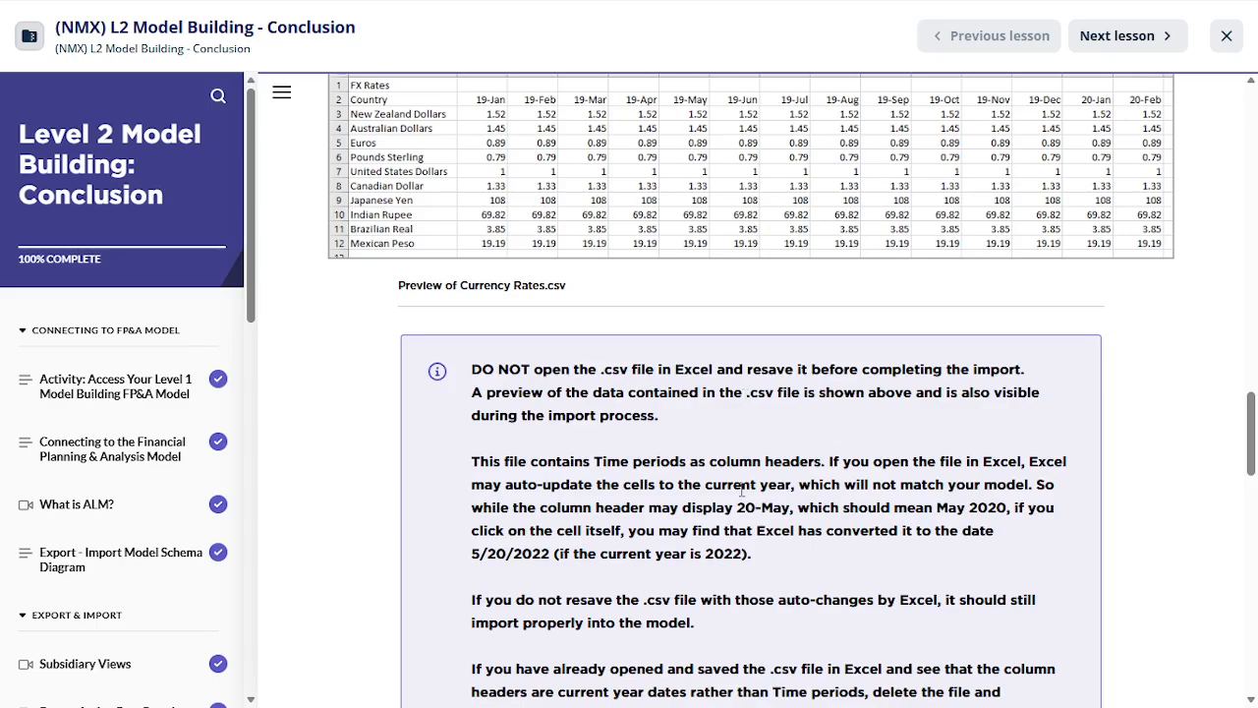
scroll(743, 497, down, 1)
scroll(806, 471, down, 4)
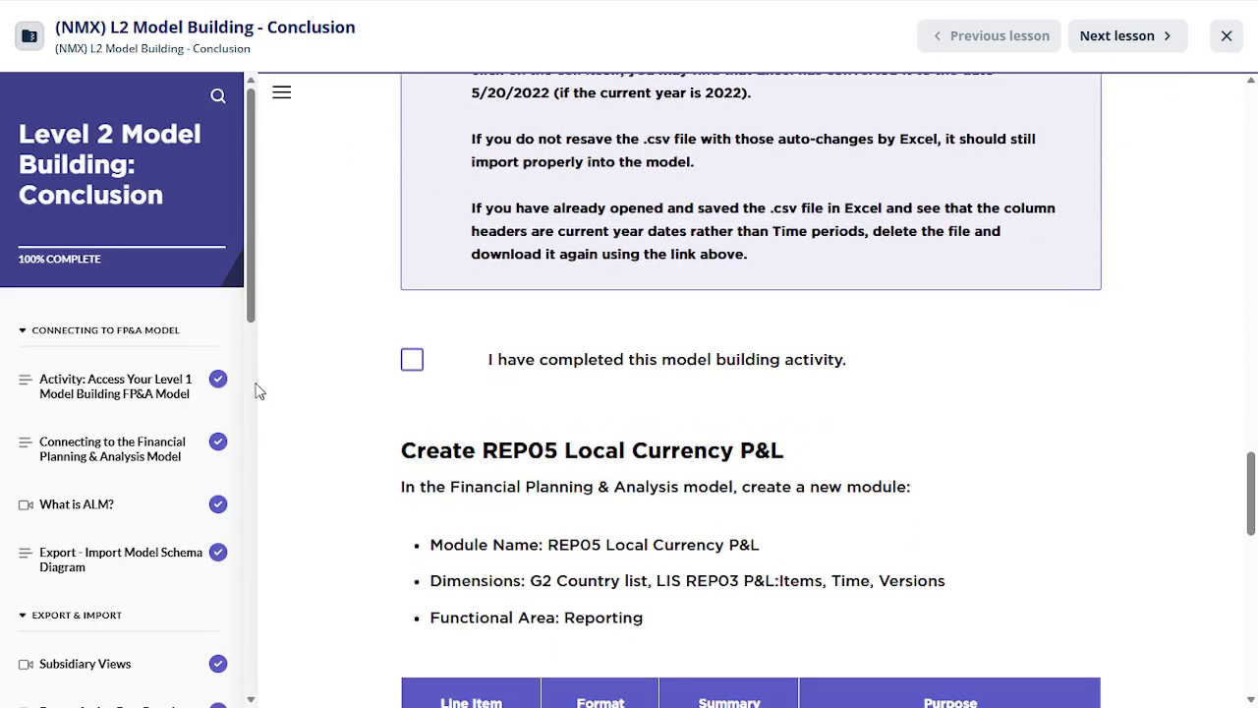
click(413, 360)
- Copy the new module's name from the lesson and start a module named REP05 Local Currency P&L at the ---SYSTEM--- row in the Anaplan model
scroll(489, 462, down, 1)
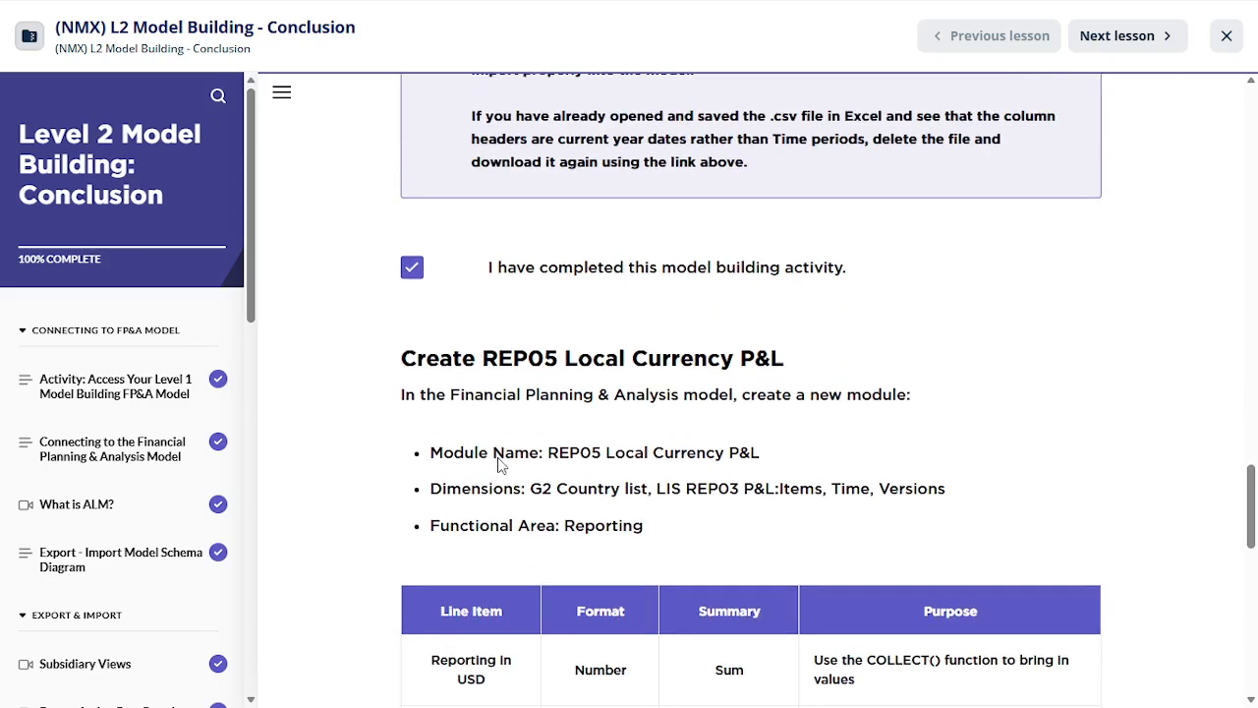
drag(552, 452, 768, 460)
key(ctrl+c)
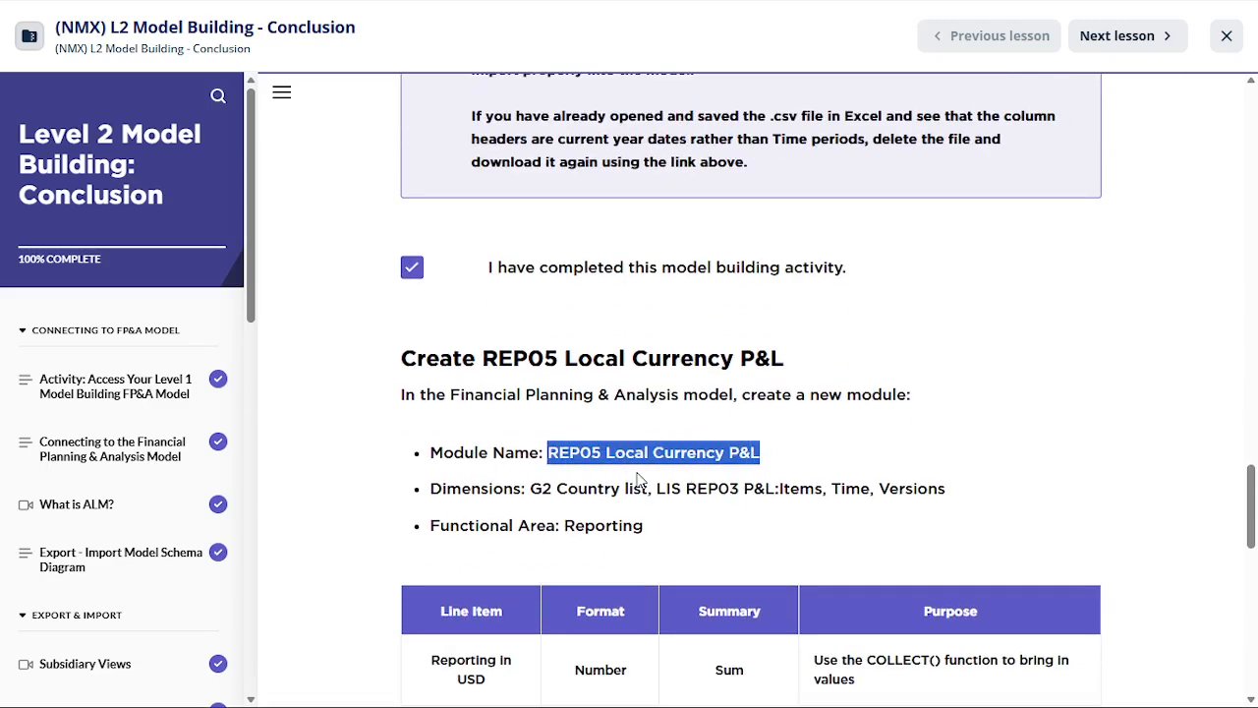
key(alt+Tab)
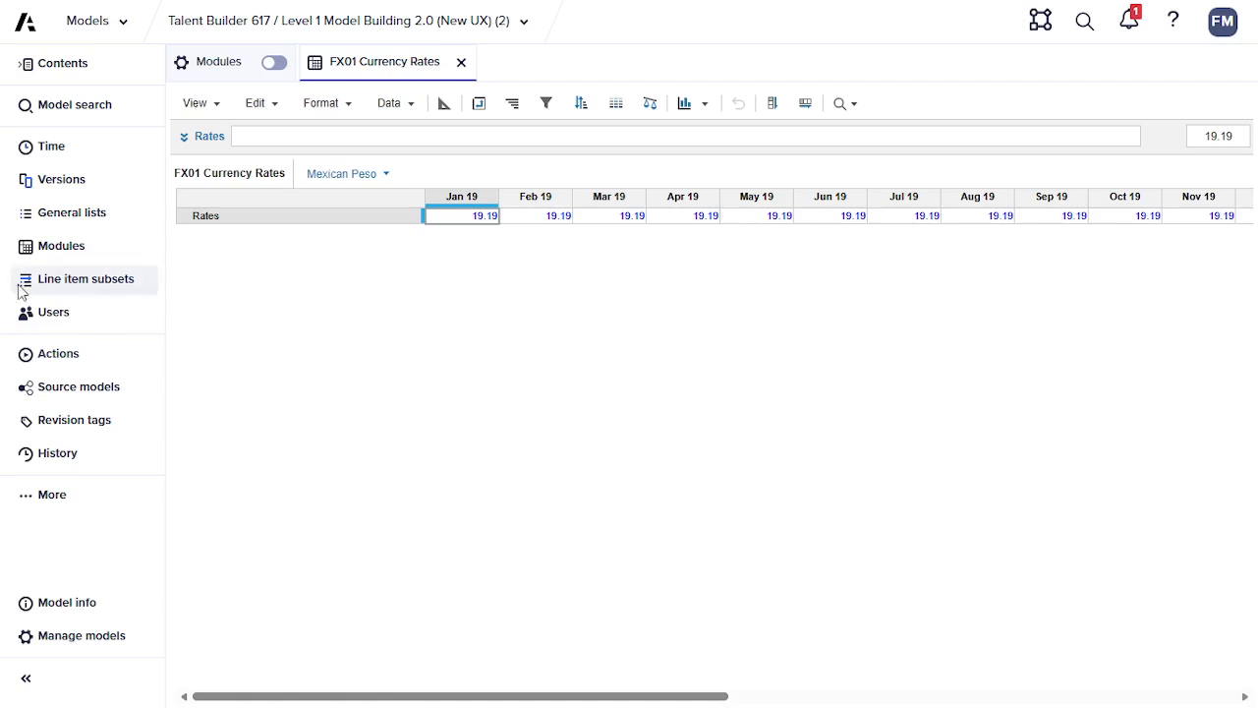
click(46, 251)
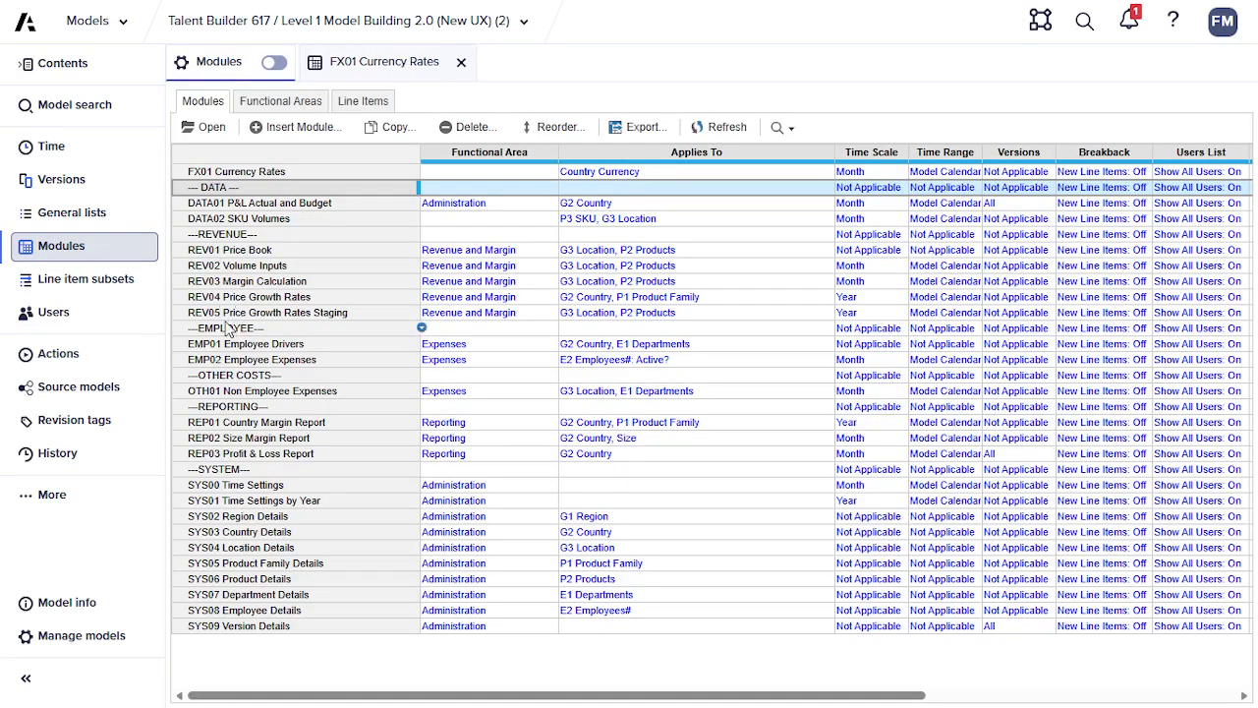
click(236, 470)
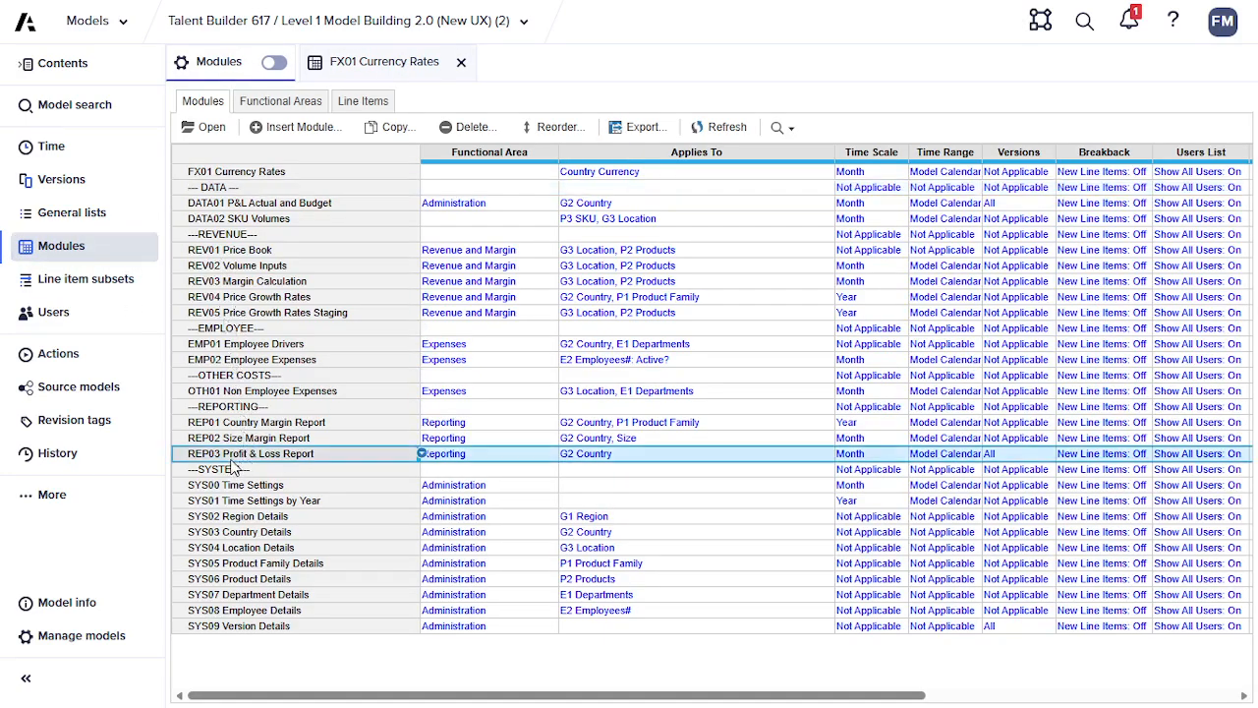
click(295, 127)
key(ctrl+v)
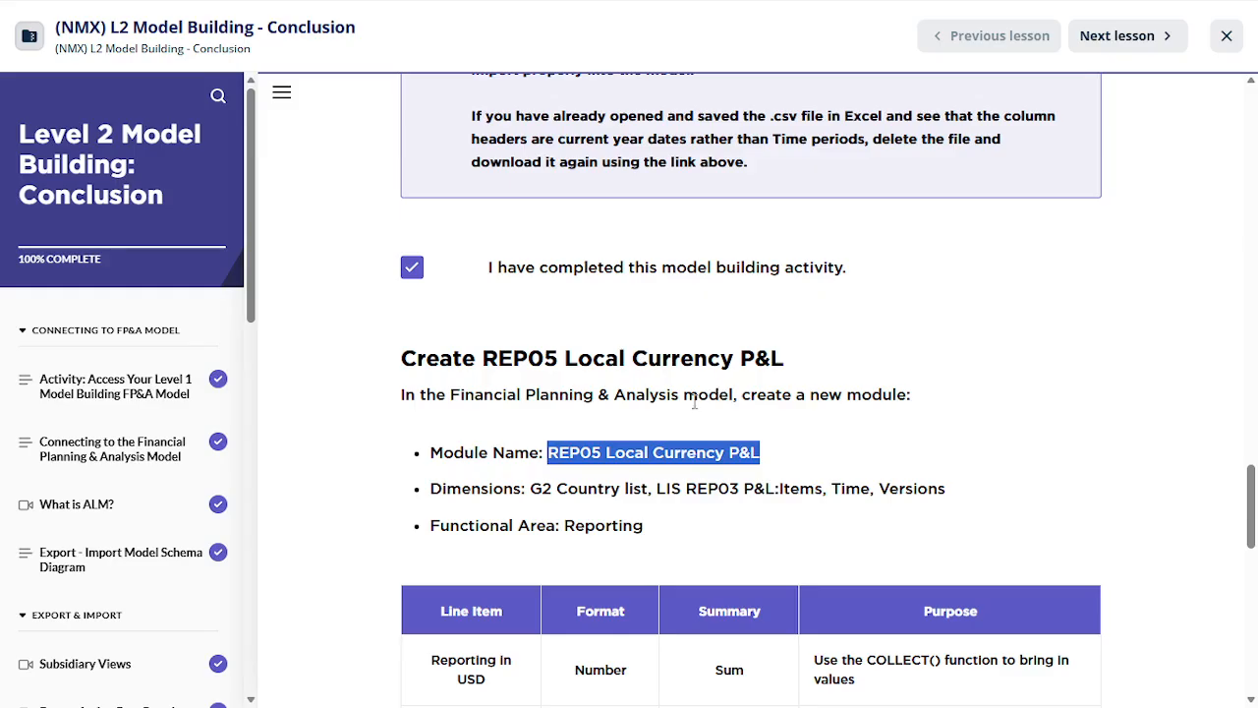
- Add G2 Country, LIS REP03 P&L: Items, and Versions as page dimensions of the new module
click(529, 503)
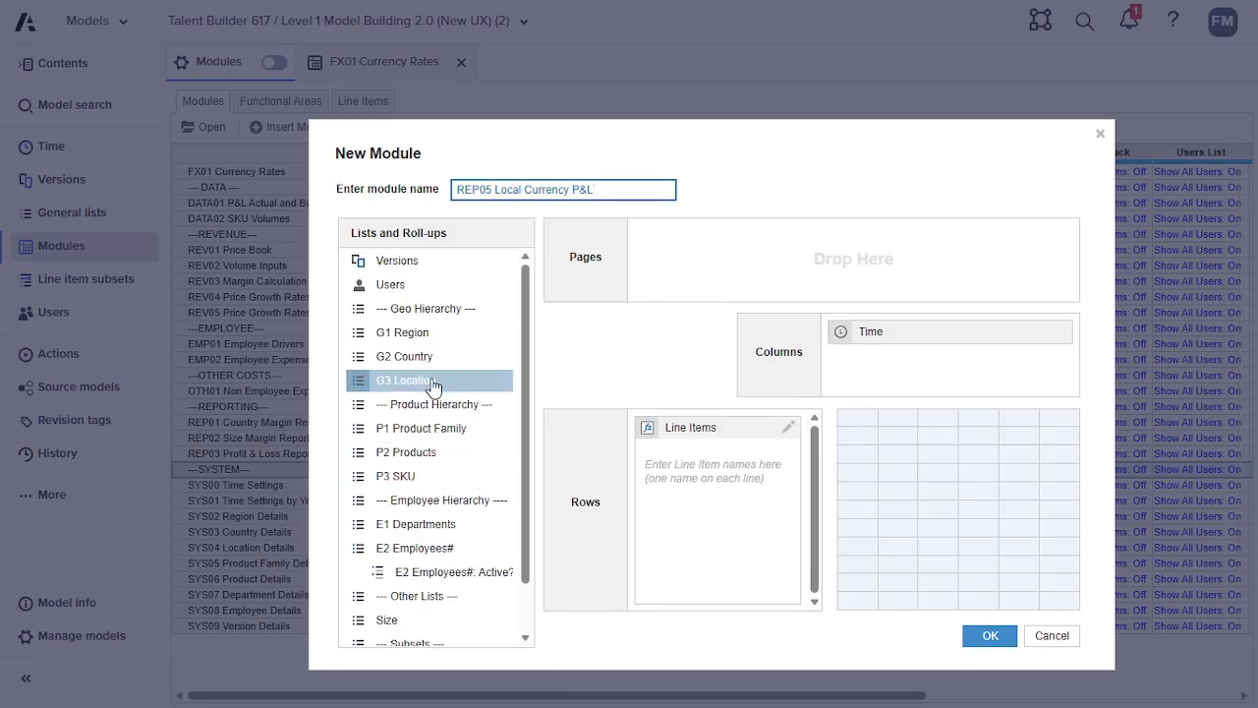
click(424, 368)
drag(424, 368, 668, 295)
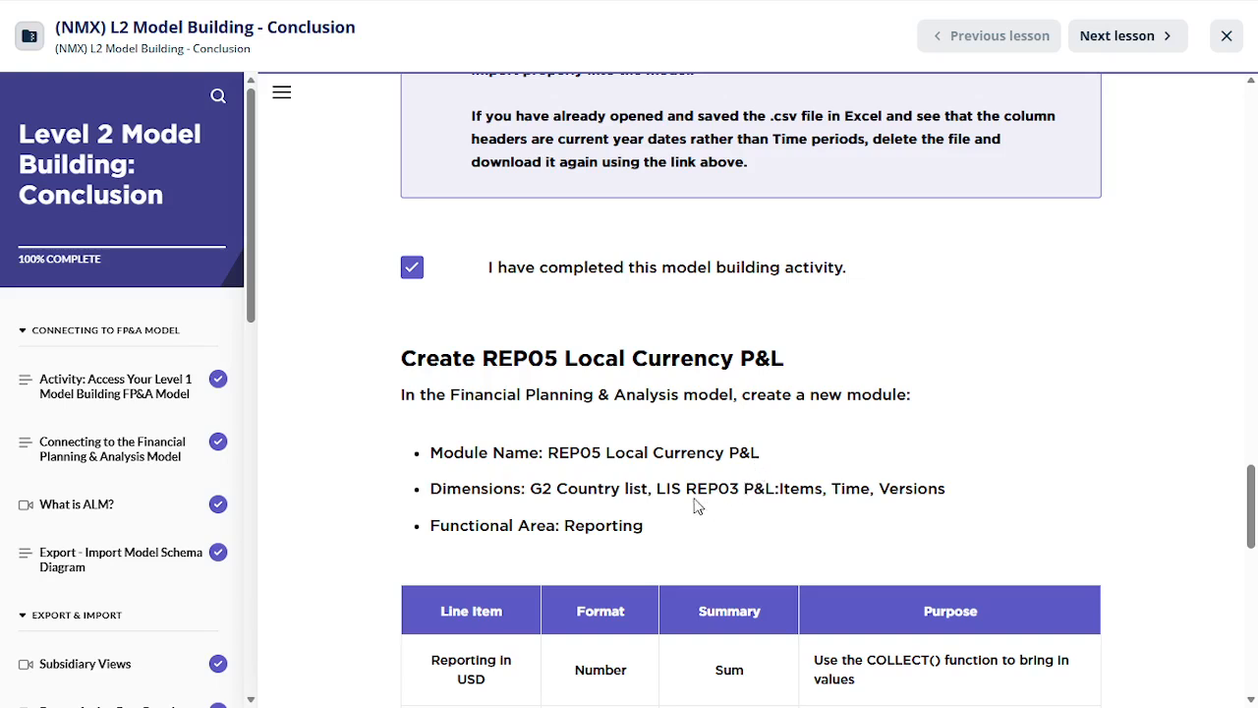
drag(659, 488, 817, 490)
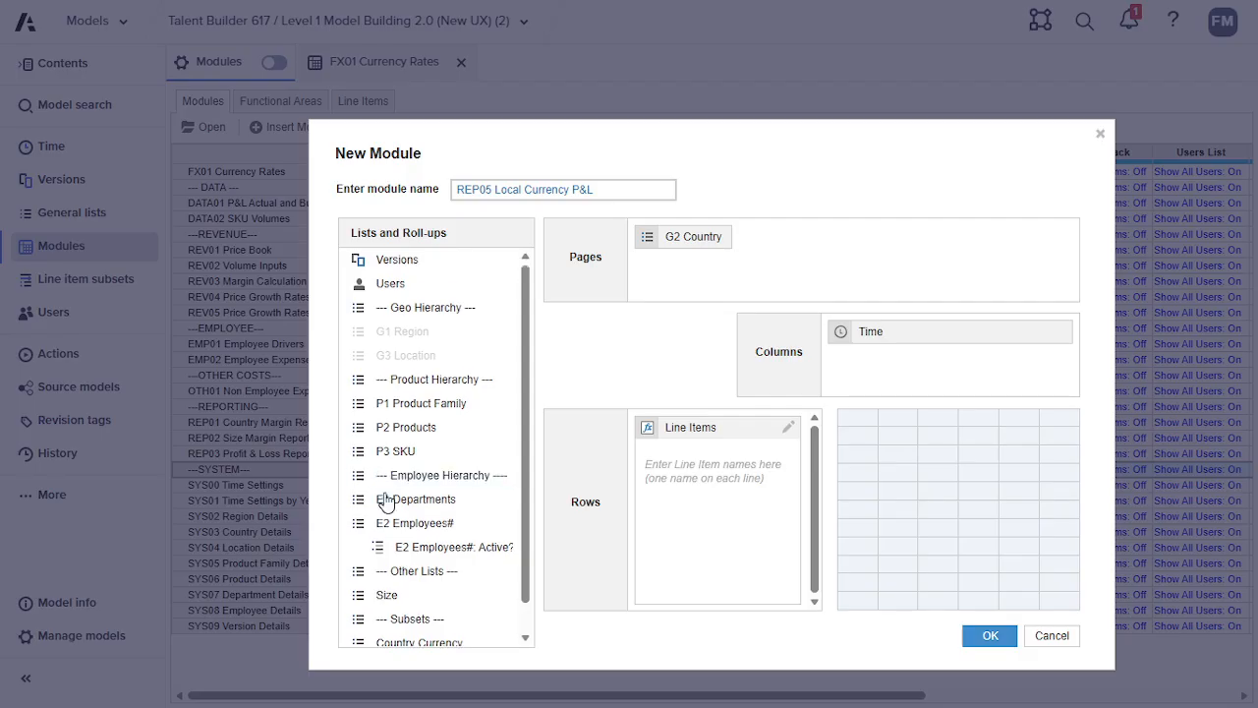
click(433, 515)
drag(442, 634, 848, 290)
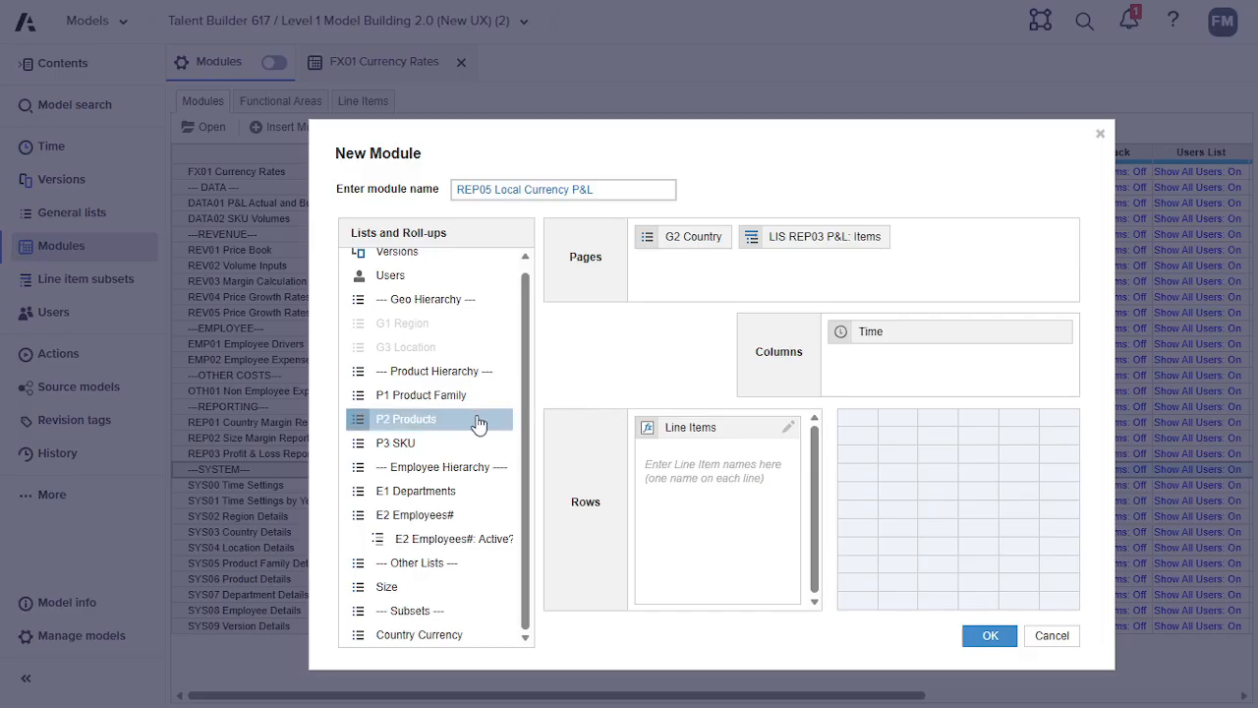
scroll(452, 399, up, 1)
drag(399, 261, 977, 269)
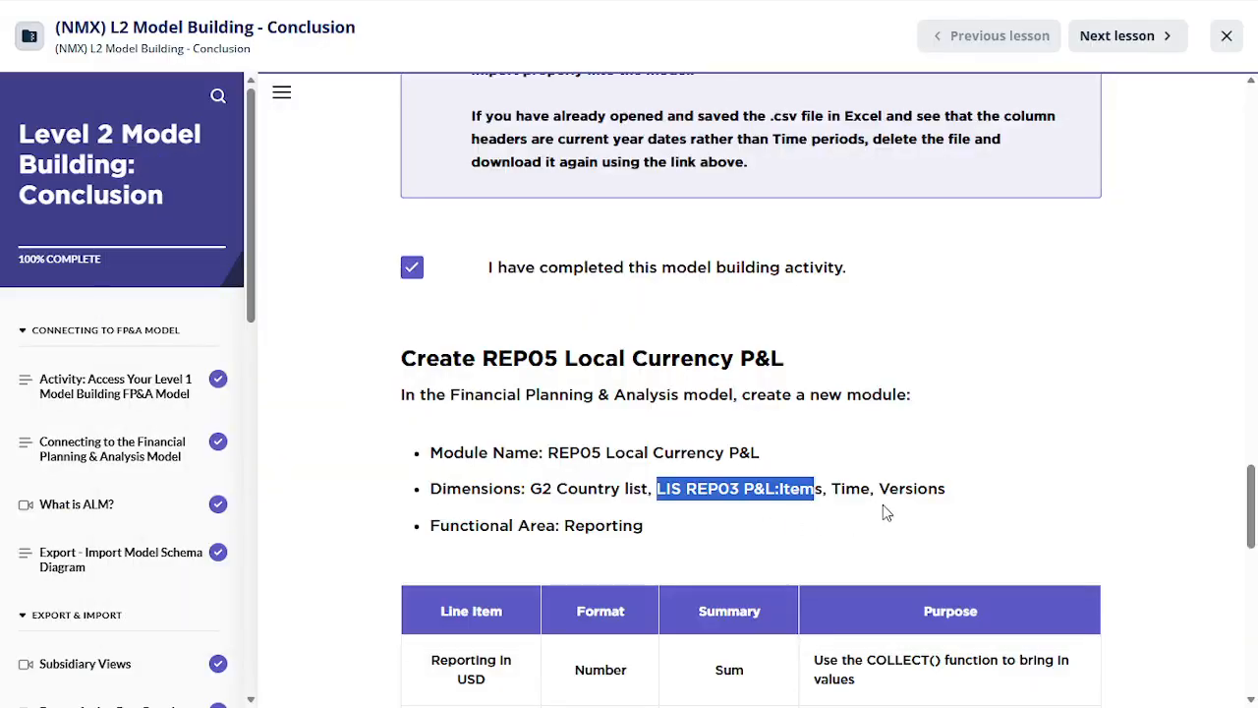
- Enter Reporting in USD and Local Currency as the line items from the lesson and create the module
scroll(687, 499, down, 2)
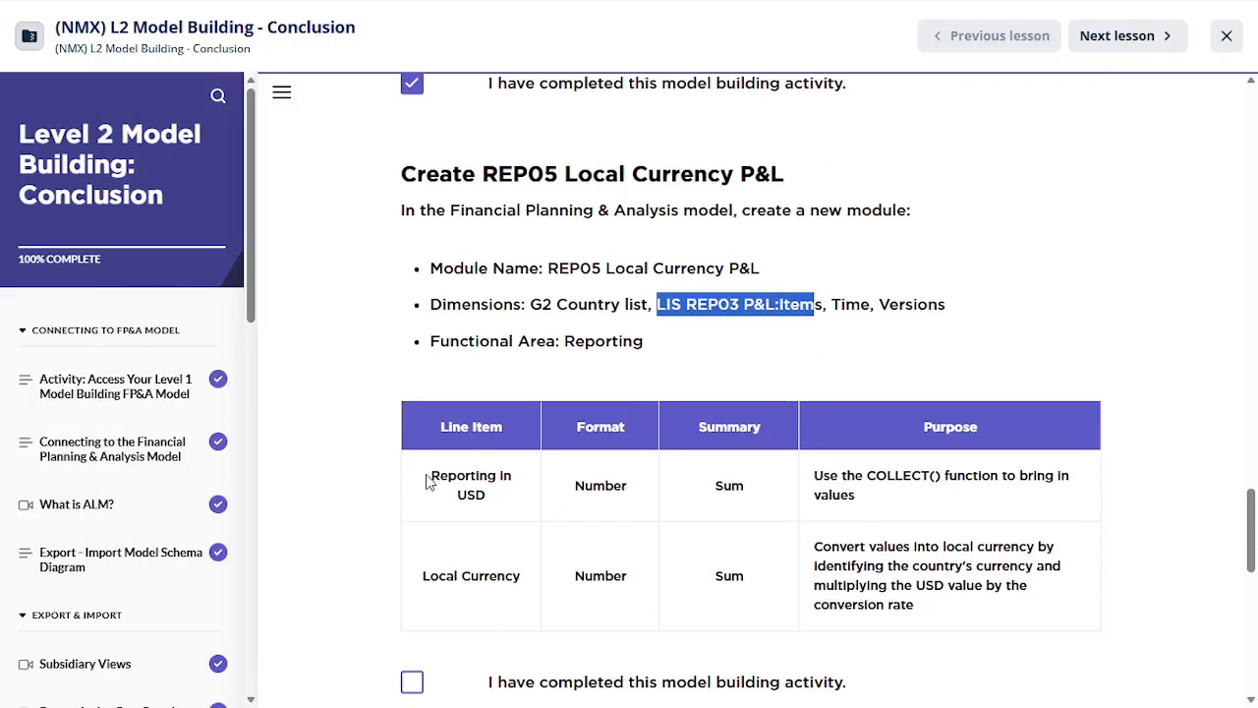
drag(427, 482, 523, 498)
key(ctrl+c)
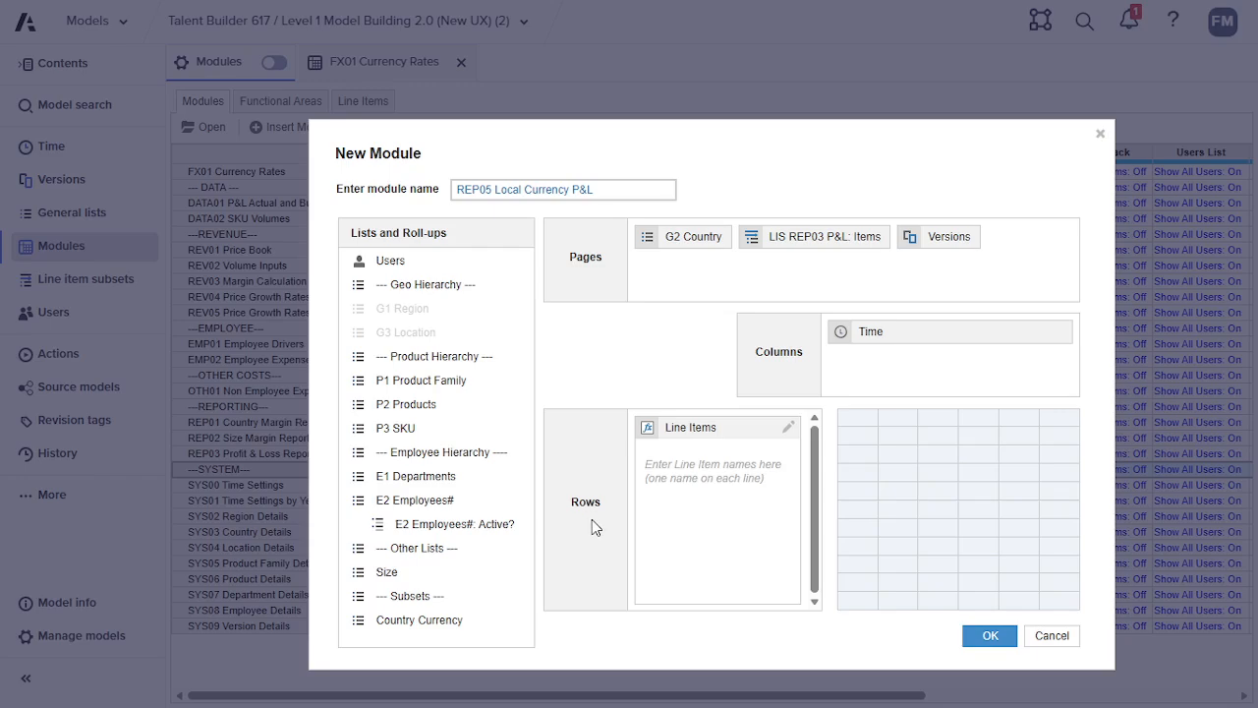
click(694, 472)
key(ctrl+v)
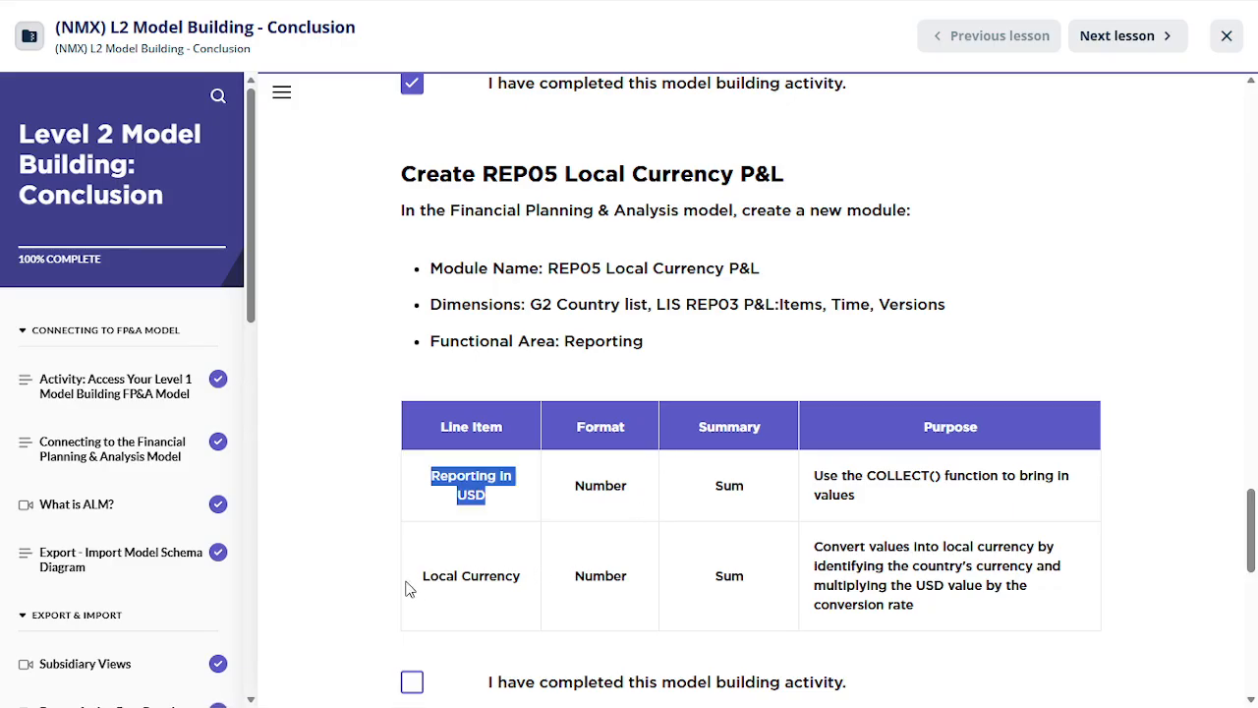
drag(423, 576, 570, 589)
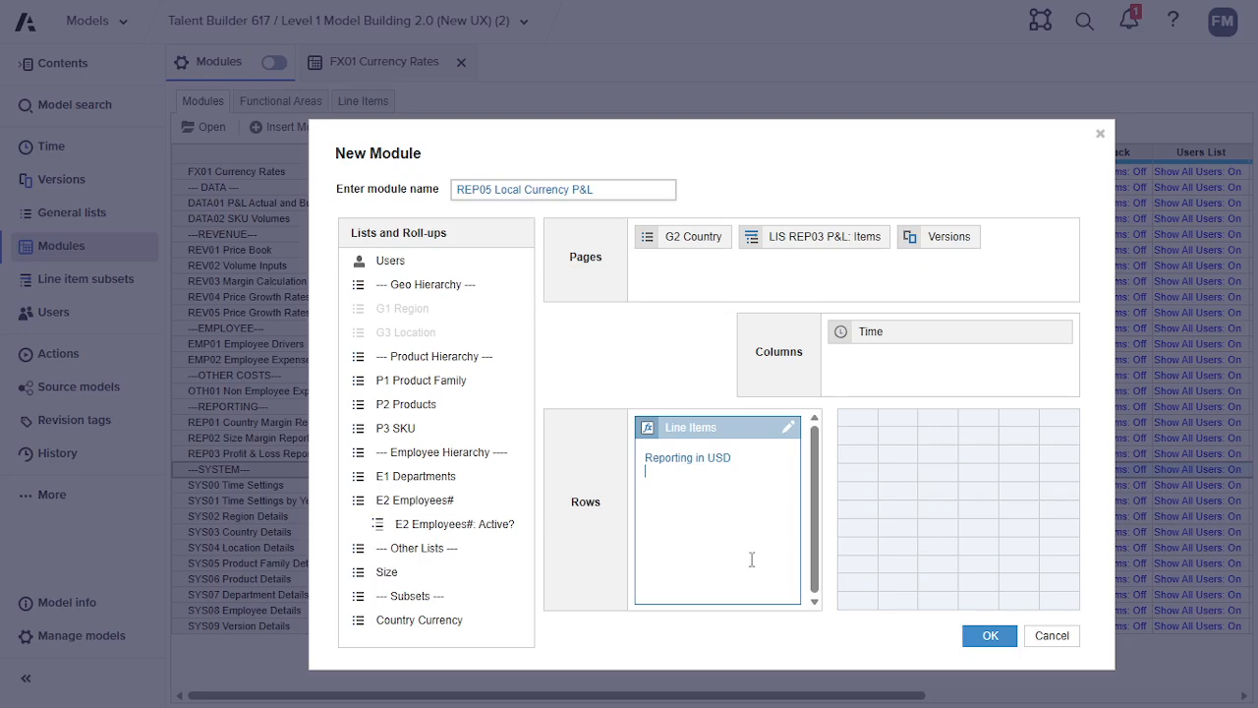
text(Local Currency)
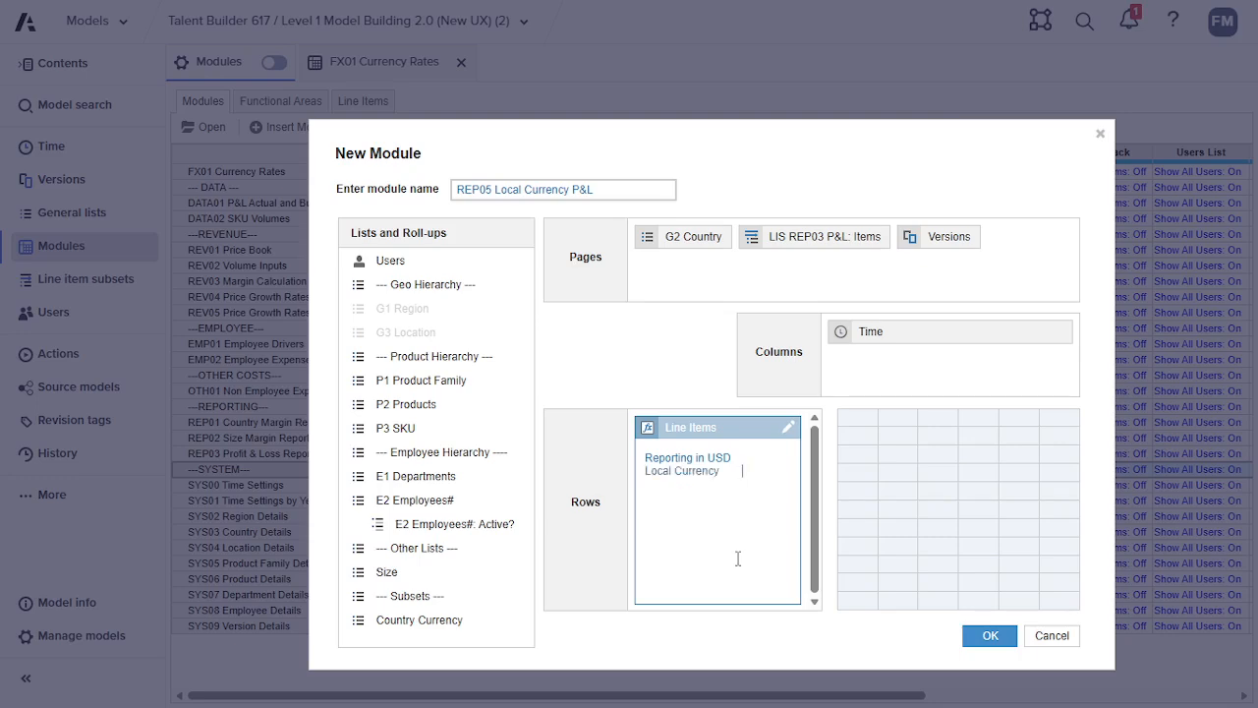
click(985, 639)
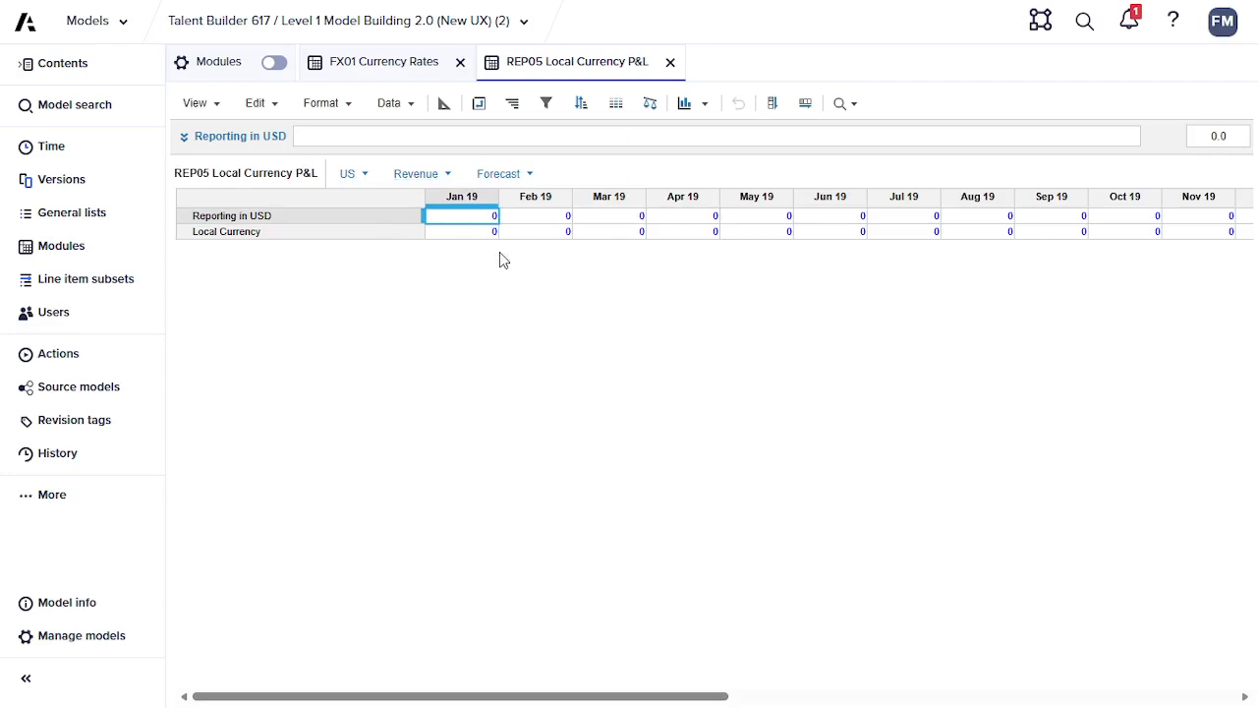
- Set the formula of the Reporting in USD line item to COLLECT() and apply it
click(443, 103)
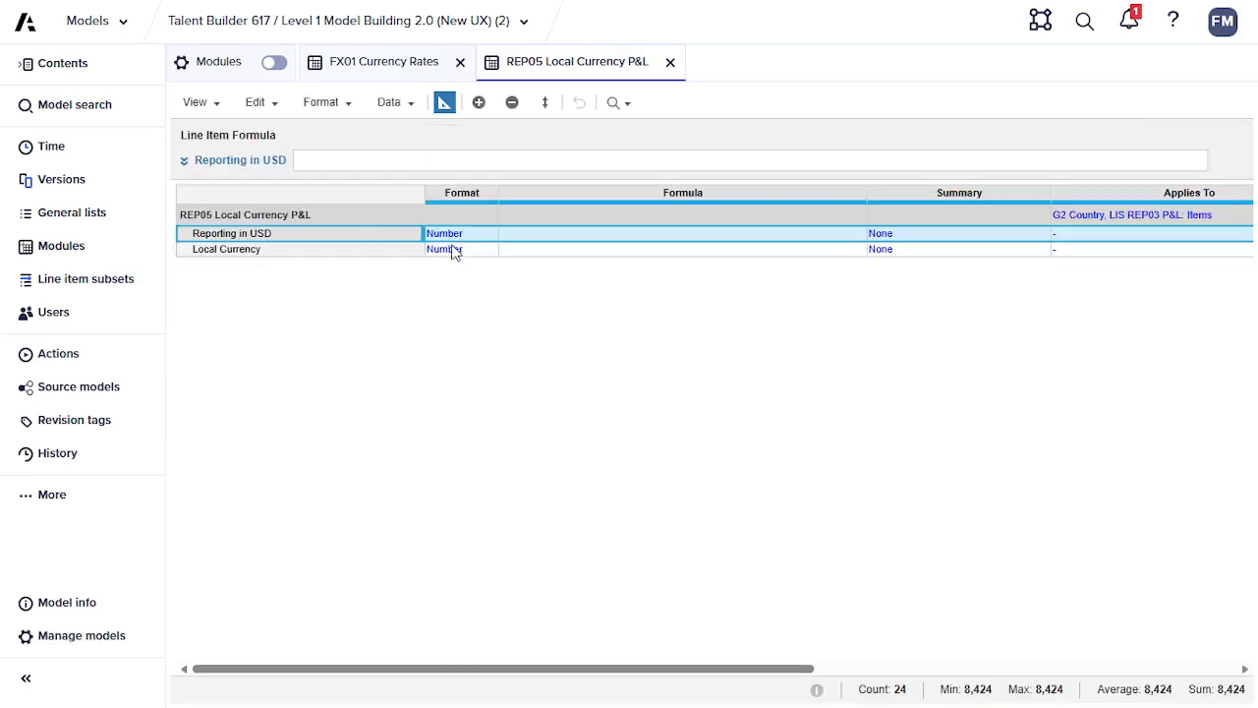
click(445, 104)
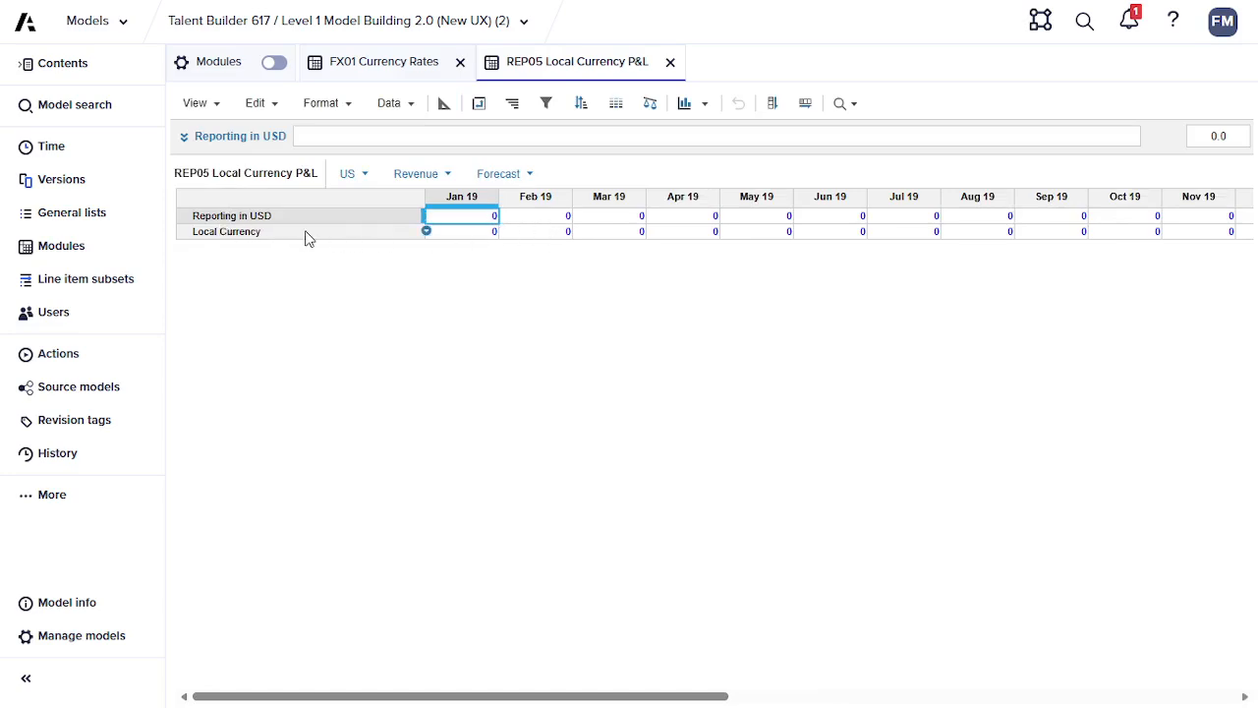
click(216, 144)
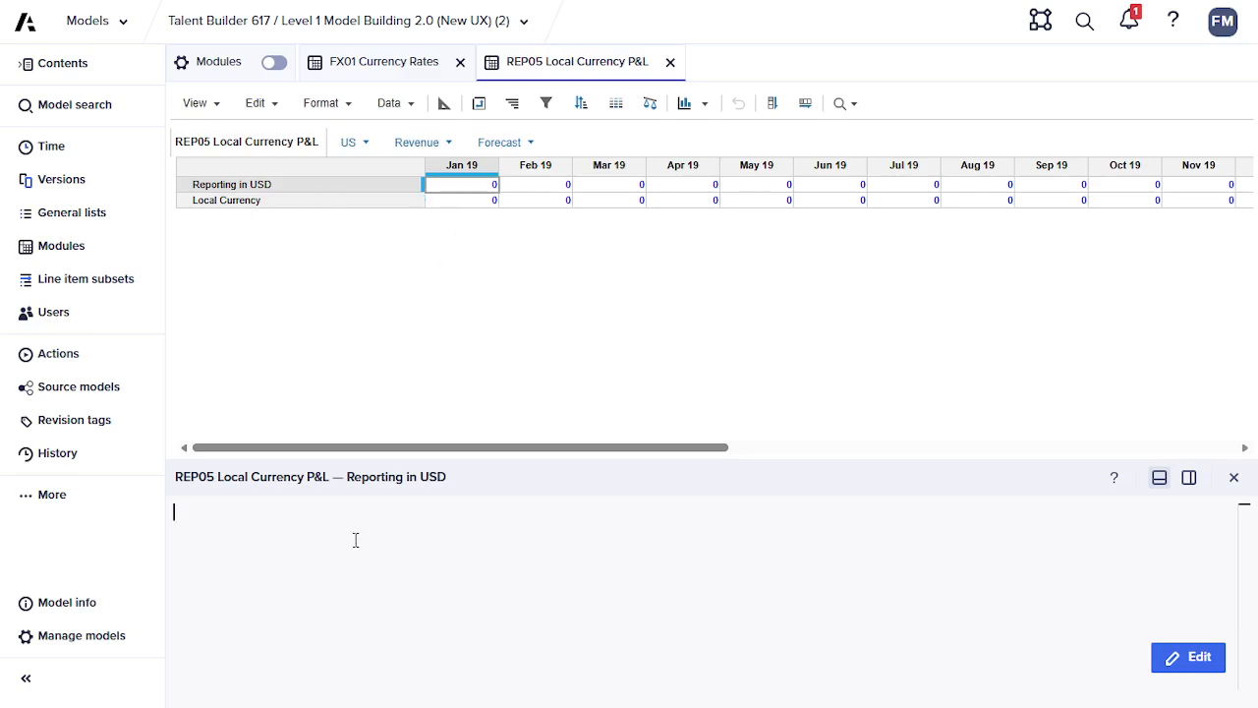
text(collect)
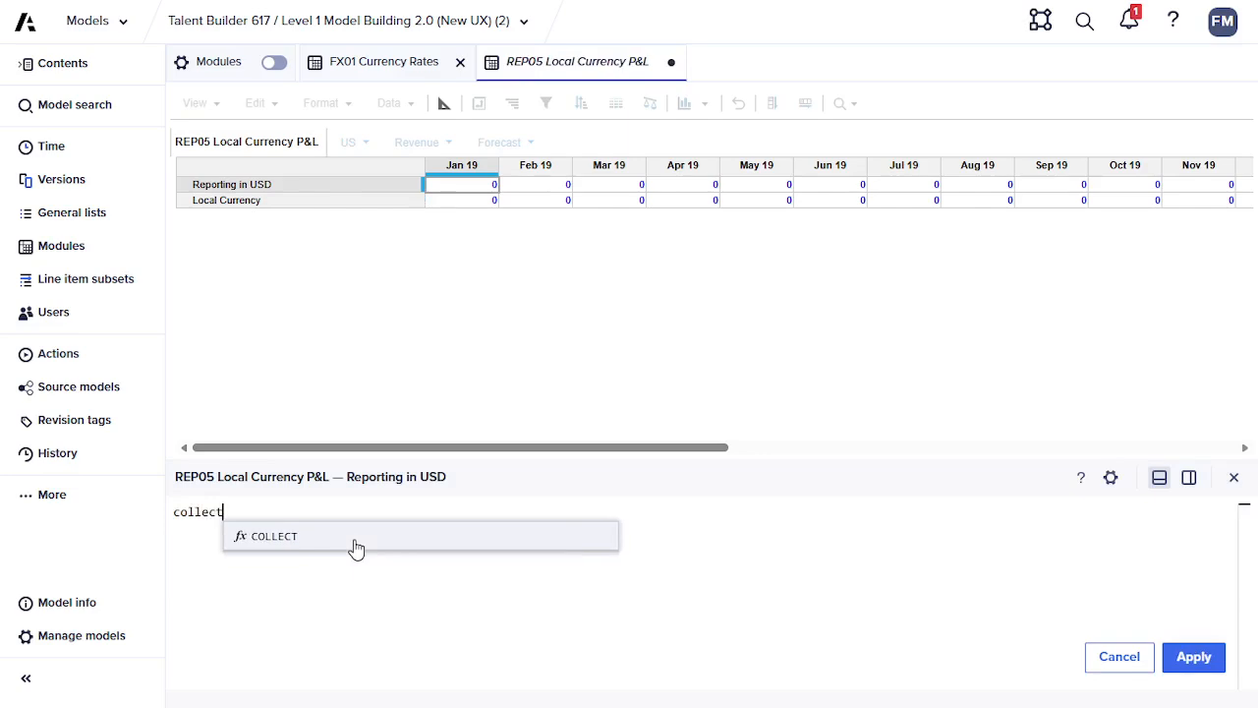
key(Return)
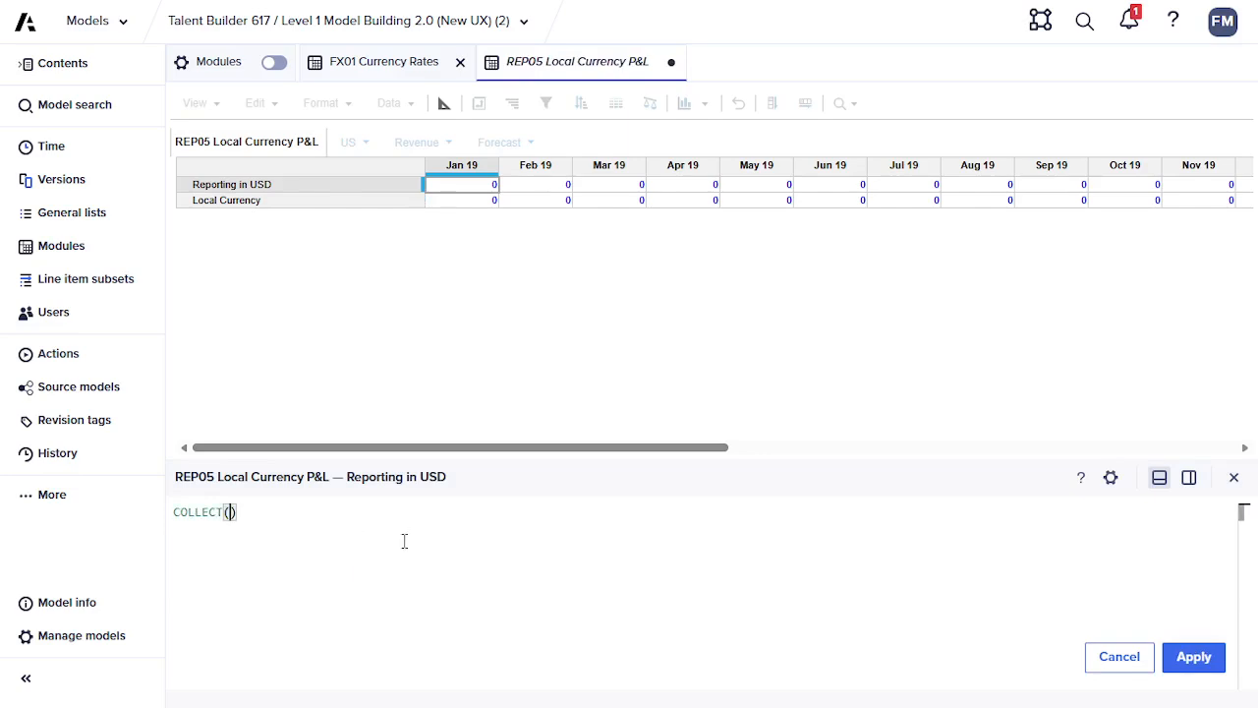
click(1199, 666)
click(1192, 662)
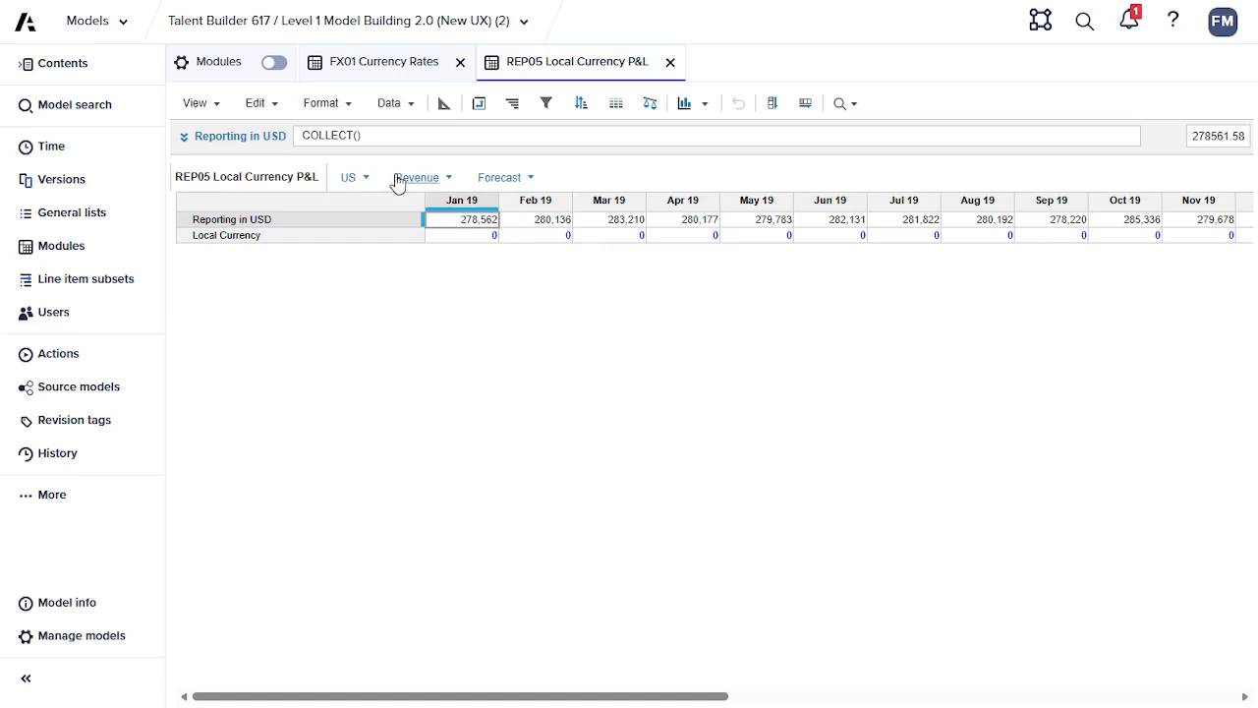
- Open the formula of the Local Currency line item for editing
click(462, 238)
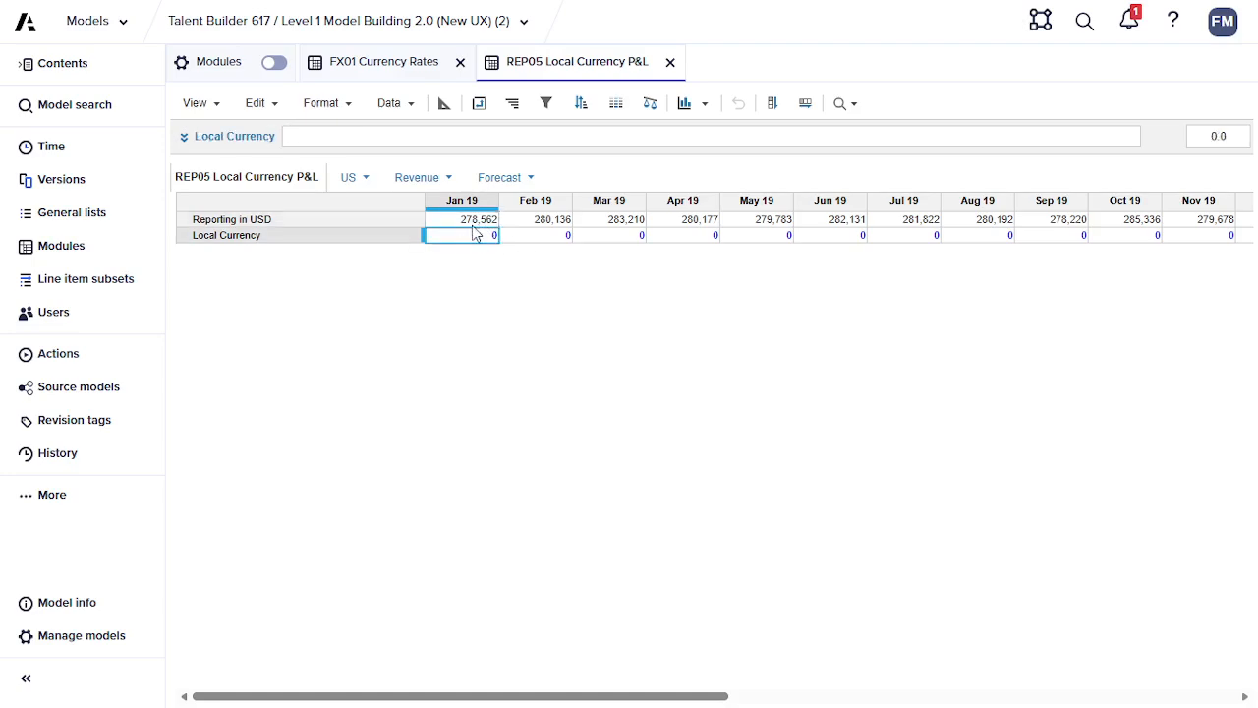
click(215, 136)
click(333, 561)
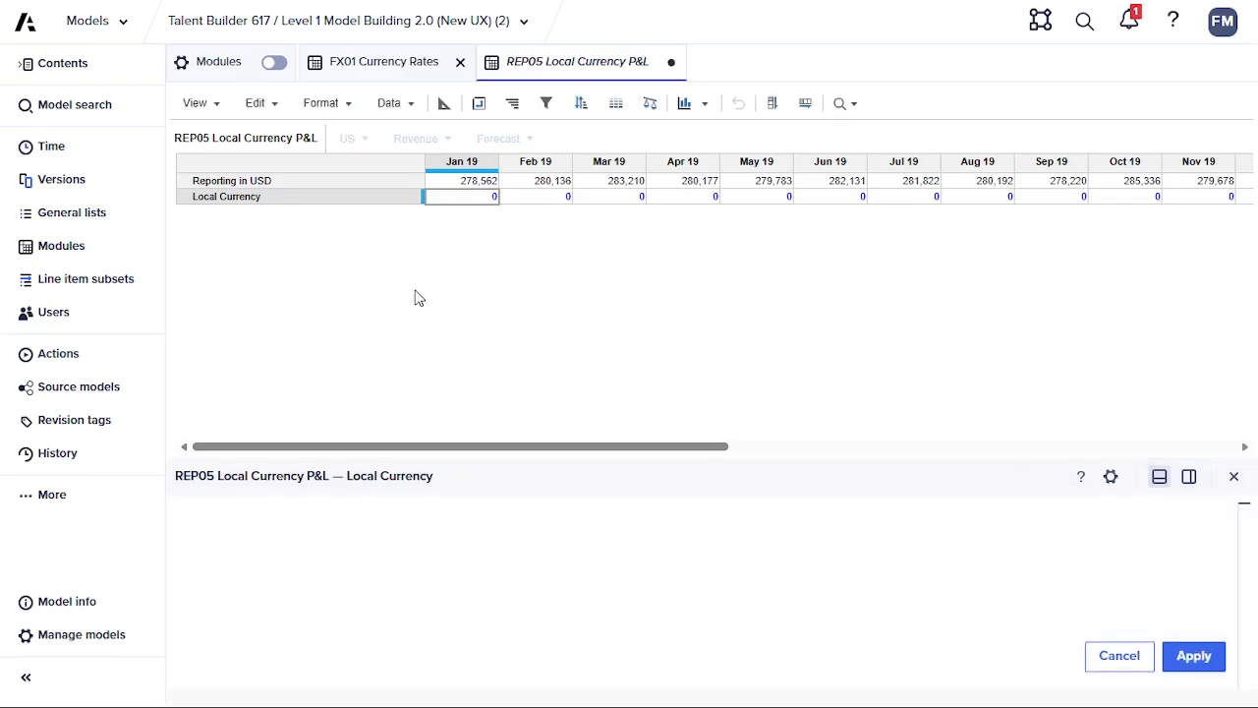
- Switch to the lesson and examine the formula requirements for Reporting in USD and Local Currency in REP05
key(alt+Tab)
click(909, 500)
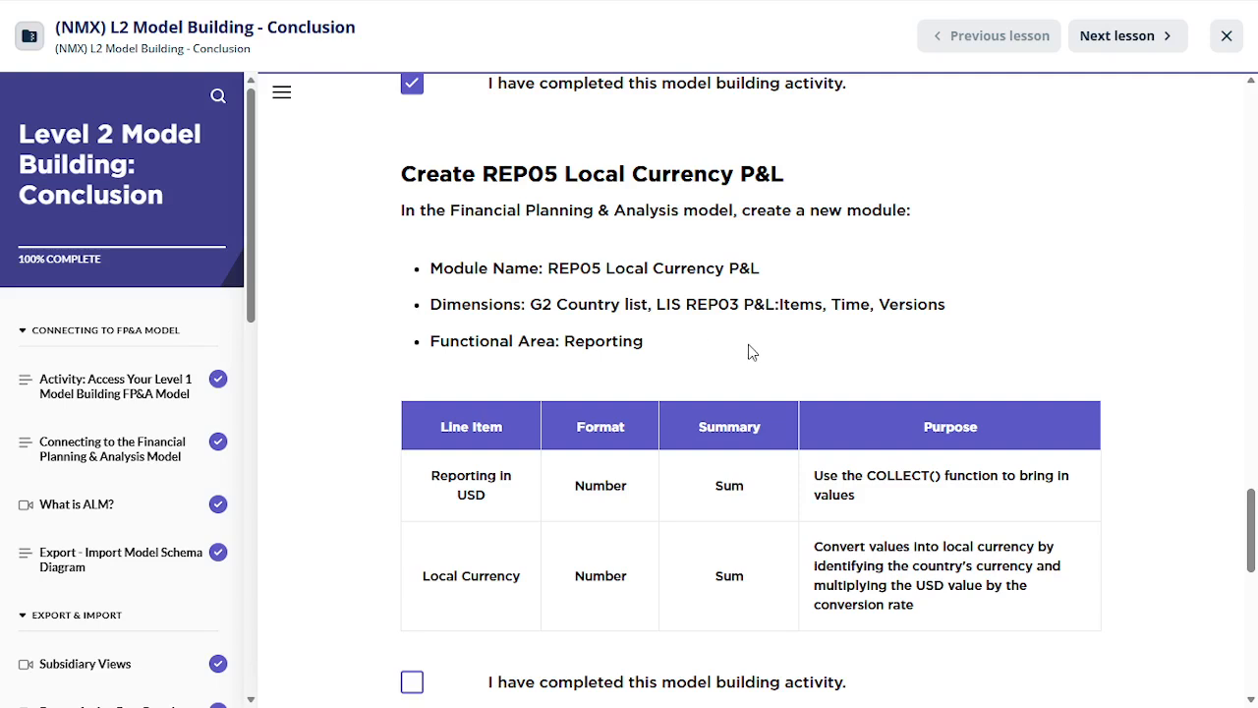
scroll(750, 351, down, 1)
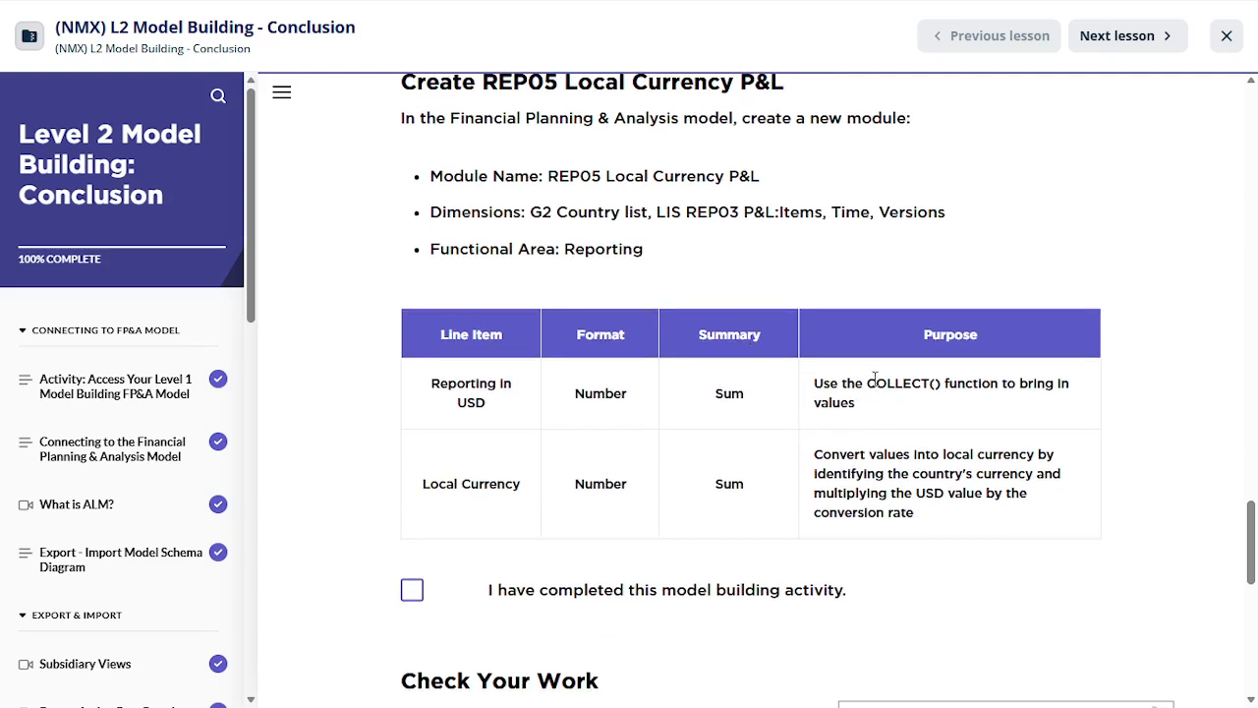
drag(874, 382, 939, 383)
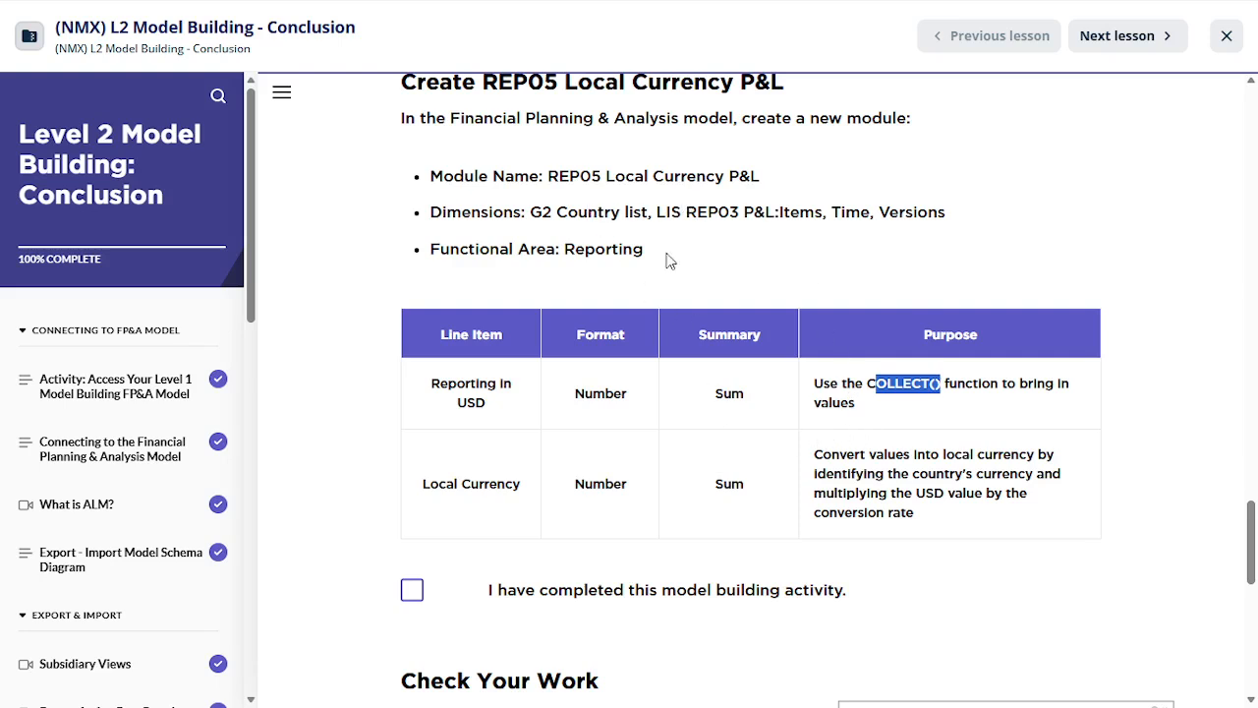
click(852, 421)
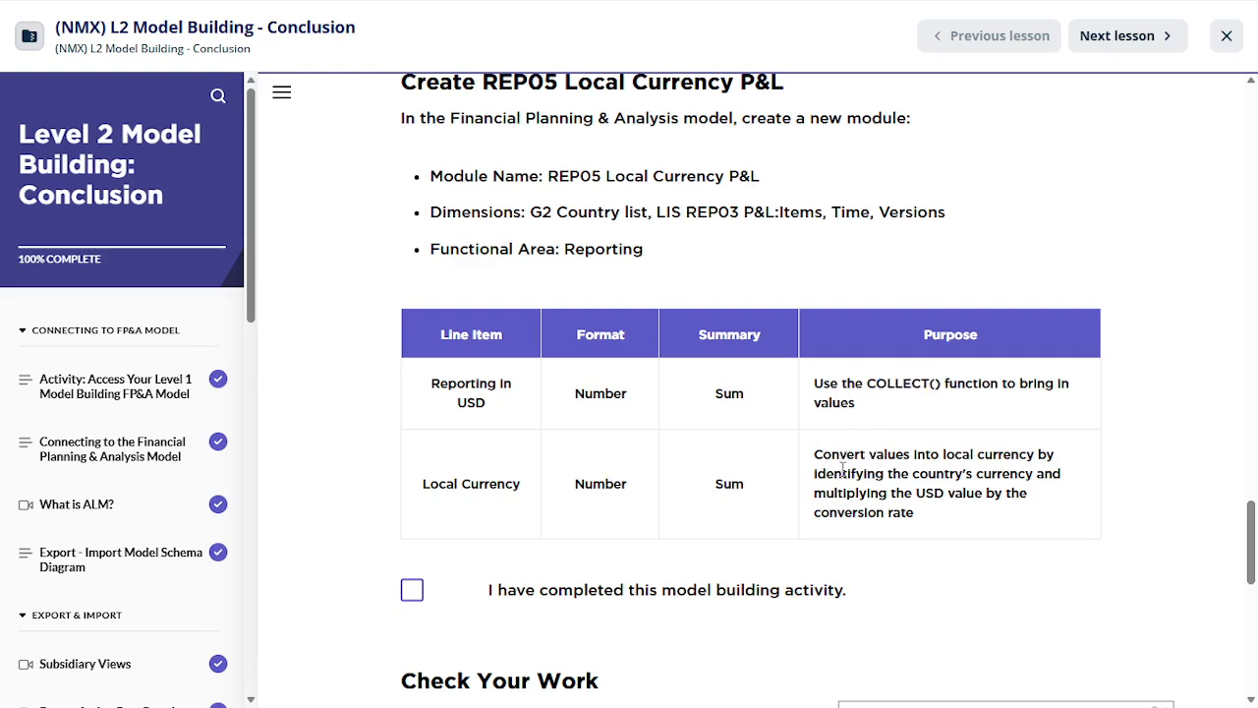
drag(819, 458, 1048, 459)
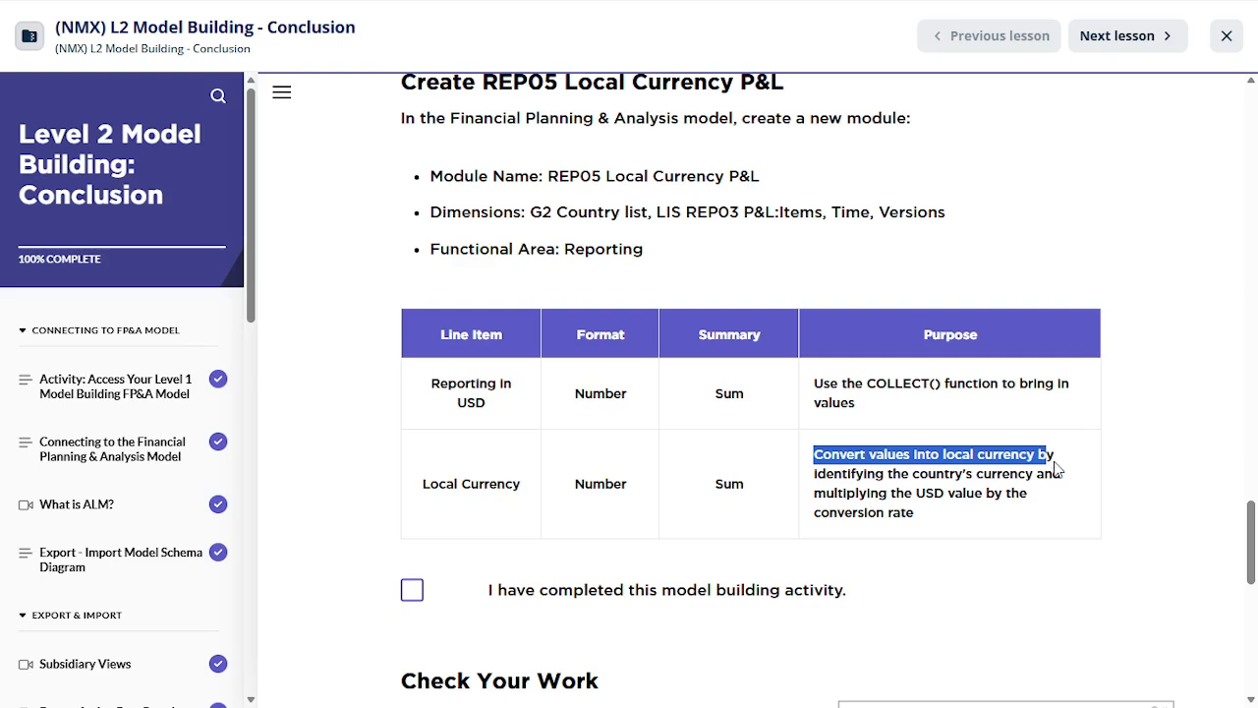
click(1070, 468)
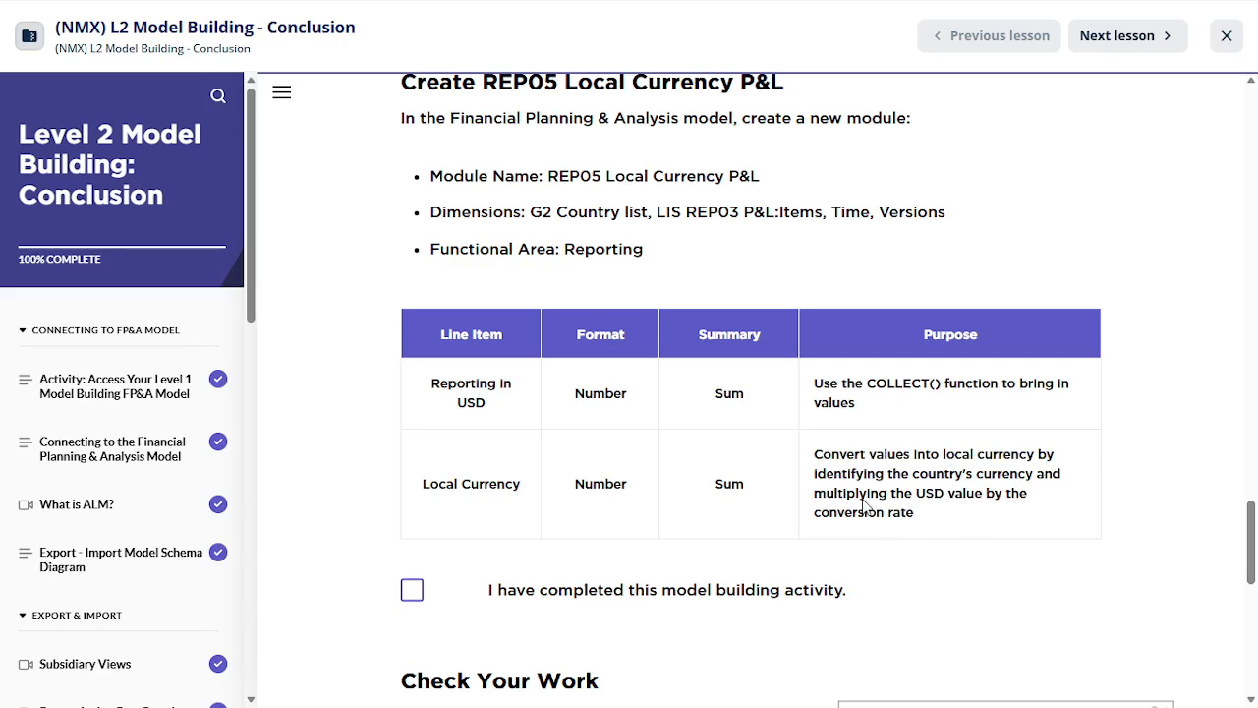
scroll(710, 412, up, 3)
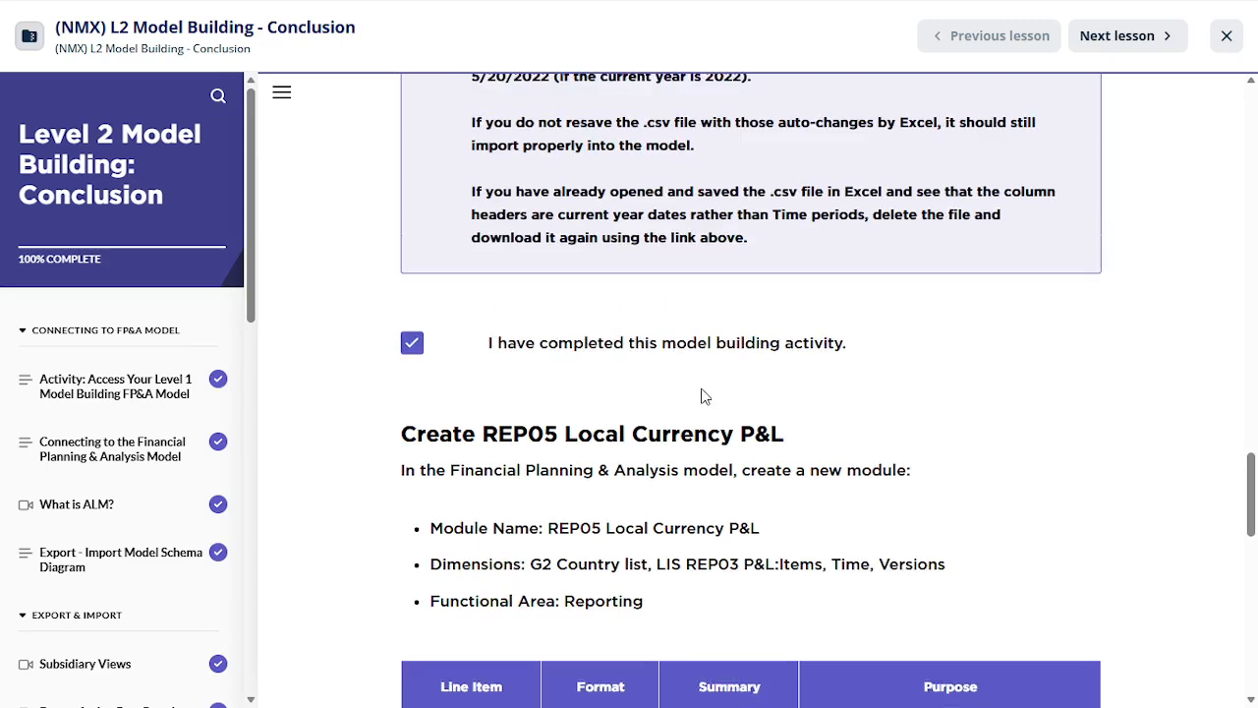
- Begin the Local Currency formula as Reporting in USD * 'FX01 Currency Rates'.Rates, followed by an opened LOOKUP clause
scroll(701, 393, down, 3)
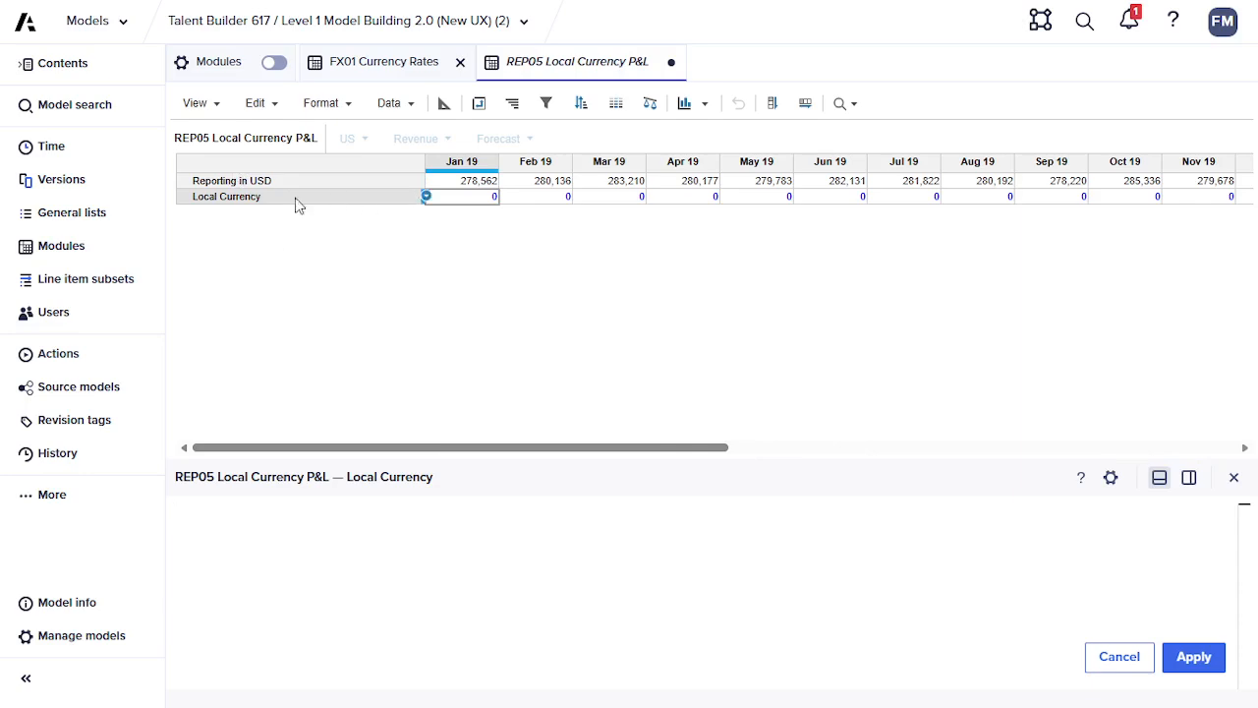
click(240, 181)
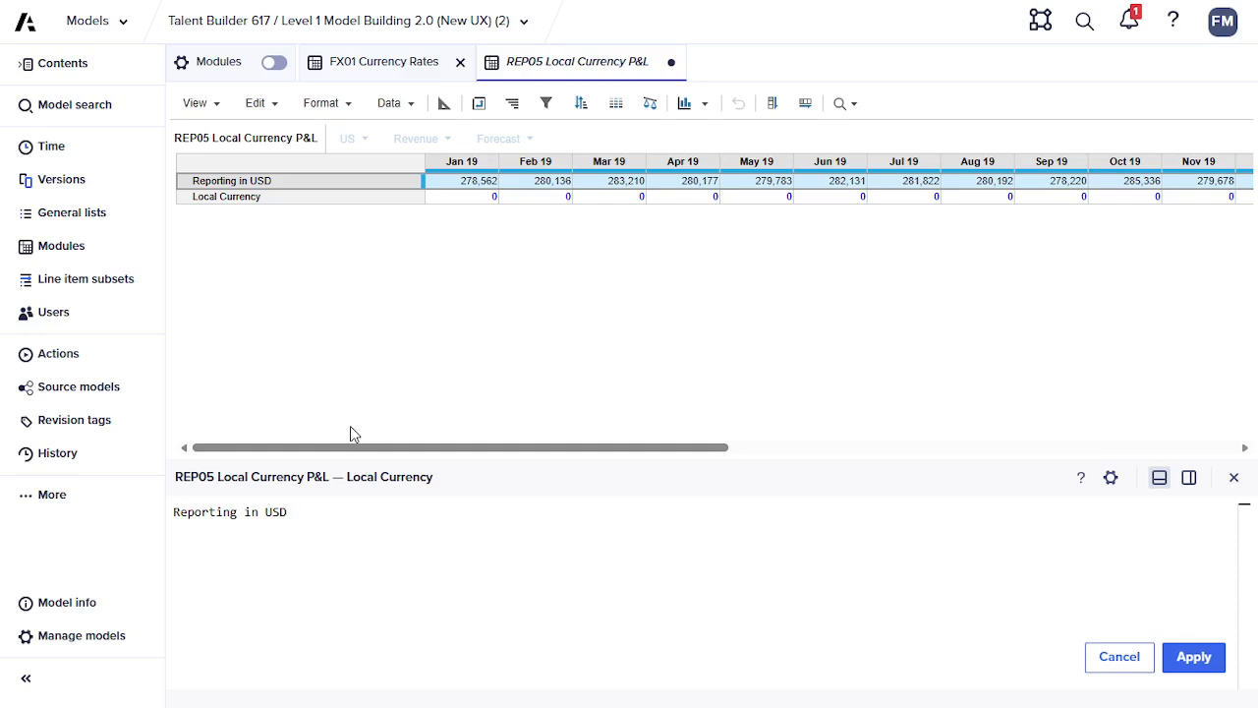
text(*)
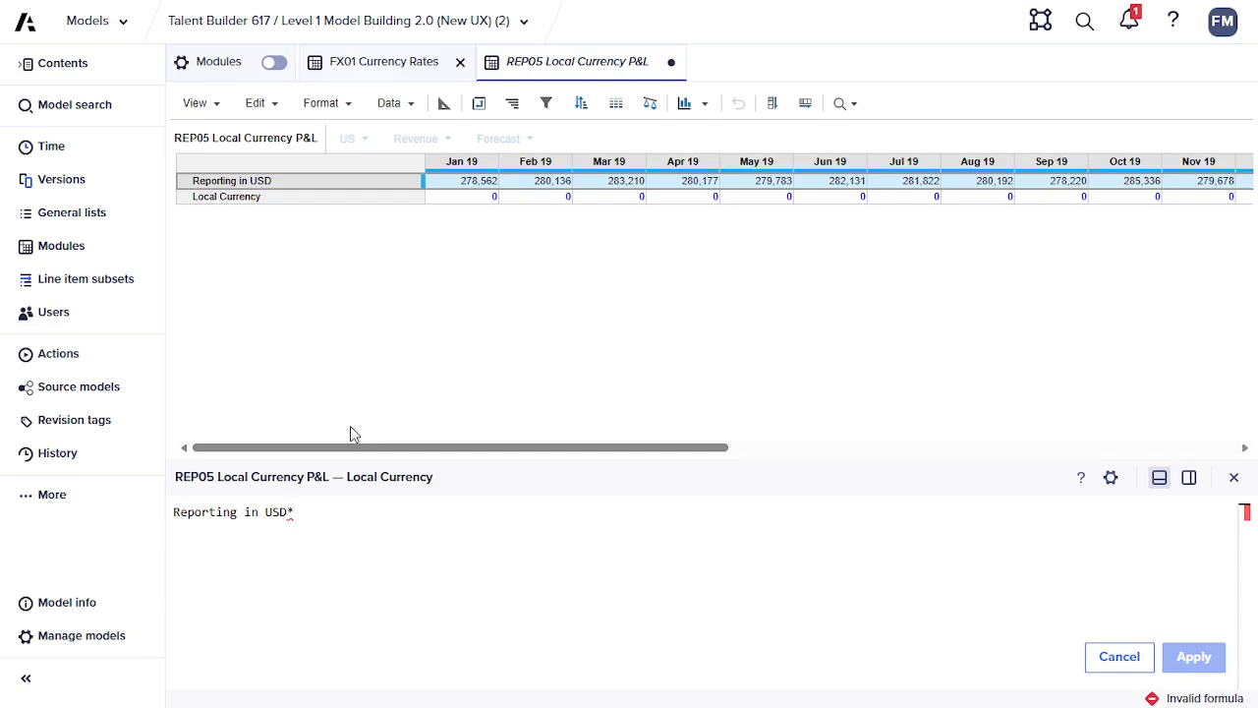
click(334, 64)
click(221, 187)
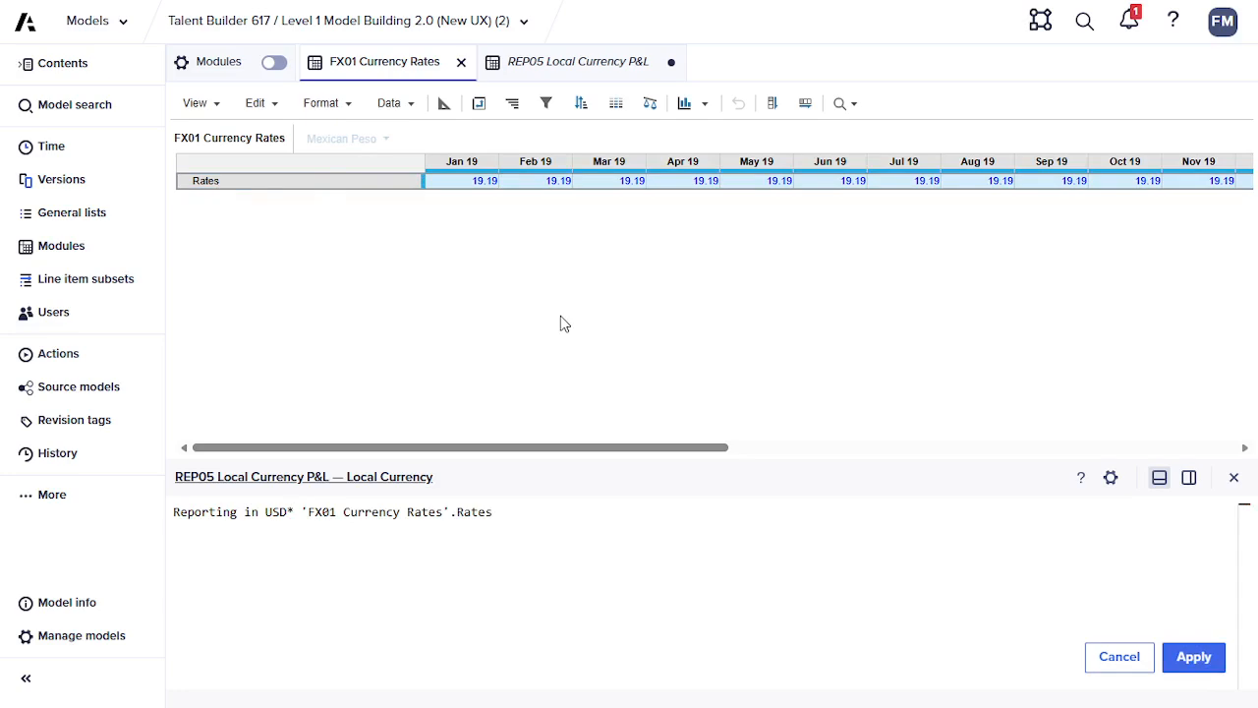
text([)
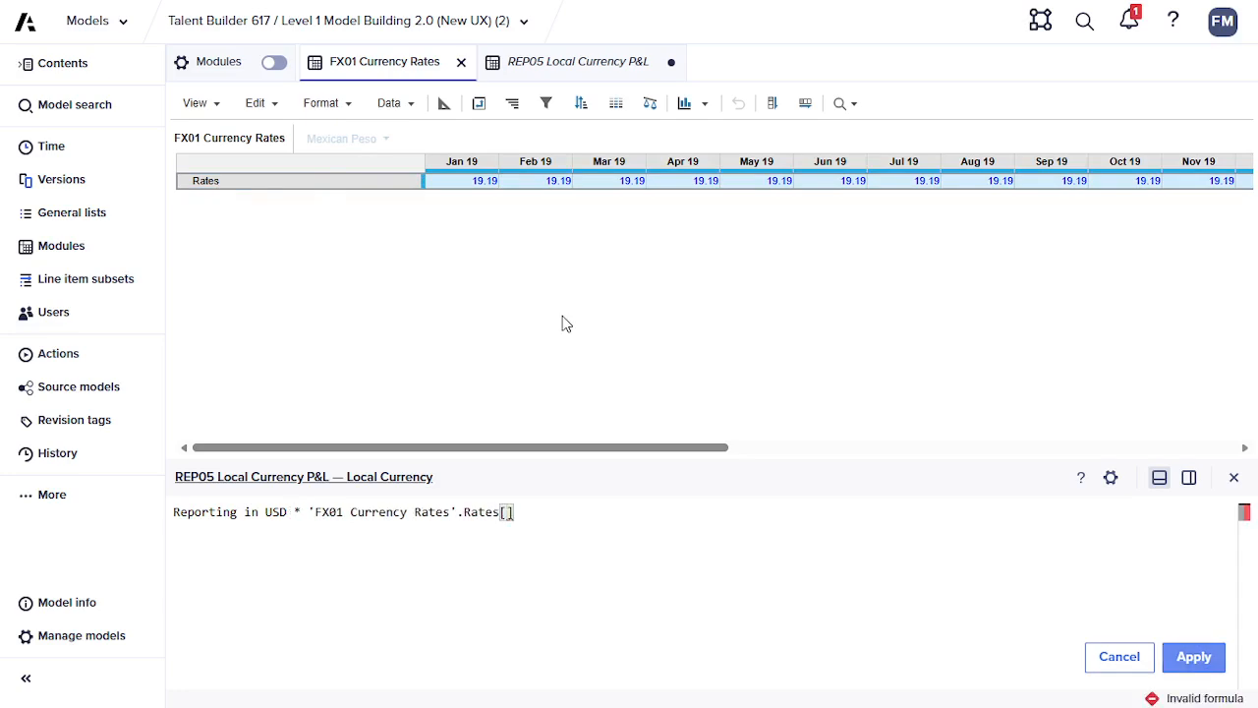
text(loo)
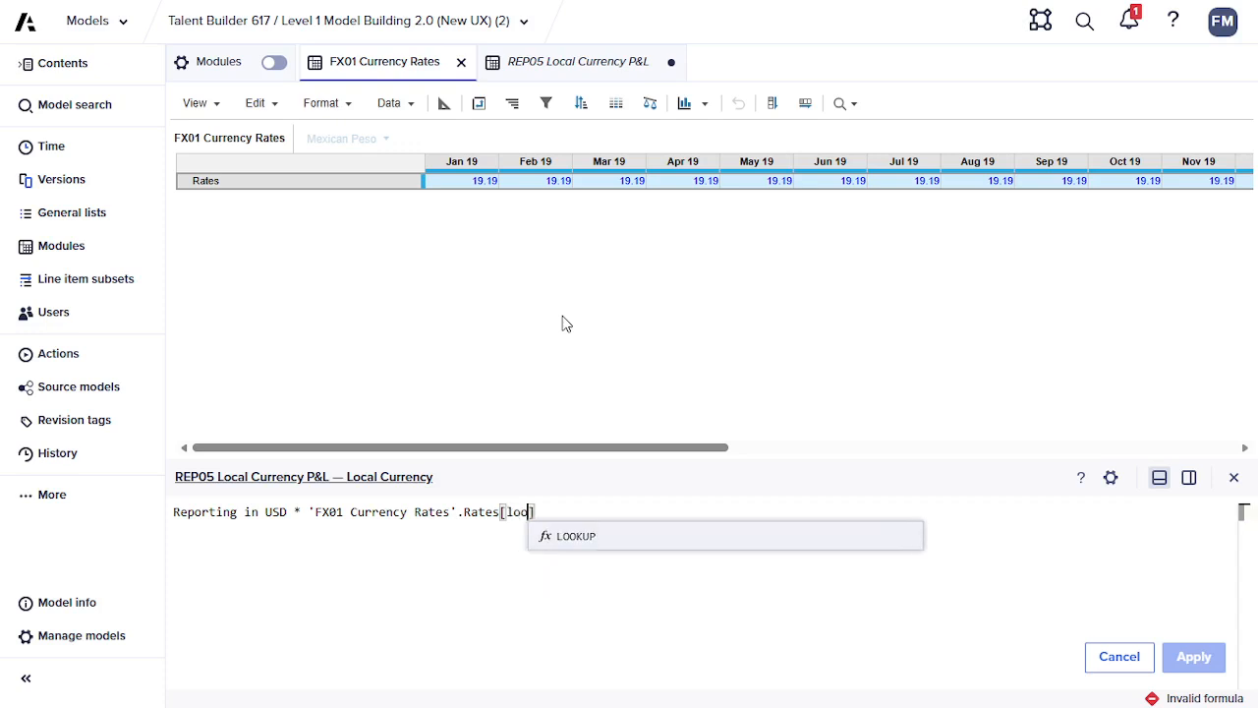
key(Return)
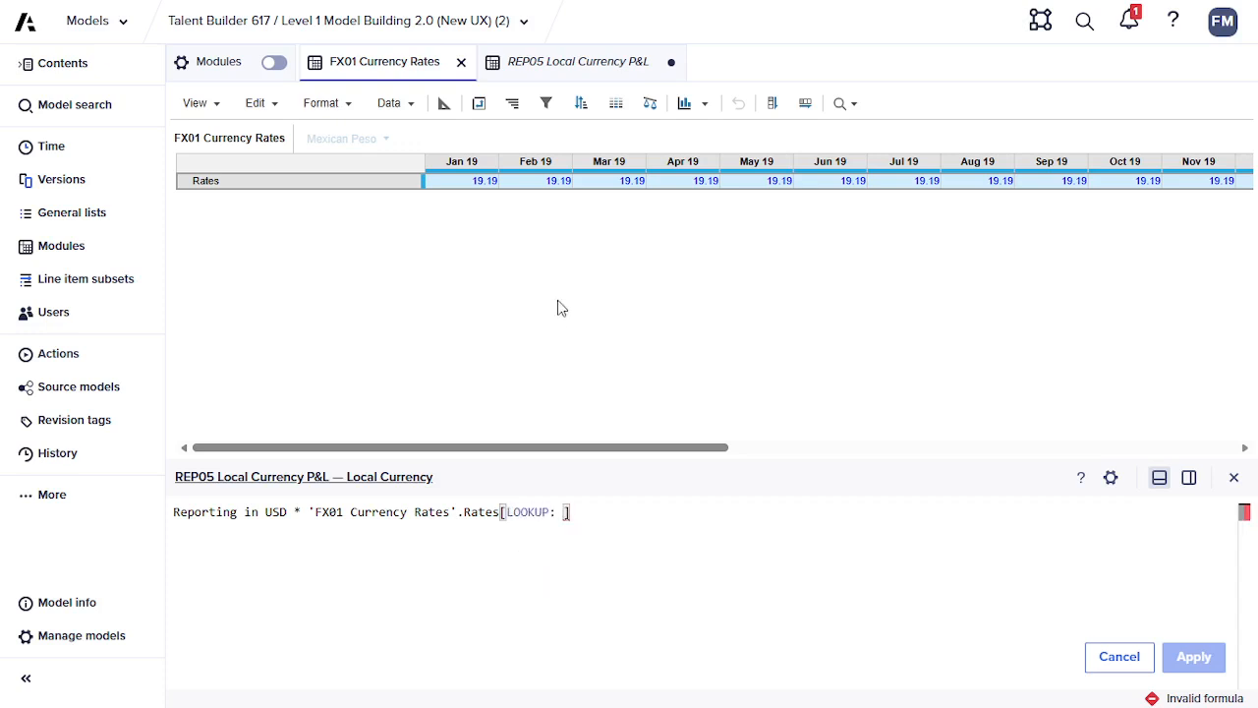
- Complete the LOOKUP with the Local Currency line item of SYS03 Country Details and apply the formula
click(208, 65)
scroll(325, 410, down, 5)
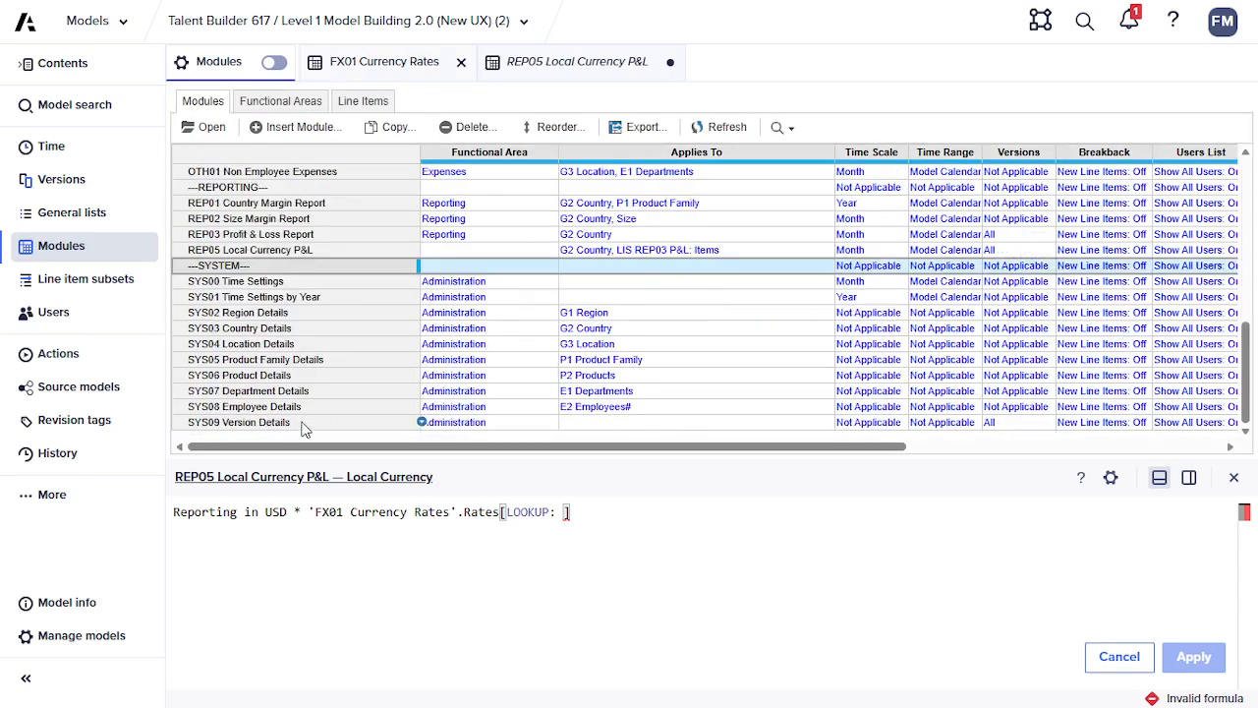
click(241, 331)
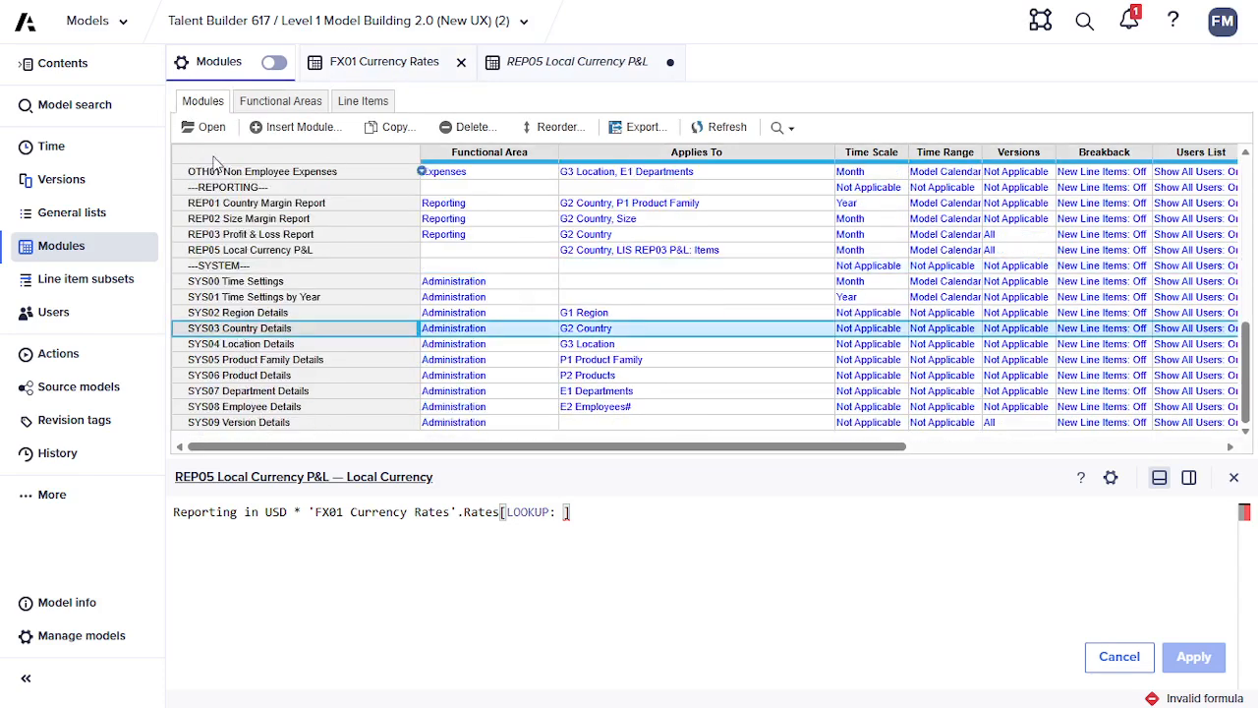
click(205, 132)
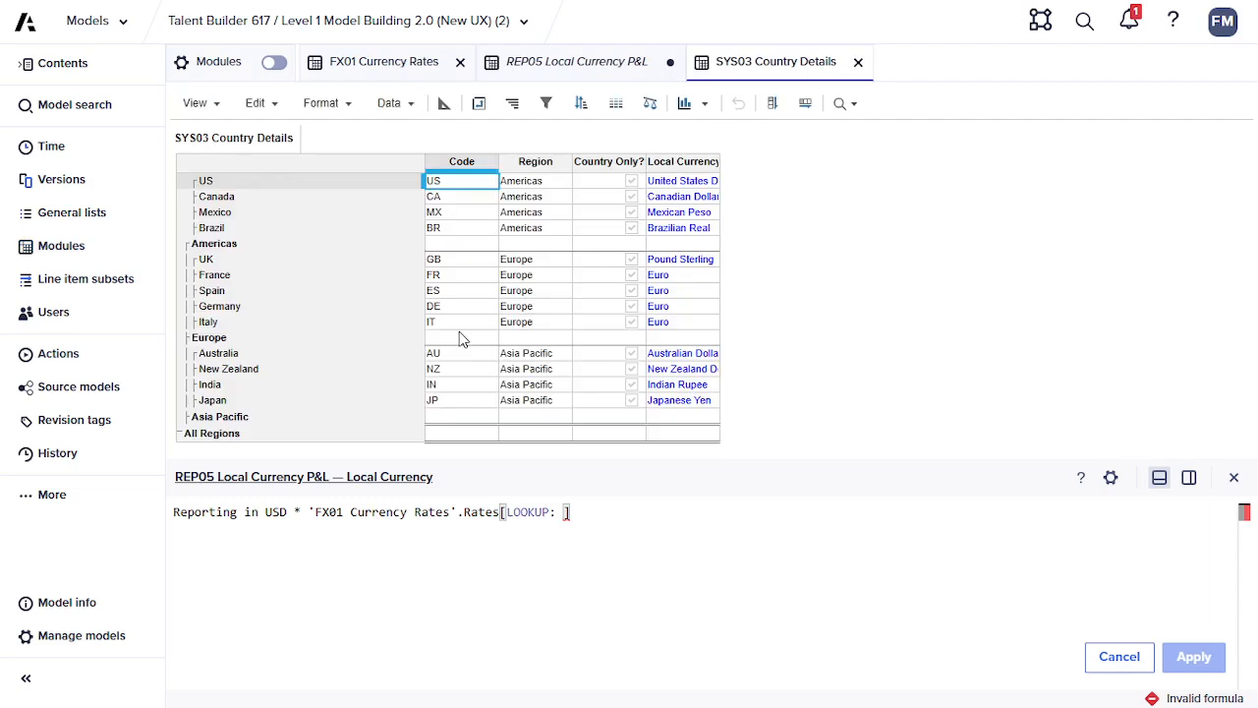
click(668, 164)
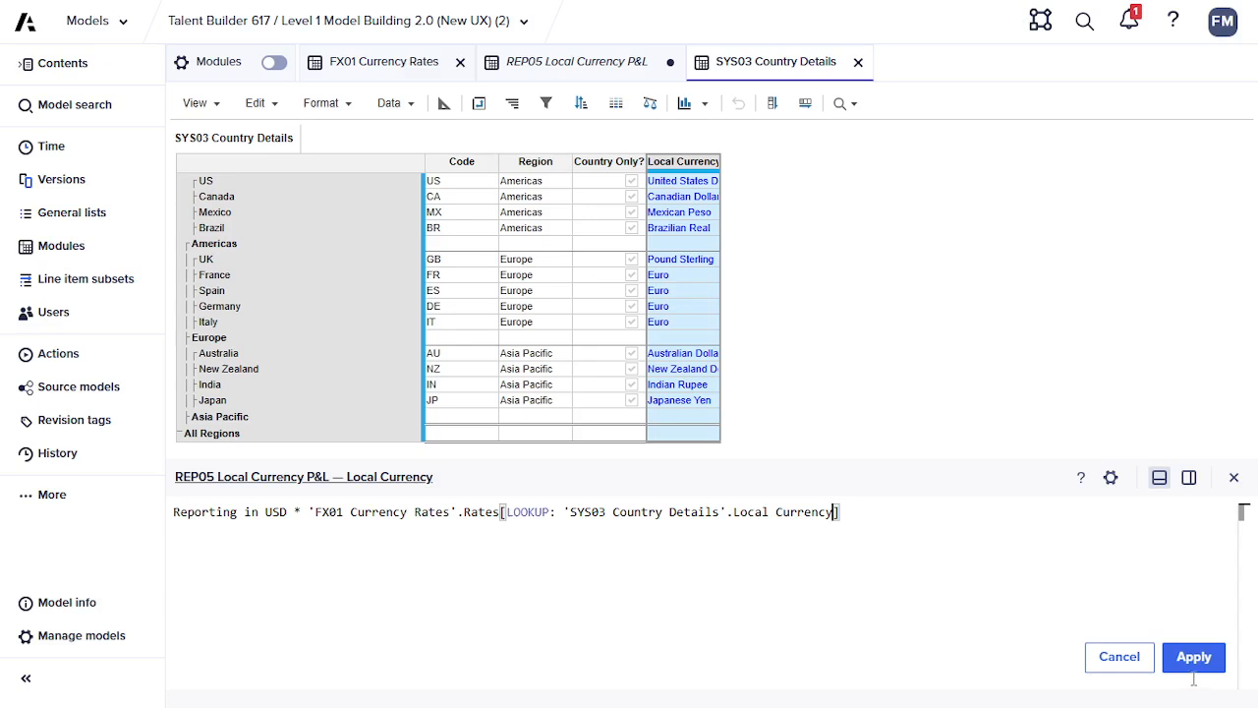
click(1193, 661)
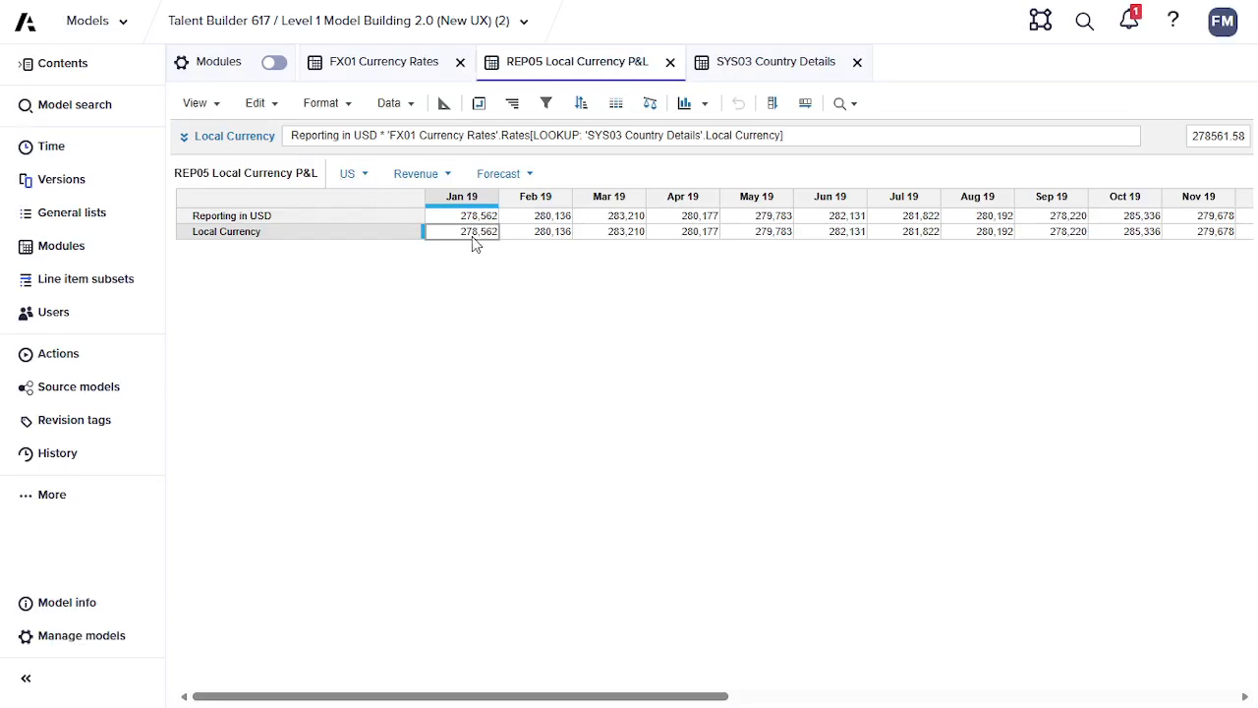
- Check the converted values in REP05 Local Currency P&L for Canada and for Mexico
click(364, 175)
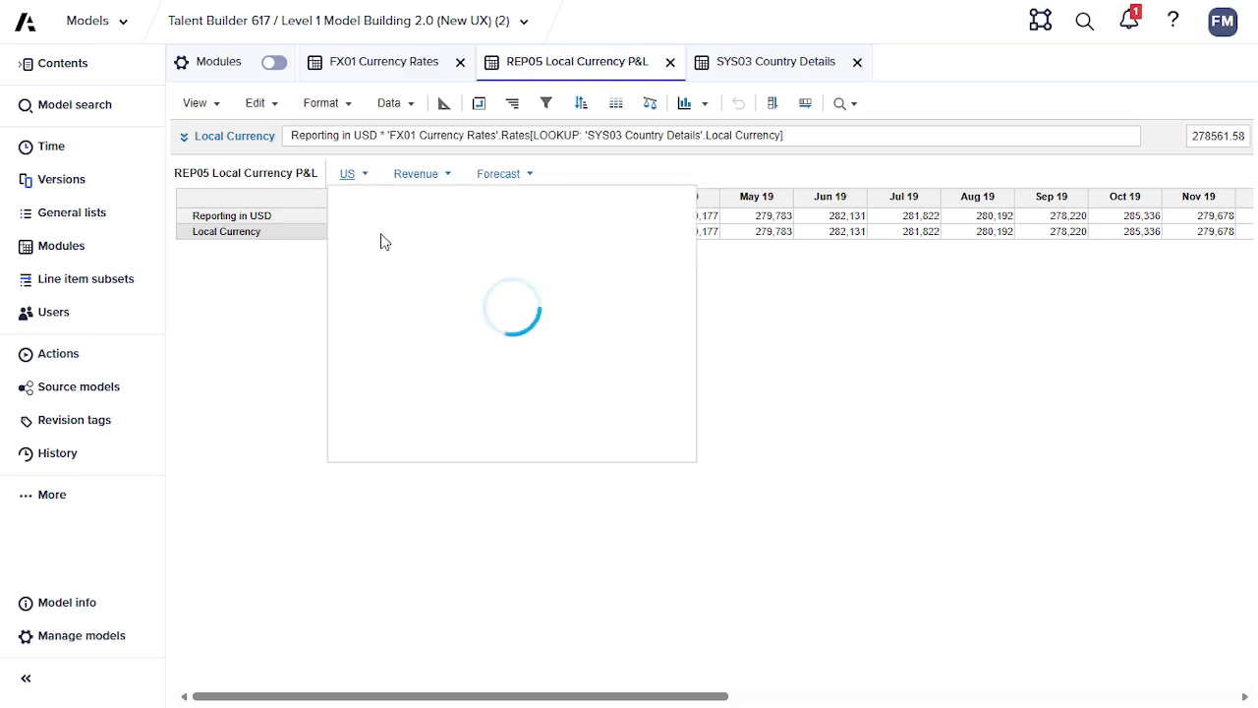
click(420, 298)
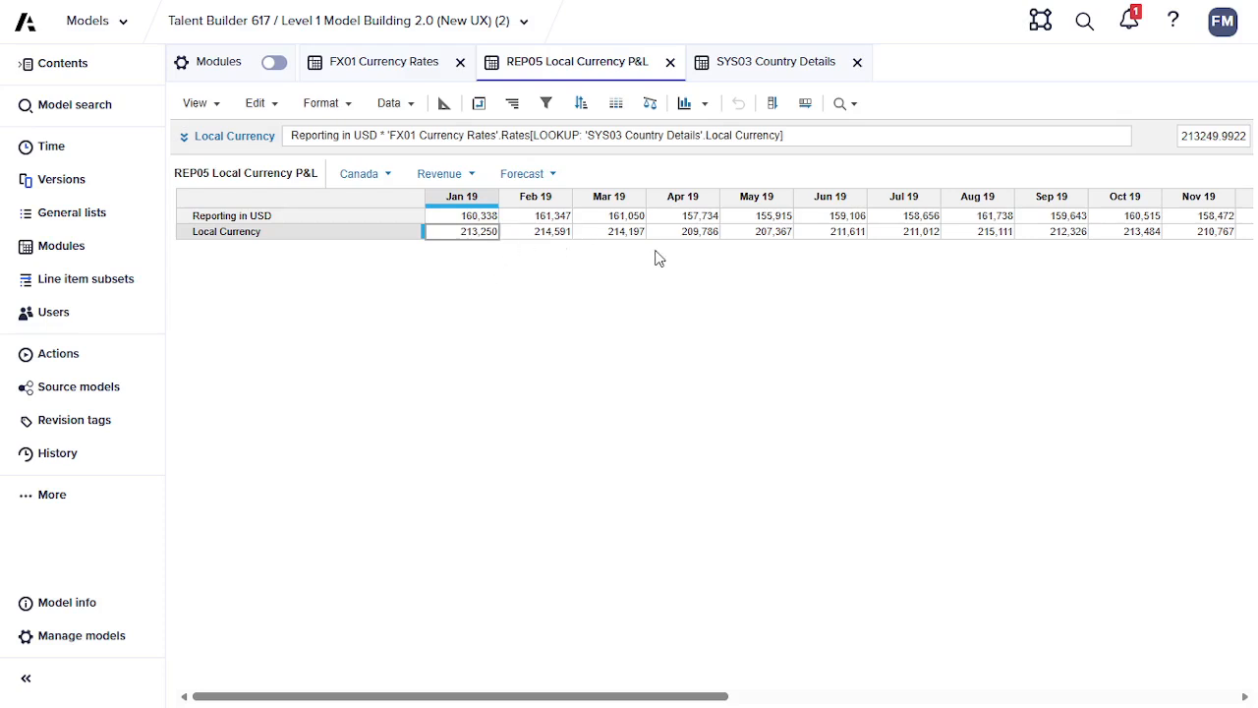
click(386, 177)
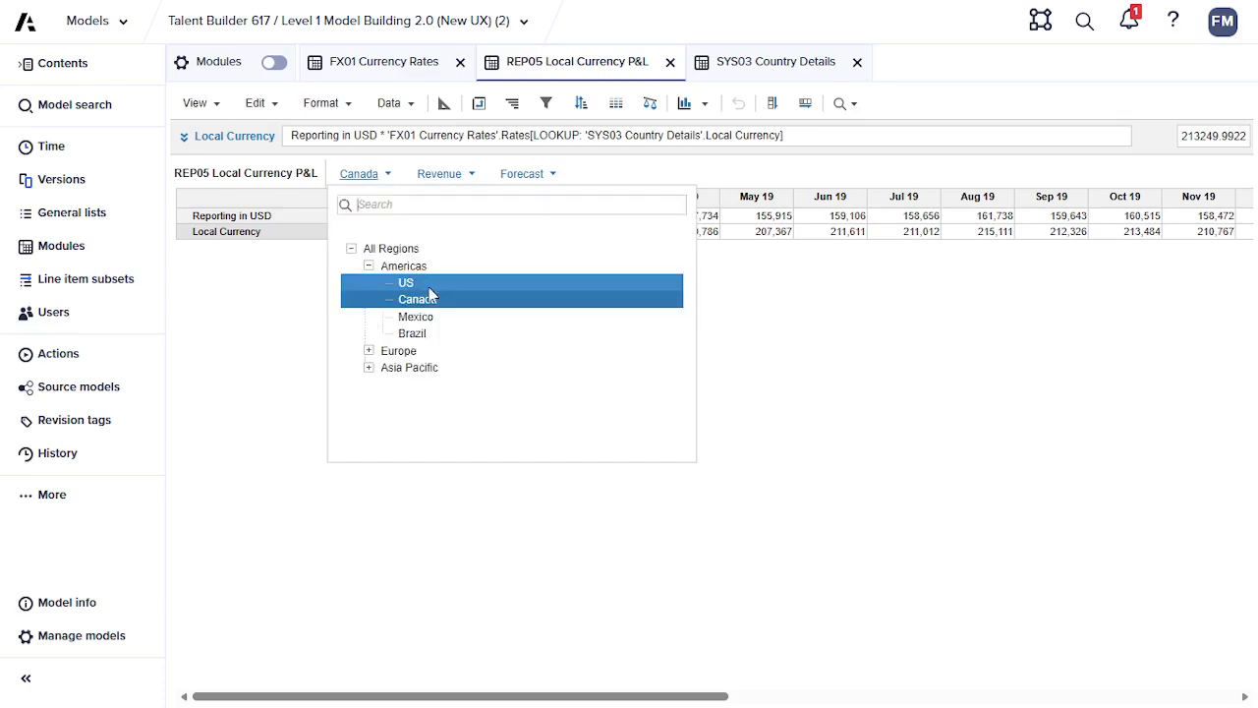
click(415, 318)
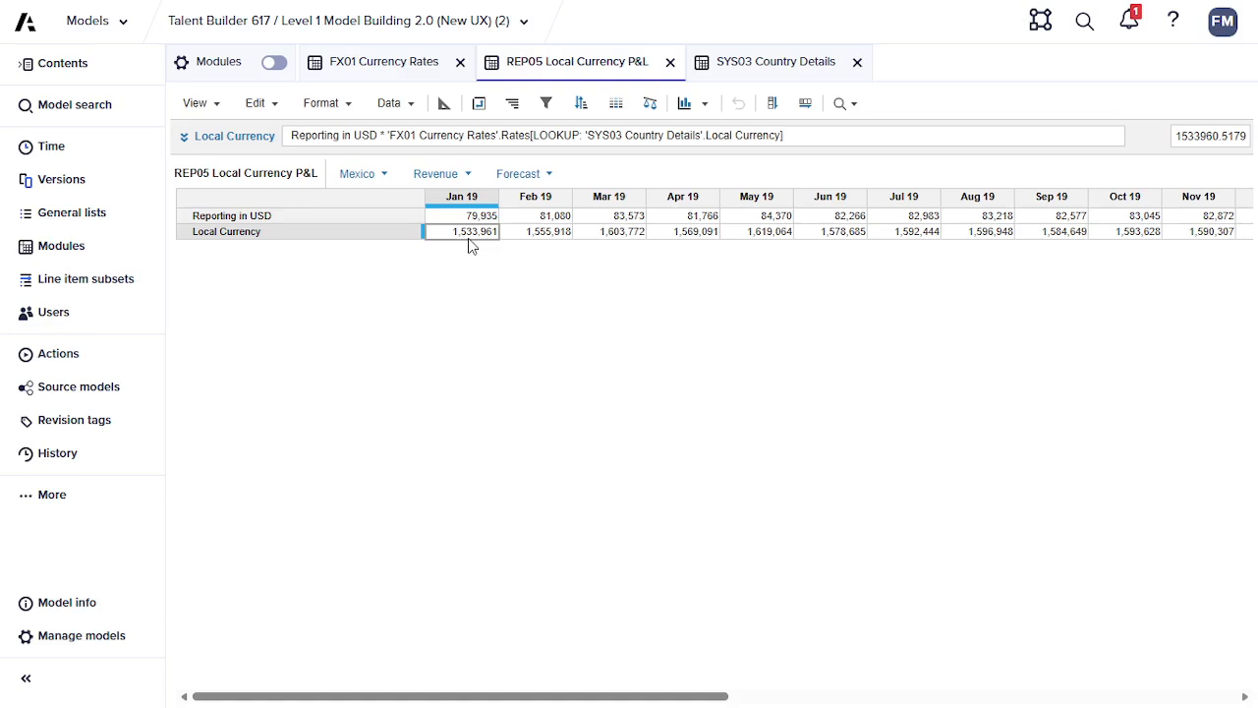
- Switch to the lesson and mark the Create REP05 Local Currency P&L activity as completed
key(alt+Tab)
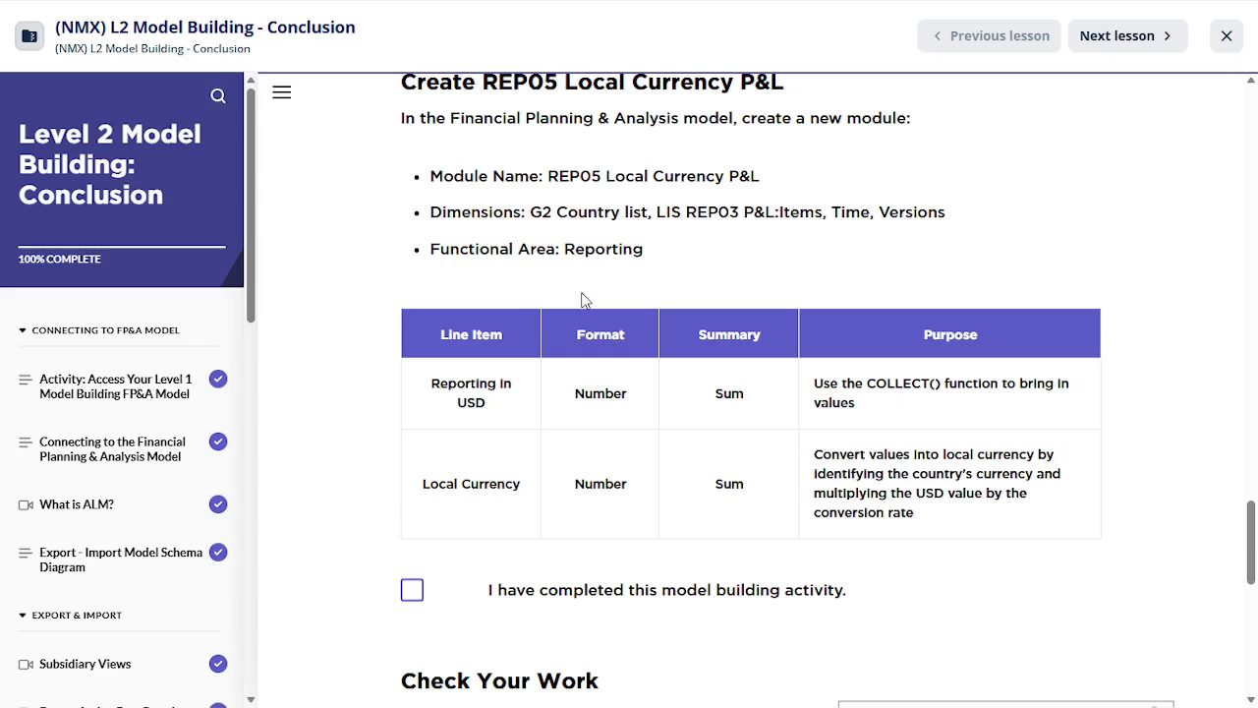
scroll(634, 434, down, 2)
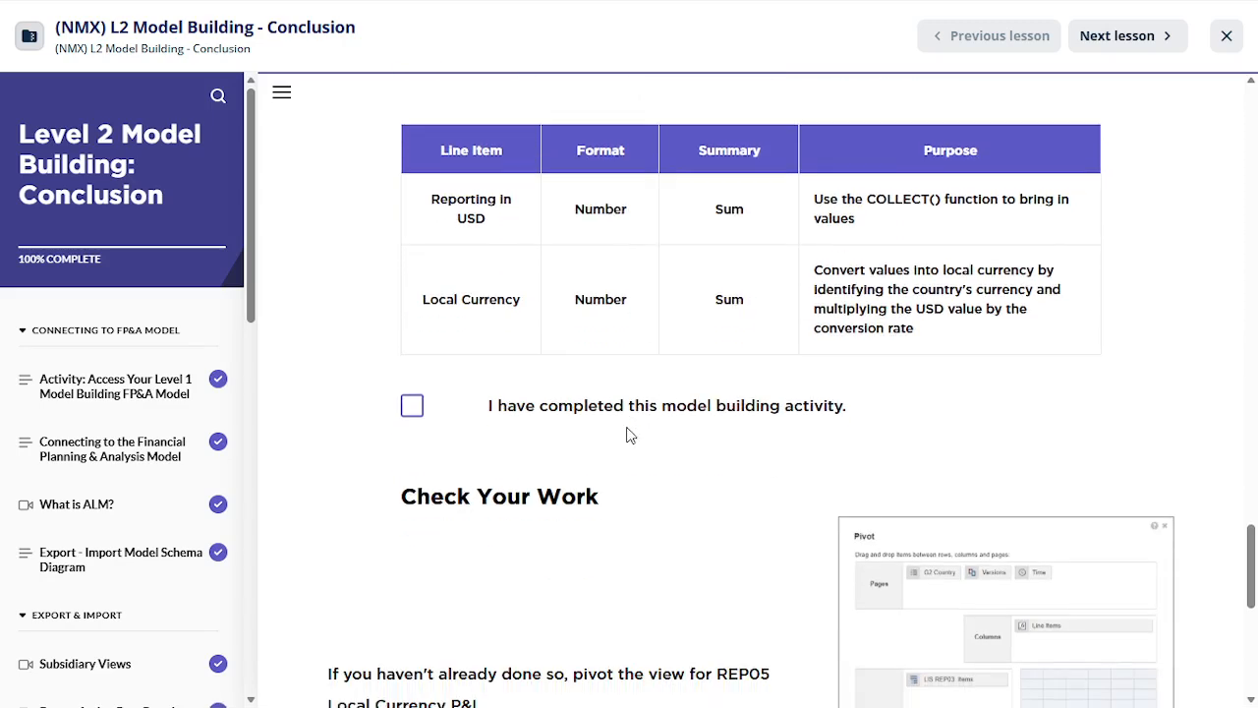
click(413, 409)
scroll(752, 482, down, 3)
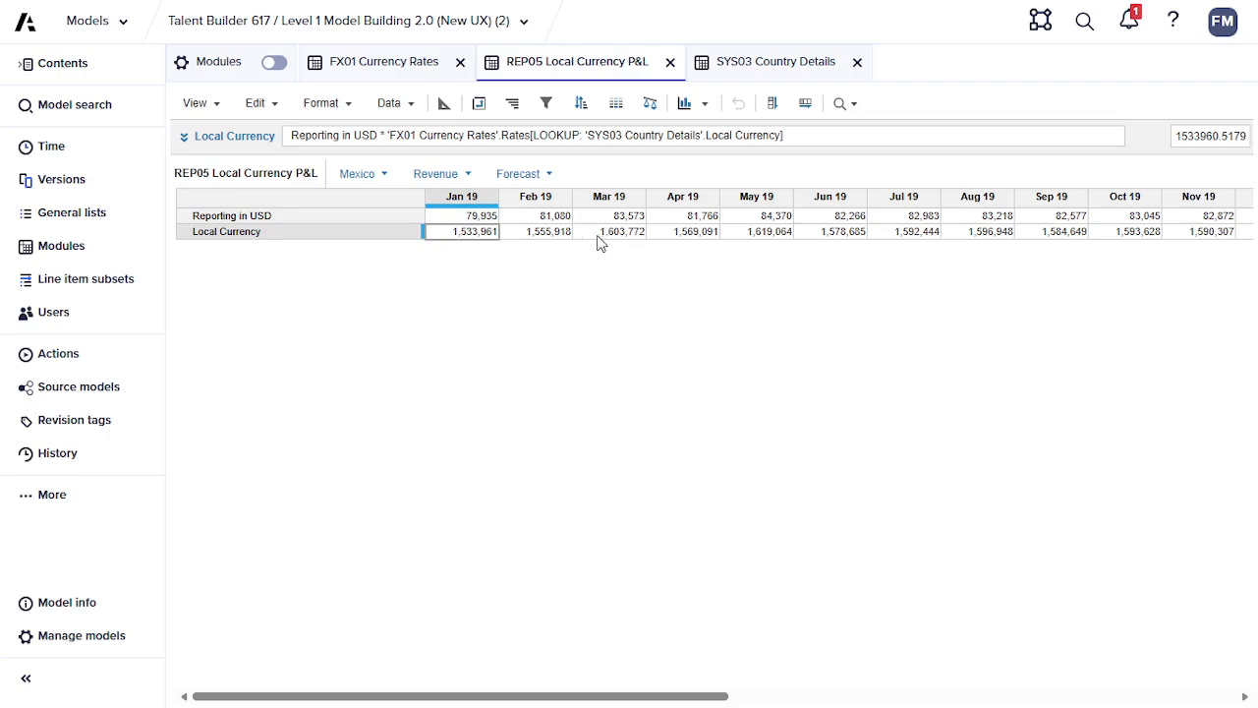
- Pivot REP05 as in the lesson: LIS REP03 P&L: Items on rows, Line Items on columns, and G2 Country, Versions and Time on pages
click(478, 104)
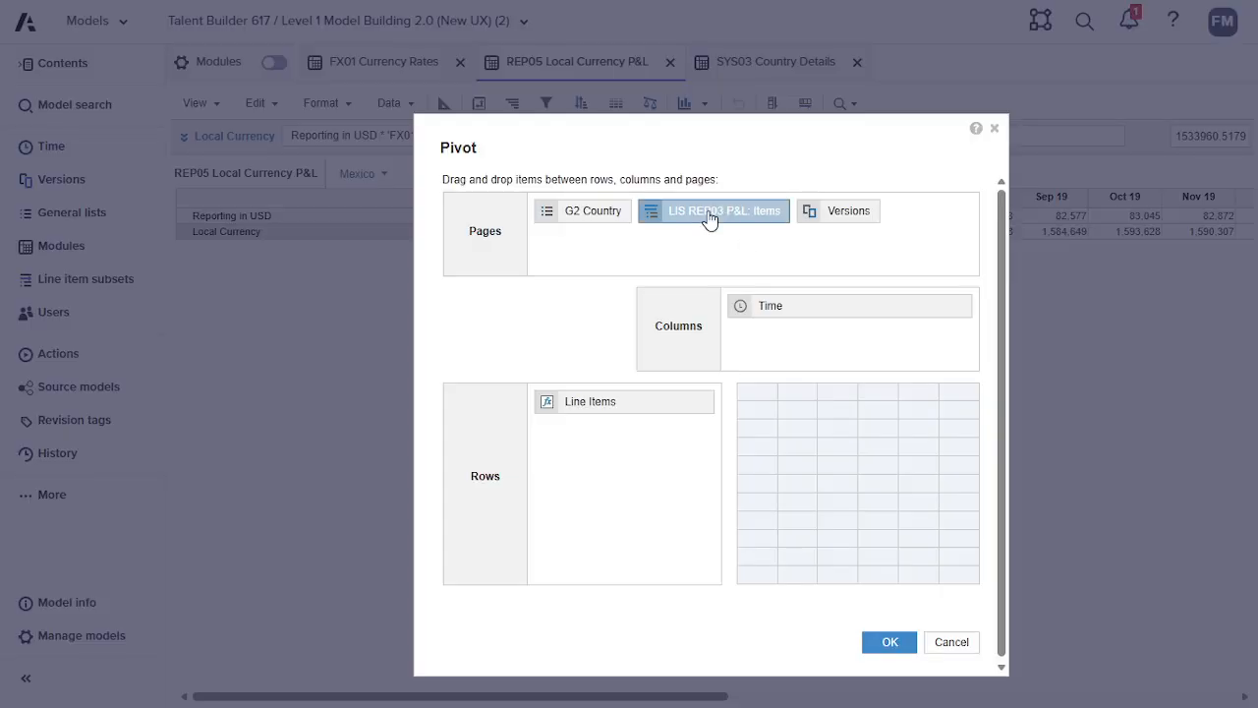
drag(705, 219, 620, 466)
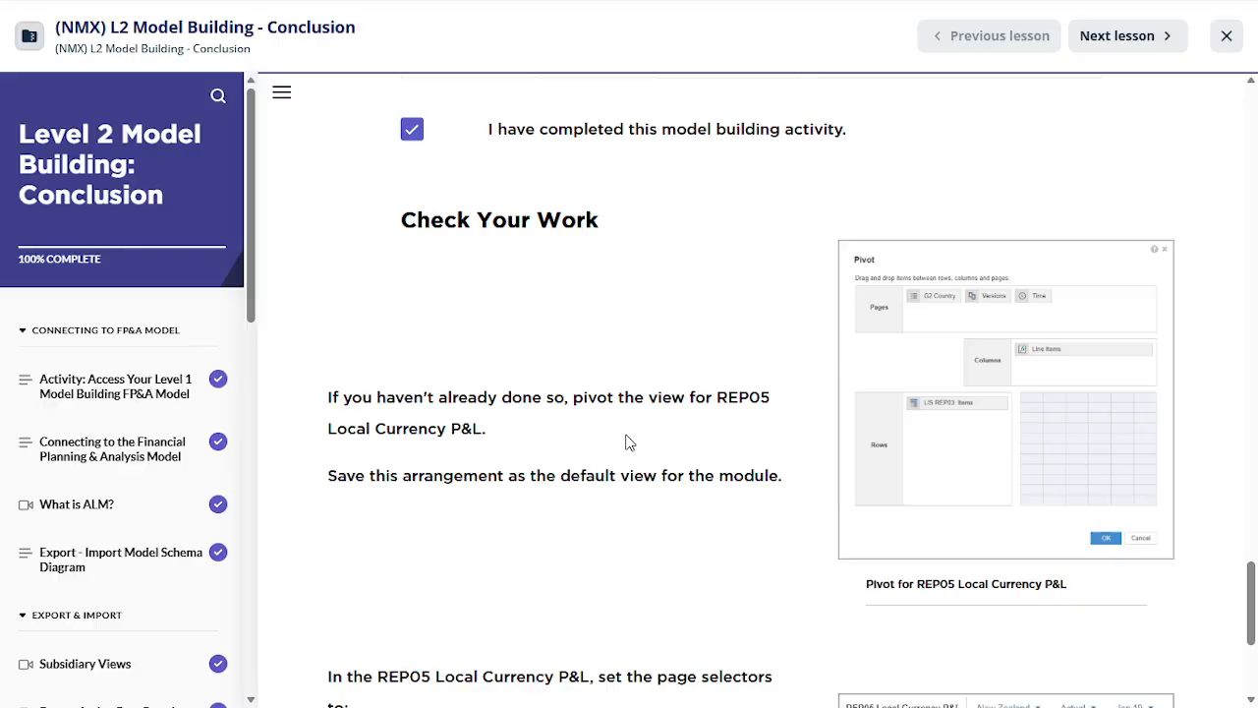
key(alt+Tab)
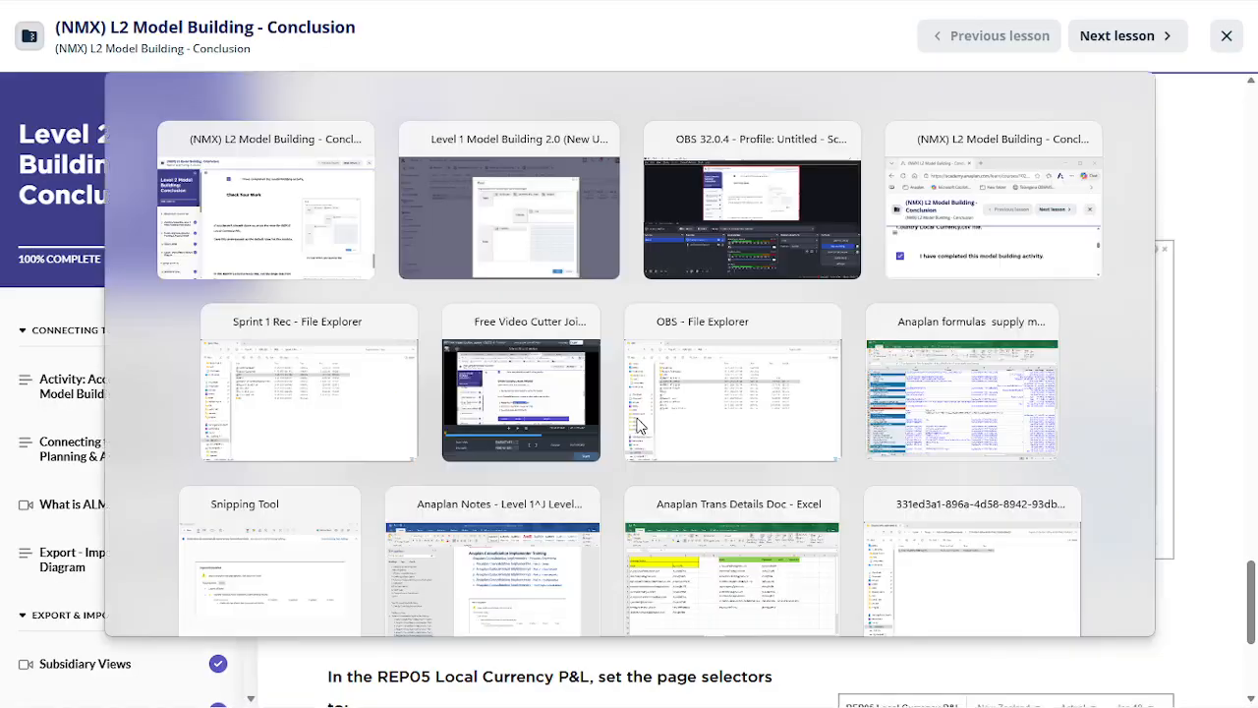
drag(623, 410, 854, 337)
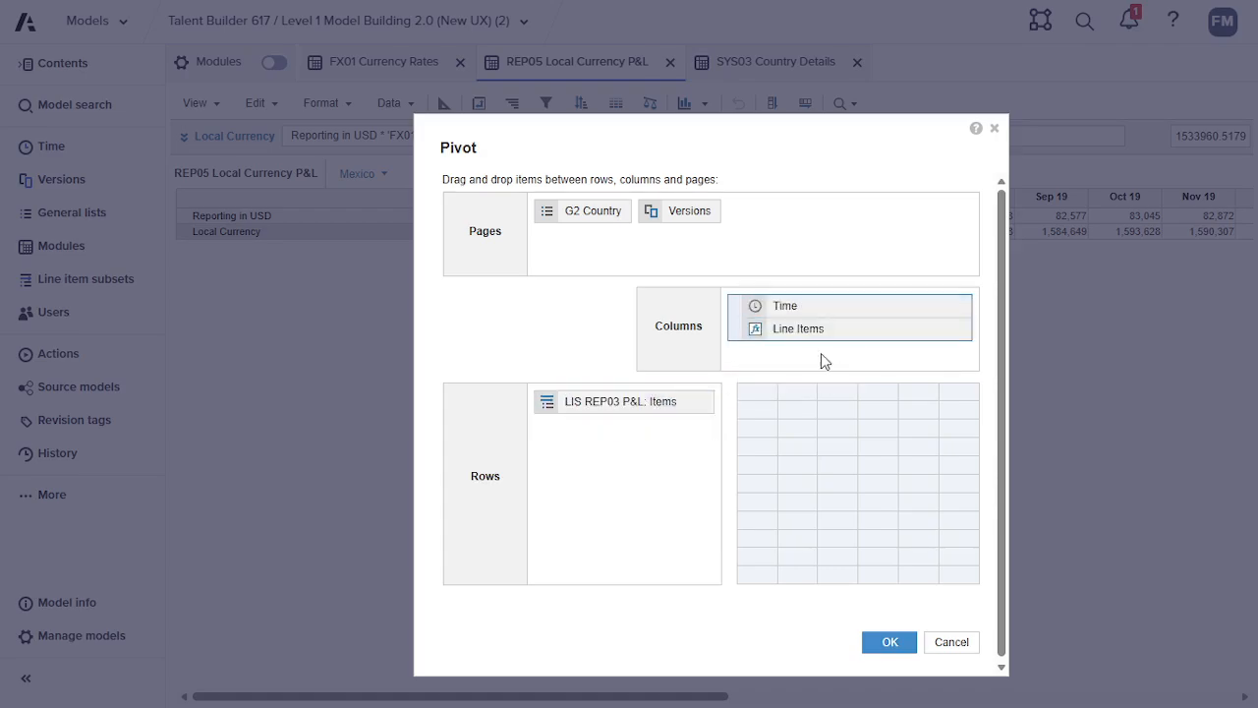
key(alt+Tab)
key(alt+Tab)
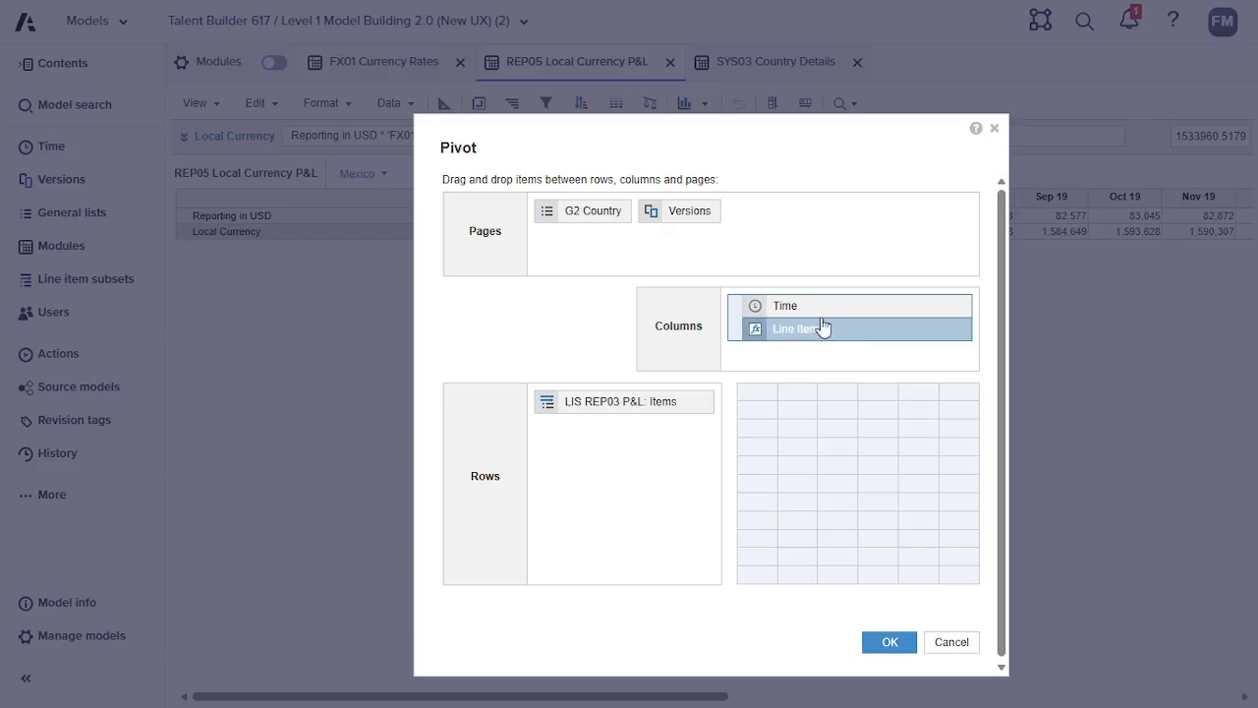
drag(815, 304, 777, 224)
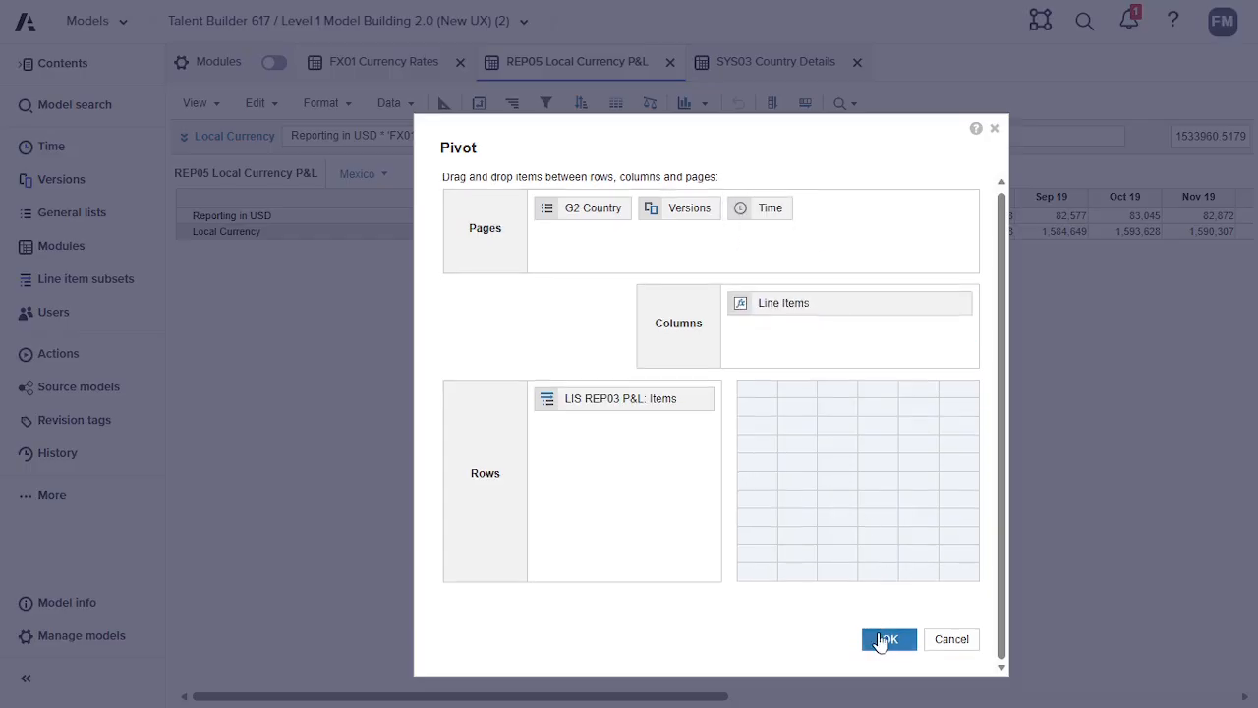
click(888, 642)
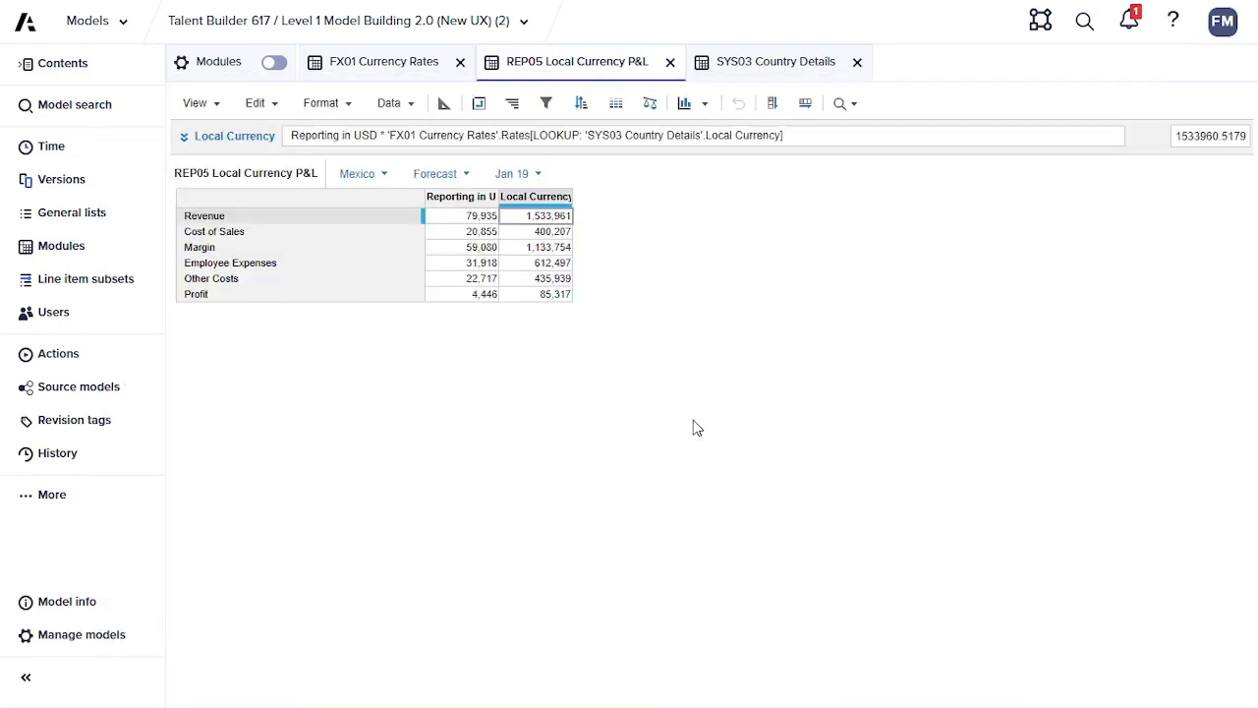
- Following the lesson's check instructions, set the REP05 country to New Zealand and the version to Actual
key(alt+Tab)
scroll(781, 452, down, 3)
scroll(783, 459, down, 3)
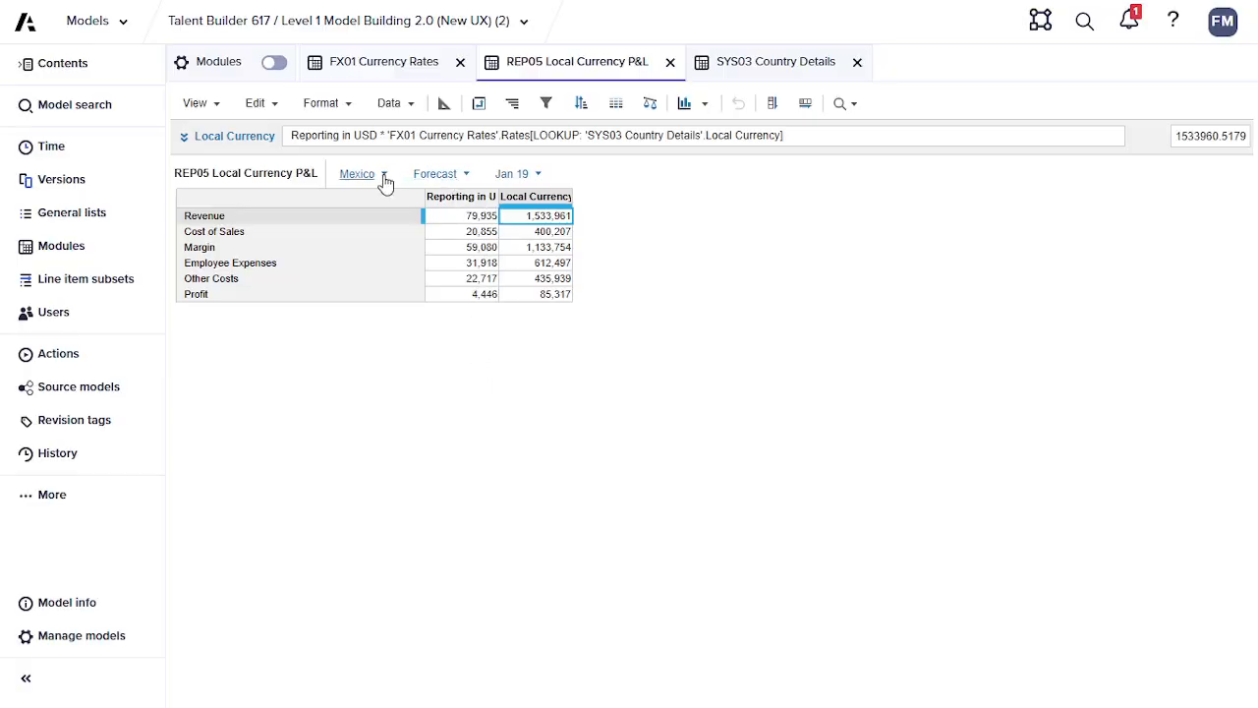
click(384, 177)
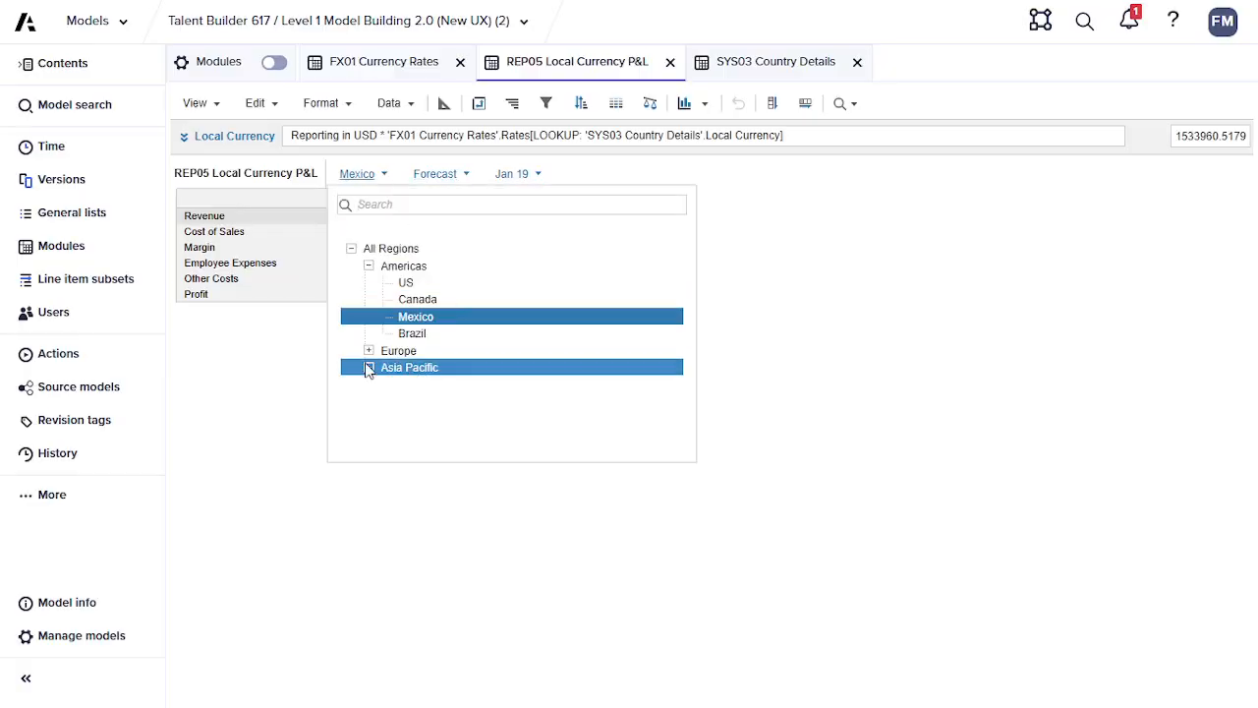
click(369, 366)
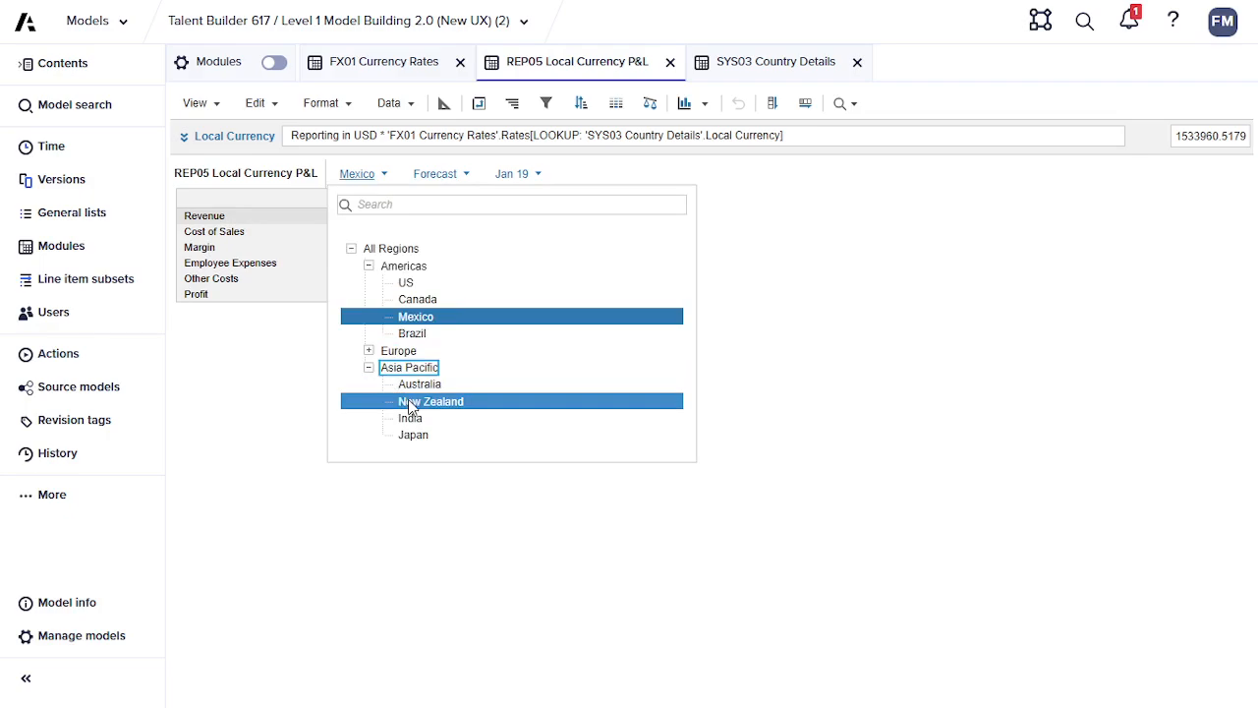
click(410, 402)
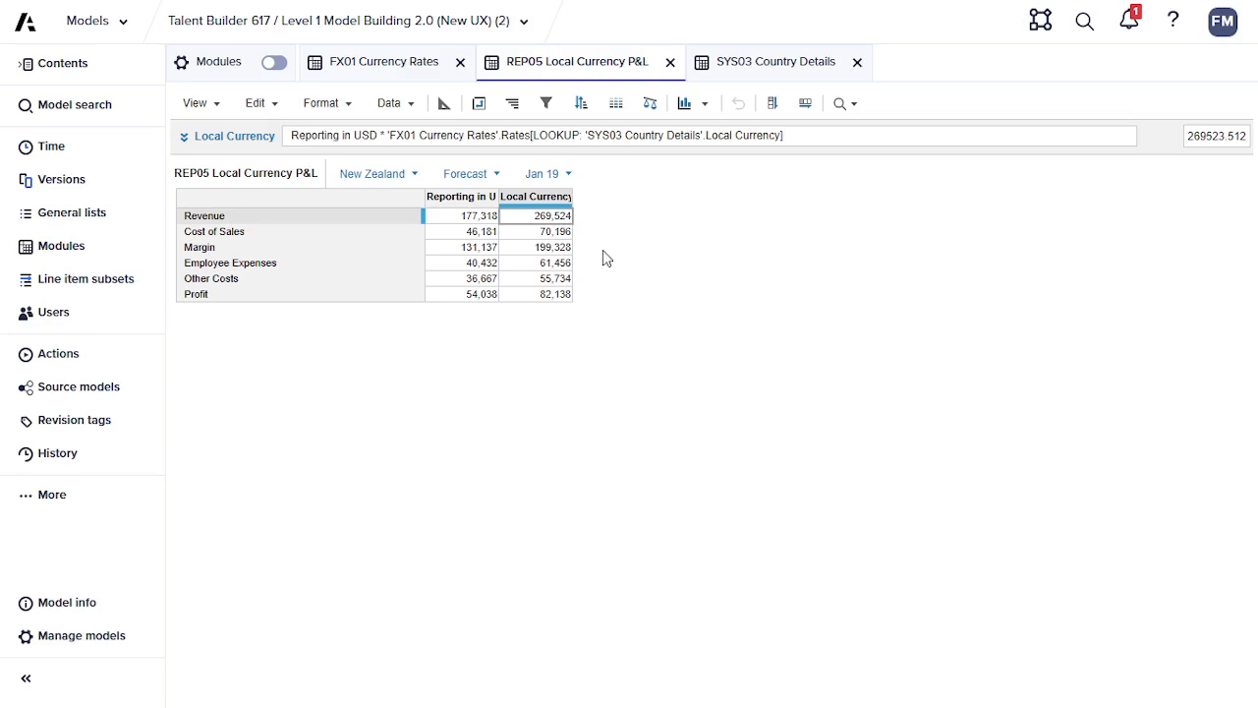
click(496, 175)
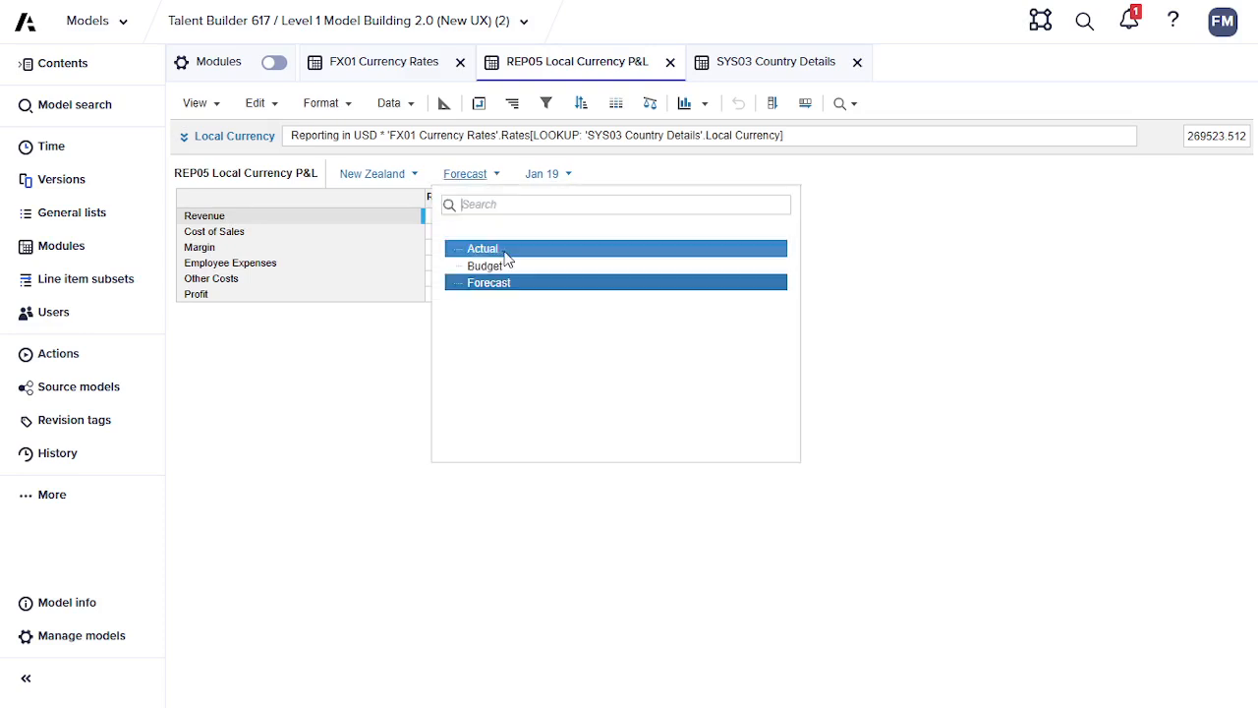
click(496, 251)
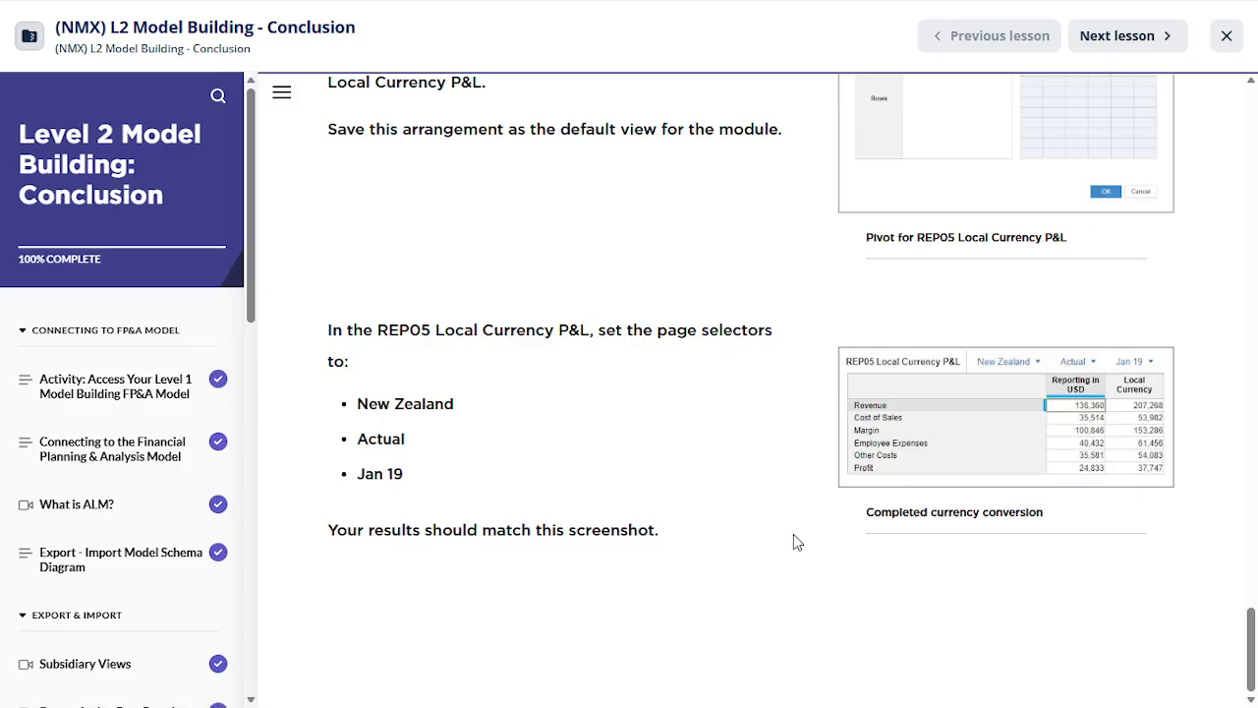
- Enlarge the lesson's completed currency conversion screenshot and compare its values with those in REP05 Local Currency P&L
click(1066, 432)
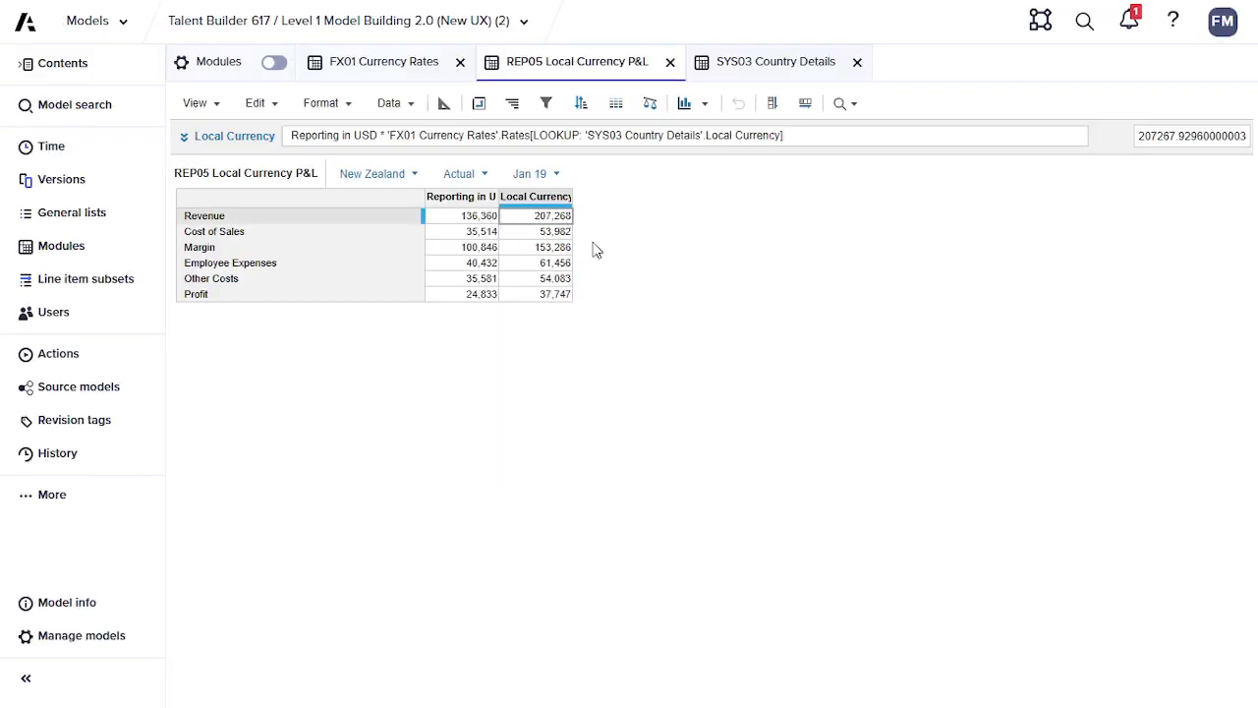
key(alt+Tab)
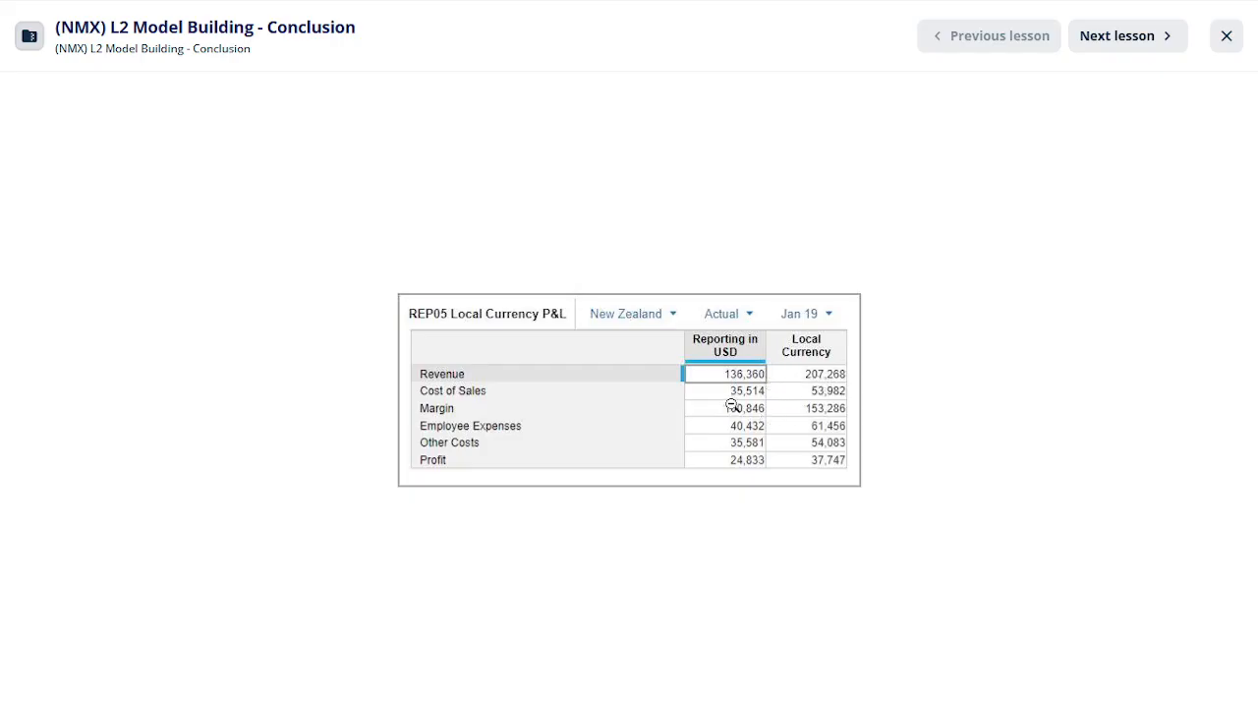
key(alt+Tab)
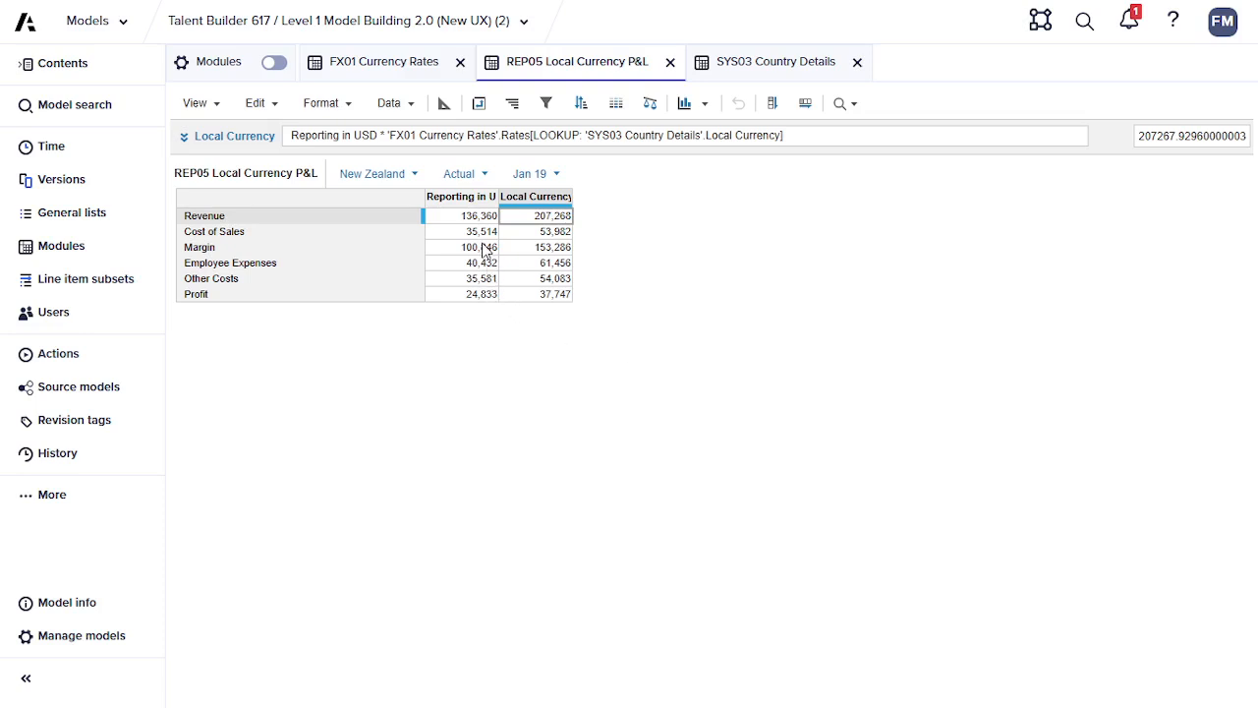
- Check REP05's Reporting in USD and Local Currency columns against the lesson's enlarged screenshot, and return to the lesson's page selector instructions
key(alt+Tab)
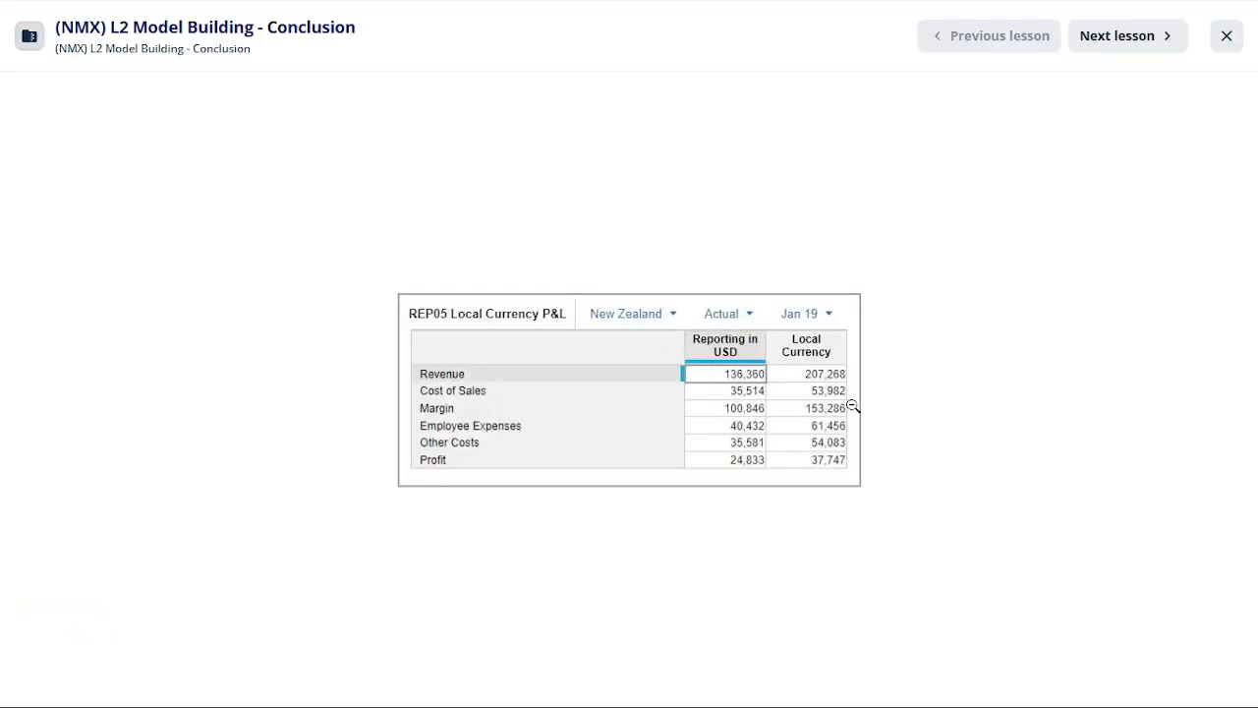
key(alt+Tab)
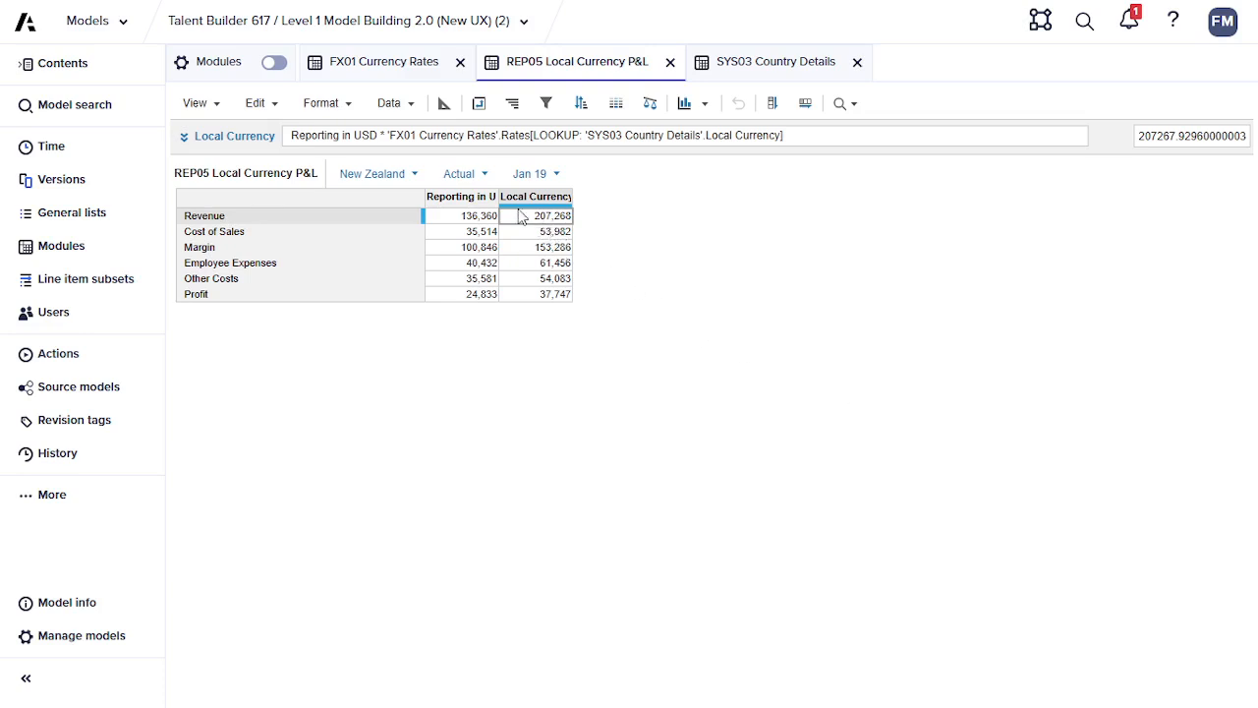
click(478, 199)
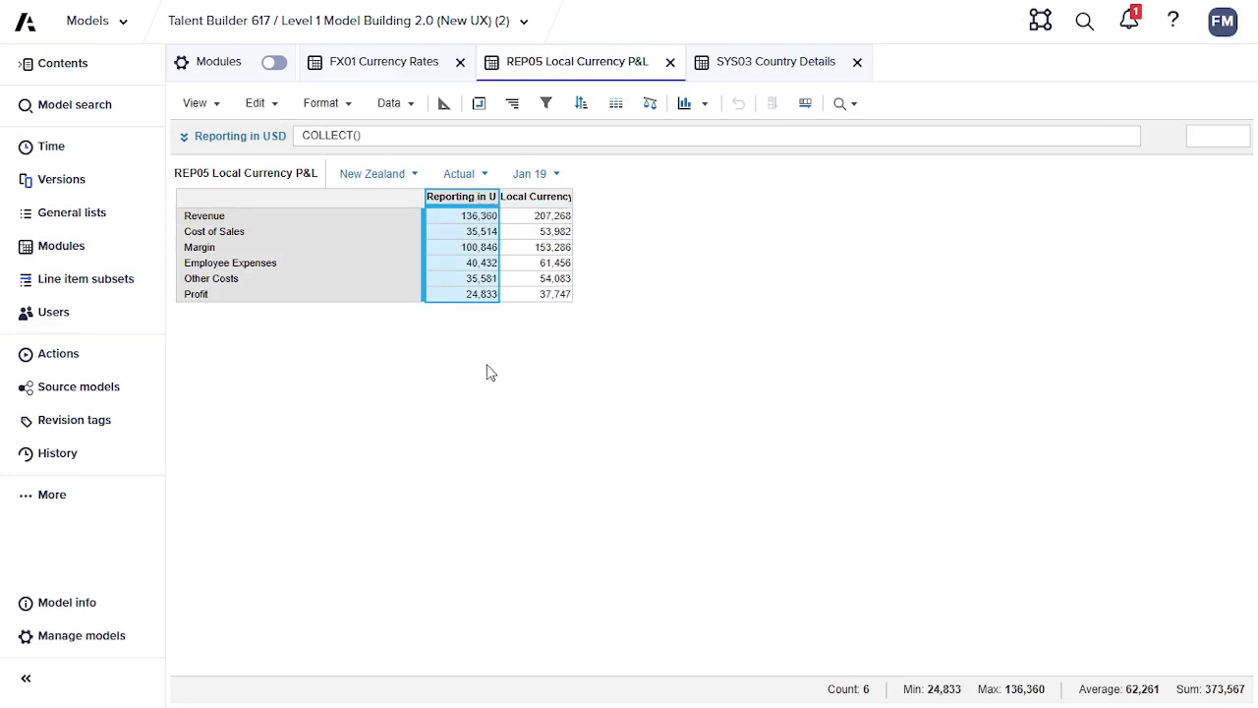
click(531, 202)
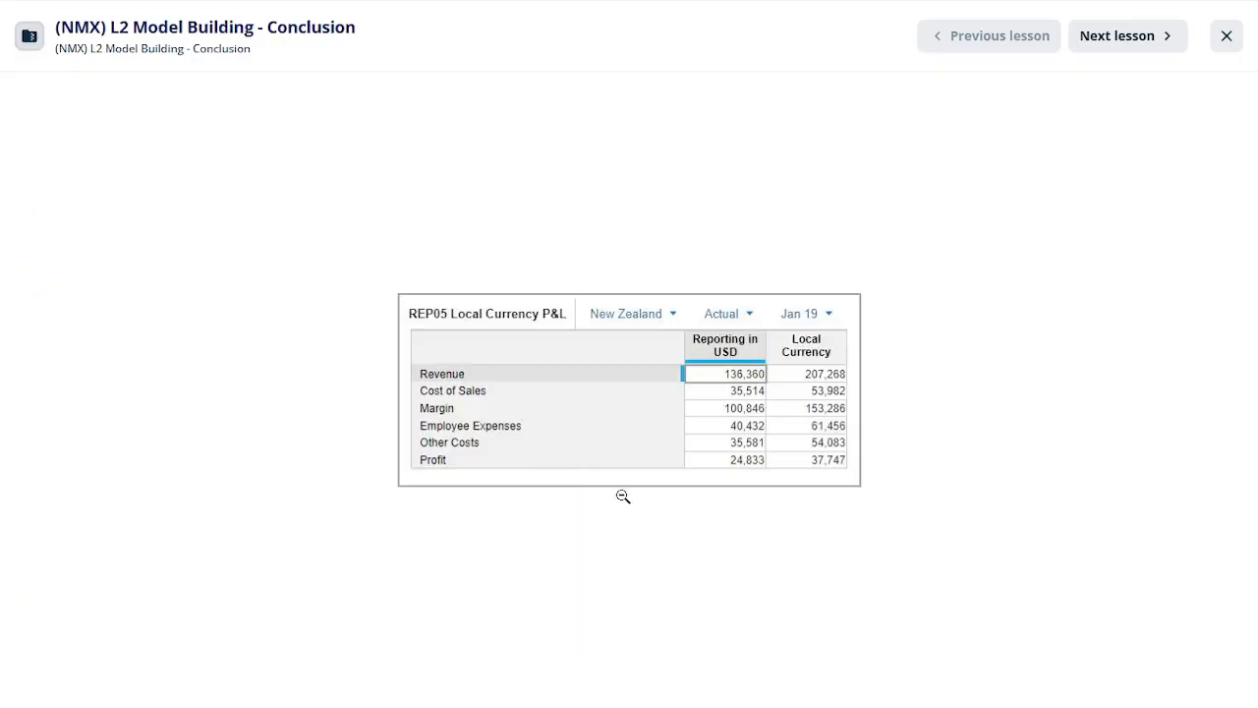
click(680, 560)
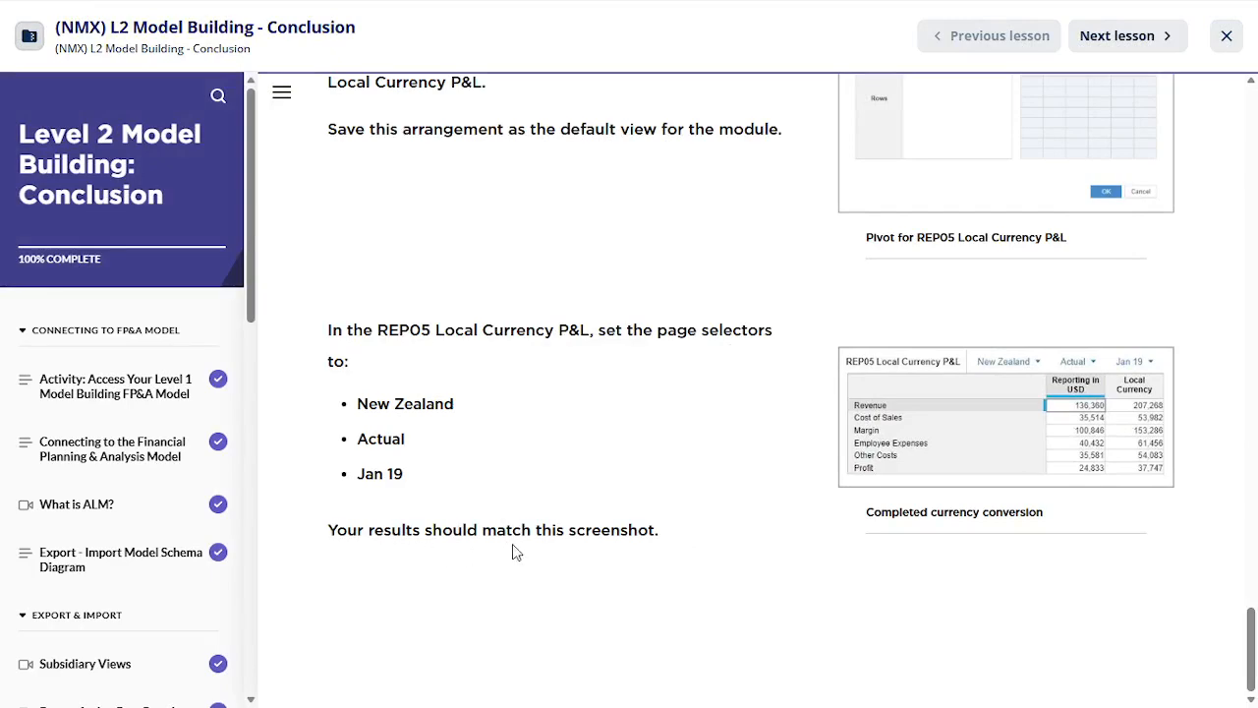
click(942, 425)
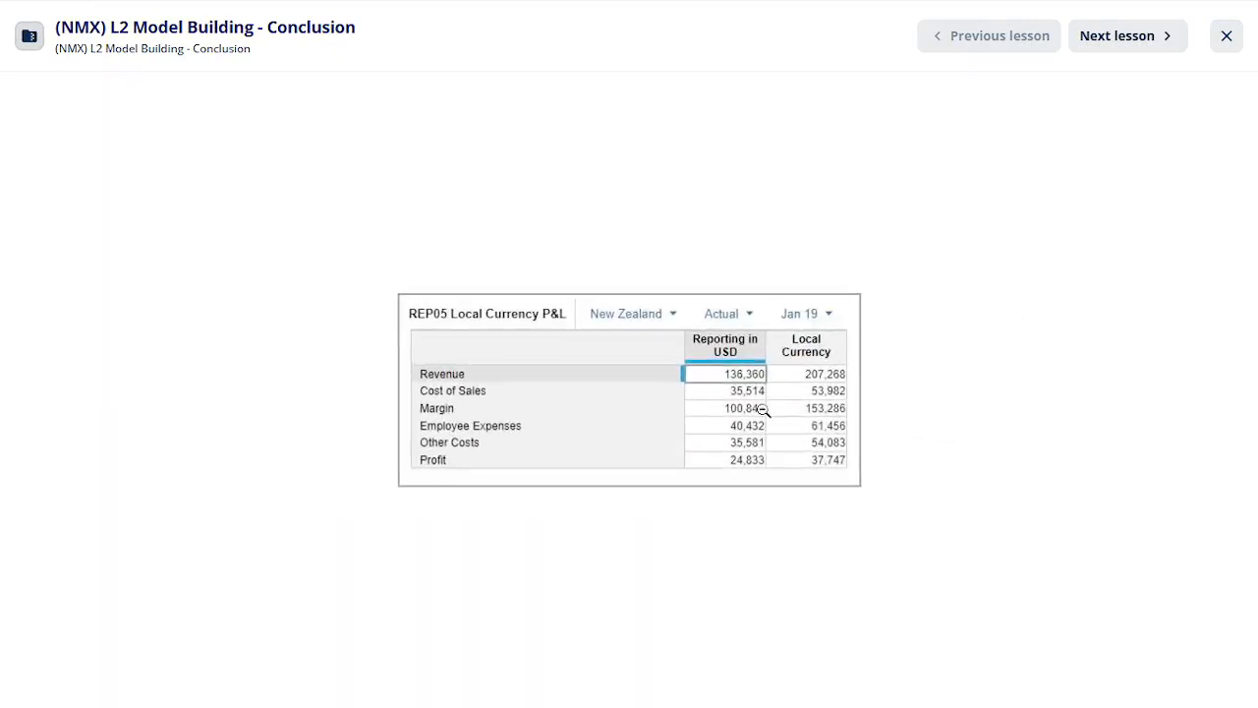
click(938, 400)
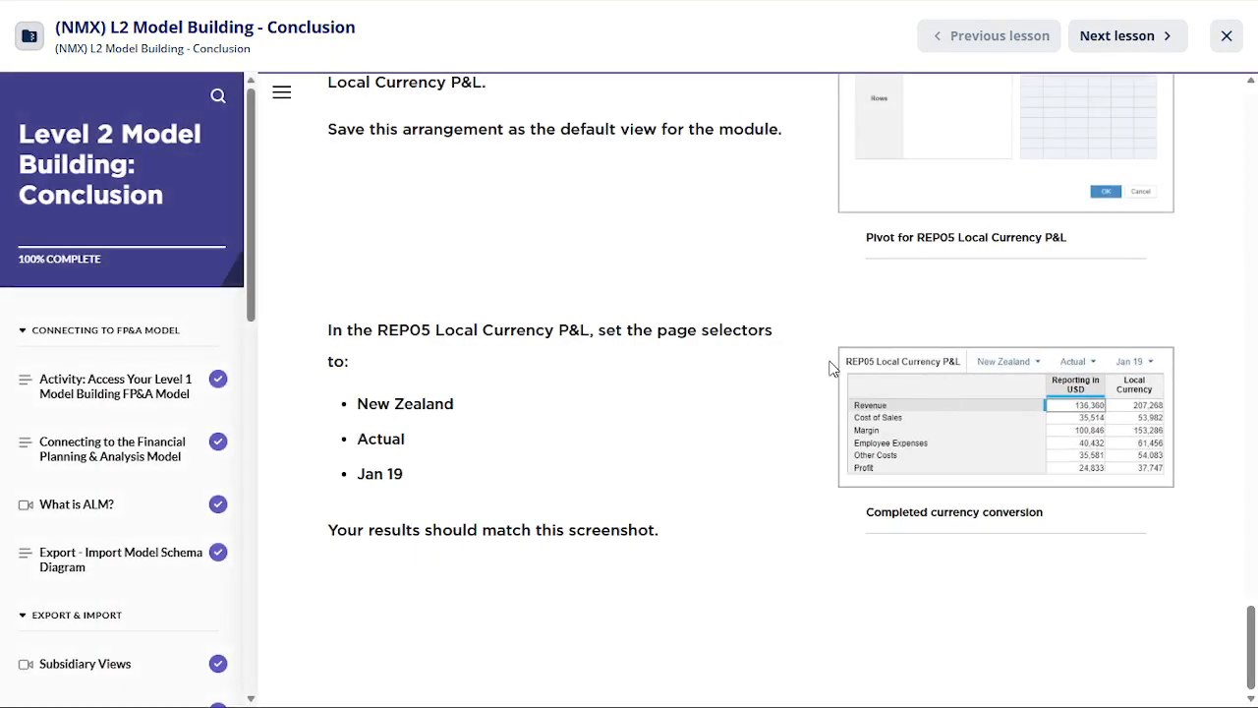